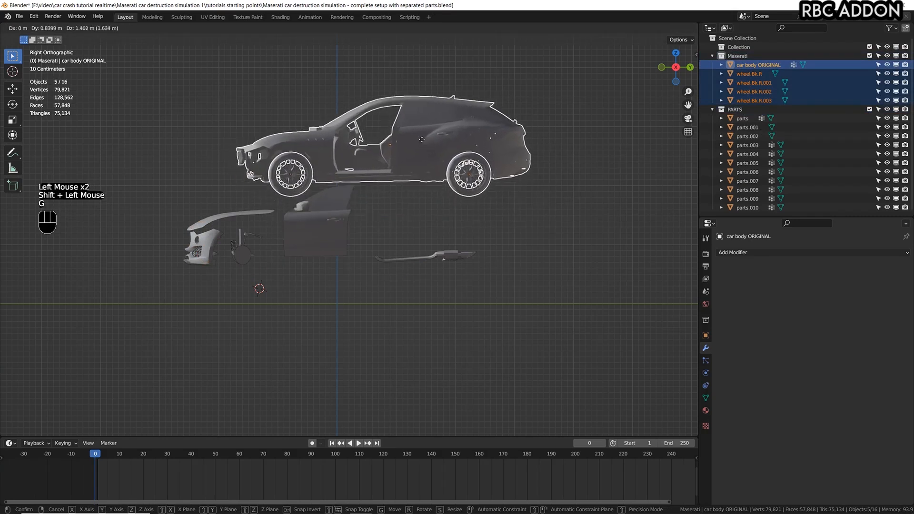
# Cancel the pending move and select car body ORIGINAL together with the four wheel objects in the Maserati collection.
pyautogui.rightClick(410, 145)
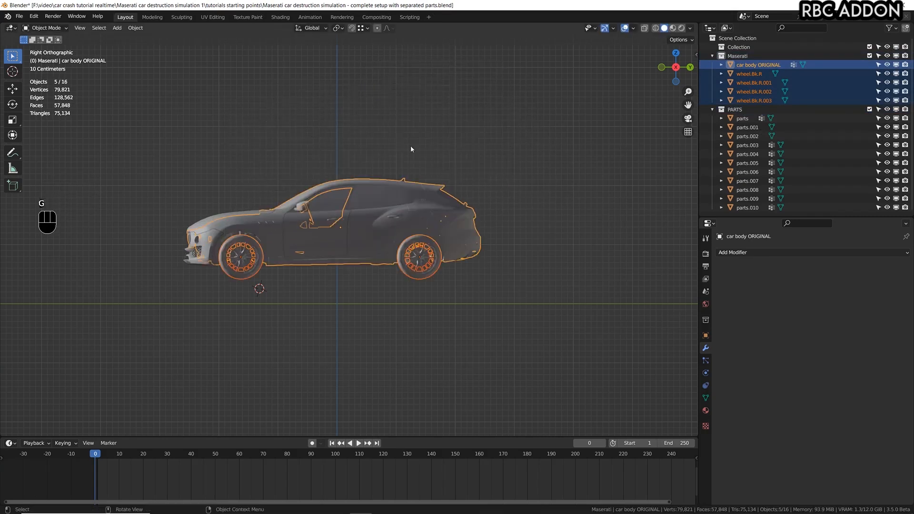
pyautogui.moveTo(374, 219)
pyautogui.mouseDown(button='middle')
pyautogui.moveTo(395, 216)
pyautogui.moveTo(378, 232)
pyautogui.mouseUp(button='middle')
pyautogui.scroll(-2, 396, 216)
pyautogui.scroll(3, 378, 231)
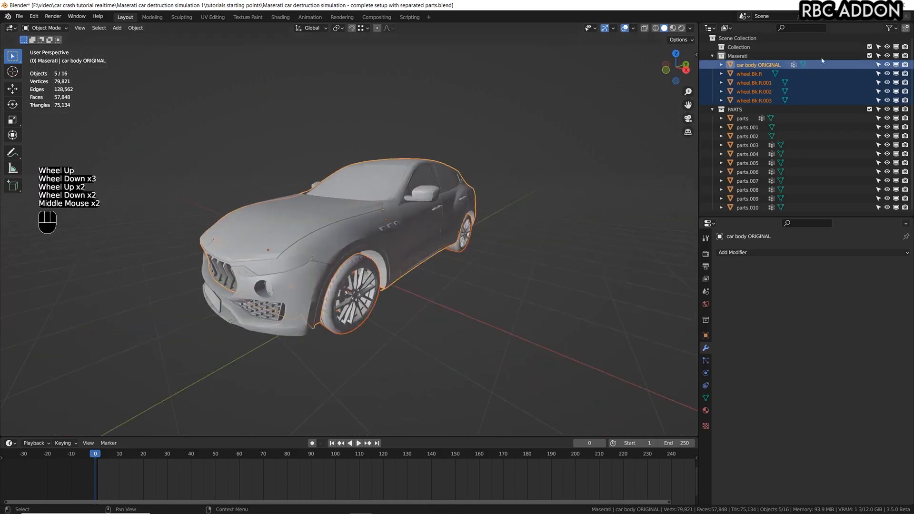
pyautogui.click(761, 68)
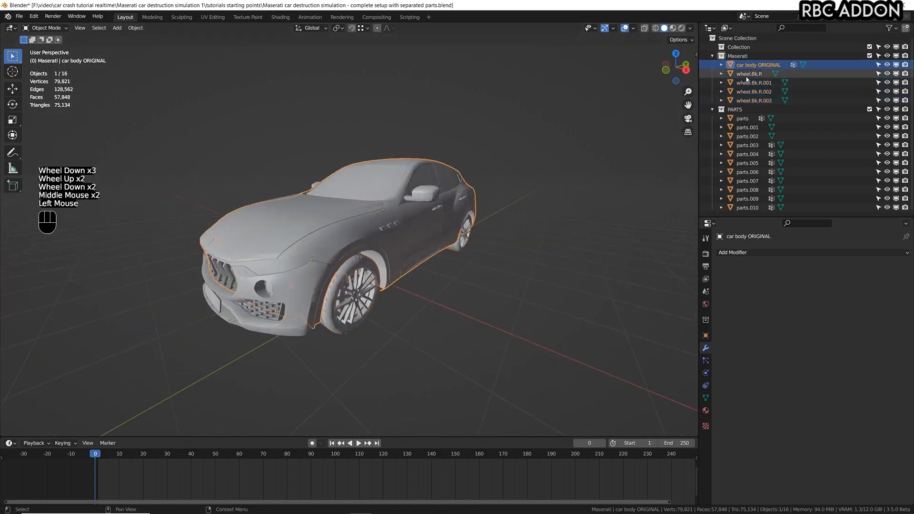
pyautogui.keyDown('shift'); pyautogui.click(750, 100); pyautogui.keyUp('shift')
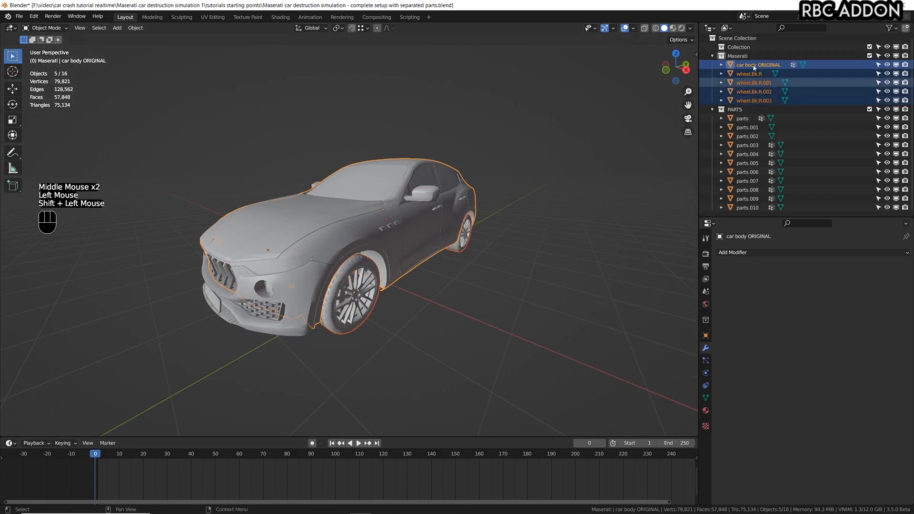
pyautogui.scroll(-1, 285, 199)
pyautogui.moveTo(290, 202); pyautogui.dragTo(286, 199, button='middle')
pyautogui.scroll(1, 286, 199)
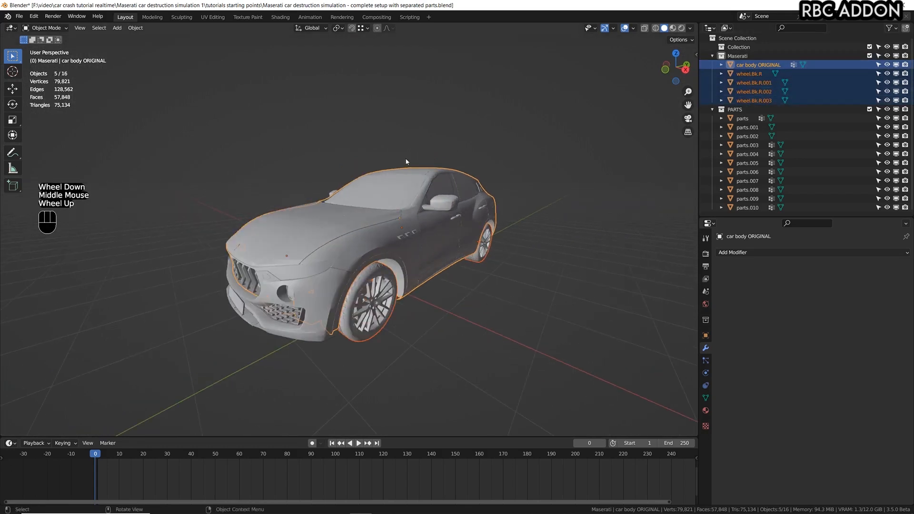
# Add a new RBC rig of type Car to the scene.
pyautogui.press('n')
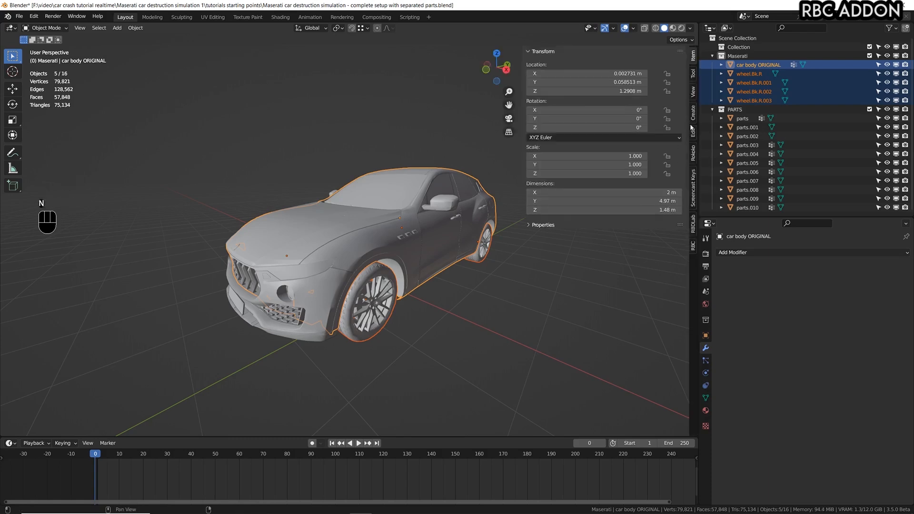
pyautogui.click(693, 247)
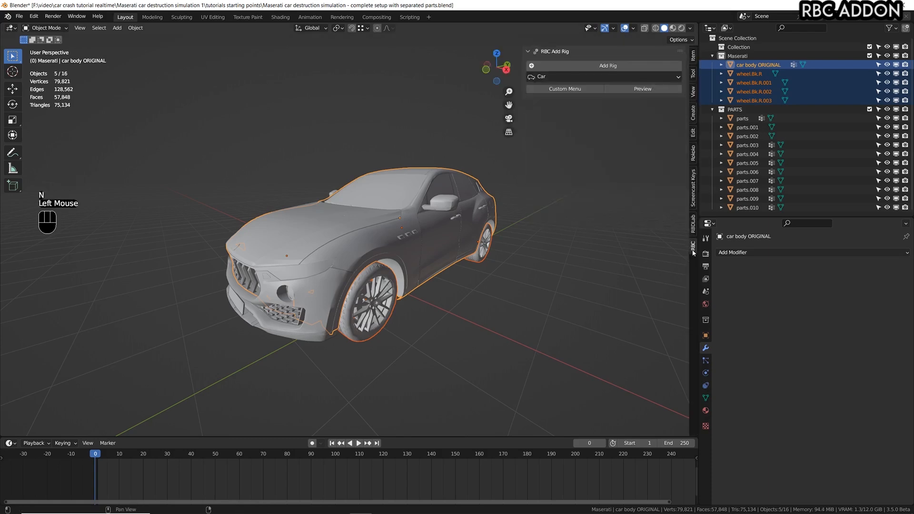
pyautogui.click(563, 78)
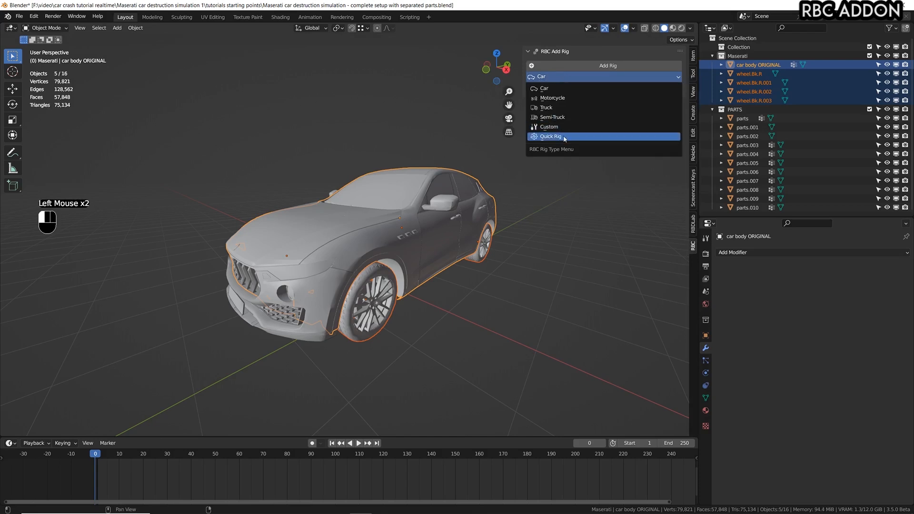
pyautogui.click(554, 89)
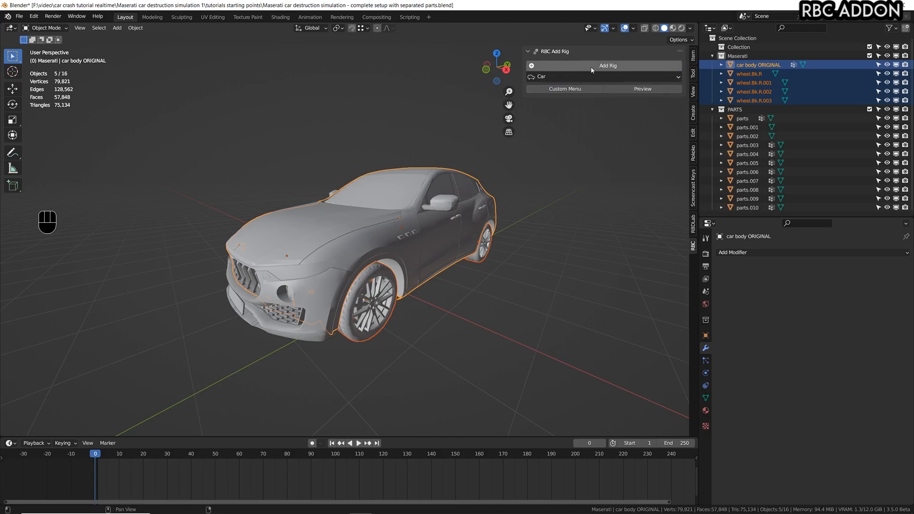
pyautogui.click(591, 66)
# Assign the car body ORIGINAL object as the rig's Vehicle Body.
pyautogui.scroll(-2, 398, 292)
pyautogui.keyDown('shift'); pyautogui.scroll(1, 399, 292); pyautogui.keyUp('shift')
pyautogui.keyDown('shift'); pyautogui.scroll(-1, 399, 291); pyautogui.keyUp('shift')
pyautogui.moveTo(399, 292); pyautogui.dragTo(239, 263, button='middle')
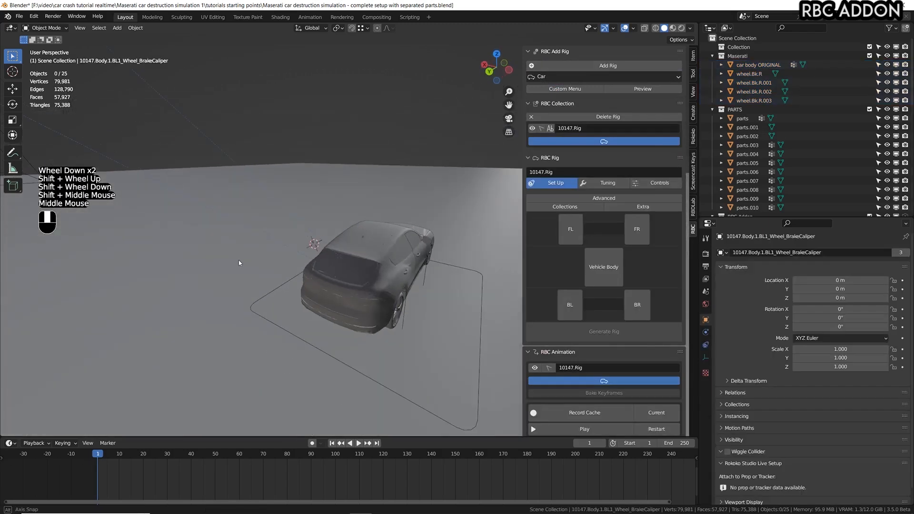
pyautogui.click(383, 246)
pyautogui.scroll(2, 463, 249)
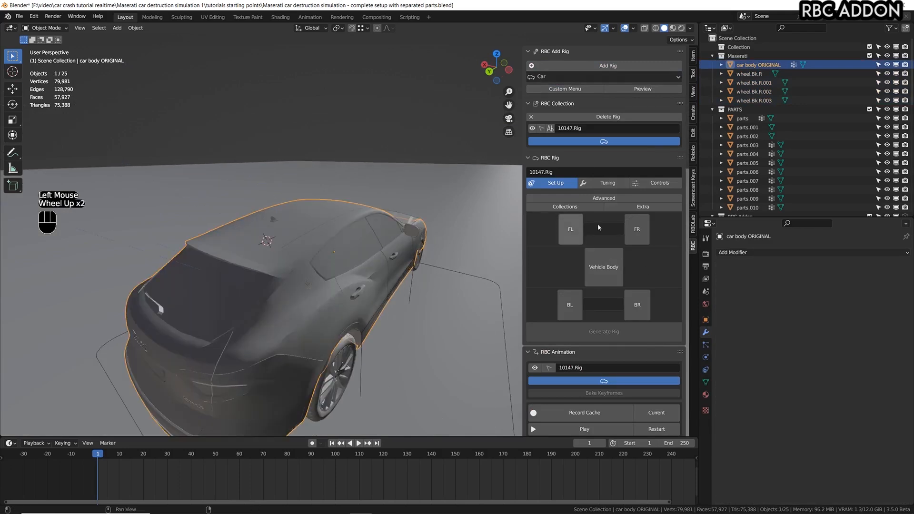
pyautogui.click(599, 268)
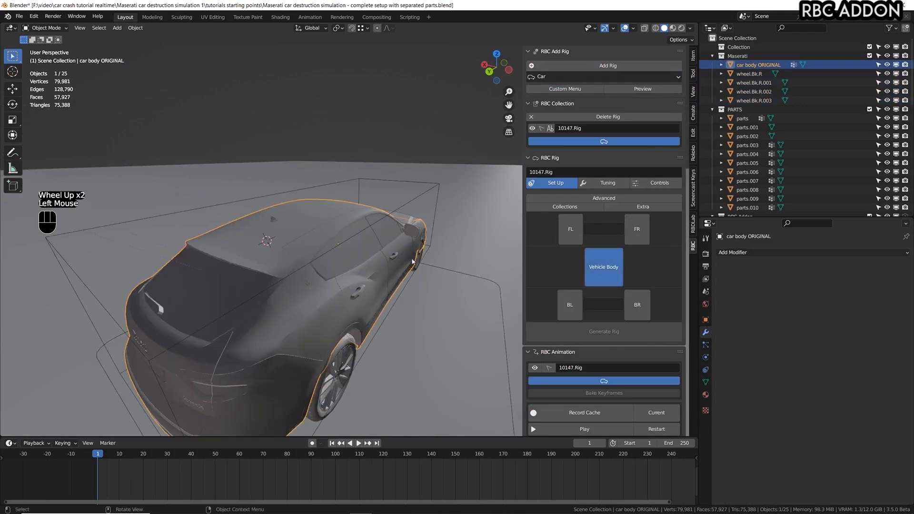
# Assign the car's front right wheel to the FR slot and its rear right wheel to the BR slot.
pyautogui.click(420, 258)
pyautogui.moveTo(424, 257); pyautogui.dragTo(416, 253, button='middle')
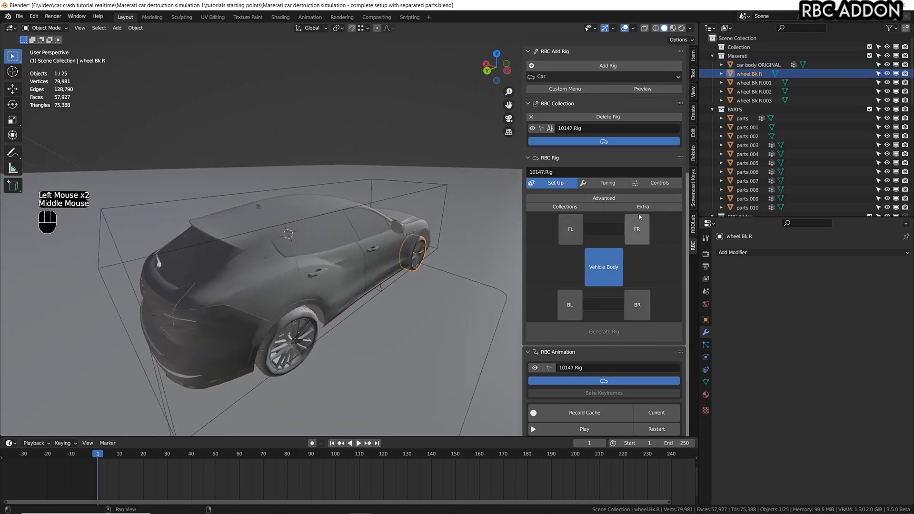
pyautogui.click(645, 232)
pyautogui.click(298, 298)
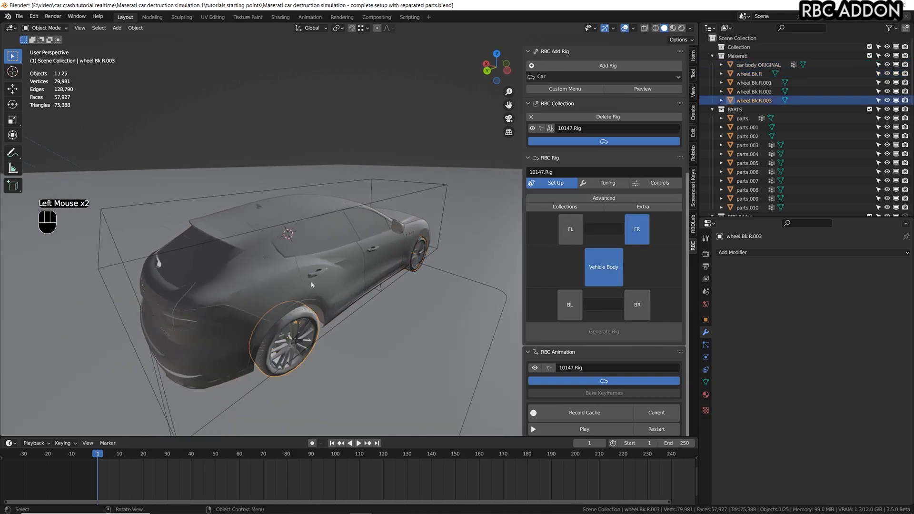
pyautogui.click(637, 305)
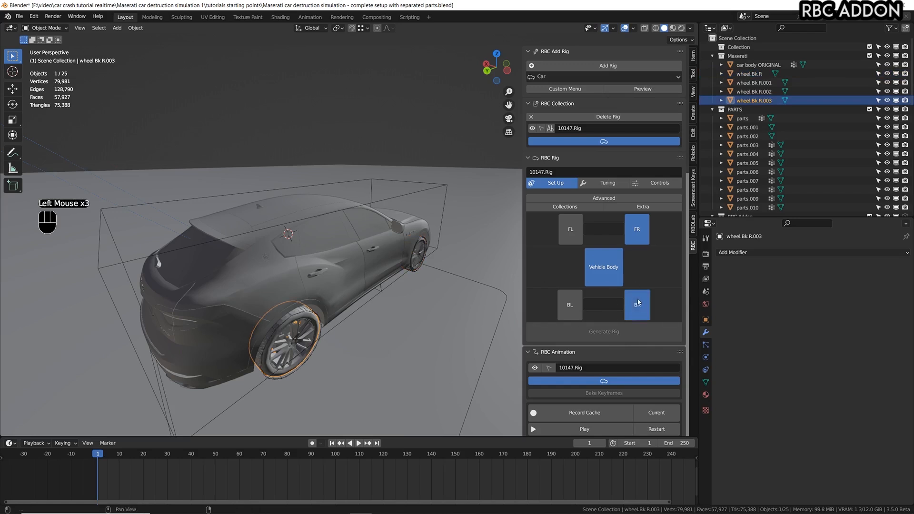
# Assign the car's rear left wheel to the BL slot and its front left wheel to the FL slot.
pyautogui.scroll(-2, 450, 220)
pyautogui.moveTo(449, 220); pyautogui.dragTo(341, 295, button='middle')
pyautogui.scroll(-1, 341, 296)
pyautogui.scroll(1, 342, 295)
pyautogui.scroll(1, 342, 296)
pyautogui.click(319, 307)
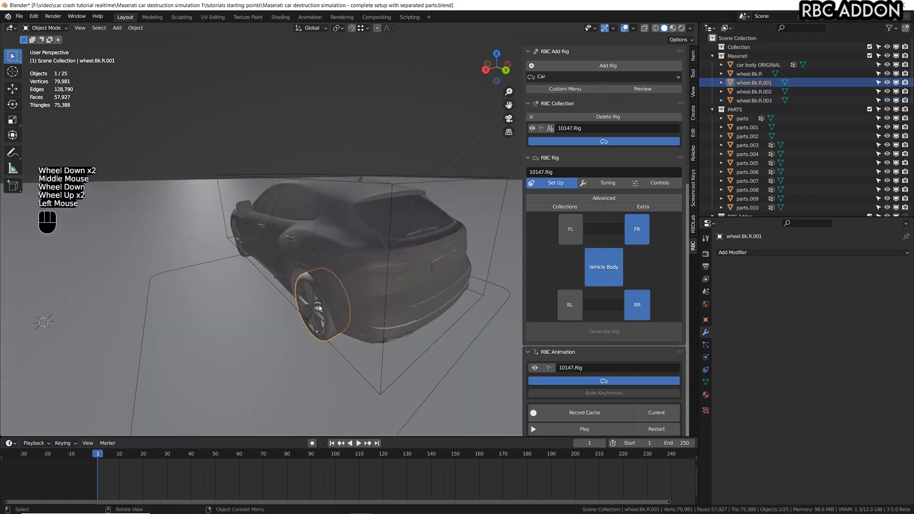
pyautogui.click(570, 304)
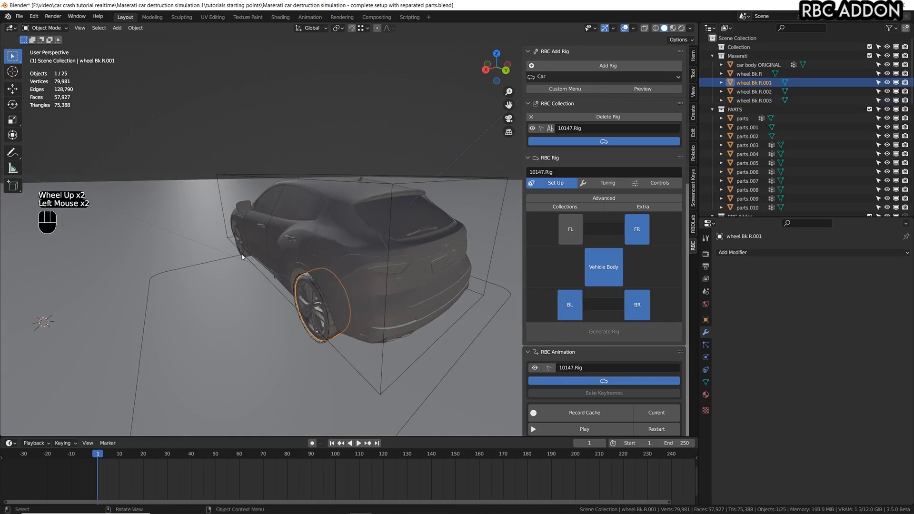
pyautogui.click(239, 236)
pyautogui.click(238, 241)
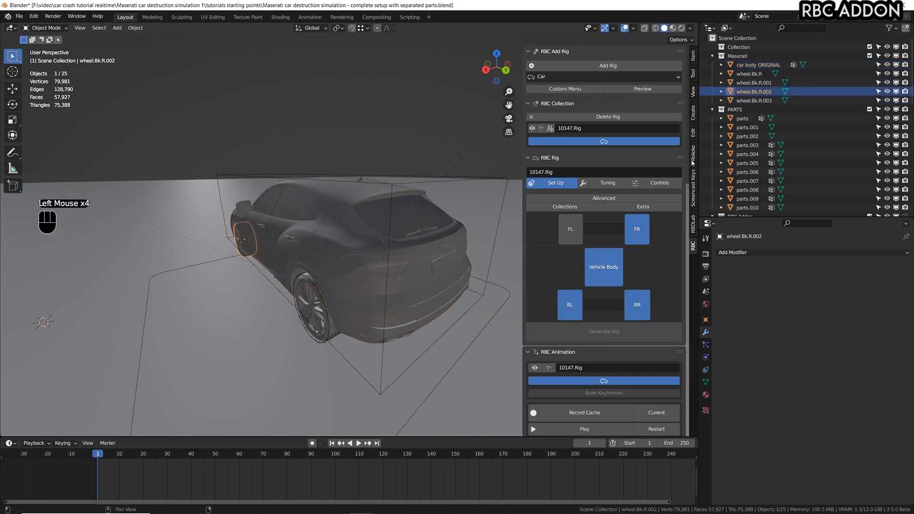
pyautogui.click(564, 229)
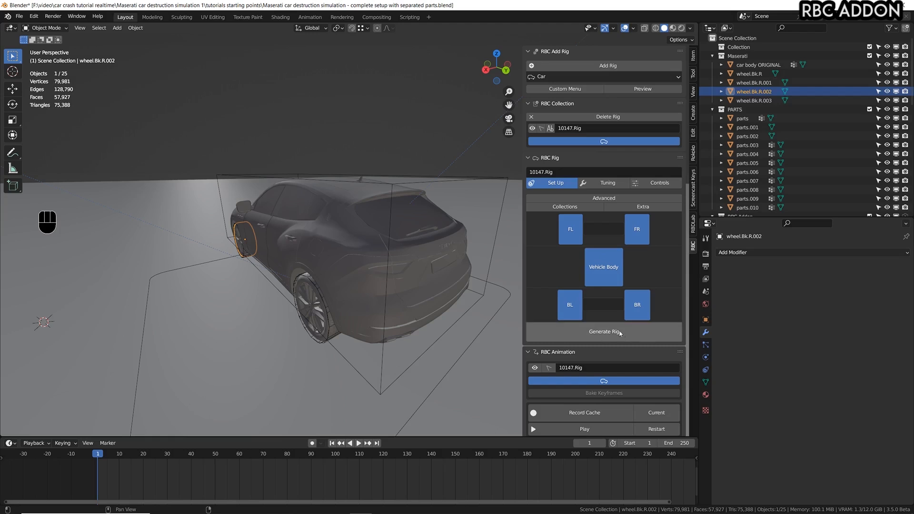
# Generate the rig from the assigned vehicle body and four wheels.
pyautogui.click(604, 332)
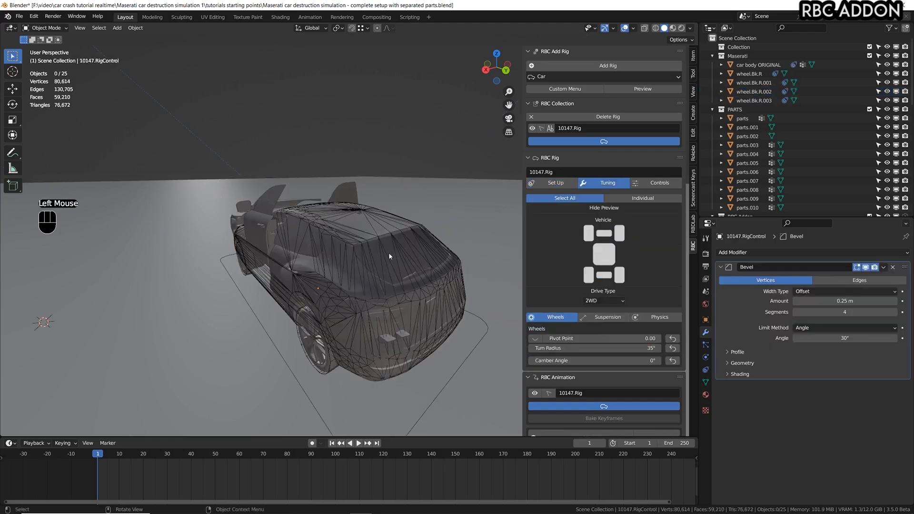
pyautogui.scroll(-2, 388, 253)
pyautogui.moveTo(388, 252); pyautogui.dragTo(404, 255, button='middle')
pyautogui.scroll(2, 356, 271)
pyautogui.scroll(-1, 356, 270)
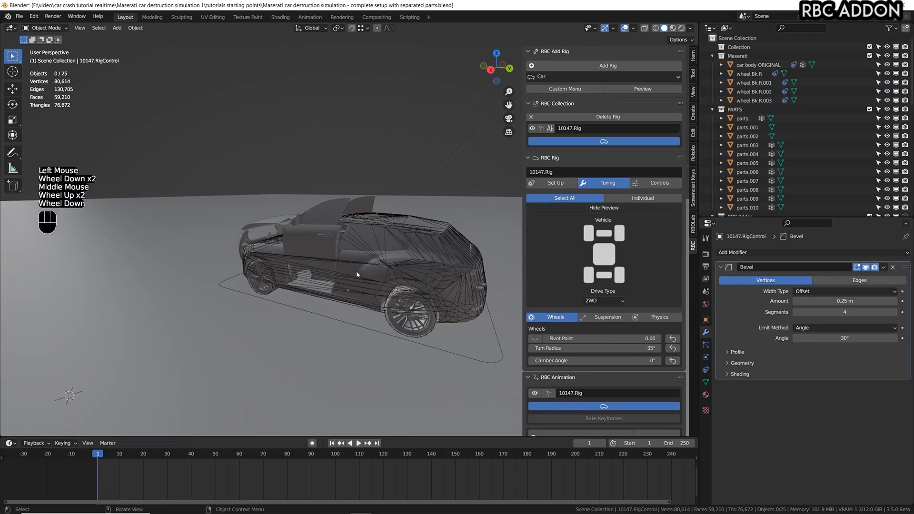
# Play the rig simulation several times from the start to check how the car behaves, ending back at frame 0.
pyautogui.press('space')
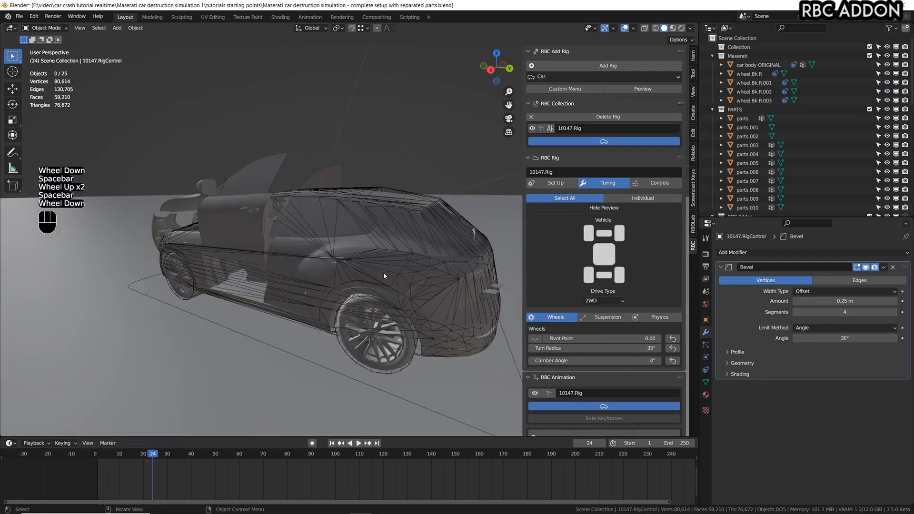
pyautogui.press('space')
pyautogui.press('space')
pyautogui.click(82, 461)
pyautogui.press('space')
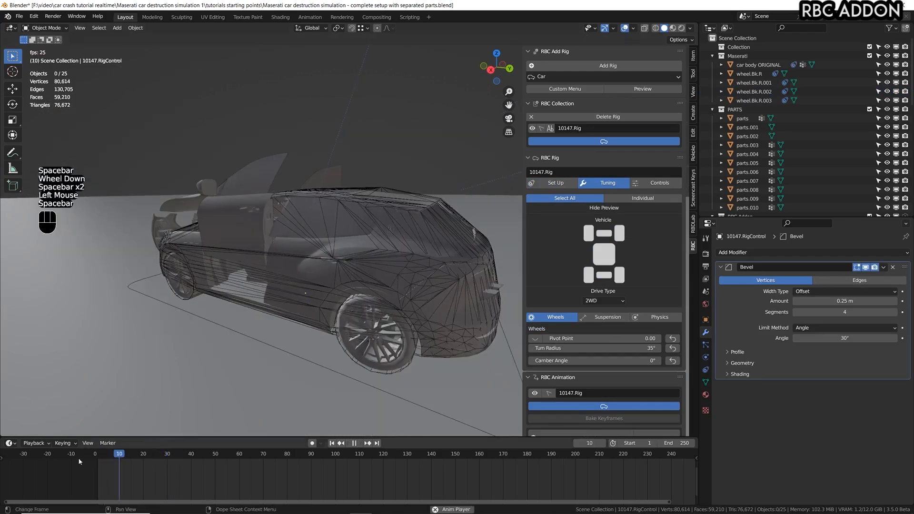
pyautogui.click(79, 461)
pyautogui.click(79, 461)
pyautogui.click(79, 461)
pyautogui.click(79, 461)
pyautogui.click(78, 458)
pyautogui.click(78, 458)
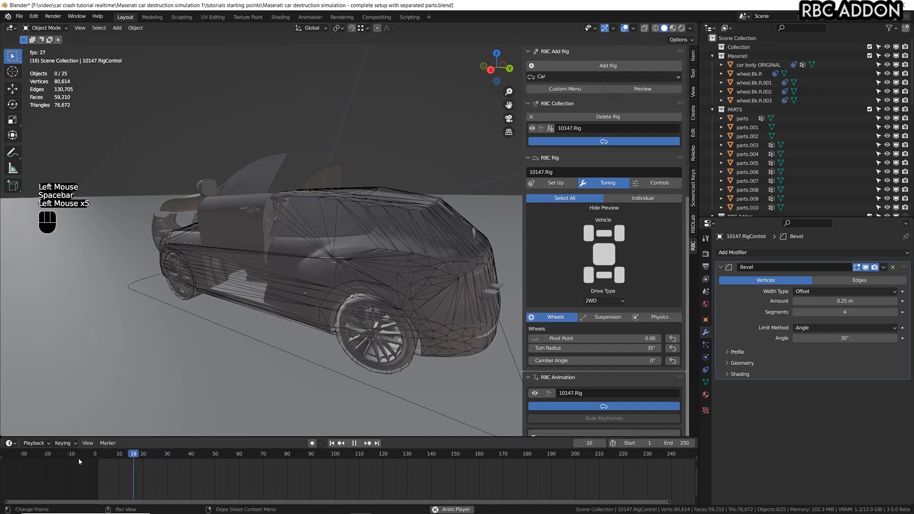
pyautogui.click(78, 458)
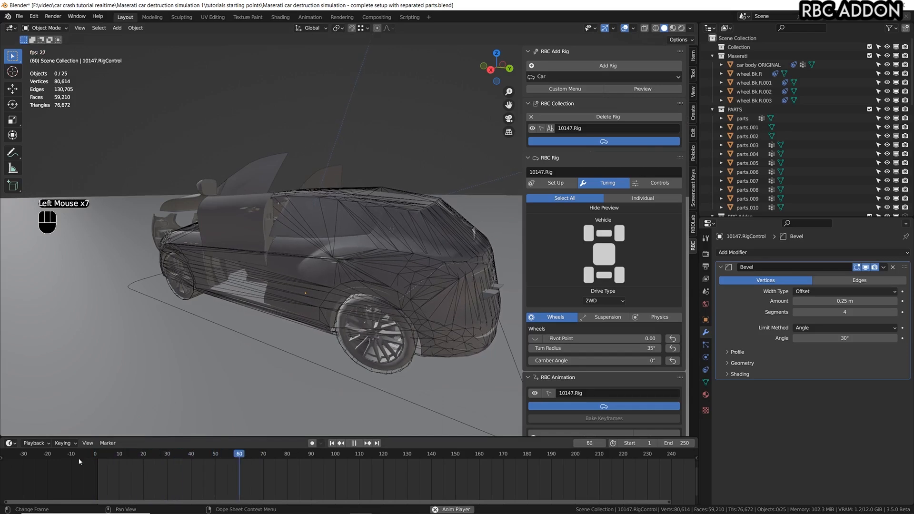
pyautogui.click(78, 458)
pyautogui.press('space')
pyautogui.click(78, 458)
pyautogui.press('space')
pyautogui.click(78, 458)
# Examine the generated rig mesh and the separated car parts in side and perspective views.
pyautogui.press('KP_3')
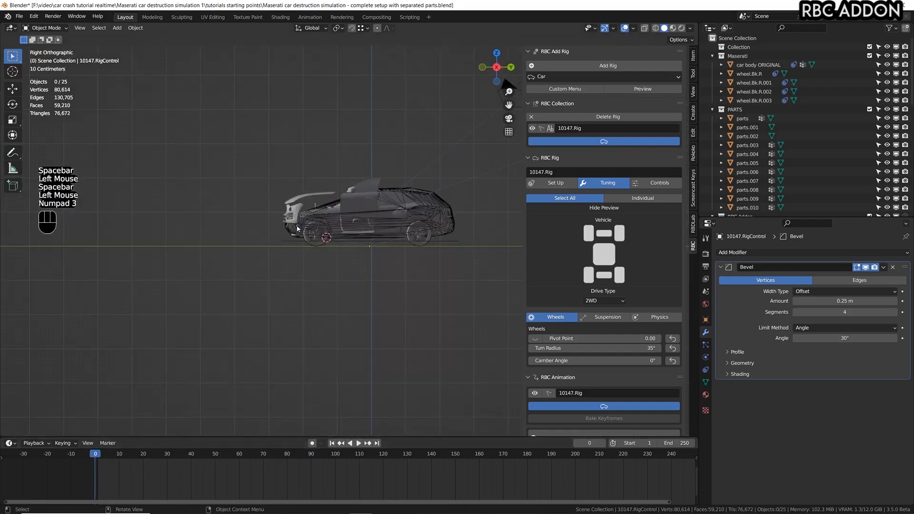
pyautogui.scroll(3, 346, 210)
pyautogui.scroll(-1, 346, 210)
pyautogui.keyDown('shift'); pyautogui.moveTo(346, 210); pyautogui.dragTo(353, 242, button='middle'); pyautogui.keyUp('shift')
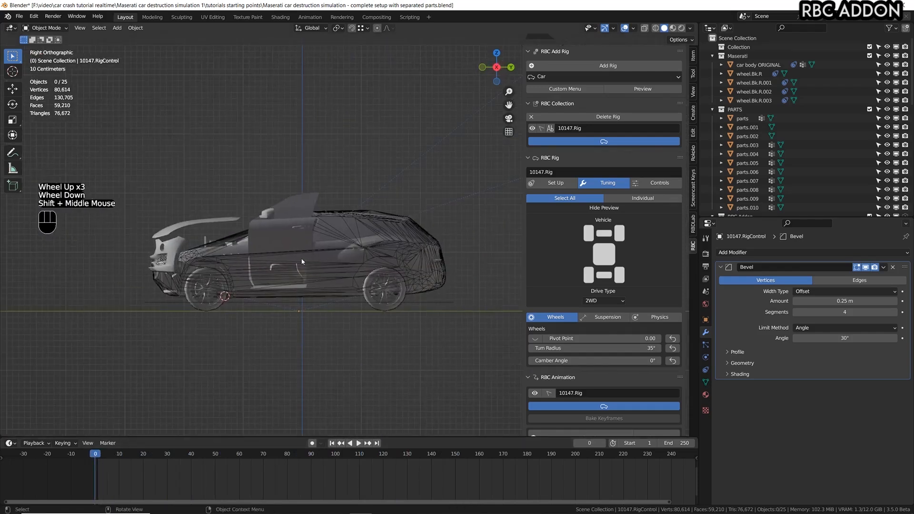
pyautogui.scroll(3, 244, 257)
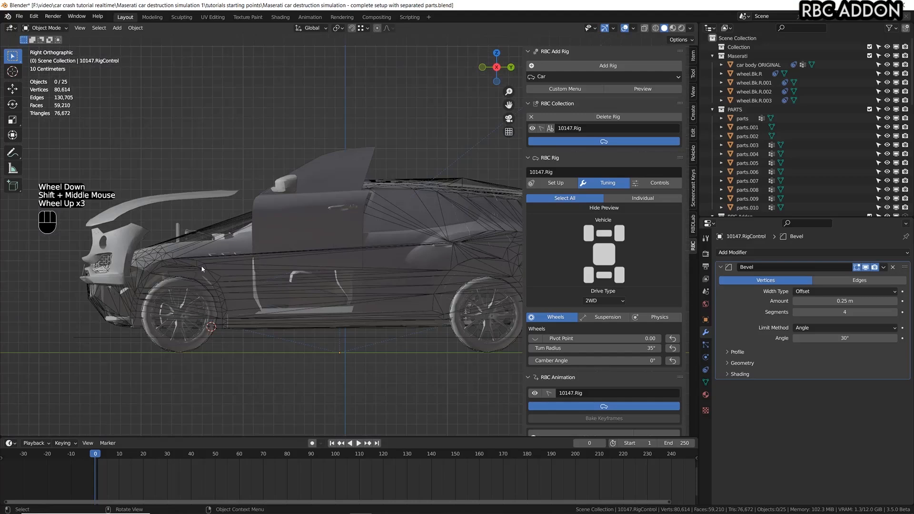
pyautogui.scroll(-4, 223, 265)
pyautogui.moveTo(224, 266); pyautogui.dragTo(319, 286, button='middle')
pyautogui.keyDown('shift'); pyautogui.moveTo(319, 285); pyautogui.dragTo(365, 214, button='middle'); pyautogui.keyUp('shift')
pyautogui.scroll(-1, 352, 228)
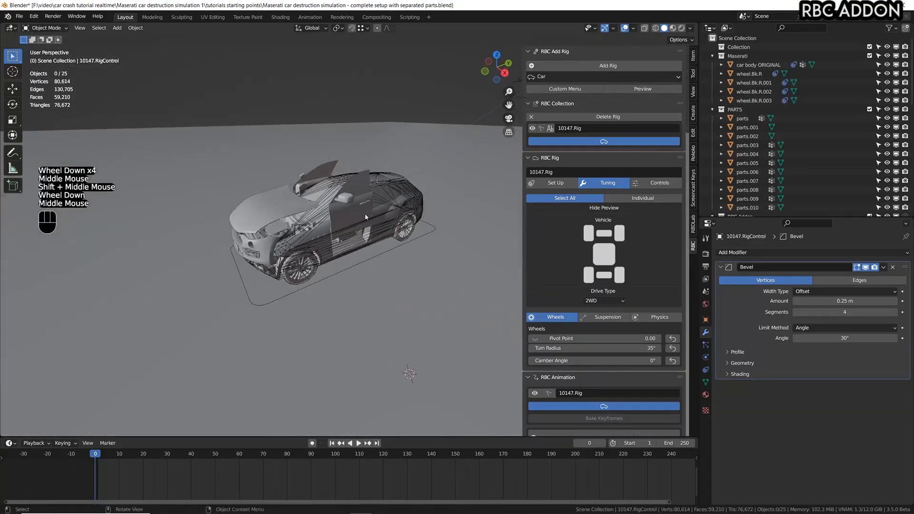
pyautogui.scroll(2, 405, 195)
pyautogui.click(399, 196)
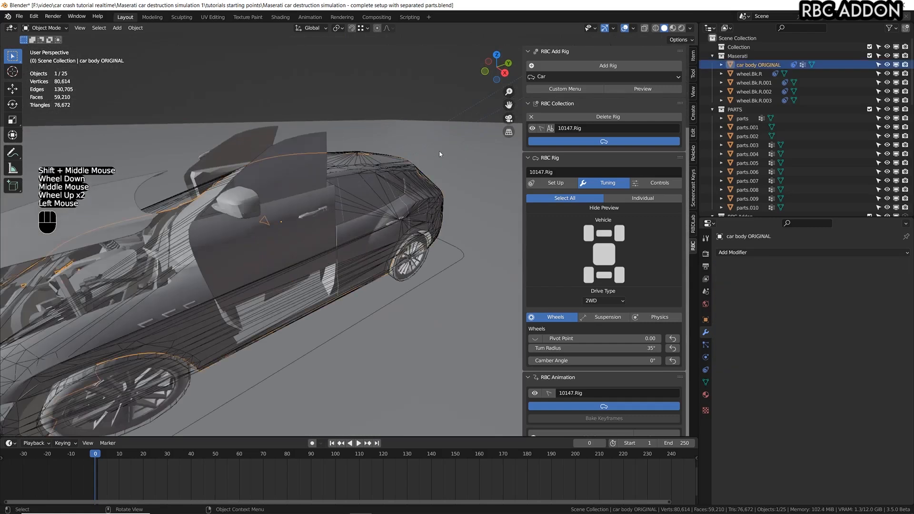
pyautogui.scroll(-1, 379, 232)
pyautogui.keyDown('shift'); pyautogui.moveTo(345, 245); pyautogui.dragTo(305, 256, button='middle'); pyautogui.keyUp('shift')
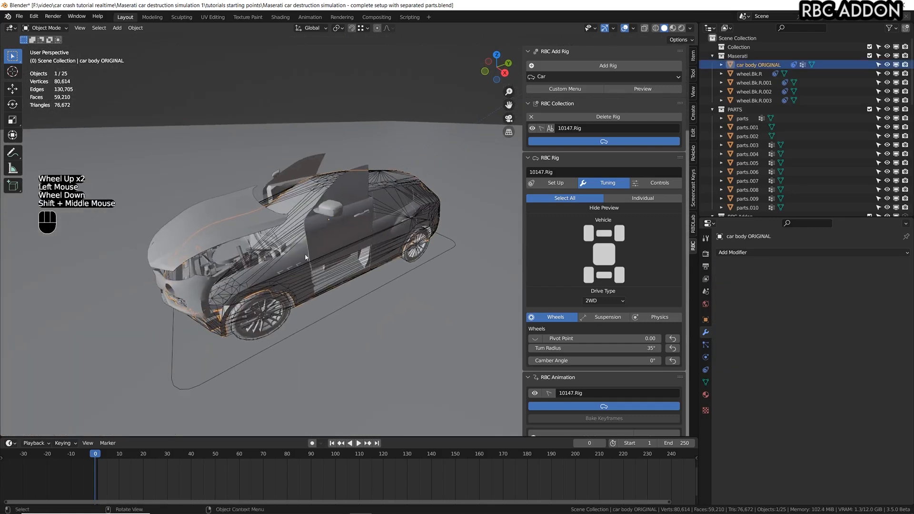
# Select the rig control outline around the car and switch the viewport to wireframe display.
pyautogui.click(453, 244)
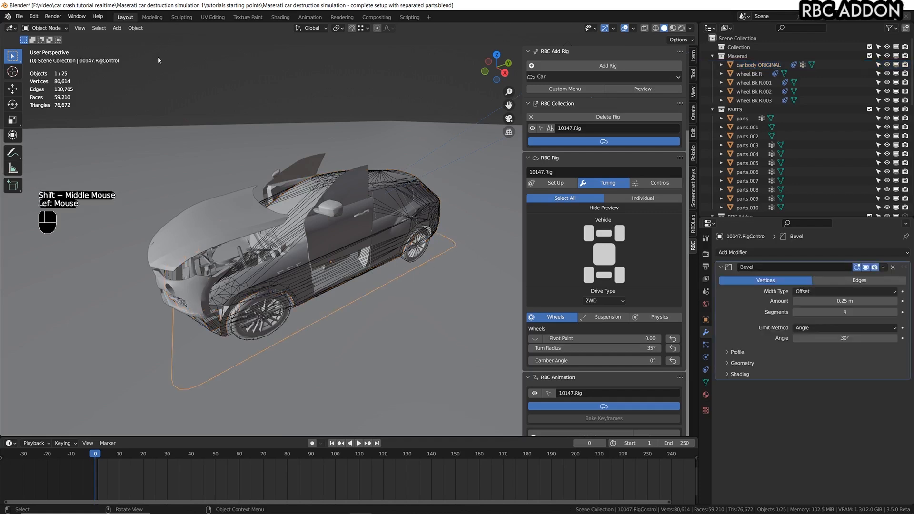
pyautogui.click(656, 28)
pyautogui.moveTo(256, 304); pyautogui.dragTo(308, 284, button='middle')
pyautogui.scroll(-2, 308, 284)
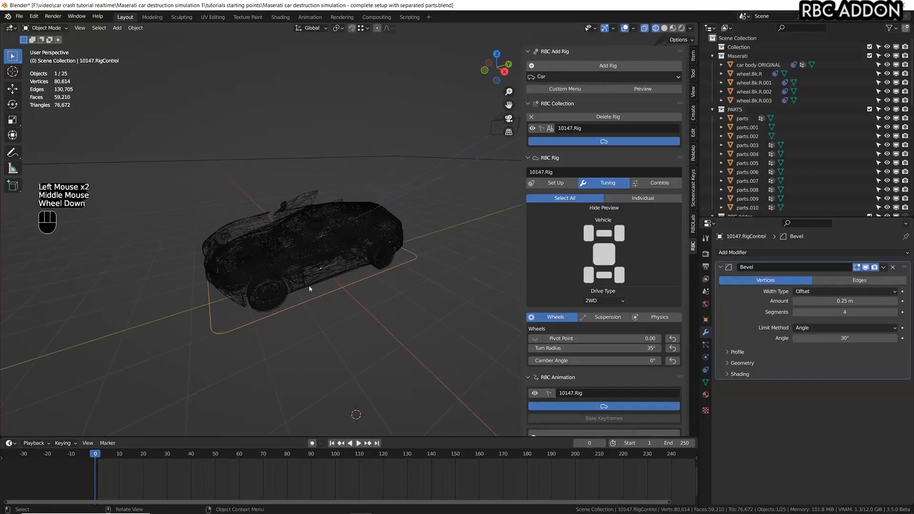
pyautogui.press('g')
pyautogui.rightClick(328, 206)
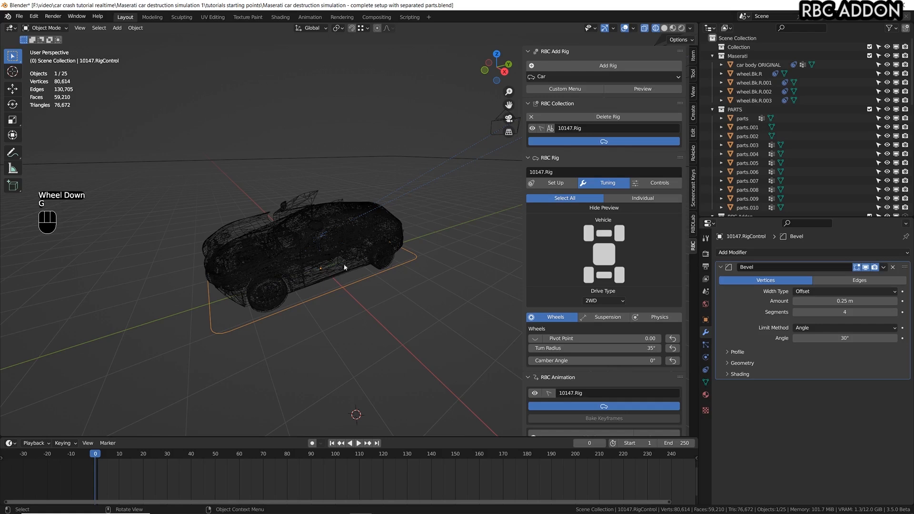
pyautogui.scroll(-4, 364, 276)
pyautogui.scroll(1, 383, 285)
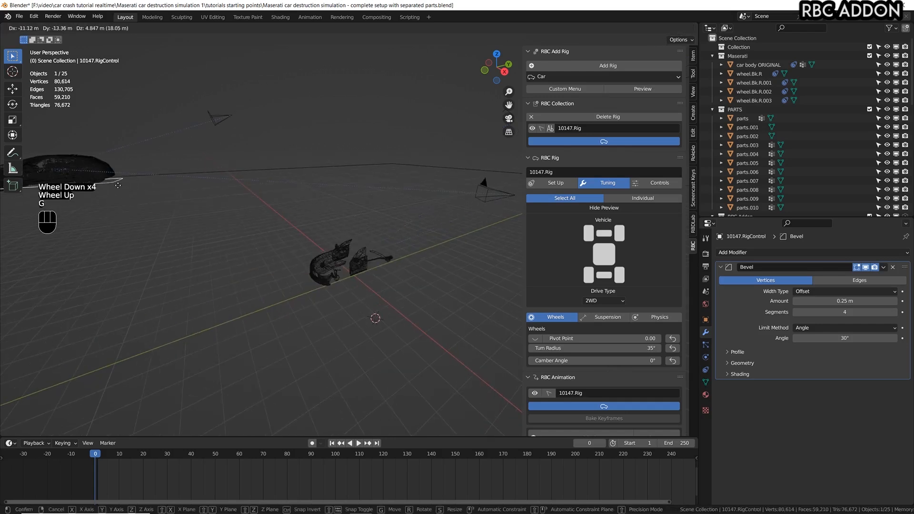
# Raise the rig control 0.26449 m along Z, working in the right side view with the viewport maximized.
pyautogui.press('KP_3')
pyautogui.scroll(3, 333, 257)
pyautogui.scroll(-1, 285, 238)
pyautogui.scroll(1, 281, 236)
pyautogui.scroll(4, 281, 239)
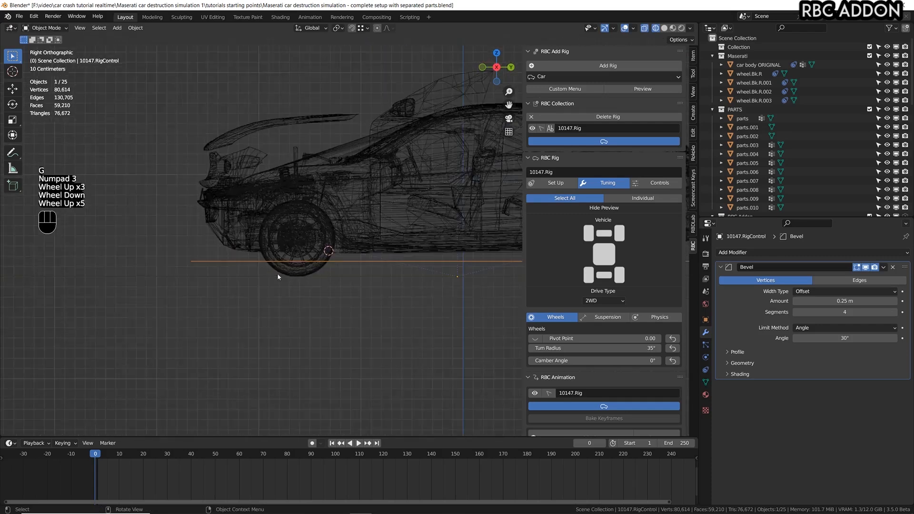
pyautogui.hotkey('ctrl', 'space')
pyautogui.keyDown('shift'); pyautogui.moveTo(531, 247); pyautogui.dragTo(505, 252, button='middle'); pyautogui.keyUp('shift')
pyautogui.press('g')
pyautogui.click(520, 238)
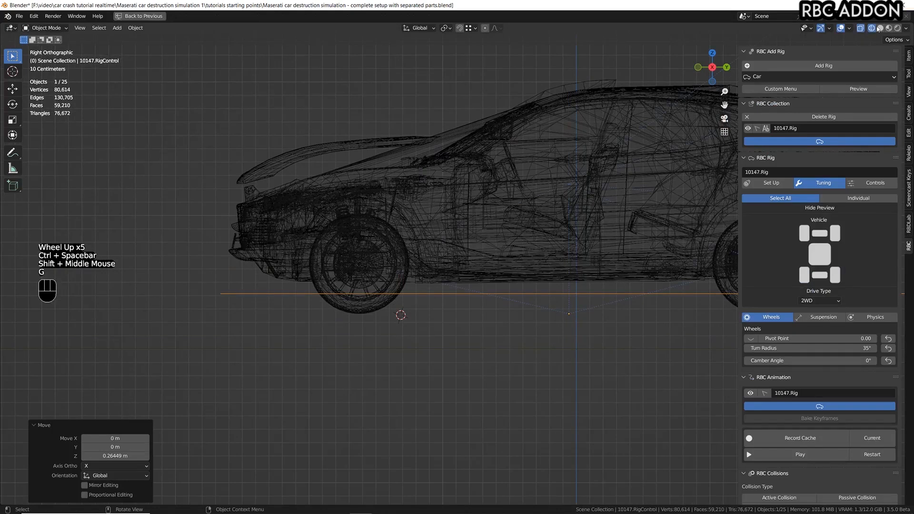
# Set the viewport to solid shading without world-space lighting and hide the overlays.
pyautogui.click(879, 28)
pyautogui.keyDown('shift'); pyautogui.moveTo(472, 214); pyautogui.dragTo(421, 225, button='middle'); pyautogui.keyUp('shift')
pyautogui.scroll(2, 369, 247)
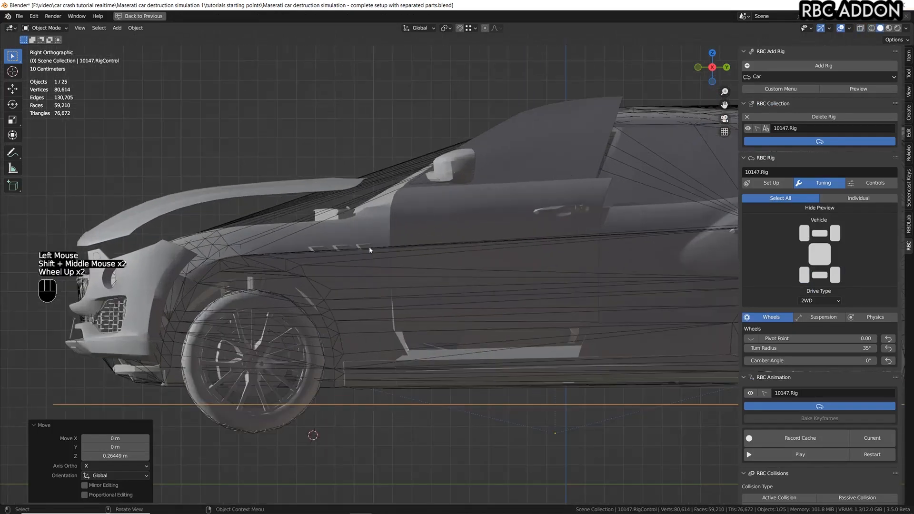
pyautogui.click(908, 28)
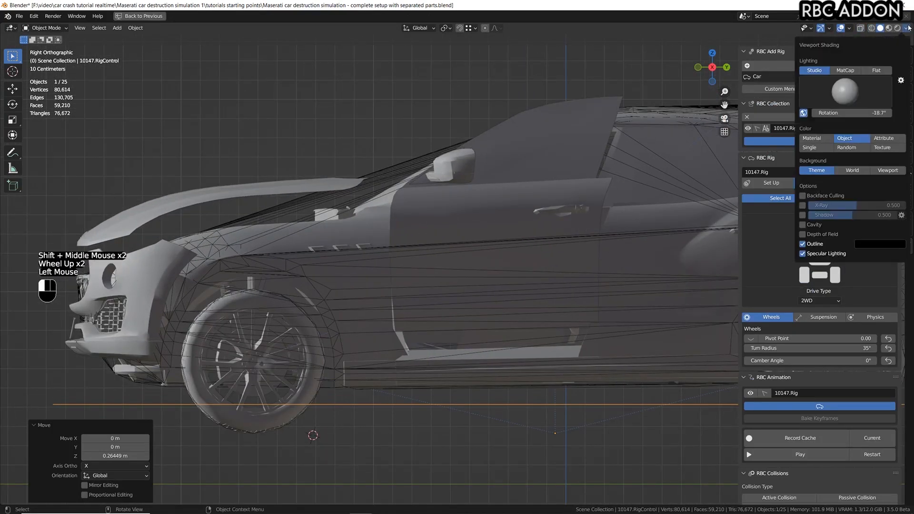
pyautogui.click(803, 113)
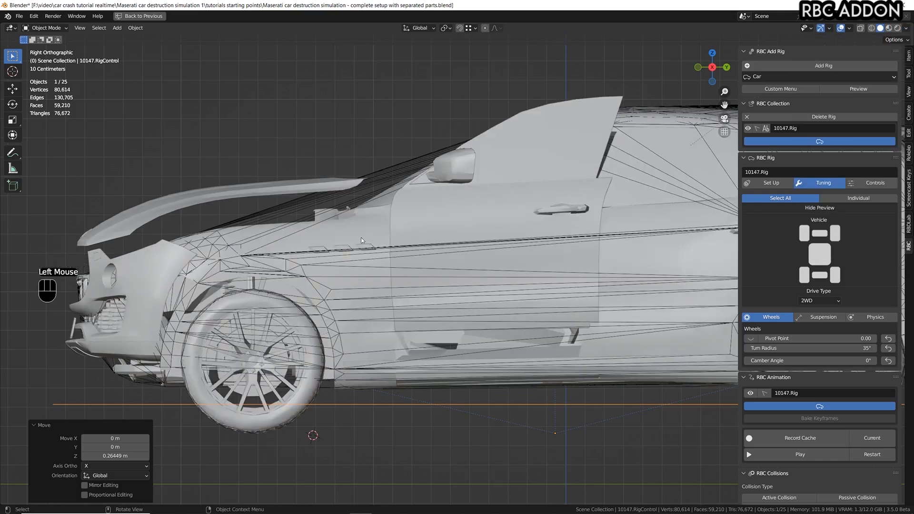
pyautogui.hotkey('shift', 'alt', 'z')
# Raise the rig control another 0.13859 m and then 0.01313 m along Z to line up the body with the separated parts.
pyautogui.press('g')
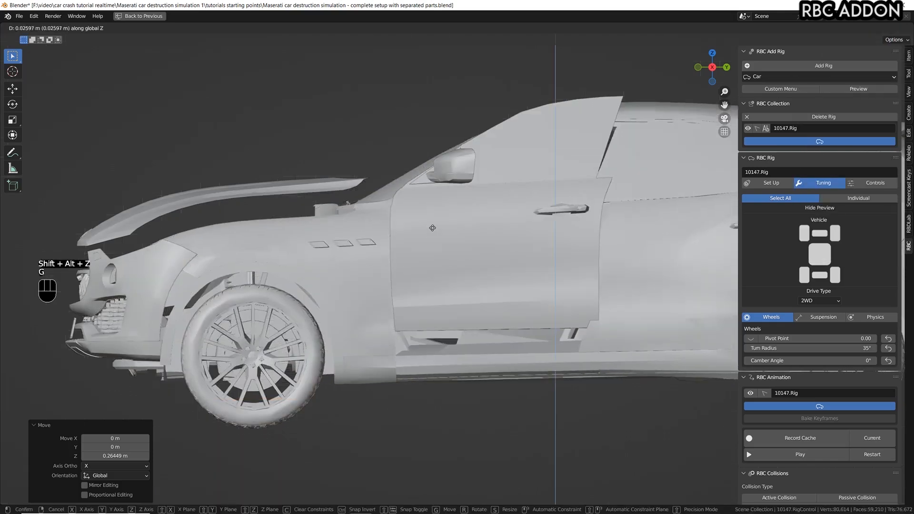
pyautogui.press('shift')
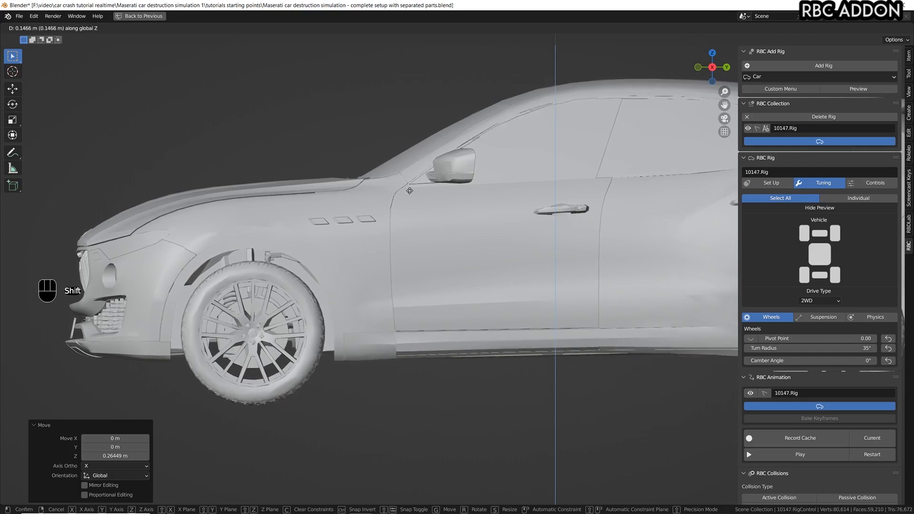
pyautogui.scroll(7, 406, 181)
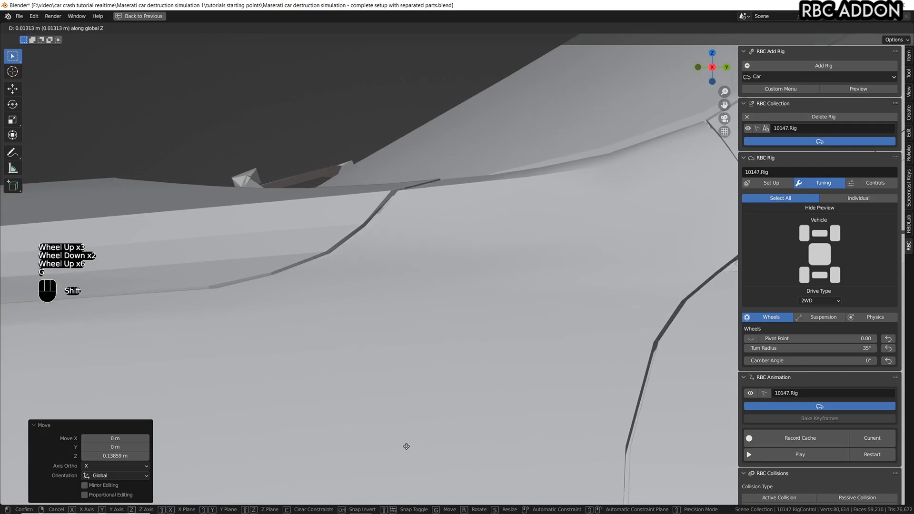
pyautogui.click(310, 421)
pyautogui.scroll(-1, 310, 421)
pyautogui.scroll(-3, 311, 419)
pyautogui.scroll(-1, 347, 418)
pyautogui.keyDown('shift'); pyautogui.scroll(-1, 348, 418); pyautogui.keyUp('shift')
pyautogui.keyDown('shift'); pyautogui.moveTo(347, 417); pyautogui.dragTo(384, 312, button='middle'); pyautogui.keyUp('shift')
pyautogui.keyDown('shift'); pyautogui.scroll(1, 383, 312); pyautogui.keyUp('shift')
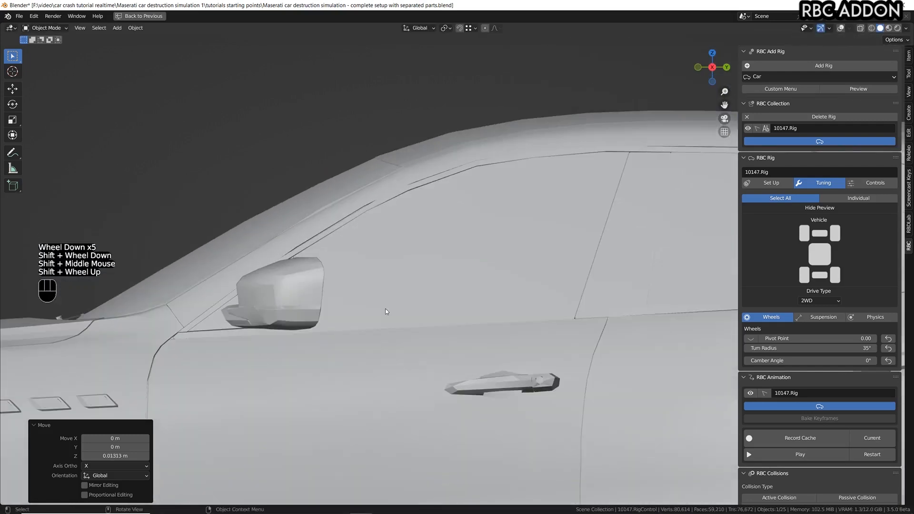
# Nudge the rig control up 0.007086 m along Z, using the door and window seams as reference.
pyautogui.scroll(-1, 571, 216)
pyautogui.press('g')
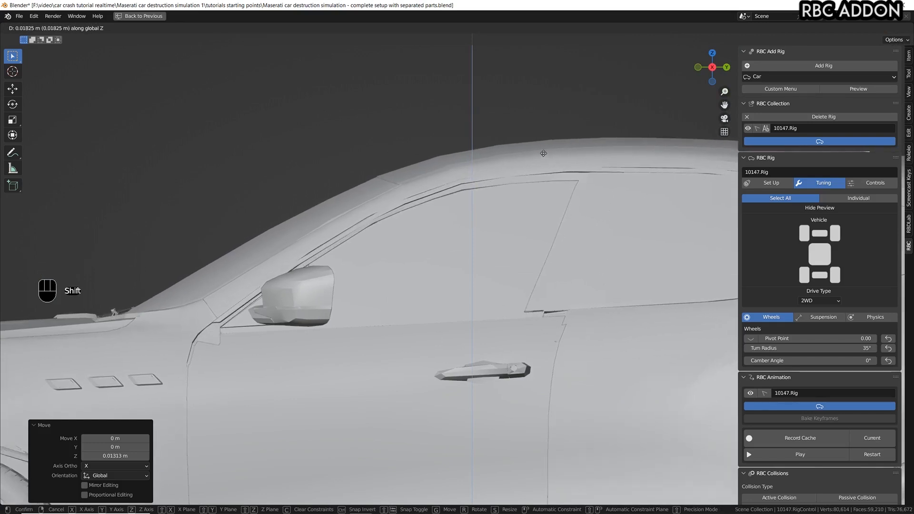
pyautogui.click(540, 180)
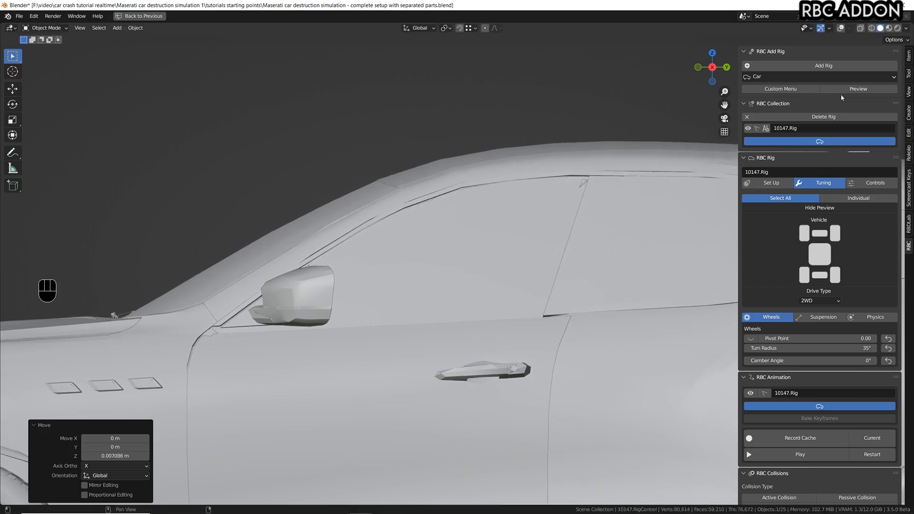
# Try MatCap lighting for the solid viewport shading.
pyautogui.click(904, 28)
pyautogui.click(846, 70)
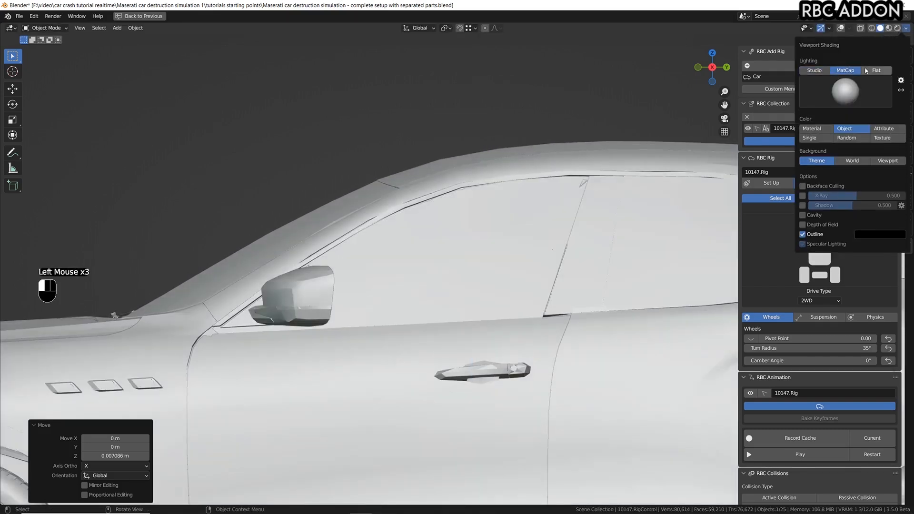
pyautogui.click(841, 138)
# Lower the rig control 0.007516 m along Z and check the hood, mirror and door seams up close.
pyautogui.press('g')
pyautogui.press('z')
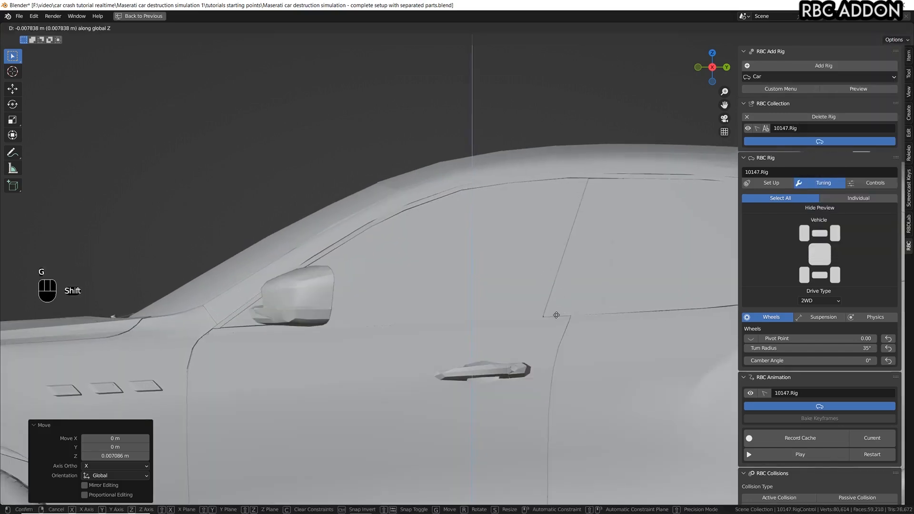
pyautogui.click(555, 314)
pyautogui.scroll(8, 130, 324)
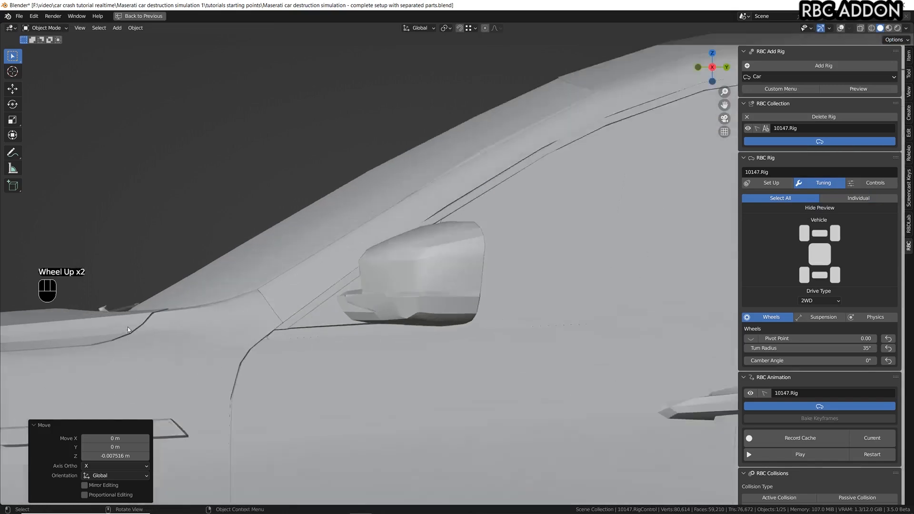
pyautogui.scroll(-2, 229, 276)
pyautogui.scroll(-3, 229, 276)
pyautogui.scroll(7, 496, 183)
pyautogui.scroll(-9, 519, 235)
pyautogui.scroll(1, 519, 236)
pyautogui.scroll(2, 519, 235)
pyautogui.scroll(-1, 518, 235)
# Restore the full editor layout and show the viewport overlays again.
pyautogui.hotkey('ctrl', 'space')
pyautogui.hotkey('shift', 'alt', 'z')
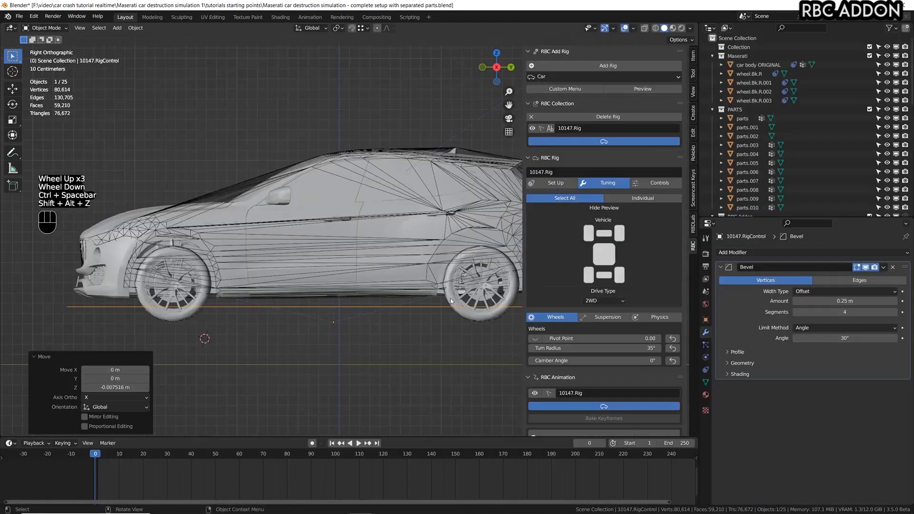
pyautogui.scroll(-3, 411, 314)
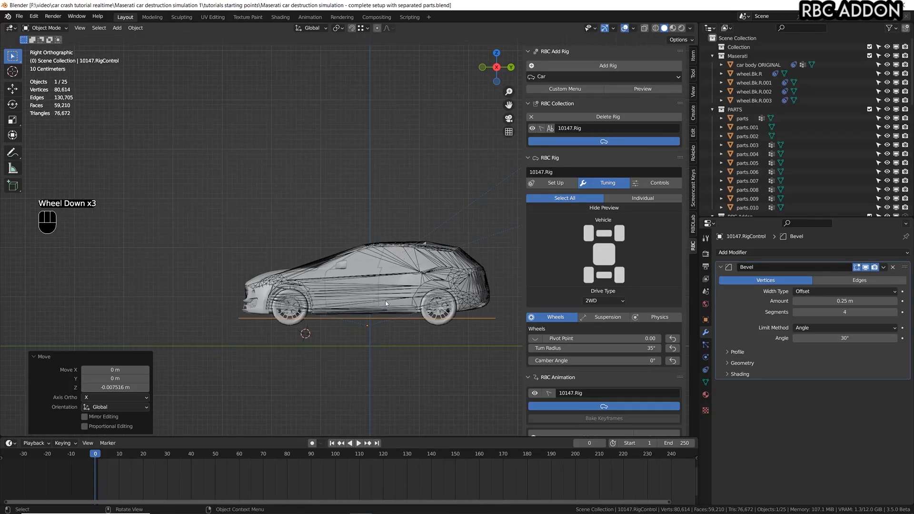
# Play the simulation to check how the raised car drops, and return to frame 0.
pyautogui.press('space')
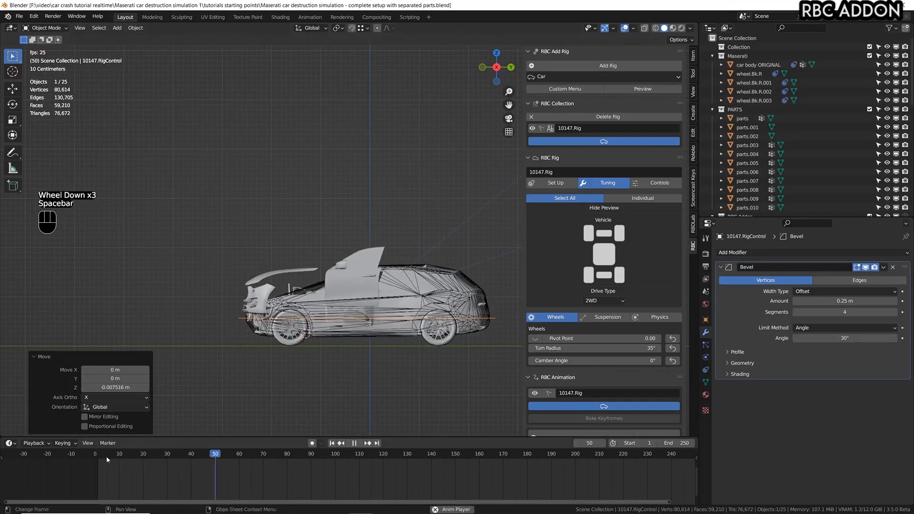
pyautogui.press('space')
pyautogui.click(84, 455)
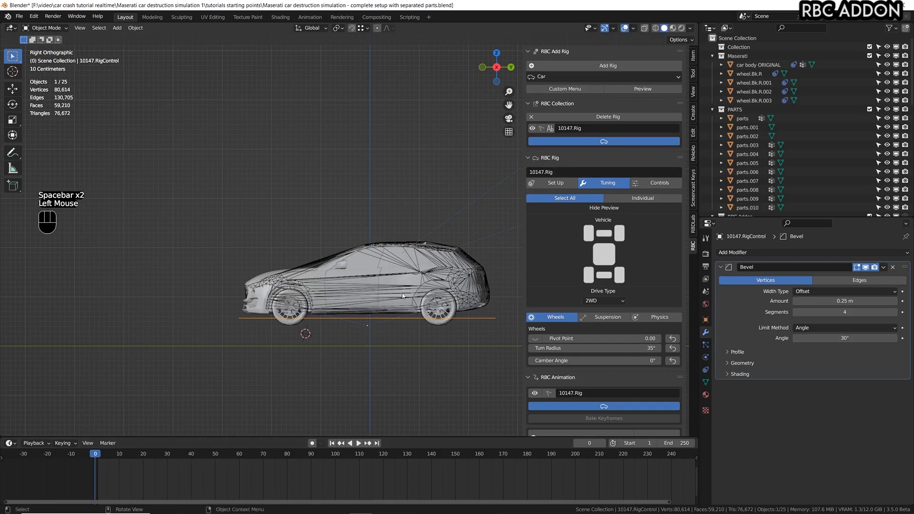
pyautogui.scroll(2, 402, 295)
pyautogui.scroll(-1, 402, 295)
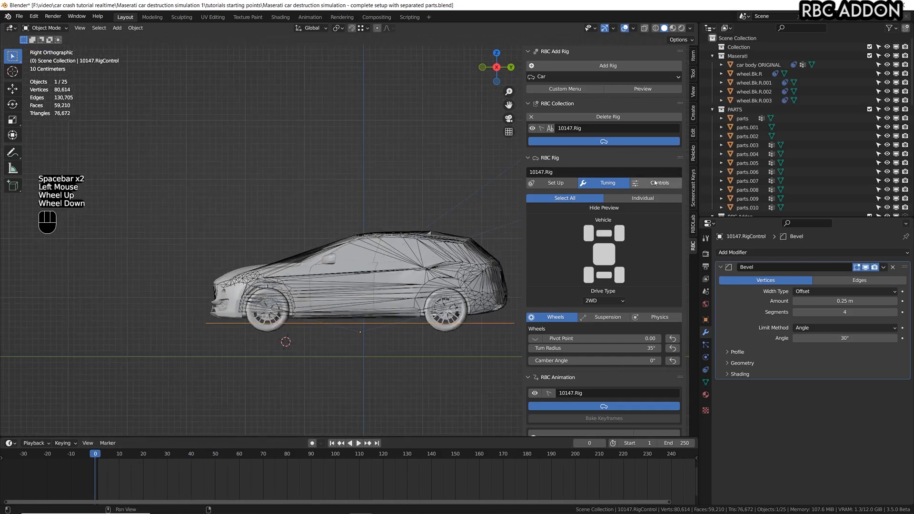
# Switch the rig controls to Keyboard, test-drive the car forward in a live run, and return to frame 0.
pyautogui.click(657, 182)
pyautogui.click(656, 200)
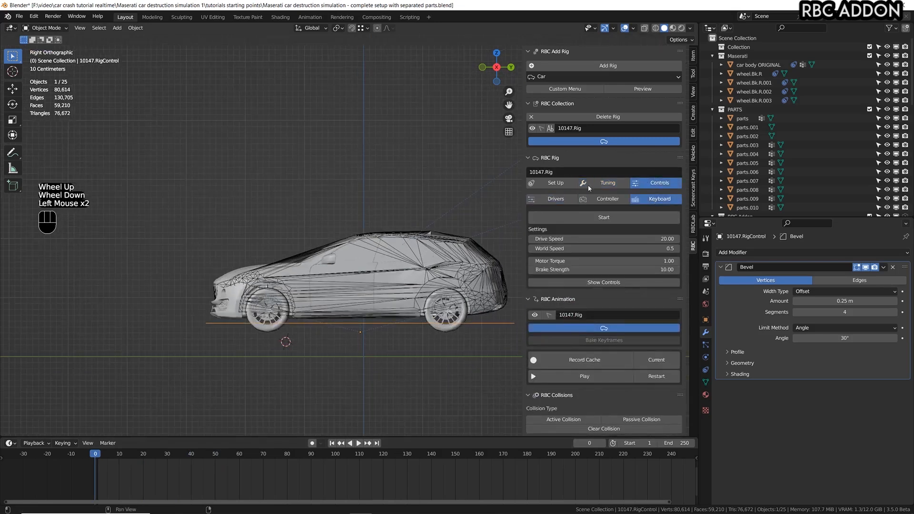
pyautogui.click(604, 217)
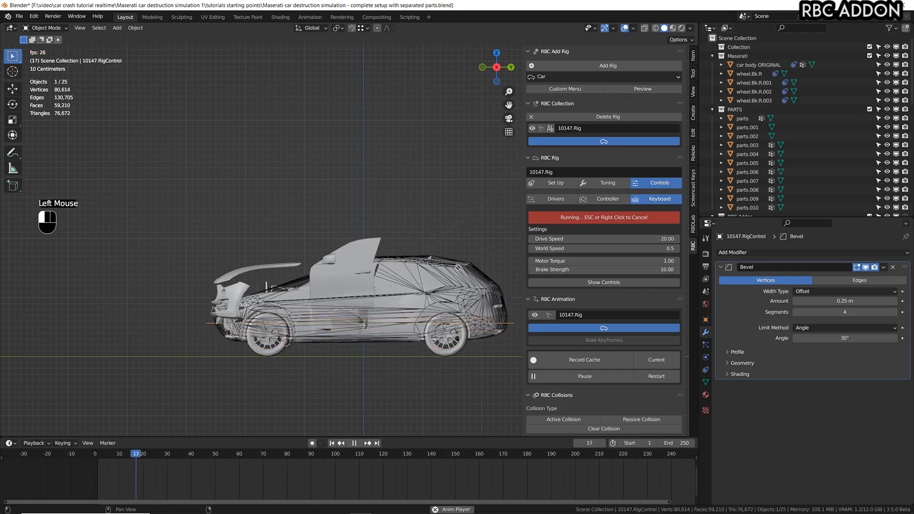
pyautogui.press('d')
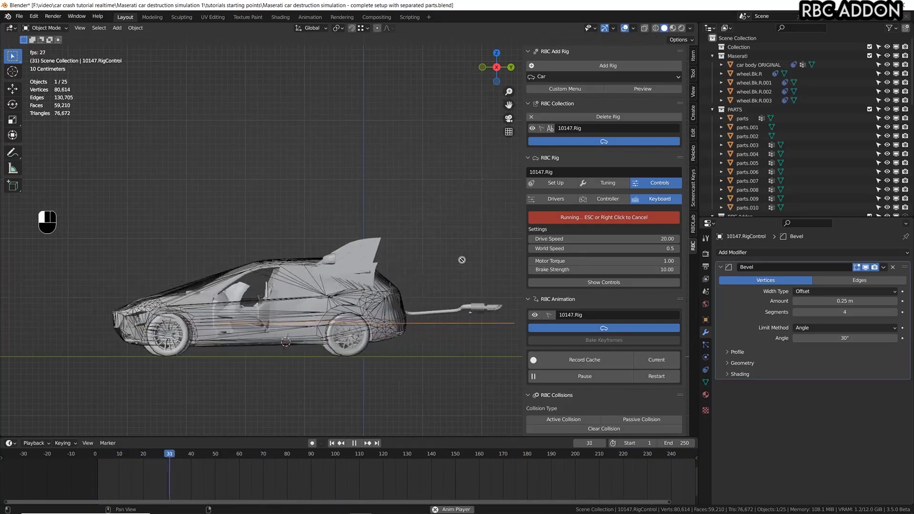
pyautogui.hotkey('shift', 'Left')
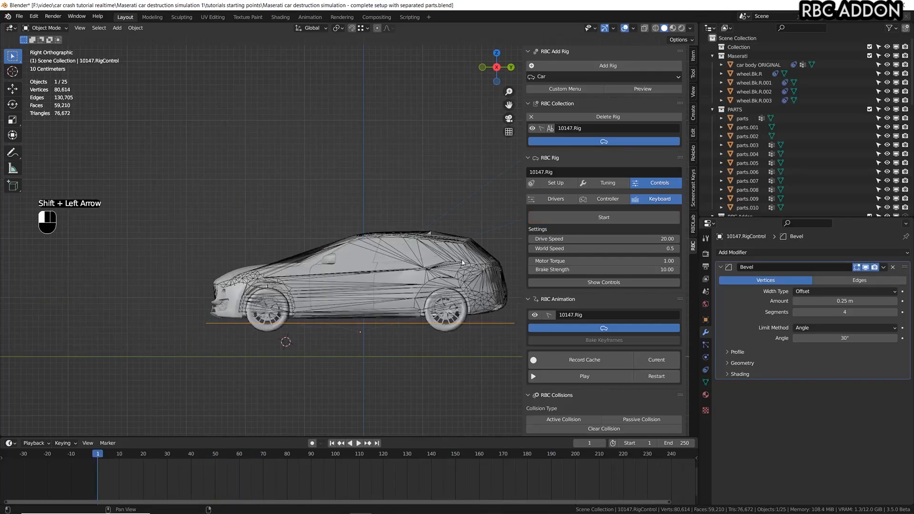
pyautogui.click(90, 457)
pyautogui.click(91, 457)
# Rename the empty collection "Collection" to "colliders".
pyautogui.keyDown('shift'); pyautogui.moveTo(305, 304); pyautogui.dragTo(282, 315, button='middle'); pyautogui.keyUp('shift')
pyautogui.click(761, 55)
pyautogui.click(749, 48)
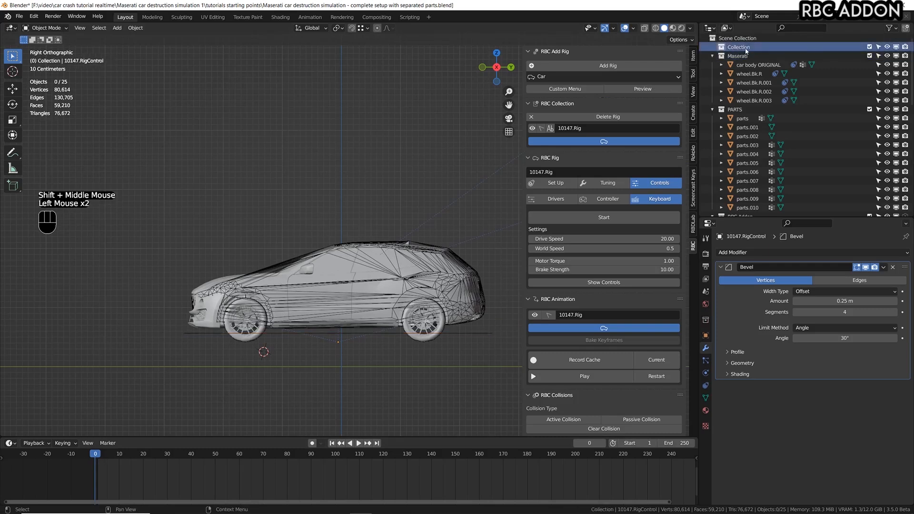
pyautogui.doubleClick(745, 48)
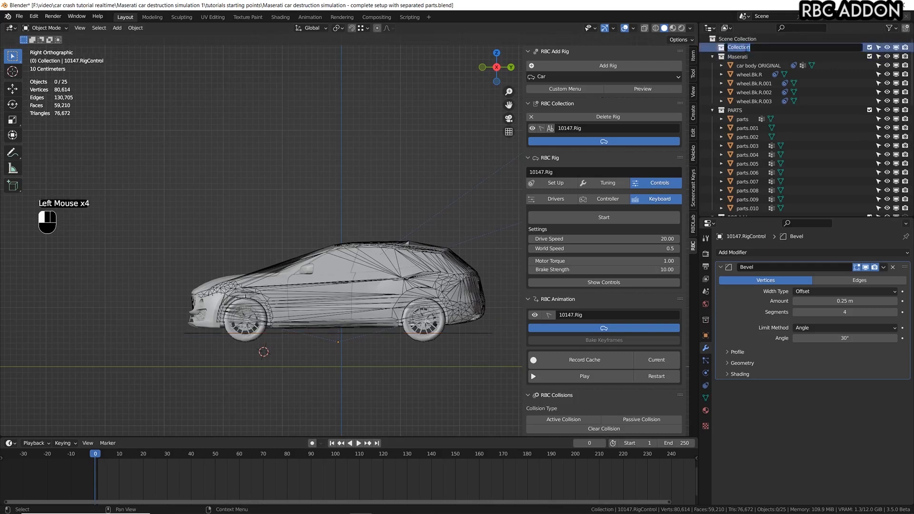
pyautogui.write('colliders')
pyautogui.press('Return')
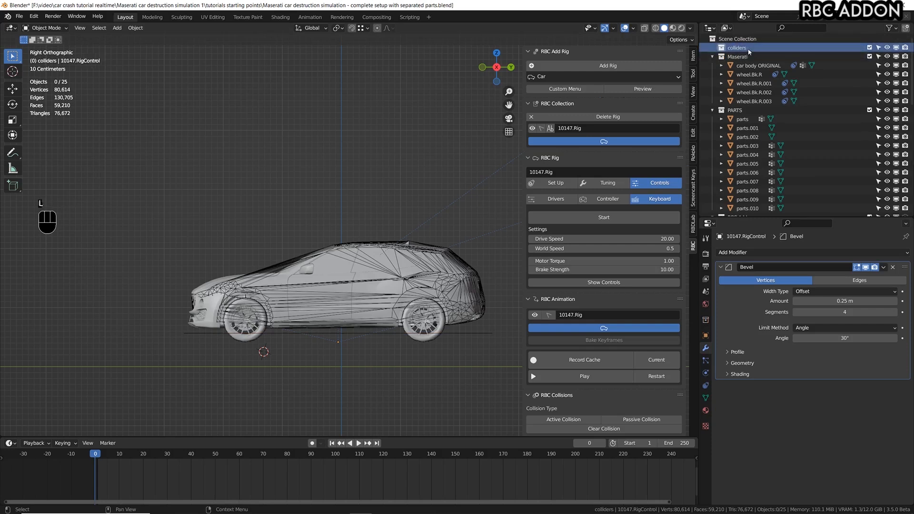
# Add a UV sphere to the colliders collection and raise it above the car's front in moves of about 2.8 m and 1.1 m.
pyautogui.hotkey('shift', 'a')
pyautogui.moveTo(370, 230)
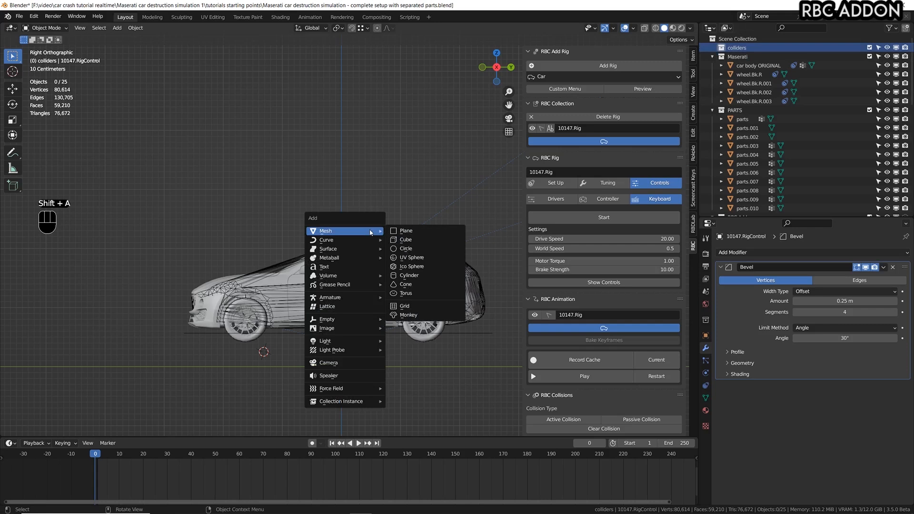
pyautogui.click(414, 85)
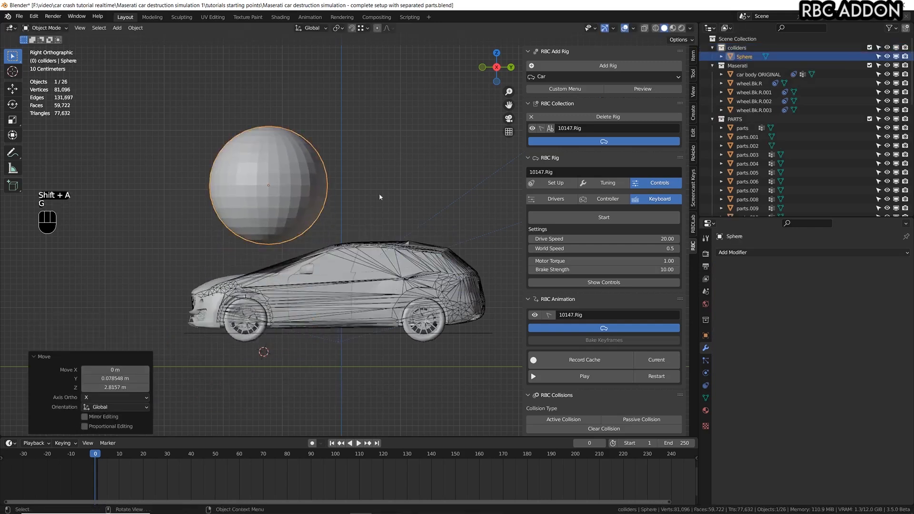
pyautogui.press('g')
pyautogui.click(318, 184)
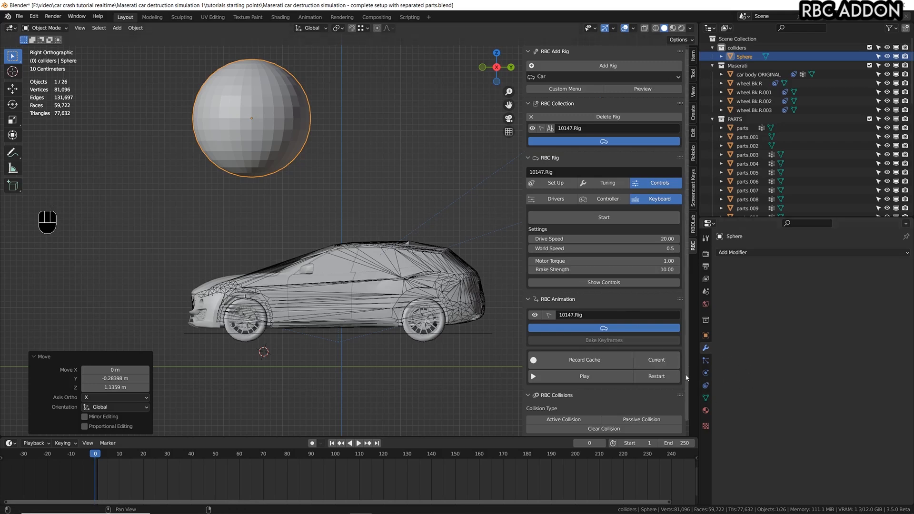
# Give the sphere rigid body physics of type Passive with Animated enabled.
pyautogui.click(706, 373)
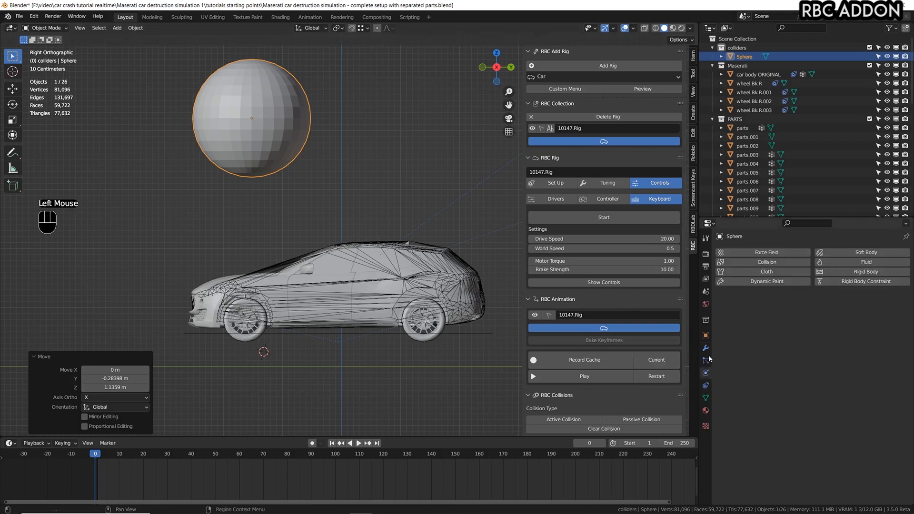
pyautogui.click(860, 272)
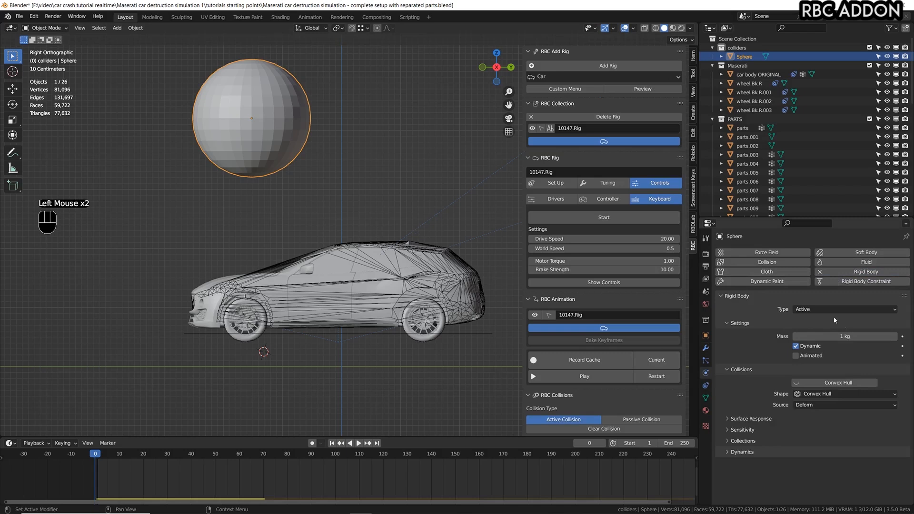
pyautogui.click(804, 311)
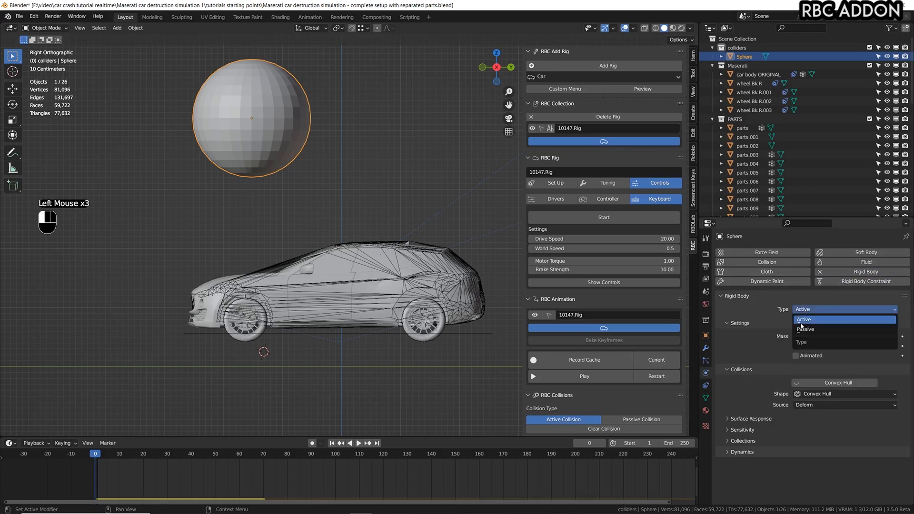
pyautogui.click(819, 330)
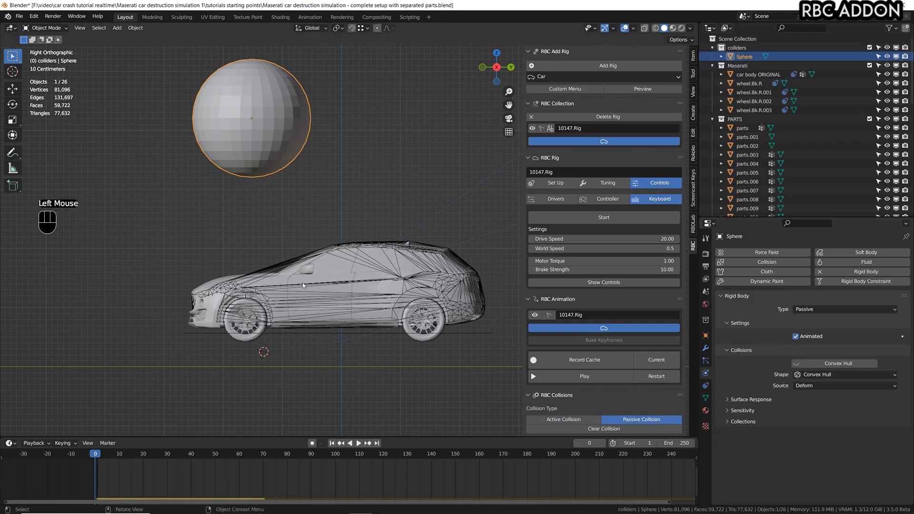
# Run the simulation while moving the sphere down to the car and back up, leaving it about 2.05 m along Y and -0.21 m along Z.
pyautogui.press('space')
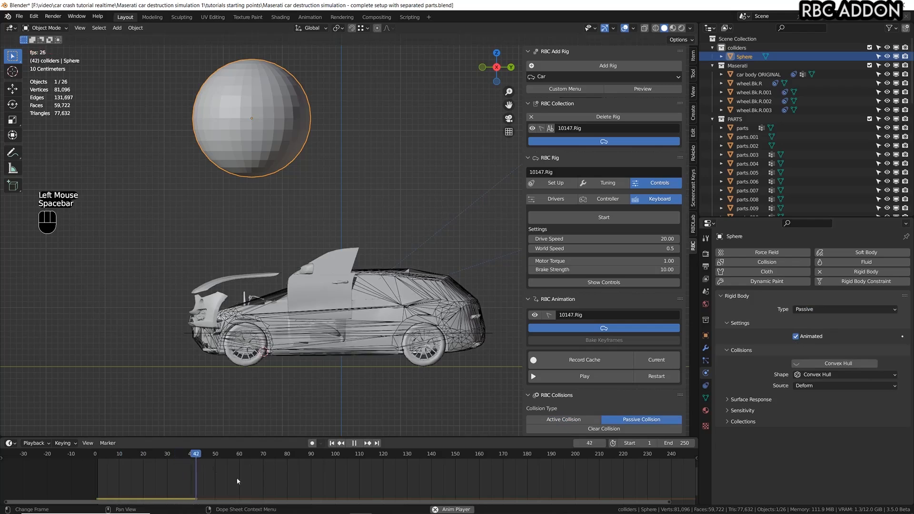
pyautogui.click(260, 139)
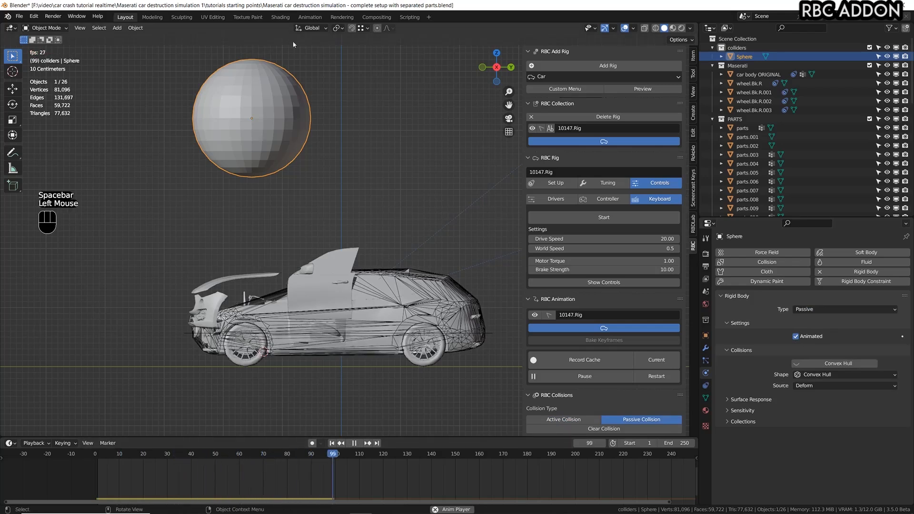
pyautogui.press('g')
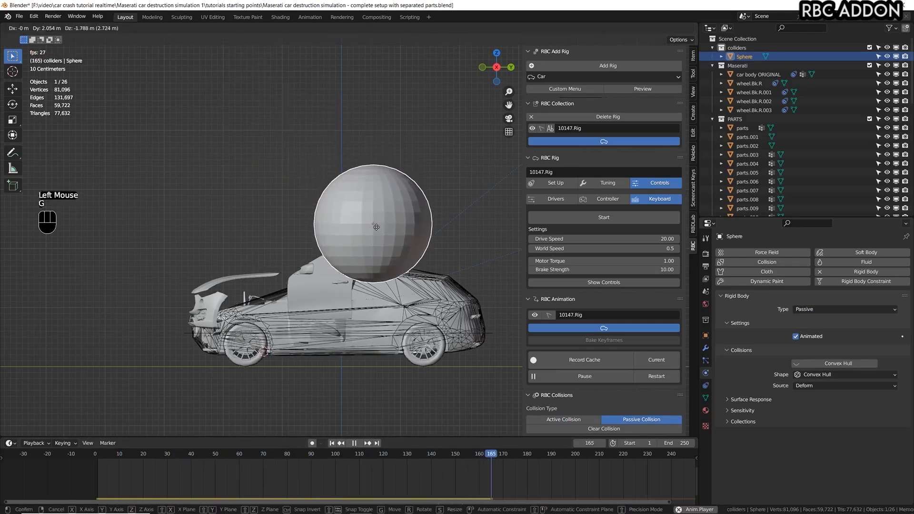
pyautogui.press('space')
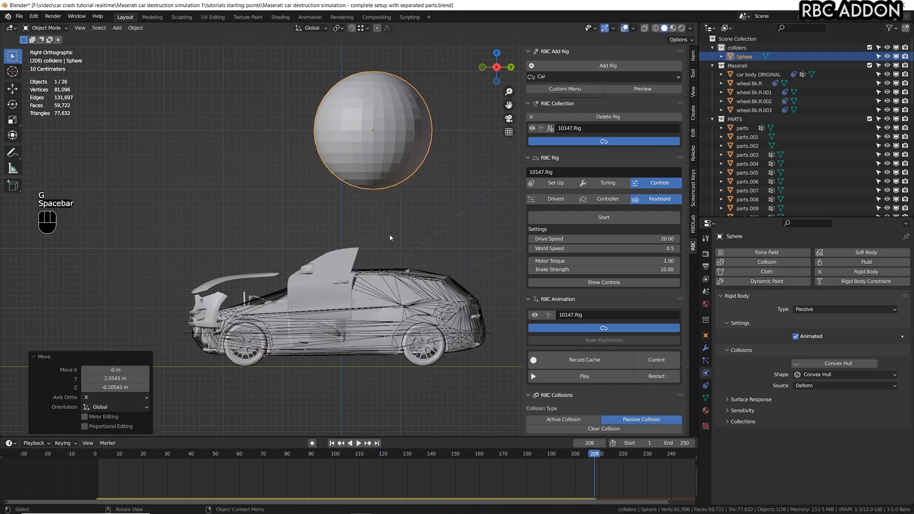
# Center the sphere over the car in front view by moving it about -3.55 m along X and -0.3 m along Z.
pyautogui.press('KP_1')
pyautogui.scroll(-2, 389, 236)
pyautogui.scroll(2, 389, 237)
pyautogui.keyDown('shift'); pyautogui.scroll(2, 389, 236); pyautogui.keyUp('shift')
pyautogui.keyDown('shift'); pyautogui.moveTo(390, 236); pyautogui.dragTo(426, 199, button='middle'); pyautogui.keyUp('shift')
pyautogui.scroll(-1, 426, 199)
pyautogui.press('g')
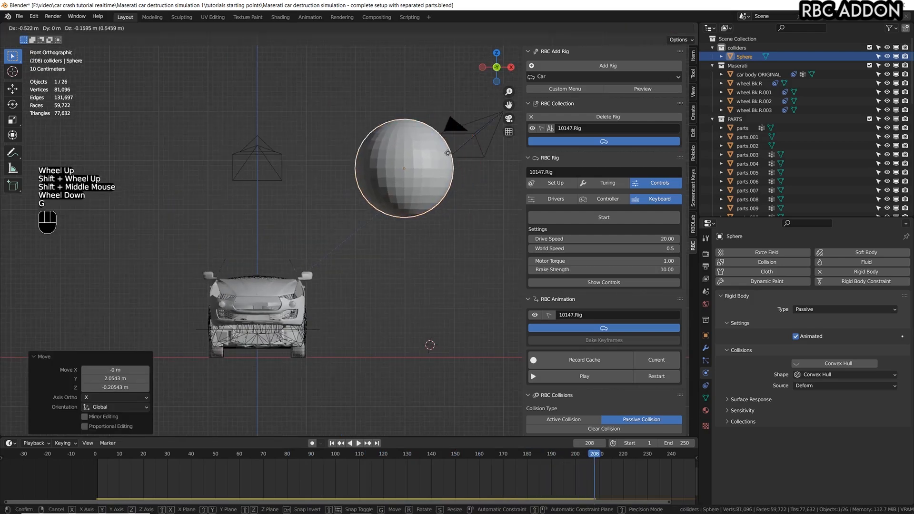
pyautogui.click(299, 159)
pyautogui.press('KP_3')
pyautogui.keyDown('shift'); pyautogui.moveTo(242, 238); pyautogui.dragTo(298, 229, button='middle'); pyautogui.keyUp('shift')
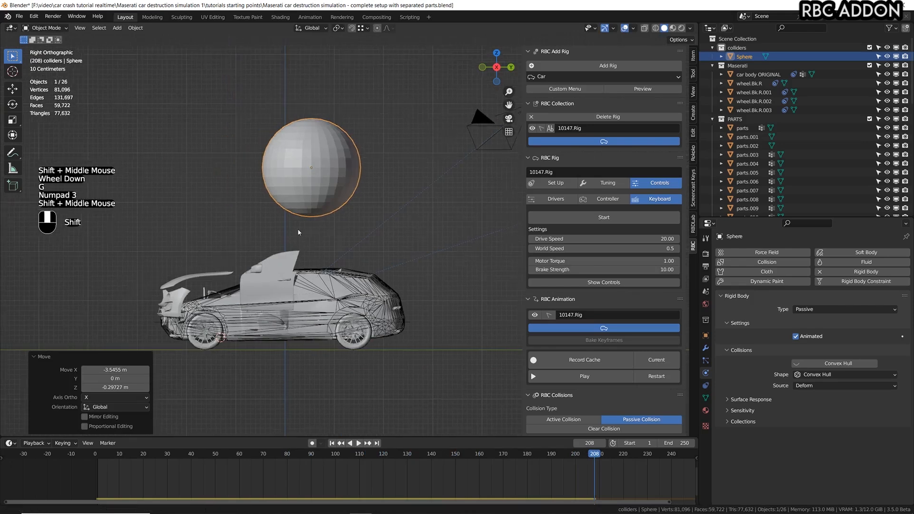
# Replay the simulation from frame 0, shove the car with the sphere, park the sphere above the roof and save the file.
pyautogui.click(79, 454)
pyautogui.scroll(3, 312, 164)
pyautogui.scroll(-2, 312, 164)
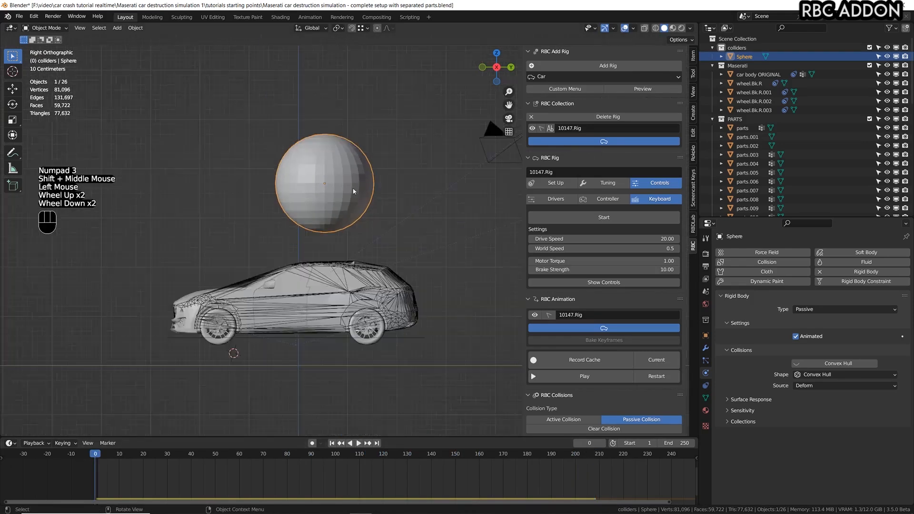
pyautogui.keyDown('shift'); pyautogui.moveTo(314, 164); pyautogui.dragTo(328, 175, button='middle'); pyautogui.keyUp('shift')
pyautogui.press('space')
pyautogui.click(335, 176)
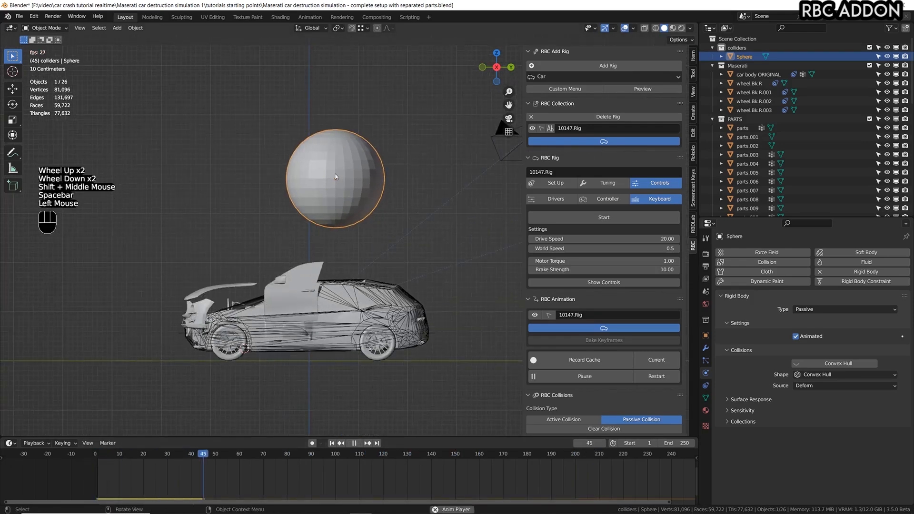
pyautogui.press('g')
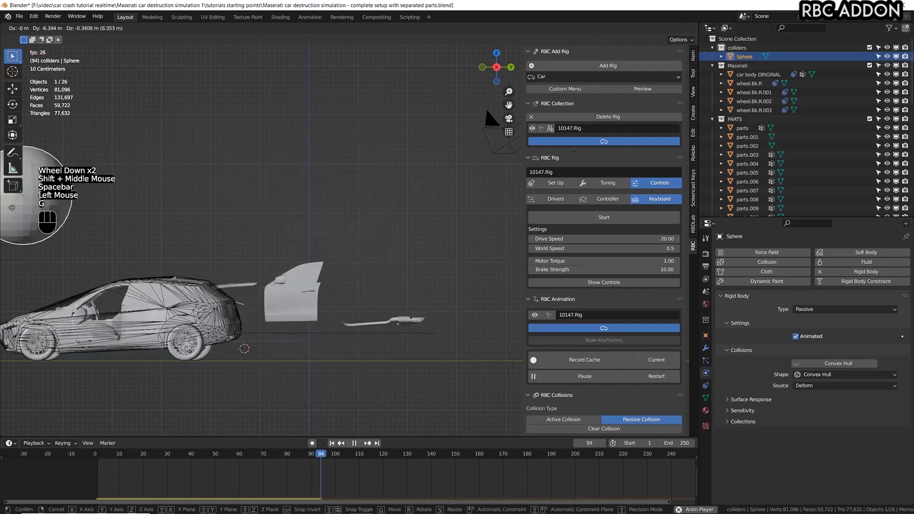
pyautogui.click(338, 131)
pyautogui.press('space')
pyautogui.hotkey('ctrl', 's')
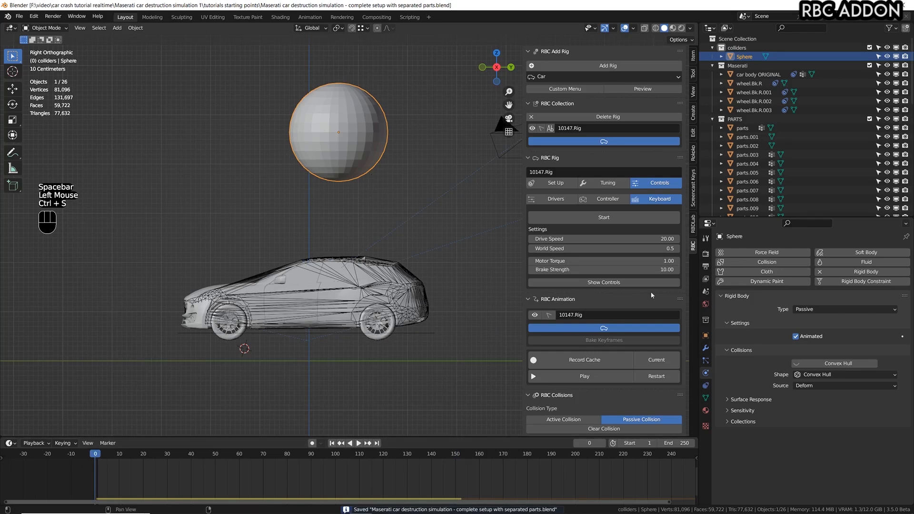
# Set the scene's rigid body world to 4 Substeps Per Frame and 12 Solver Iterations.
pyautogui.click(706, 292)
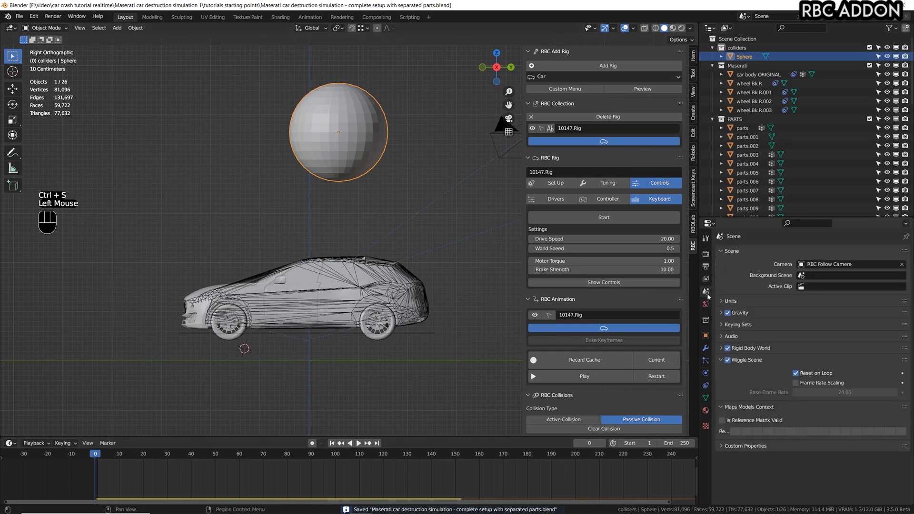
pyautogui.click(721, 348)
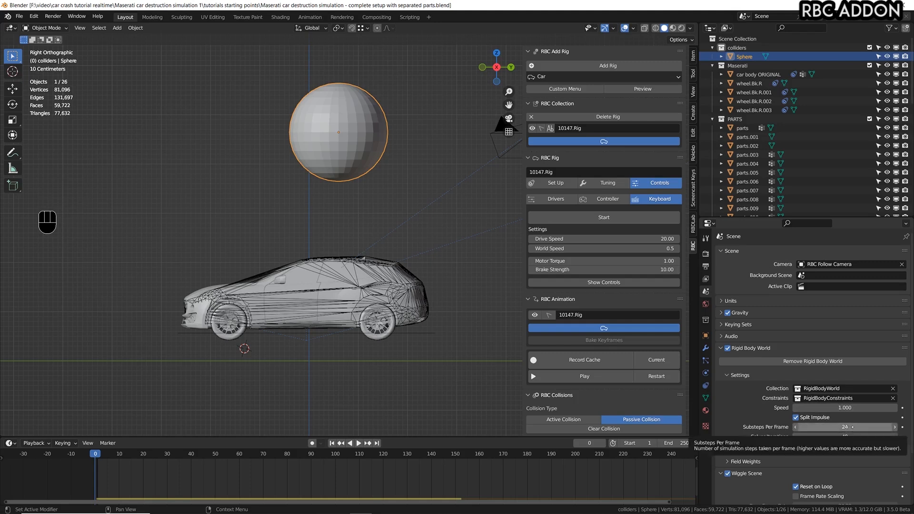
pyautogui.click(852, 427)
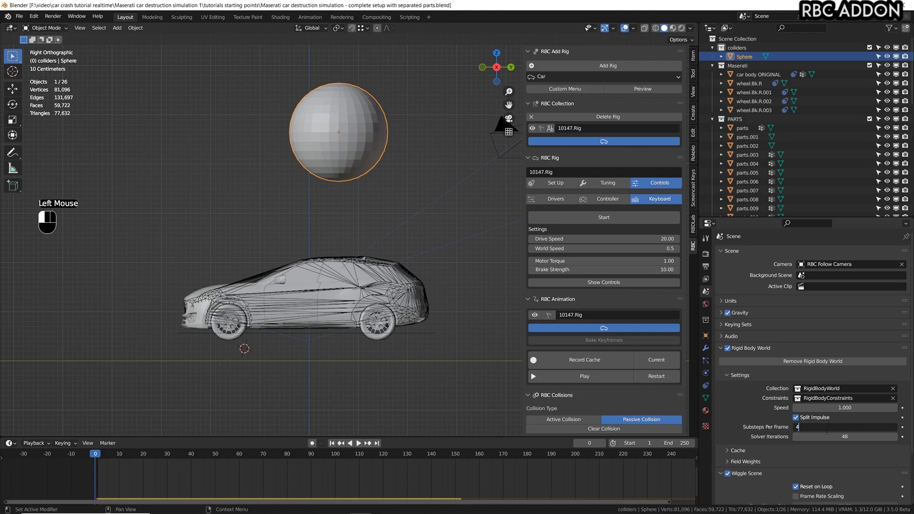
pyautogui.press('Return')
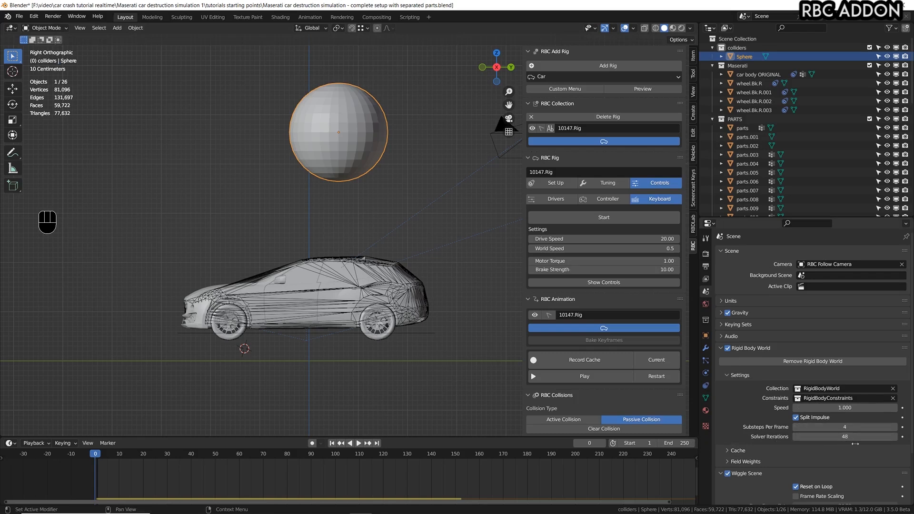
pyautogui.click(842, 437)
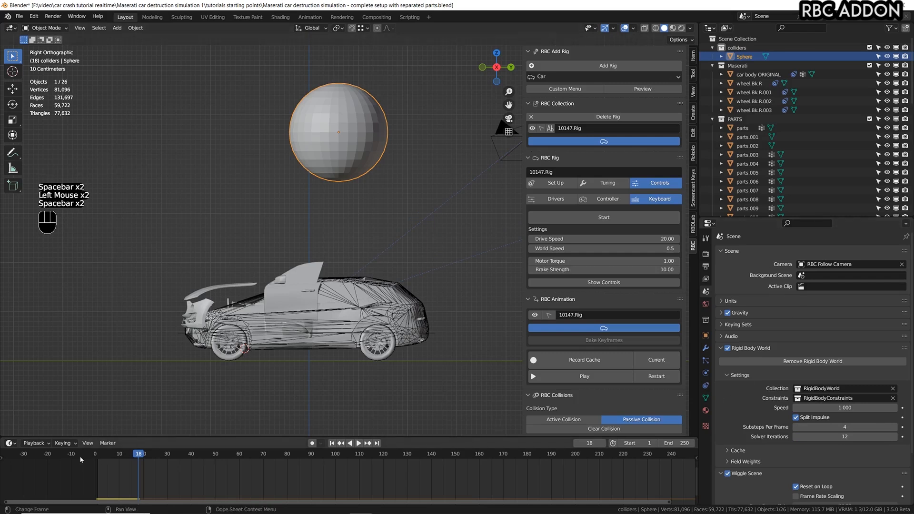
pyautogui.click(81, 459)
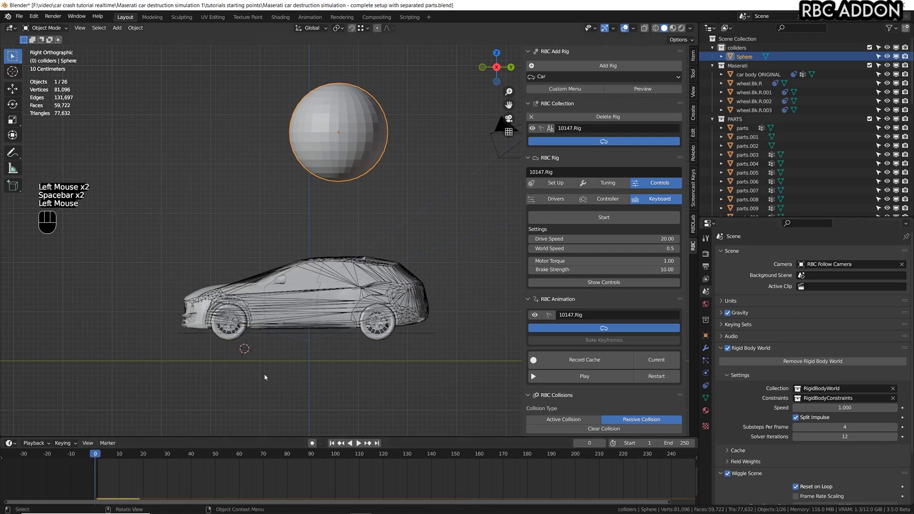
# Play the simulation to check its playback frame rate and return to frame 0.
pyautogui.press('space')
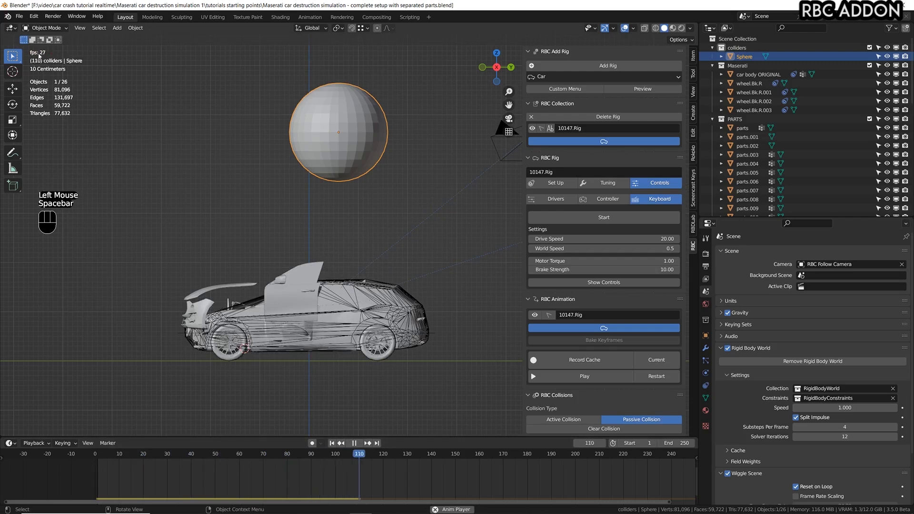
pyautogui.press('space')
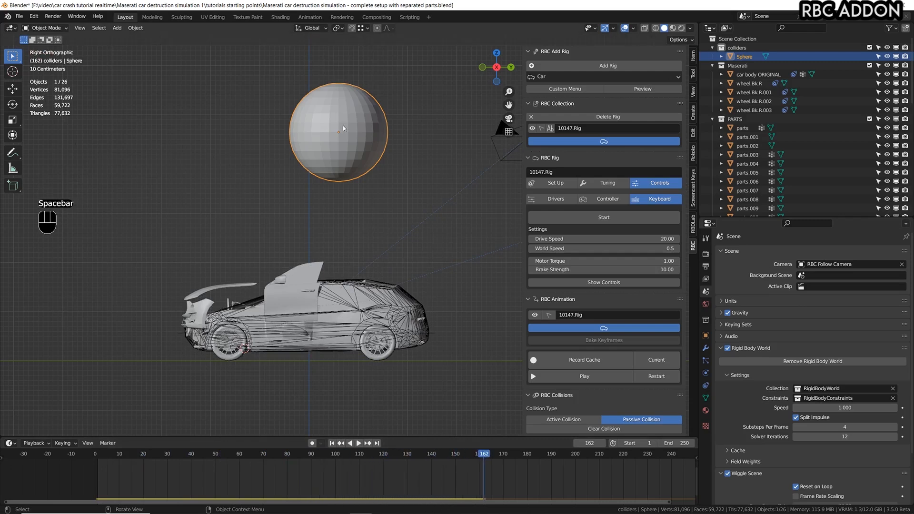
pyautogui.press('space')
pyautogui.click(94, 467)
pyautogui.press('space')
pyautogui.click(96, 464)
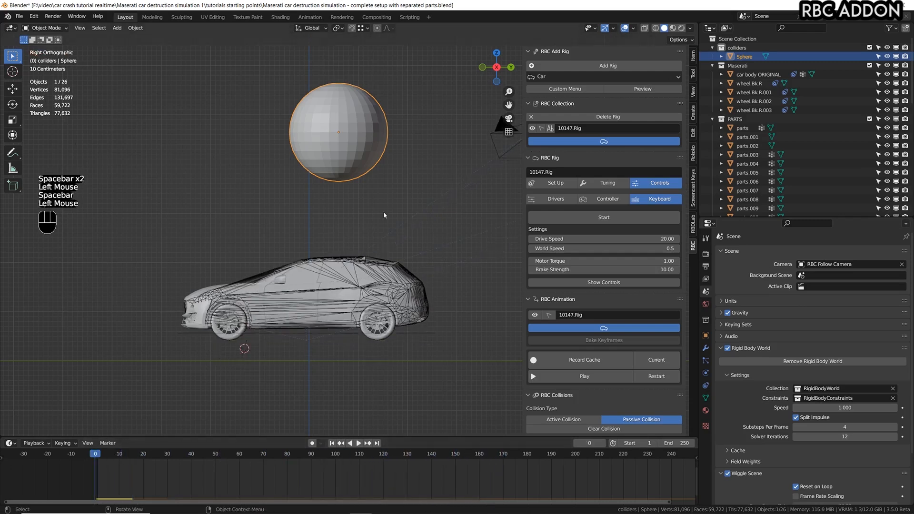
# Run the simulation and ram the car with the sphere, parking it above the car about -0.52 m along Y from its start.
pyautogui.press('space')
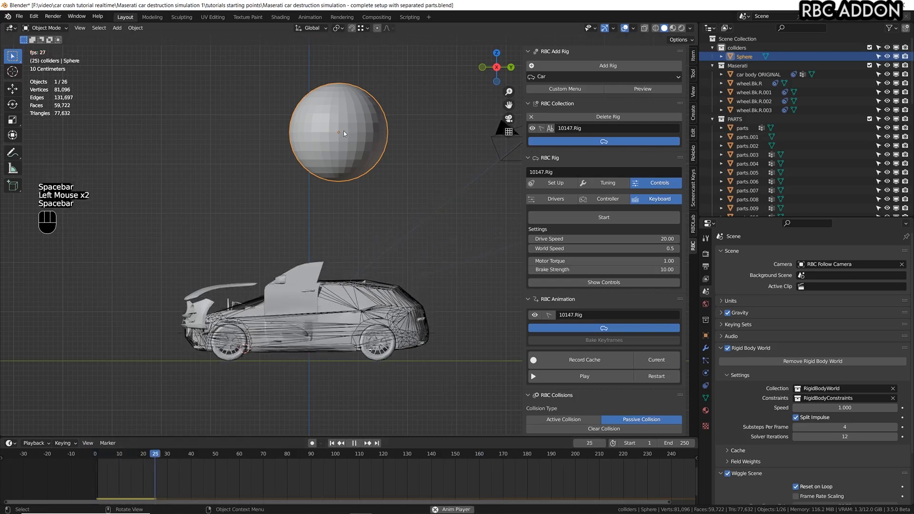
pyautogui.press('g')
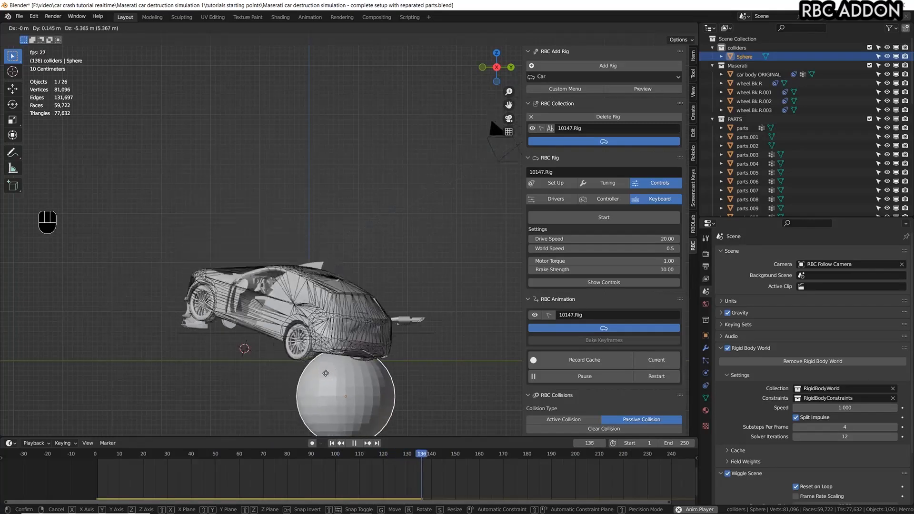
pyautogui.click(292, 111)
pyautogui.press('space')
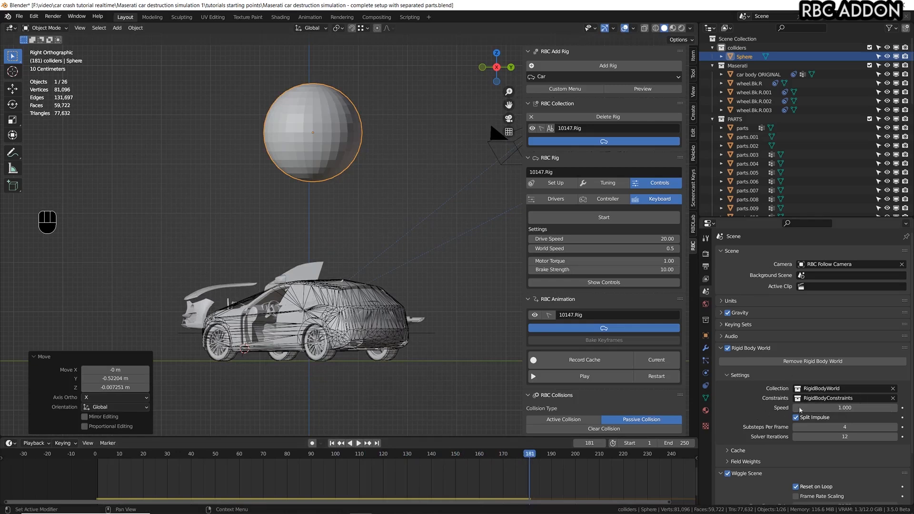
# Set the rigid body world Speed to 1.6 and replay from frame 0 while striking the car with the sphere.
pyautogui.click(857, 409)
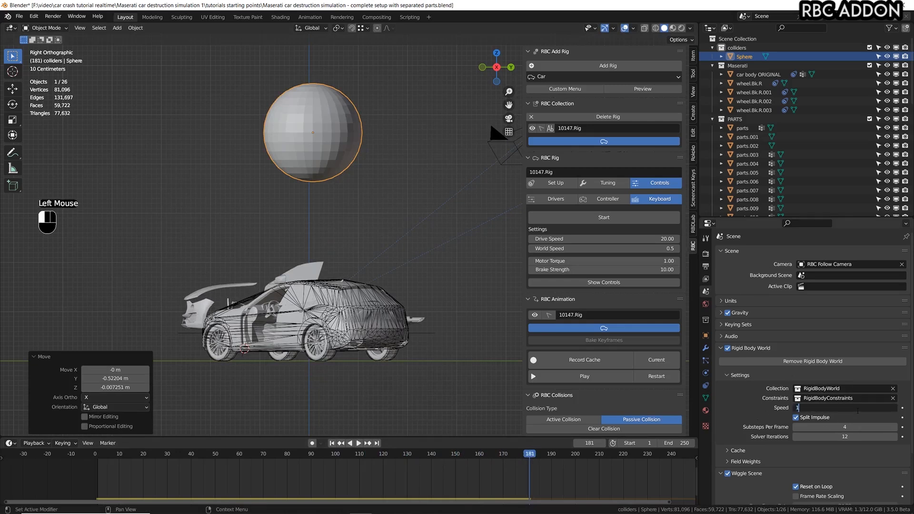
pyautogui.press('Return')
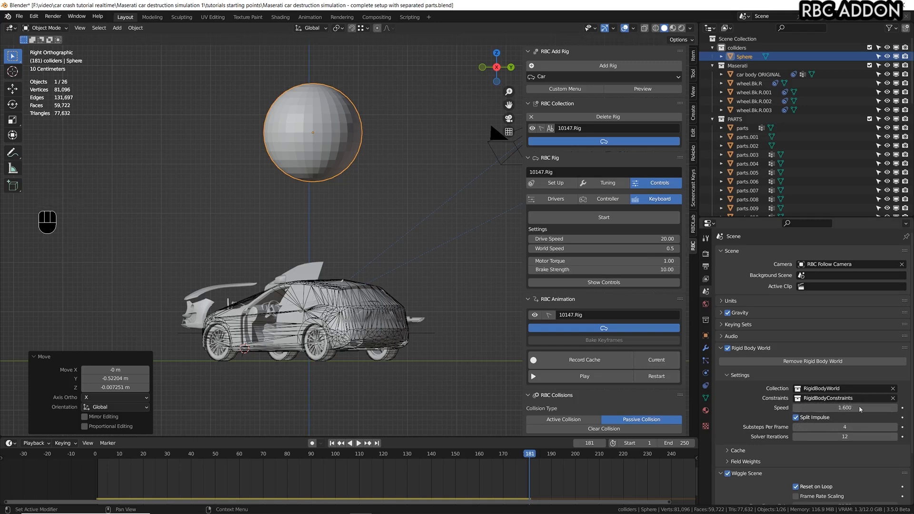
pyautogui.click(88, 458)
pyautogui.press('space')
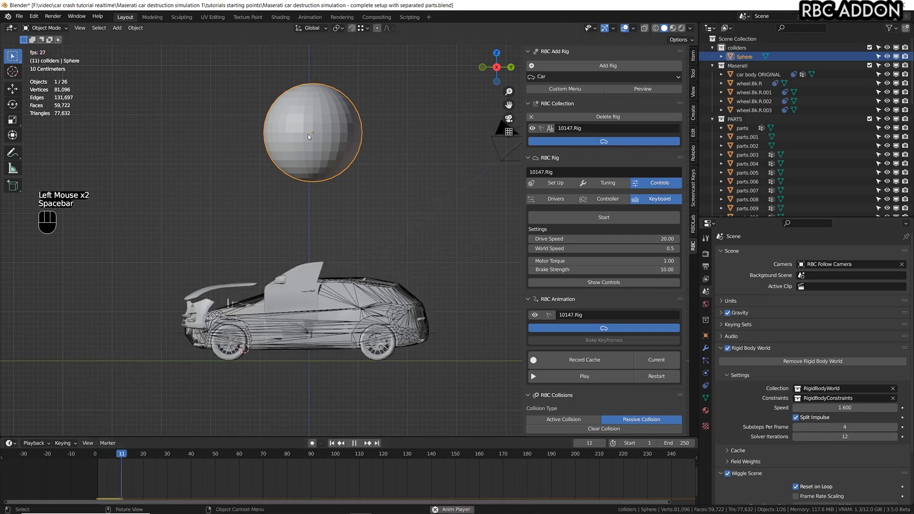
pyautogui.press('g')
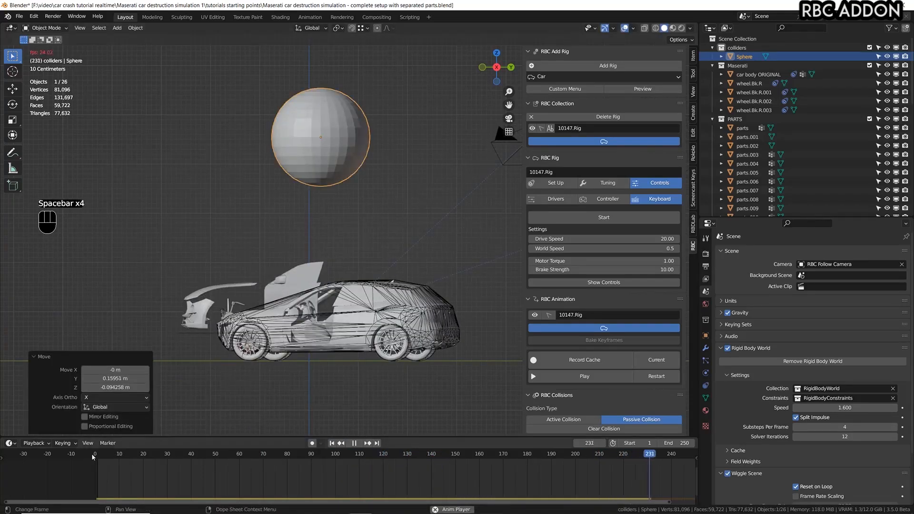
# Play the simulation with the sphere at rest to check the frame rate, and save the file.
pyautogui.click(584, 376)
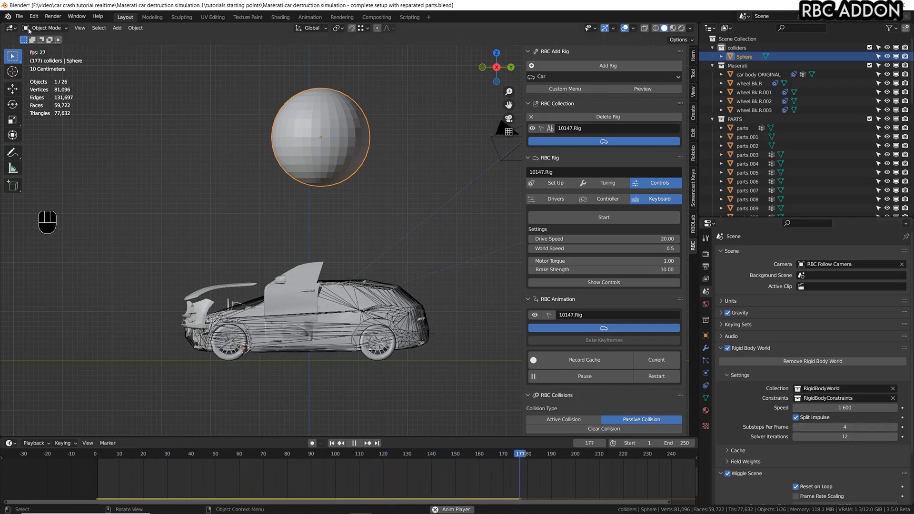
pyautogui.press('space')
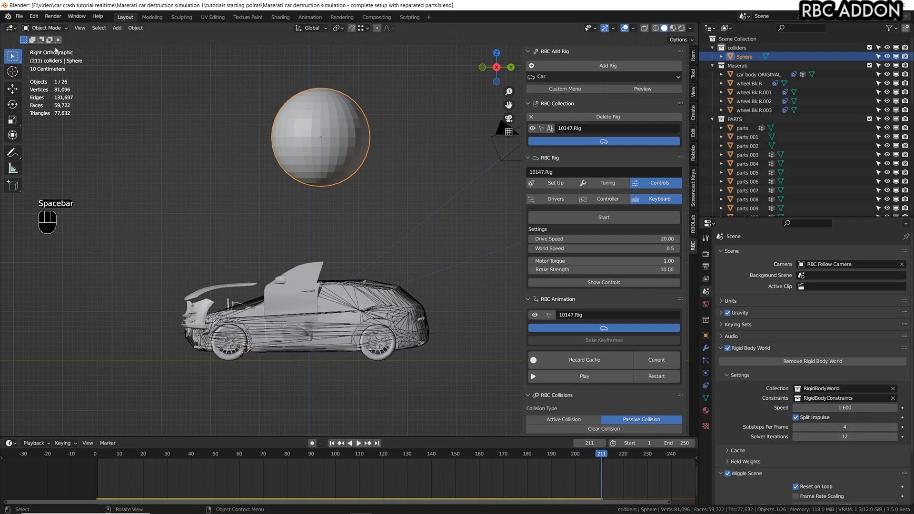
pyautogui.press('space')
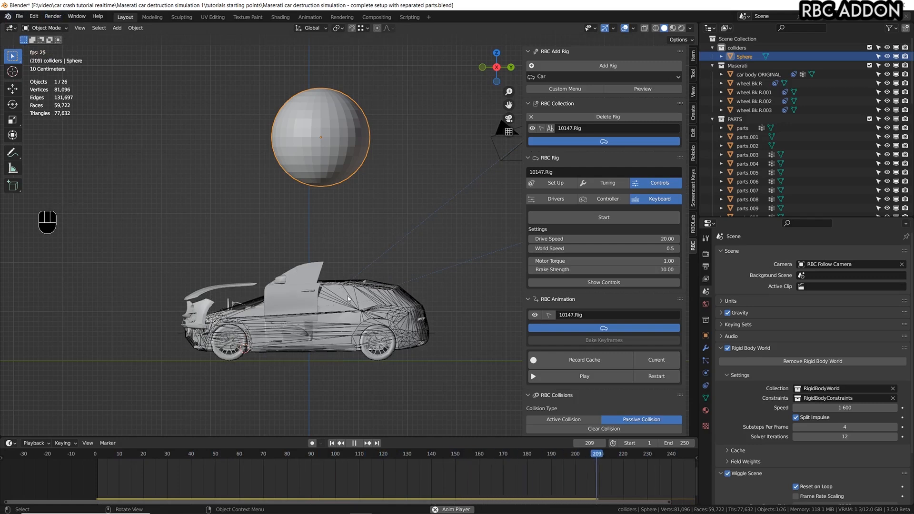
pyautogui.press('space')
pyautogui.hotkey('ctrl', 's')
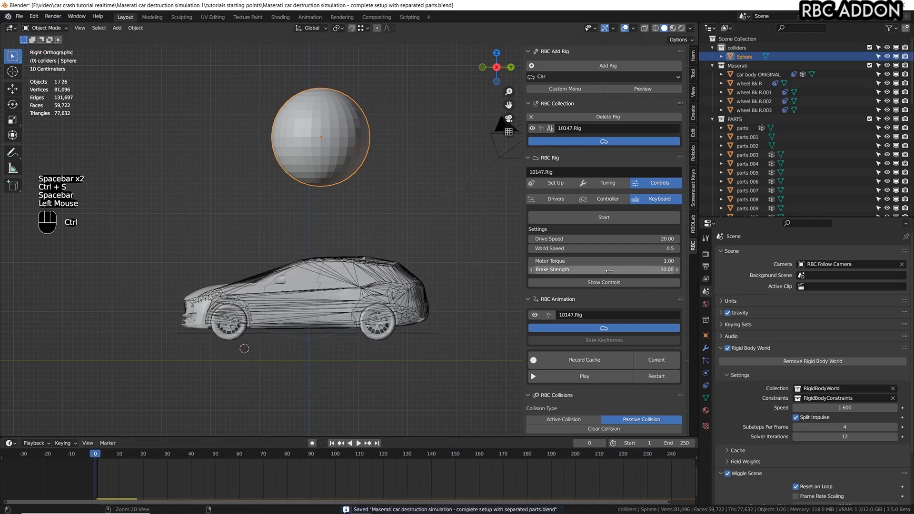
# Run the simulation once more with the current rigid body world settings, return to frame 0 and save the file.
pyautogui.press('space')
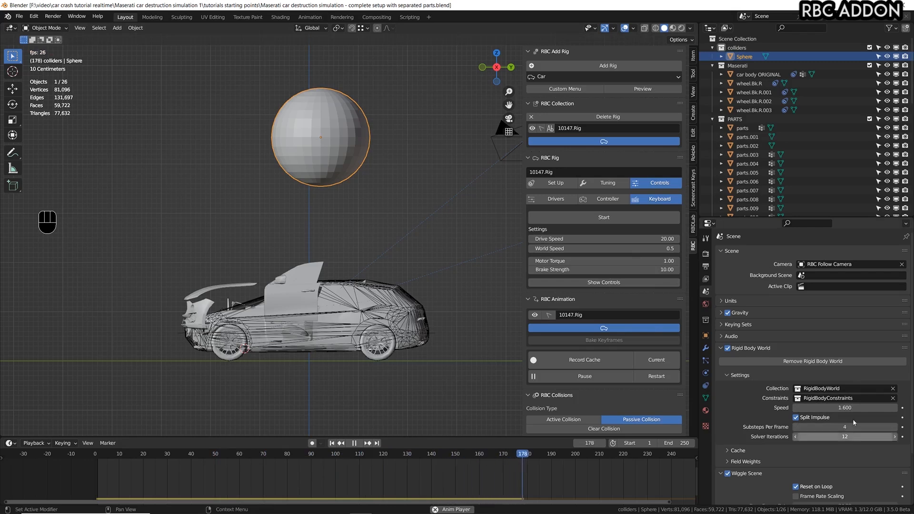
pyautogui.press('space')
pyautogui.hotkey('ctrl', 's')
pyautogui.click(272, 325)
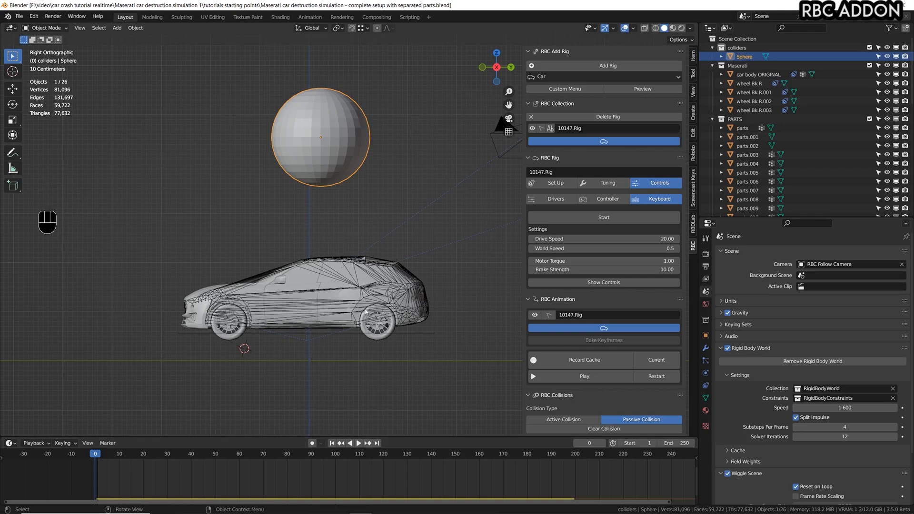
pyautogui.click(81, 460)
pyautogui.click(91, 459)
pyautogui.hotkey('ctrl', 's')
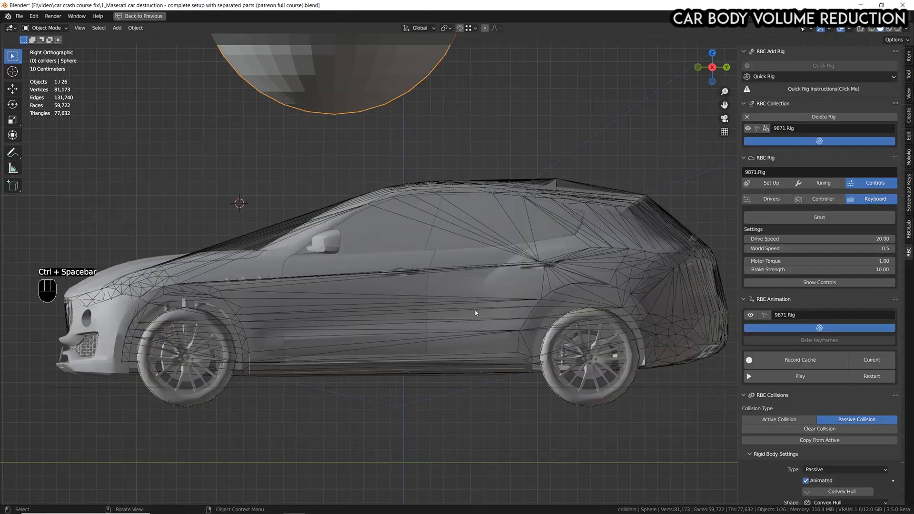
# Try to move the car body out of its collision hull, and cancel the move.
pyautogui.scroll(-1, 469, 266)
pyautogui.scroll(1, 469, 266)
pyautogui.scroll(-2, 470, 266)
pyautogui.keyDown('shift'); pyautogui.moveTo(469, 267); pyautogui.dragTo(483, 323, button='middle'); pyautogui.keyUp('shift')
pyautogui.scroll(1, 484, 324)
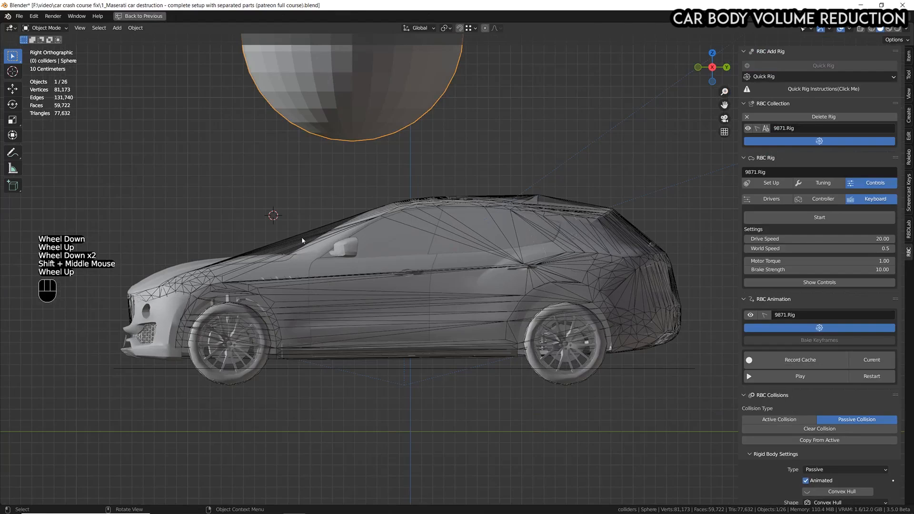
pyautogui.click(315, 257)
pyautogui.press('g')
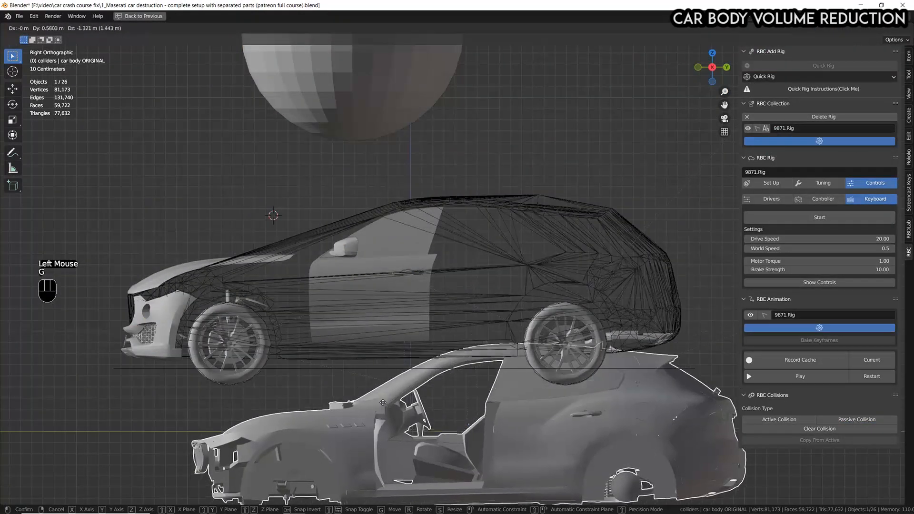
pyautogui.rightClick(412, 434)
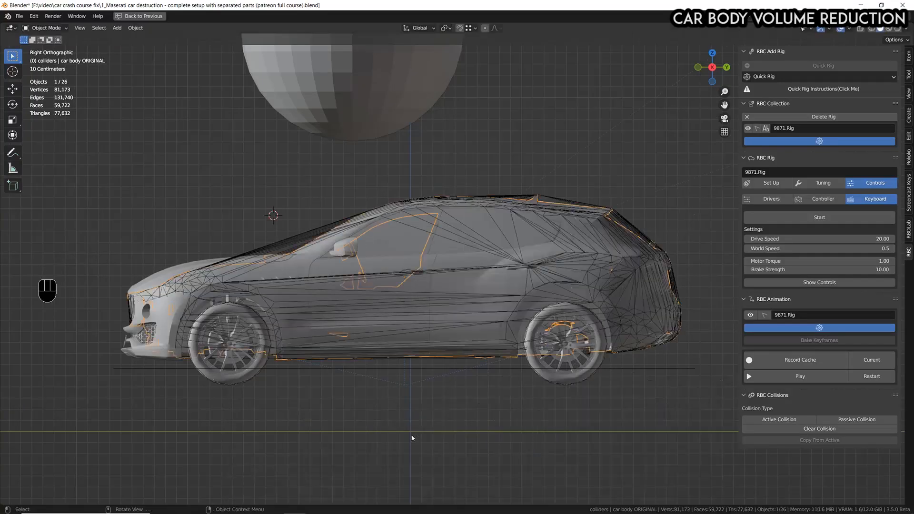
pyautogui.scroll(1, 298, 237)
pyautogui.scroll(-2, 285, 238)
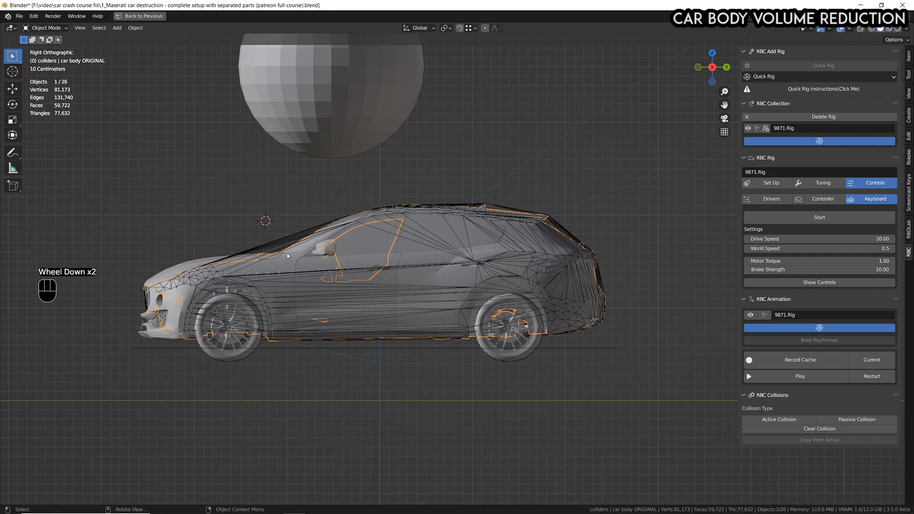
# Examine the gap between the collision hull and the car's hood and windshield in the side view.
pyautogui.scroll(2, 286, 254)
pyautogui.doubleClick(280, 234)
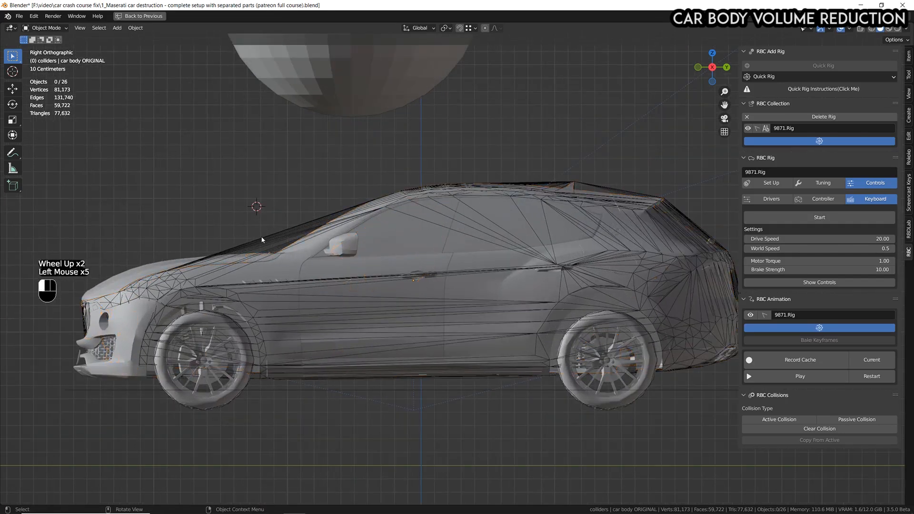
pyautogui.click(261, 240)
pyautogui.scroll(3, 293, 237)
pyautogui.click(269, 242)
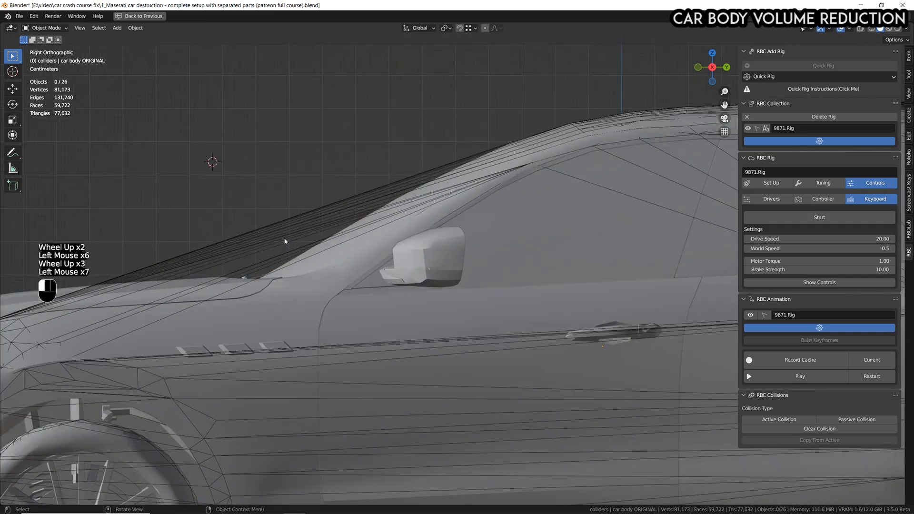
pyautogui.click(257, 224)
pyautogui.scroll(-6, 359, 229)
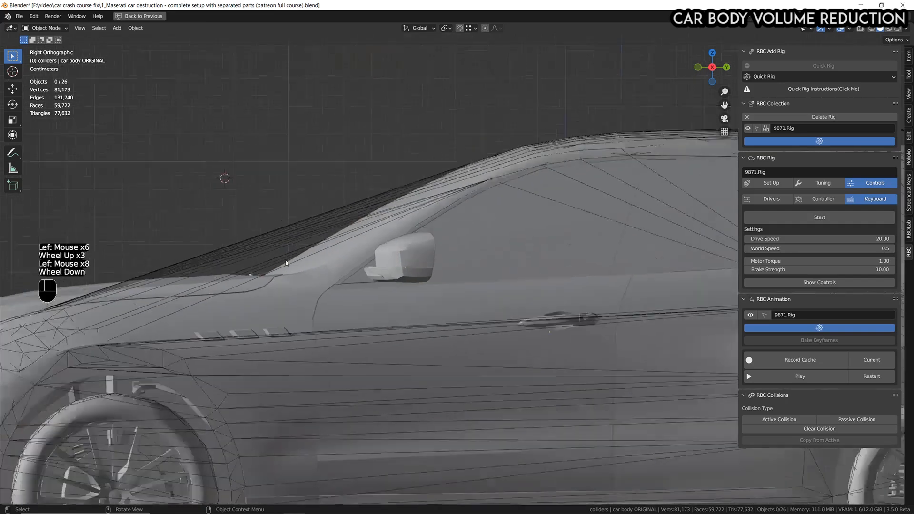
pyautogui.scroll(1, 307, 255)
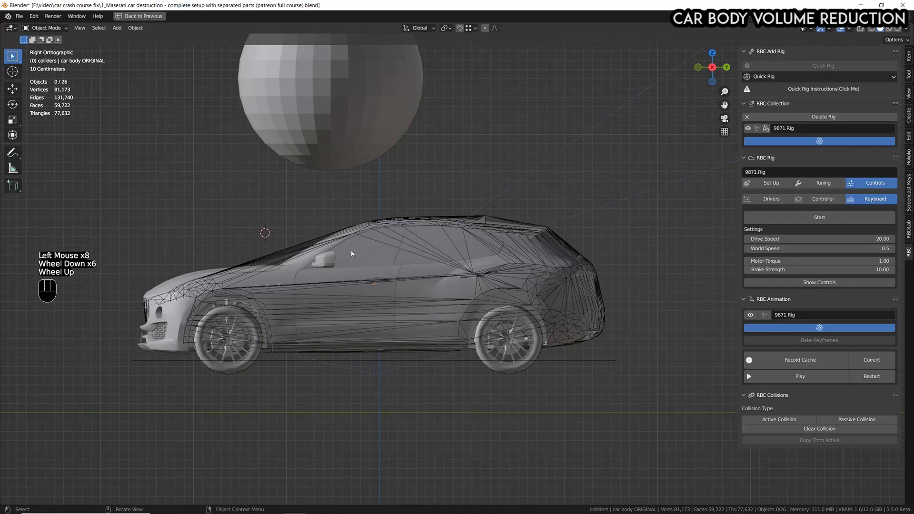
pyautogui.scroll(3, 383, 261)
pyautogui.scroll(-2, 392, 262)
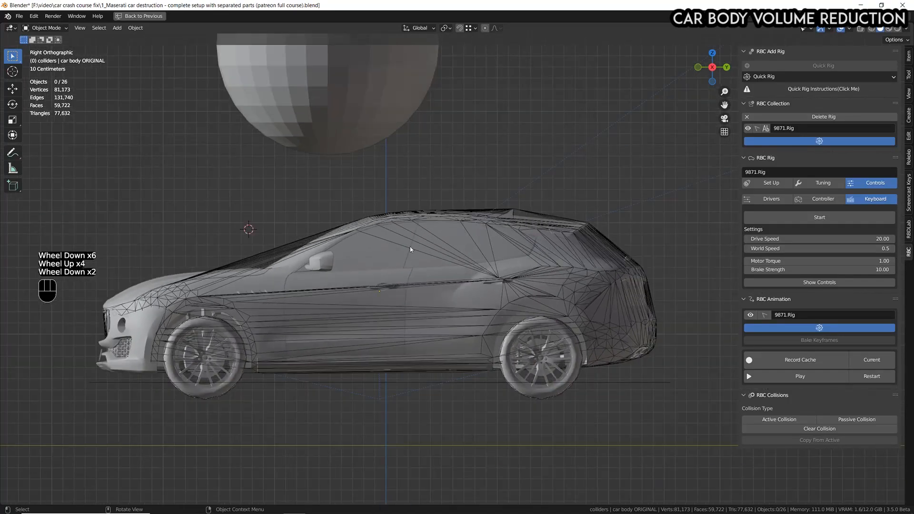
# Play the simulation, move the sphere about 1.51 m along Y and -1.05 m along Z onto the car's roof, and pause.
pyautogui.press('space')
pyautogui.click(341, 79)
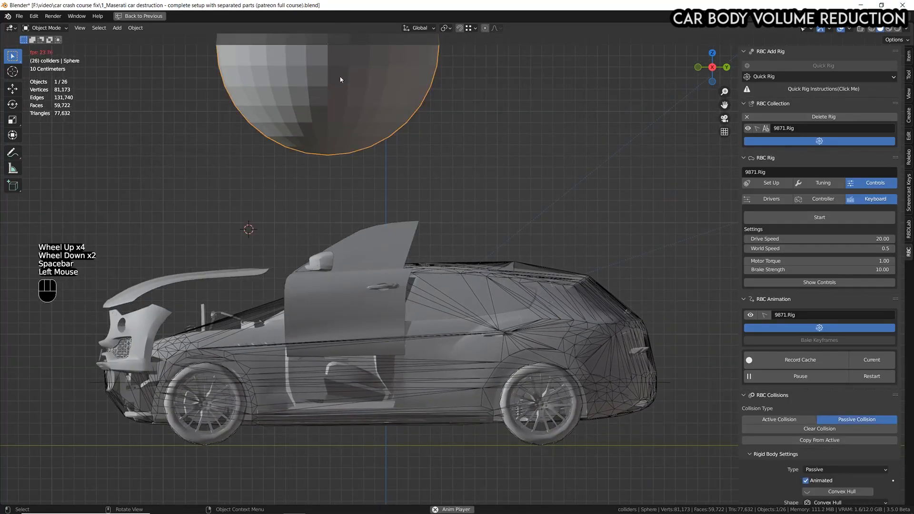
pyautogui.press('g')
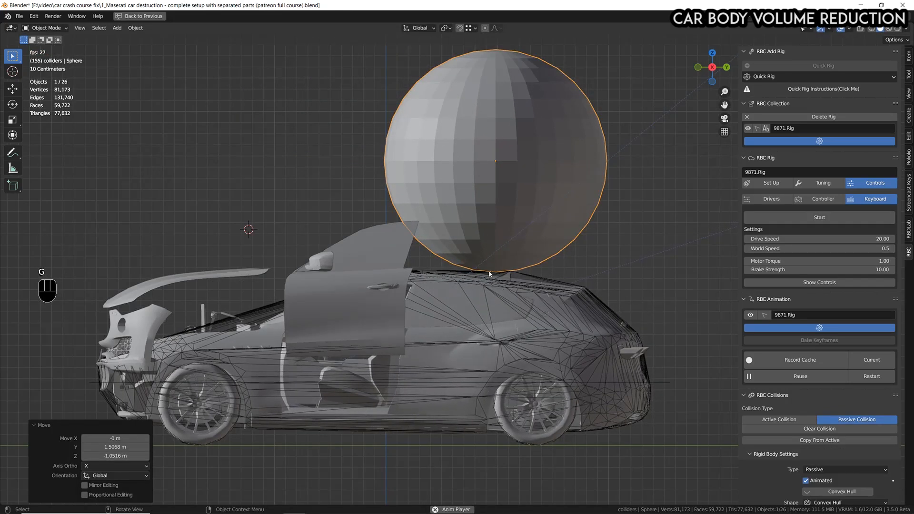
pyautogui.press('space')
# Switch to wireframe shading and annotate the car's outer hull outline with a smaller outline inside it.
pyautogui.click(872, 28)
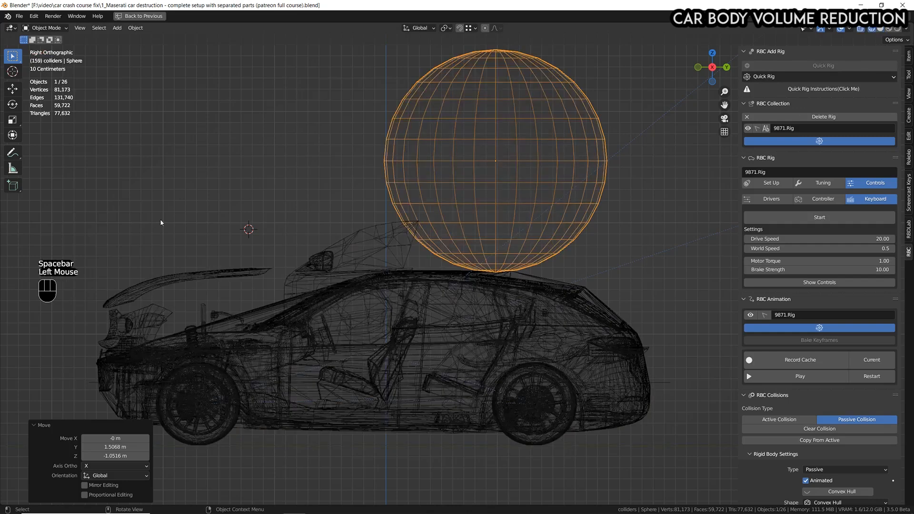
pyautogui.click(14, 157)
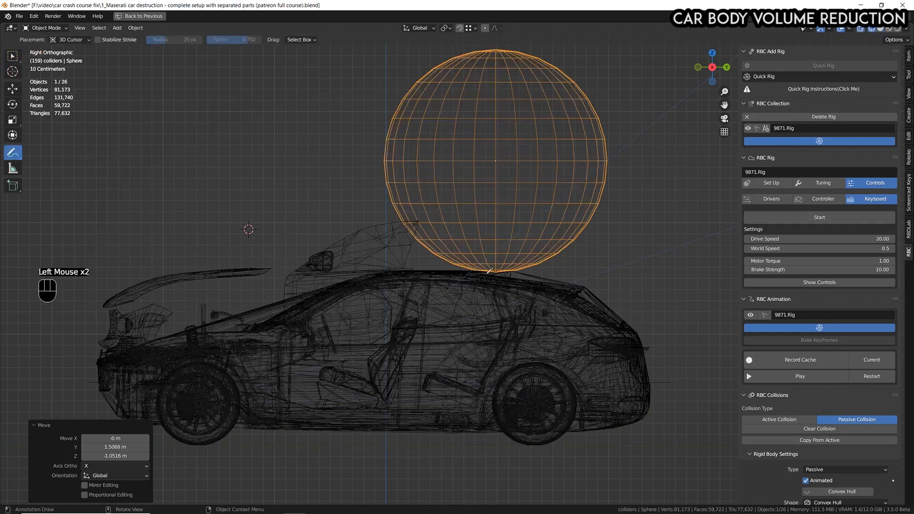
pyautogui.moveTo(641, 350)
pyautogui.mouseDown()
pyautogui.moveTo(629, 318)
pyautogui.moveTo(587, 286)
pyautogui.moveTo(515, 268)
pyautogui.moveTo(399, 271)
pyautogui.mouseUp()
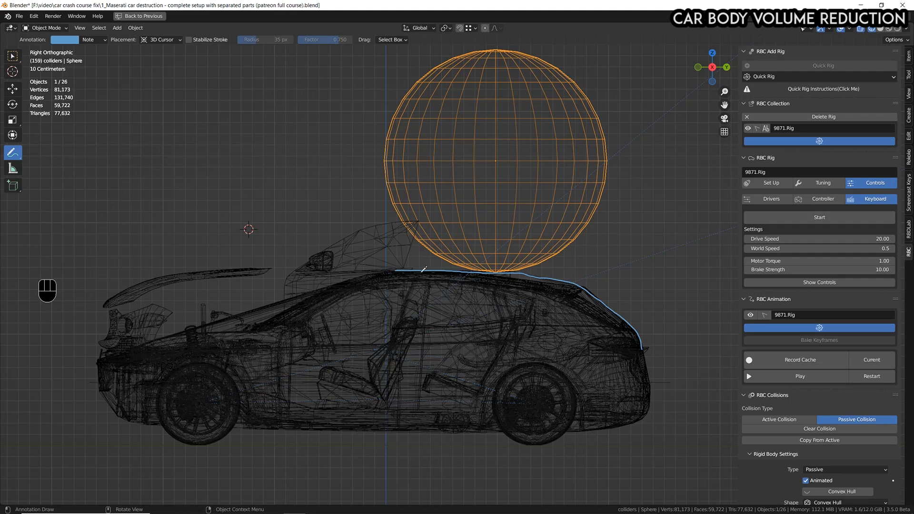
pyautogui.moveTo(389, 286)
pyautogui.mouseDown()
pyautogui.moveTo(519, 290)
pyautogui.moveTo(605, 321)
pyautogui.mouseUp()
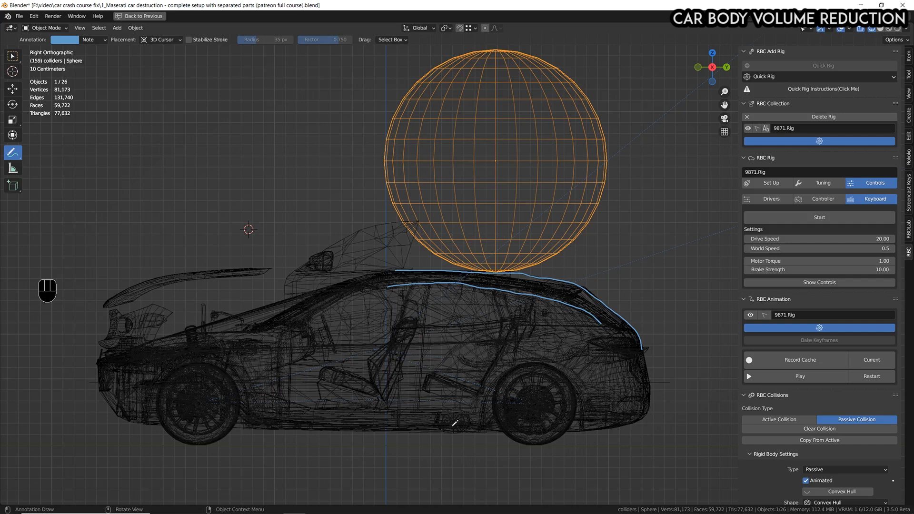
pyautogui.moveTo(641, 346)
pyautogui.mouseDown()
pyautogui.moveTo(655, 393)
pyautogui.moveTo(644, 414)
pyautogui.moveTo(601, 428)
pyautogui.moveTo(160, 422)
pyautogui.moveTo(124, 418)
pyautogui.moveTo(100, 404)
pyautogui.moveTo(89, 358)
pyautogui.moveTo(326, 282)
pyautogui.moveTo(399, 269)
pyautogui.mouseUp()
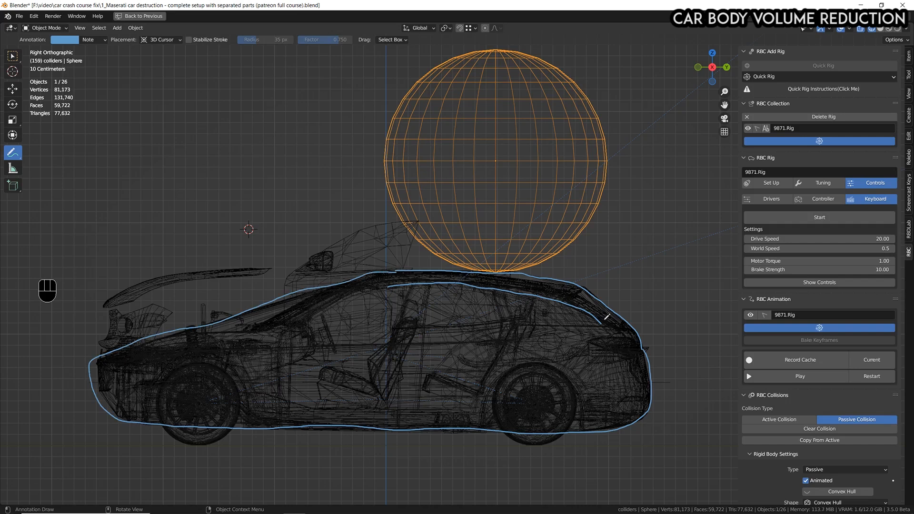
pyautogui.moveTo(600, 320)
pyautogui.mouseDown()
pyautogui.moveTo(625, 365)
pyautogui.moveTo(599, 402)
pyautogui.moveTo(527, 412)
pyautogui.mouseUp()
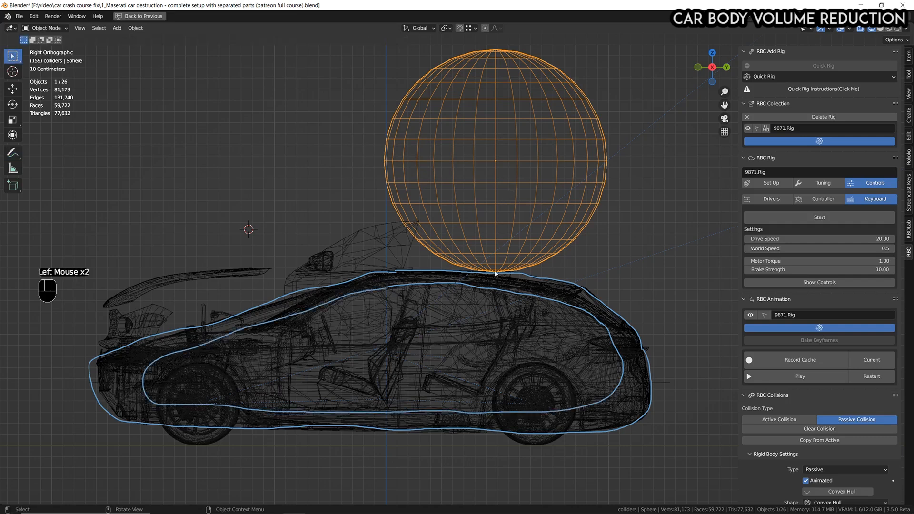
# Push the sphere about -0.06 m along Y and -0.15 m along Z into the roof, and annotate the dented roof line beneath it.
pyautogui.scroll(1, 495, 273)
pyautogui.press('g')
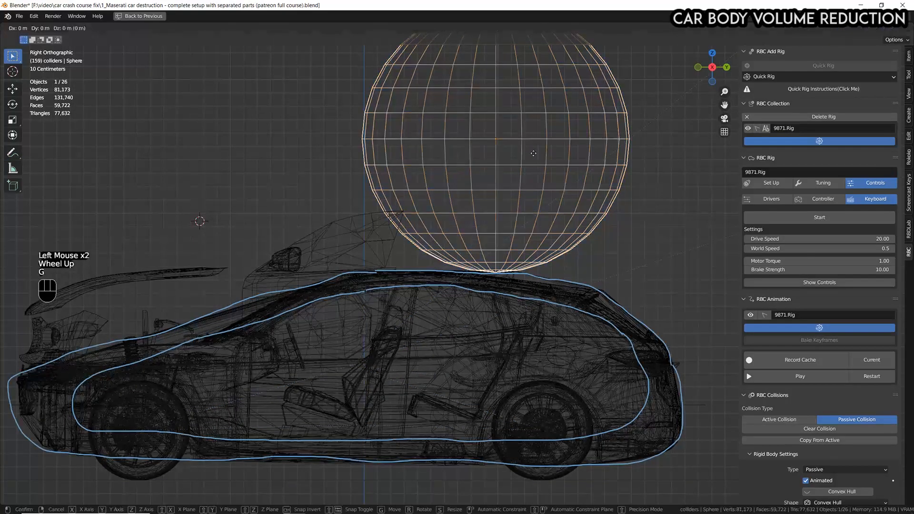
pyautogui.click(526, 179)
pyautogui.click(12, 153)
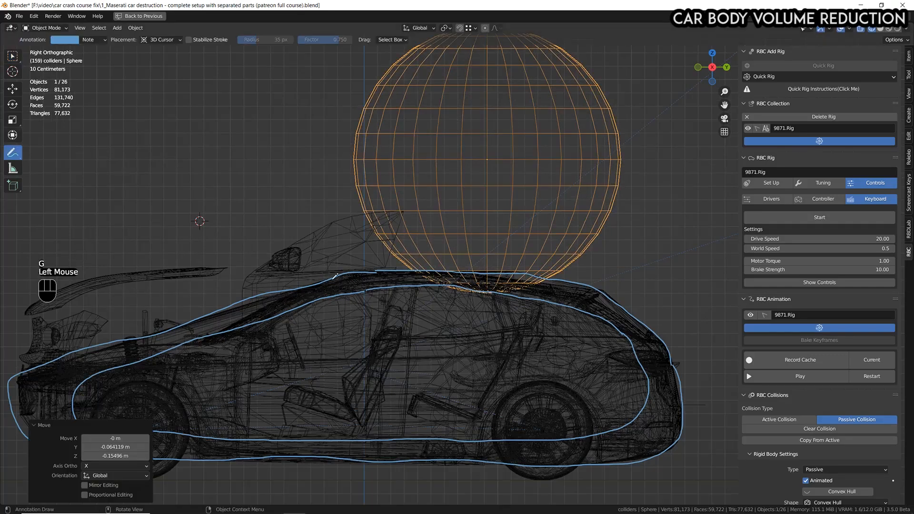
pyautogui.moveTo(386, 272)
pyautogui.mouseDown()
pyautogui.moveTo(471, 293)
pyautogui.moveTo(571, 279)
pyautogui.moveTo(609, 288)
pyautogui.mouseUp()
pyautogui.scroll(-1, 619, 291)
pyautogui.scroll(1, 548, 328)
pyautogui.keyDown('shift'); pyautogui.moveTo(547, 328); pyautogui.dragTo(568, 302, button='middle'); pyautogui.keyUp('shift')
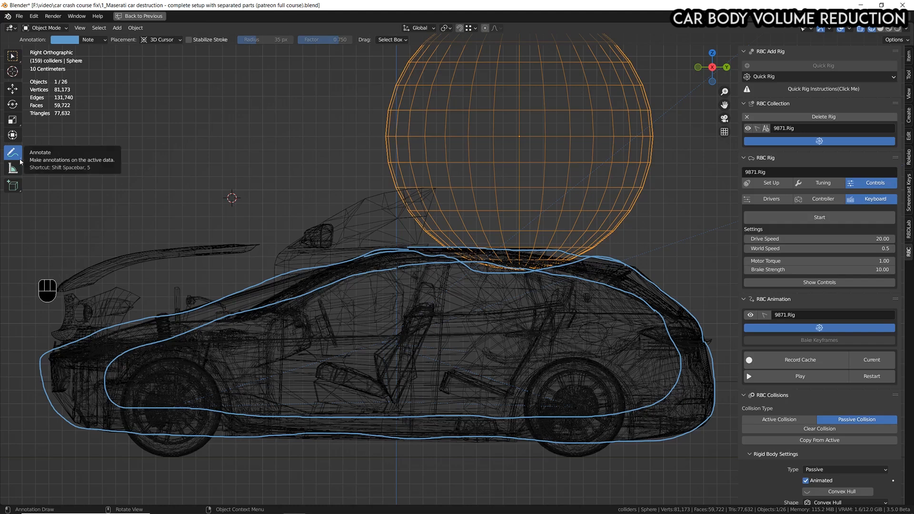
# Delete the annotation layer, restore the full workspace layout, return to frame 0 and activate the Select tool.
pyautogui.click(94, 39)
pyautogui.click(154, 56)
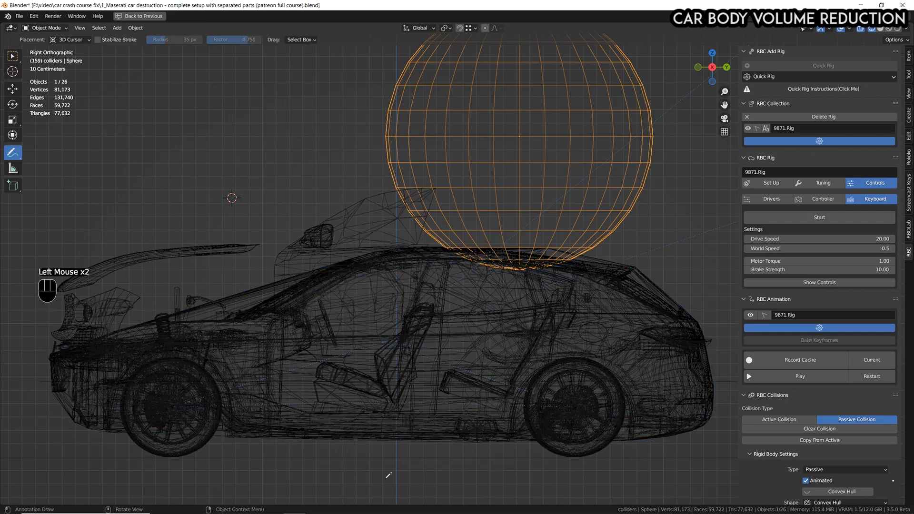
pyautogui.hotkey('ctrl', 'space')
pyautogui.click(83, 458)
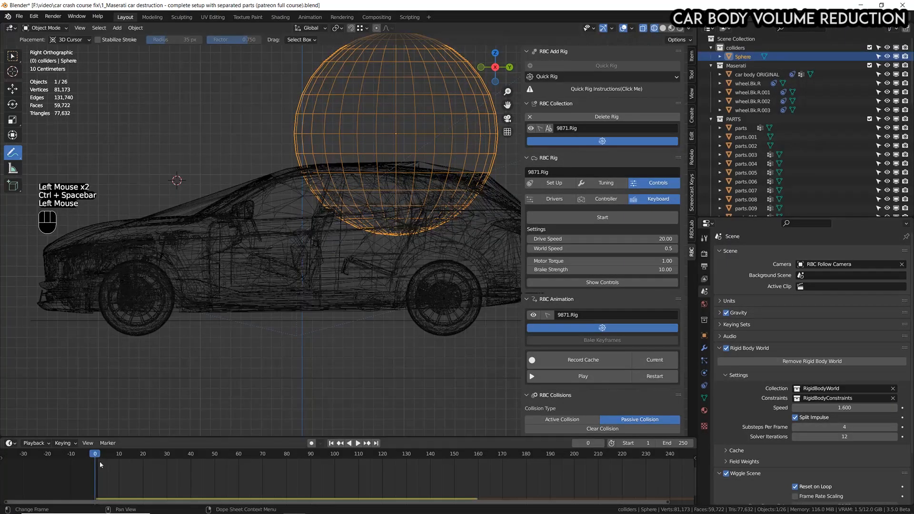
pyautogui.click(13, 56)
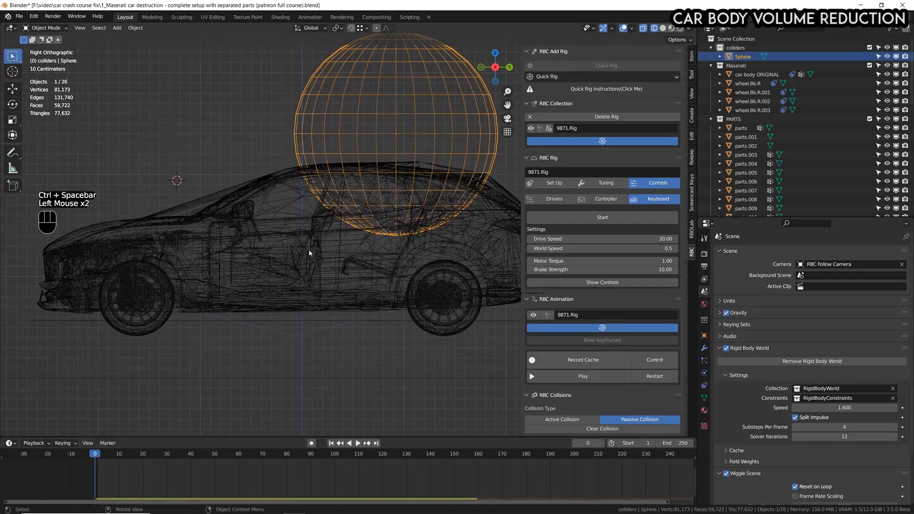
# Move the sphere up away from the car, about -2.03 m along Y and 1.98 m along Z.
pyautogui.scroll(-3, 309, 250)
pyautogui.keyDown('shift'); pyautogui.moveTo(329, 239); pyautogui.dragTo(399, 286, button='middle'); pyautogui.keyUp('shift')
pyautogui.click(399, 286)
pyautogui.press('g')
pyautogui.click(293, 183)
pyautogui.scroll(2, 324, 275)
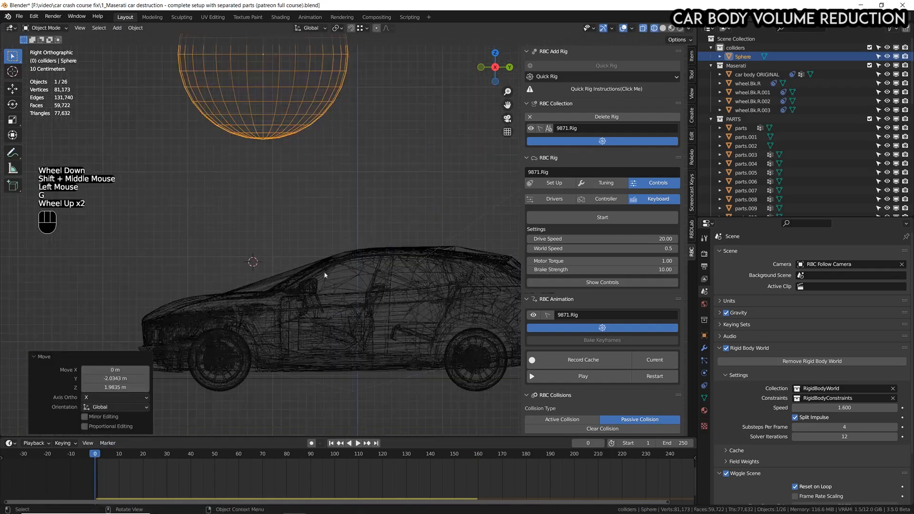
# Play the simulation briefly, return to frame 0 and save the file.
pyautogui.press('space')
pyautogui.press('space')
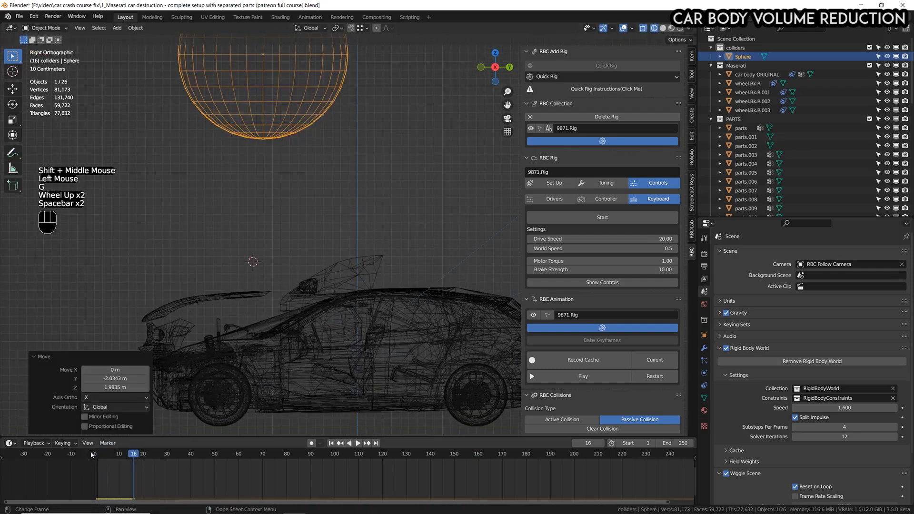
pyautogui.click(90, 455)
pyautogui.hotkey('ctrl', 's')
pyautogui.scroll(-2, 333, 283)
pyautogui.keyDown('shift'); pyautogui.moveTo(352, 285); pyautogui.dragTo(389, 290, button='middle'); pyautogui.keyUp('shift')
pyautogui.scroll(-1, 389, 290)
pyautogui.scroll(4, 390, 290)
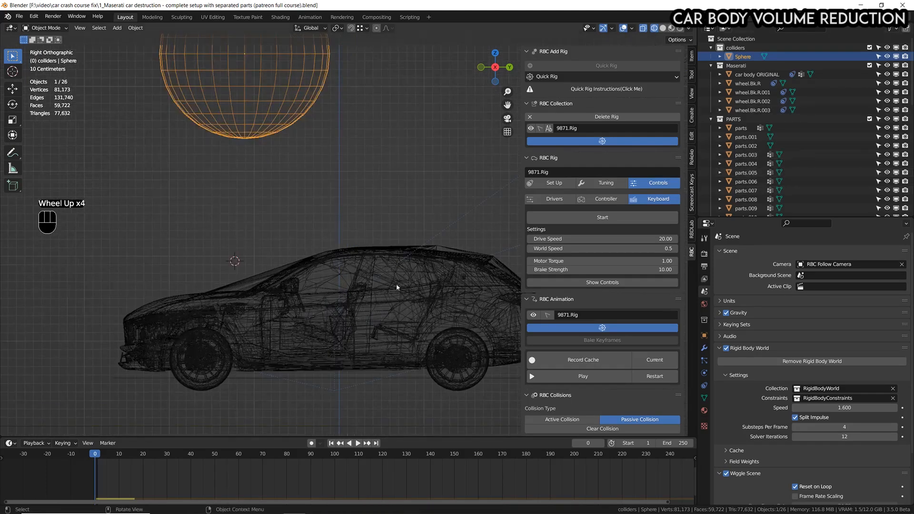
pyautogui.click(281, 281)
pyautogui.press('g')
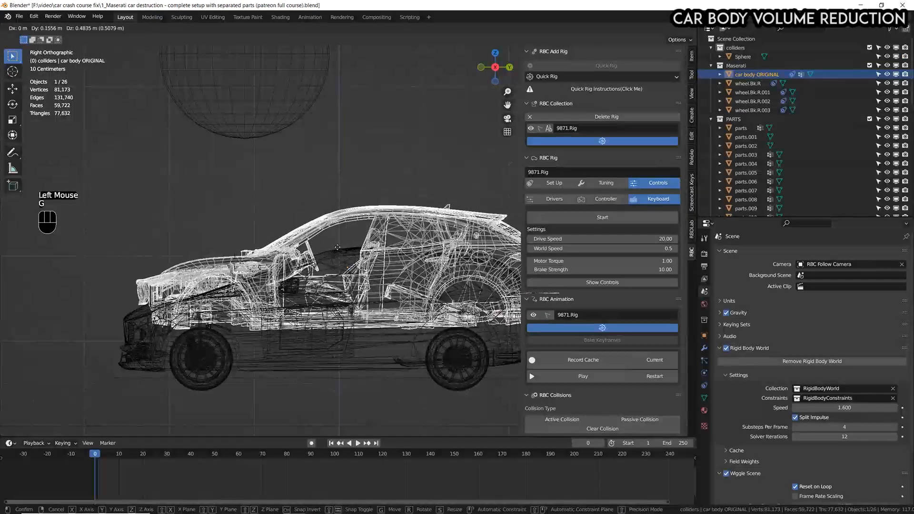
pyautogui.press('Escape')
# Select every object from parts to parts.010 in the PARTS collection, add car body ORIGINAL to the selection, and maximize the viewport.
pyautogui.click(737, 128)
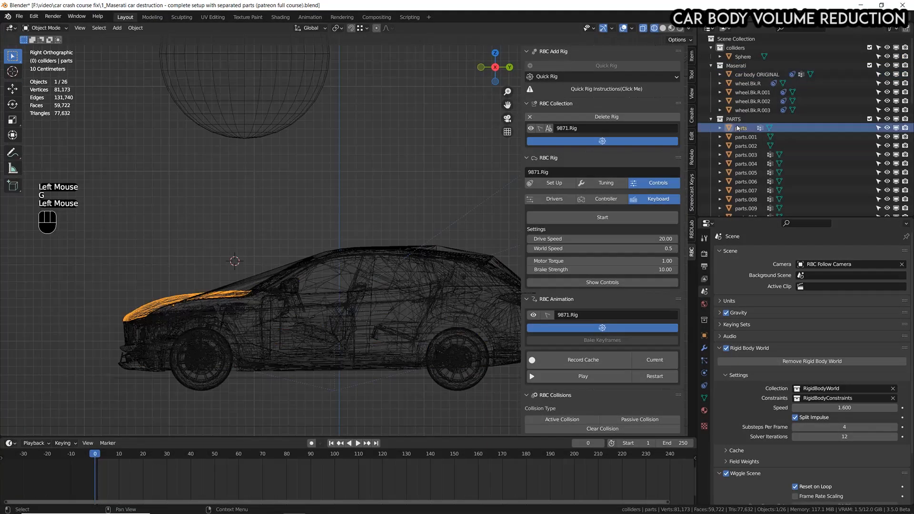
pyautogui.scroll(-2, 739, 131)
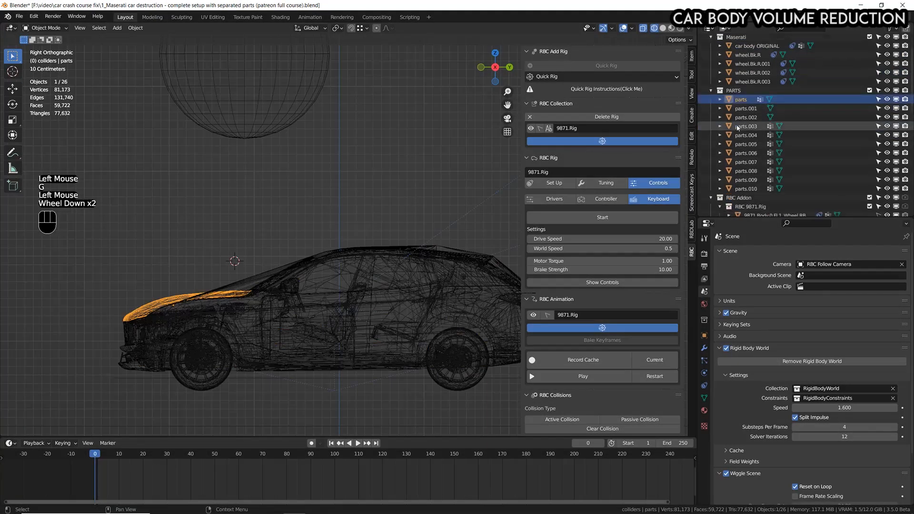
pyautogui.keyDown('shift'); pyautogui.click(746, 189); pyautogui.keyUp('shift')
pyautogui.scroll(3, 745, 189)
pyautogui.scroll(-1, 746, 188)
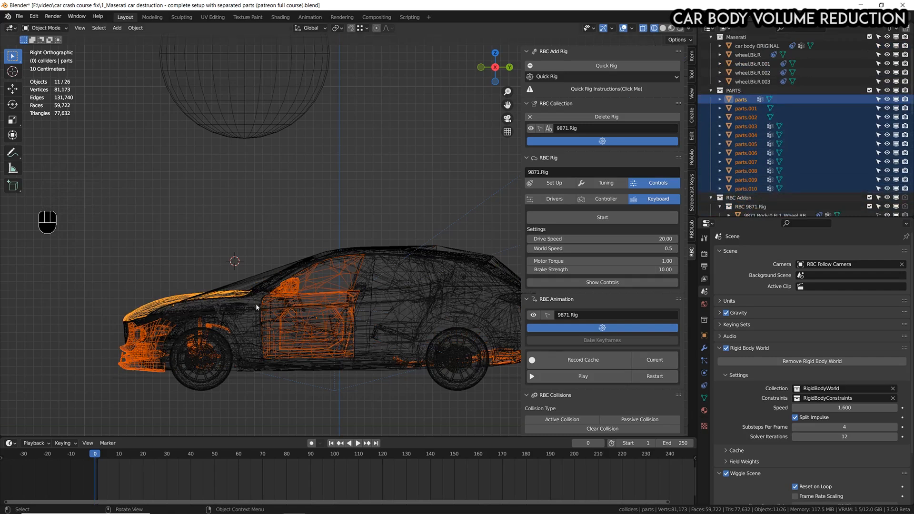
pyautogui.scroll(3, 256, 304)
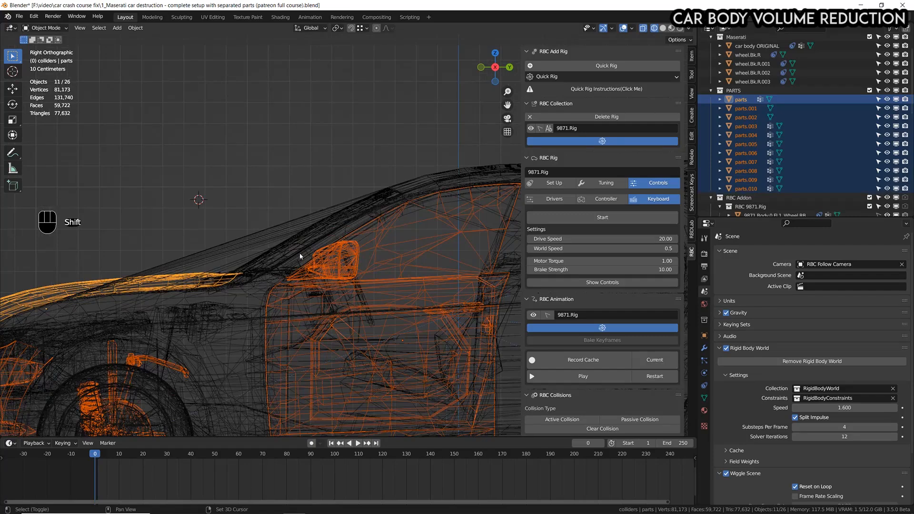
pyautogui.keyDown('shift'); pyautogui.click(299, 252); pyautogui.keyUp('shift')
pyautogui.keyDown('shift'); pyautogui.click(299, 253); pyautogui.keyUp('shift')
pyautogui.scroll(-3, 300, 254)
pyautogui.hotkey('ctrl', 'space')
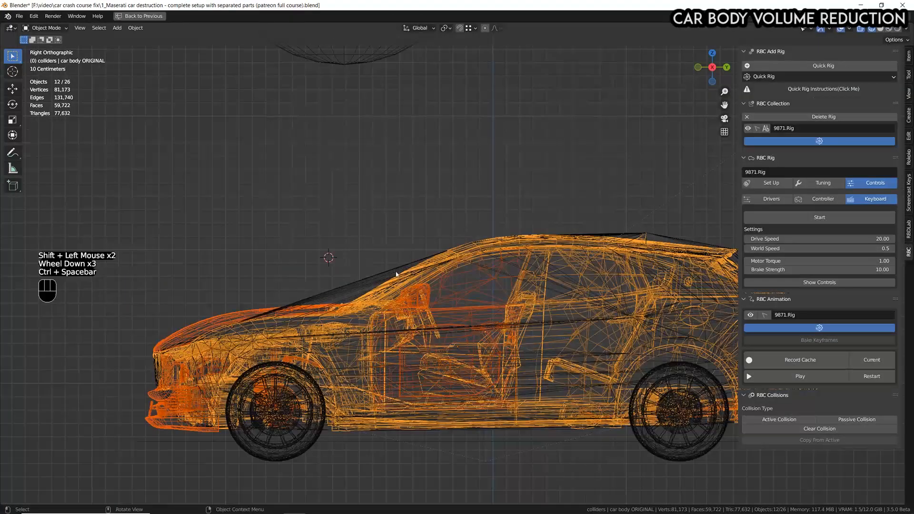
# Switch to solid shading and try moving the selected parts and car body away from the collision mesh.
pyautogui.keyDown('shift'); pyautogui.scroll(-1, 396, 274); pyautogui.keyUp('shift')
pyautogui.scroll(-1, 396, 274)
pyautogui.keyDown('shift'); pyautogui.moveTo(396, 274); pyautogui.dragTo(385, 266, button='middle'); pyautogui.keyUp('shift')
pyautogui.moveTo(384, 265)
pyautogui.mouseDown(button='middle')
pyautogui.moveTo(457, 315)
pyautogui.moveTo(439, 291)
pyautogui.mouseUp(button='middle')
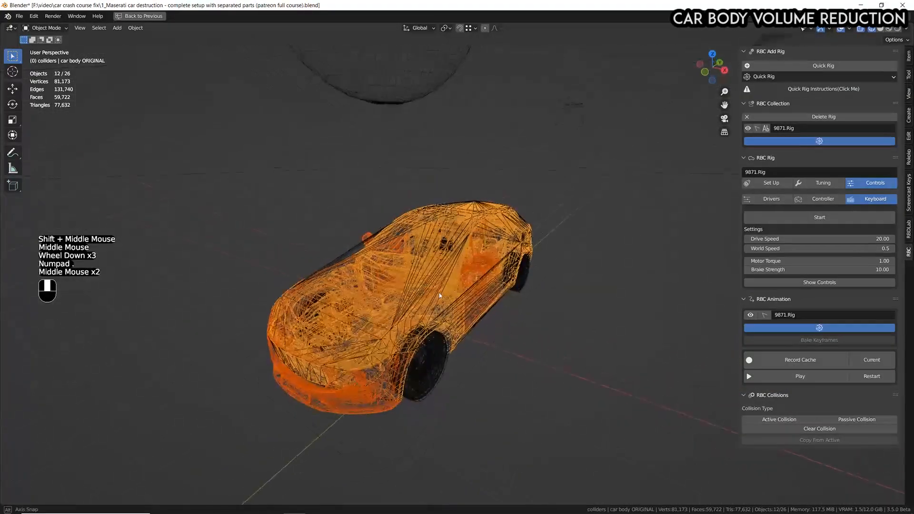
pyautogui.scroll(1, 439, 291)
pyautogui.click(880, 29)
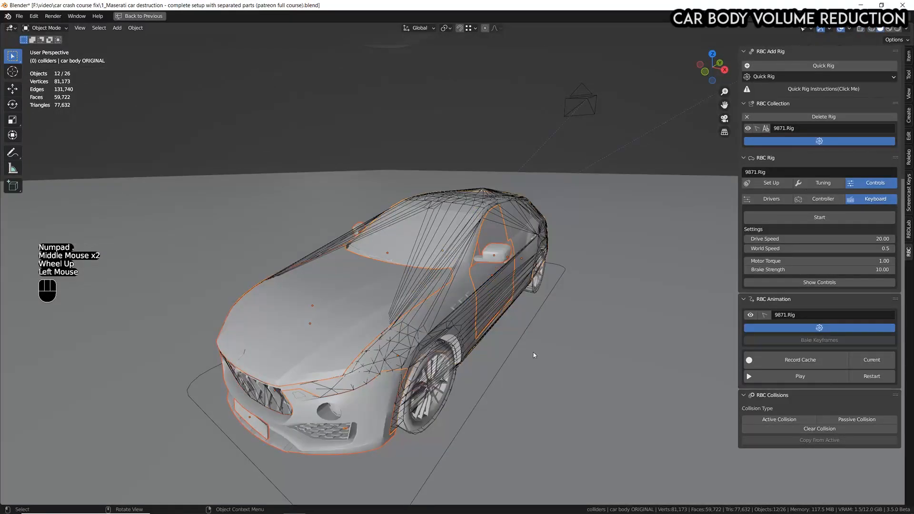
pyautogui.press('g')
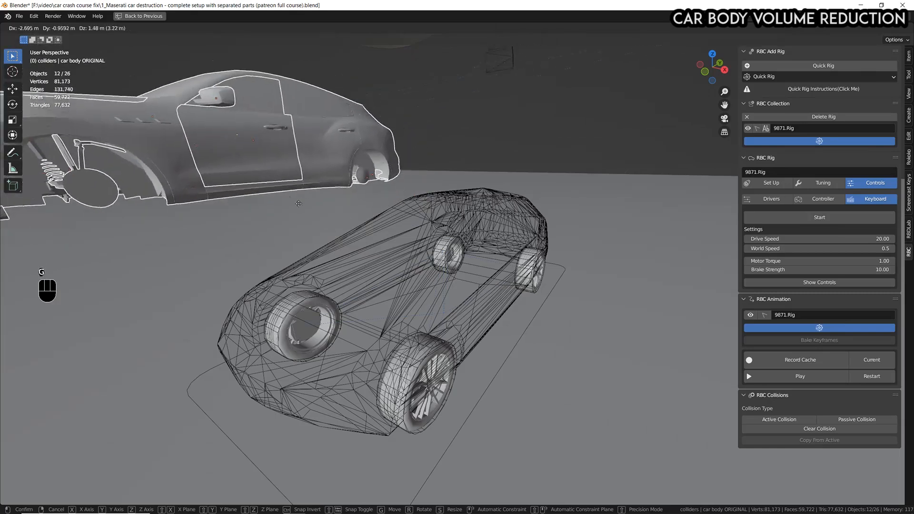
pyautogui.rightClick(349, 186)
# Return to the right-side wireframe view and parent the selected parts to car body ORIGINAL with the Object option.
pyautogui.press('KP_3')
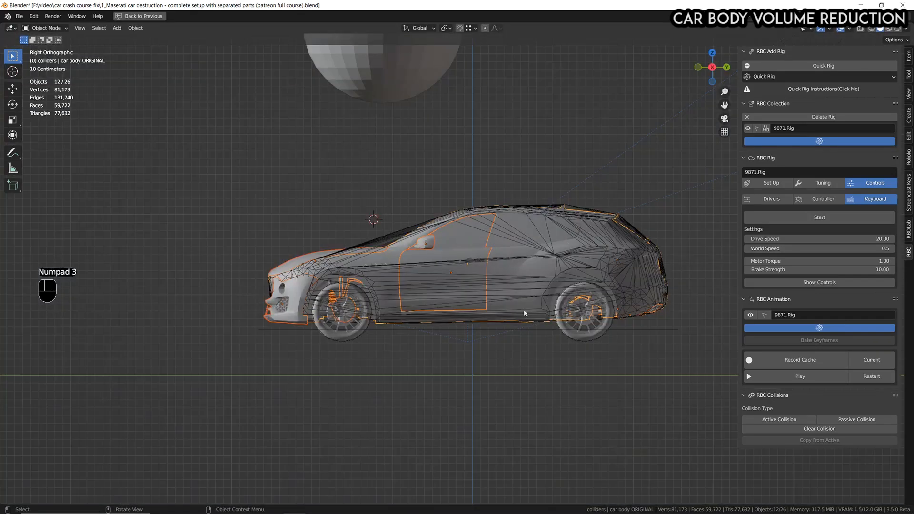
pyautogui.scroll(3, 599, 234)
pyautogui.scroll(-1, 598, 234)
pyautogui.click(392, 265)
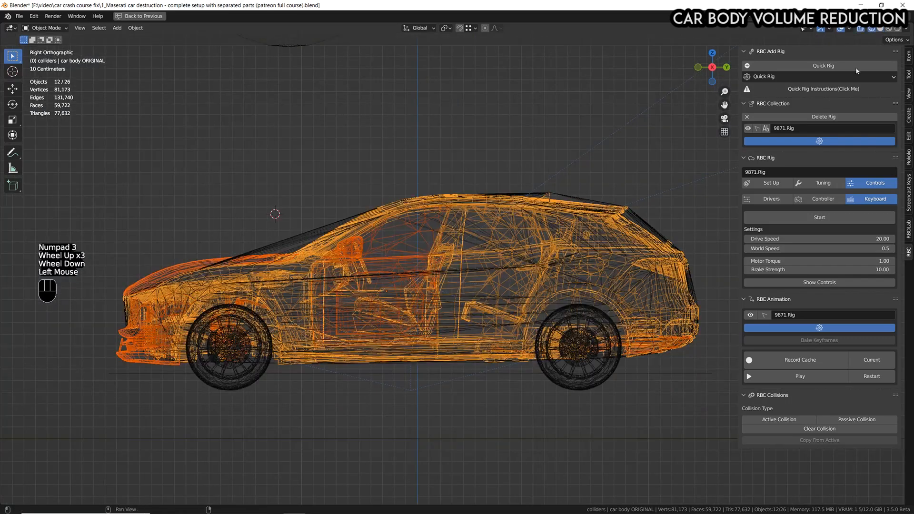
pyautogui.scroll(3, 393, 265)
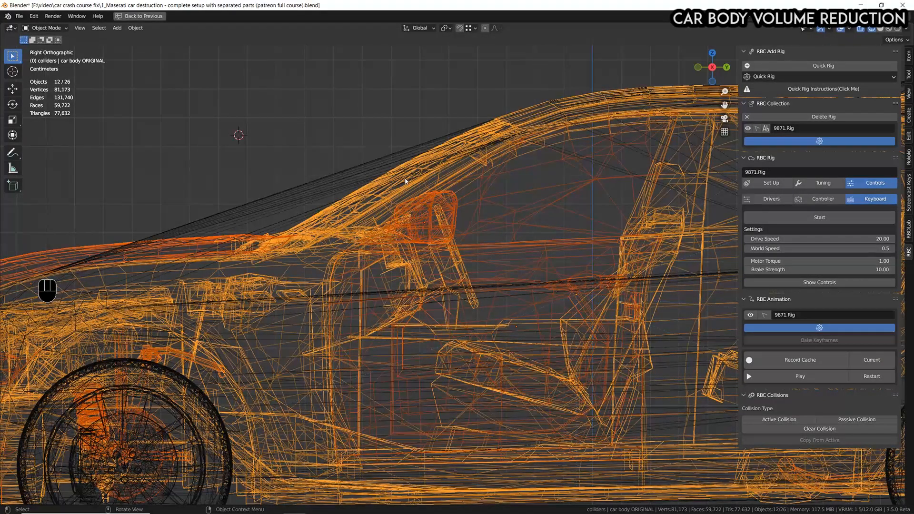
pyautogui.scroll(-3, 288, 234)
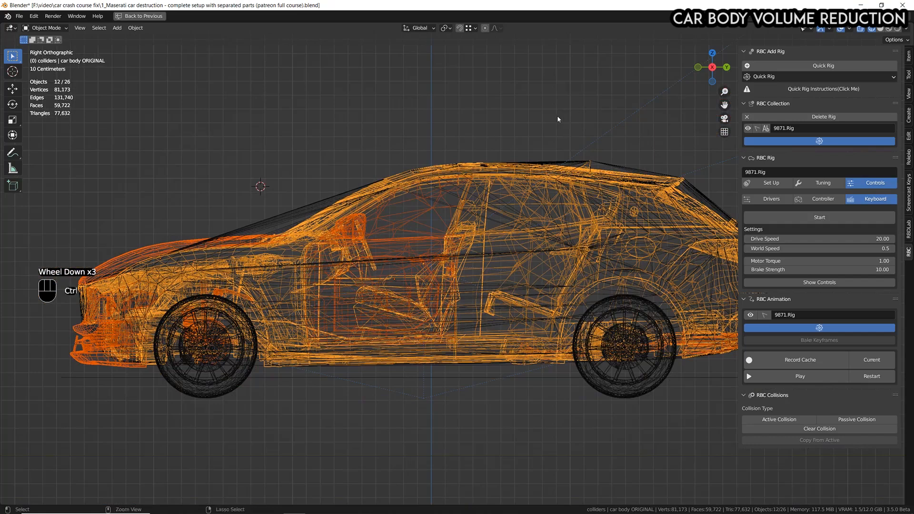
pyautogui.hotkey('ctrl', 'p')
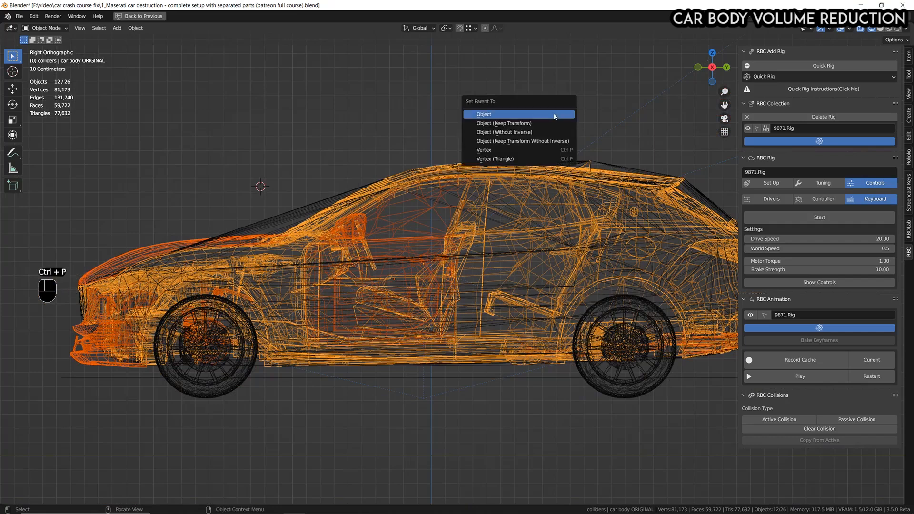
pyautogui.click(555, 116)
# Select car body ORIGINAL alone and try rotating and moving it to test the parented parts.
pyautogui.click(307, 232)
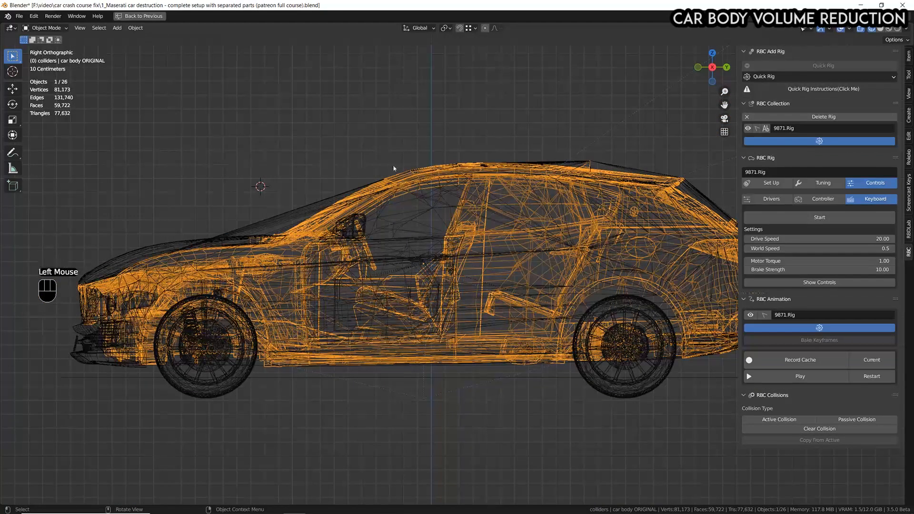
pyautogui.press('r')
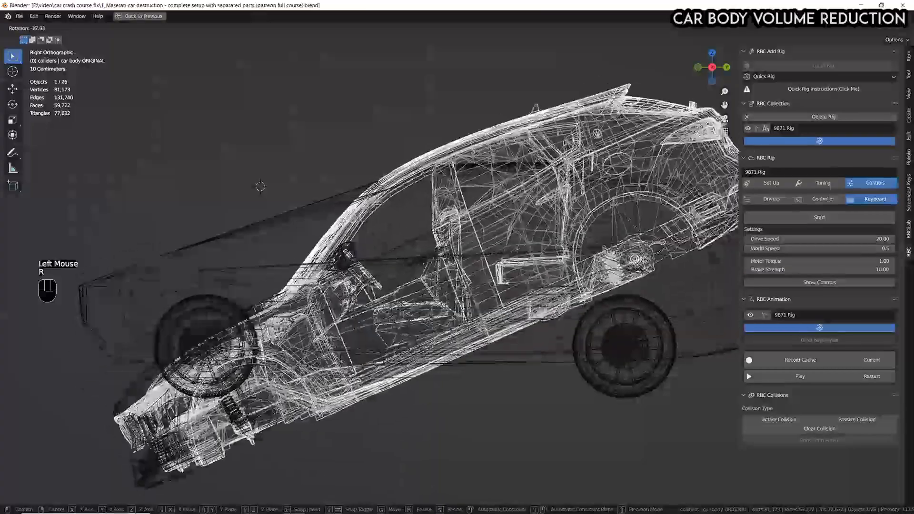
pyautogui.press('g')
pyautogui.rightClick(595, 199)
pyautogui.scroll(-4, 481, 273)
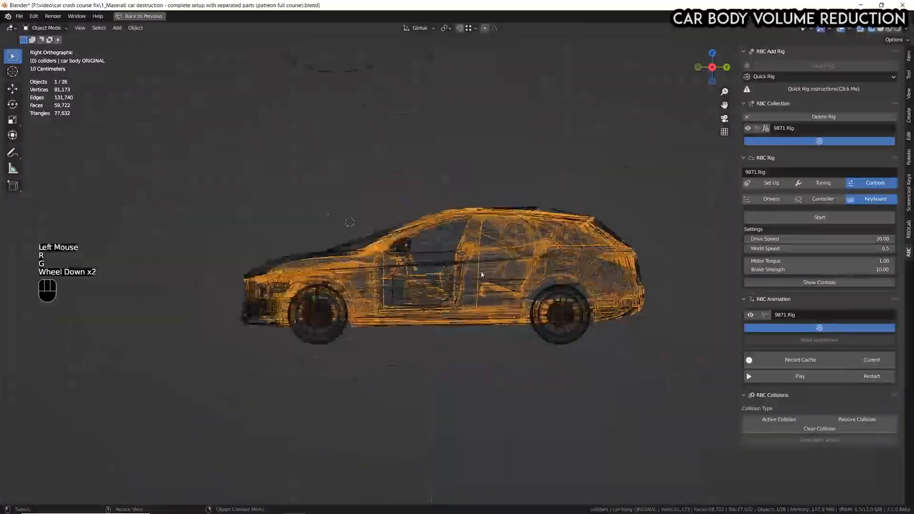
pyautogui.moveTo(481, 274); pyautogui.dragTo(524, 295, button='middle')
pyautogui.press('g')
pyautogui.rightClick(536, 249)
pyautogui.moveTo(537, 249); pyautogui.dragTo(500, 278, button='middle')
pyautogui.scroll(-1, 504, 267)
pyautogui.press('KP_3')
pyautogui.scroll(3, 504, 271)
pyautogui.keyDown('shift'); pyautogui.scroll(1, 501, 278); pyautogui.keyUp('shift')
pyautogui.scroll(1, 500, 278)
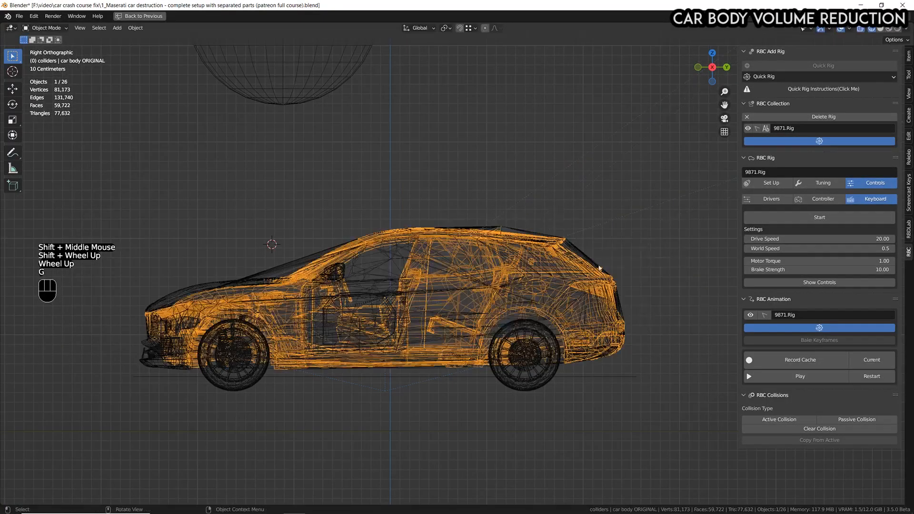
pyautogui.press('g')
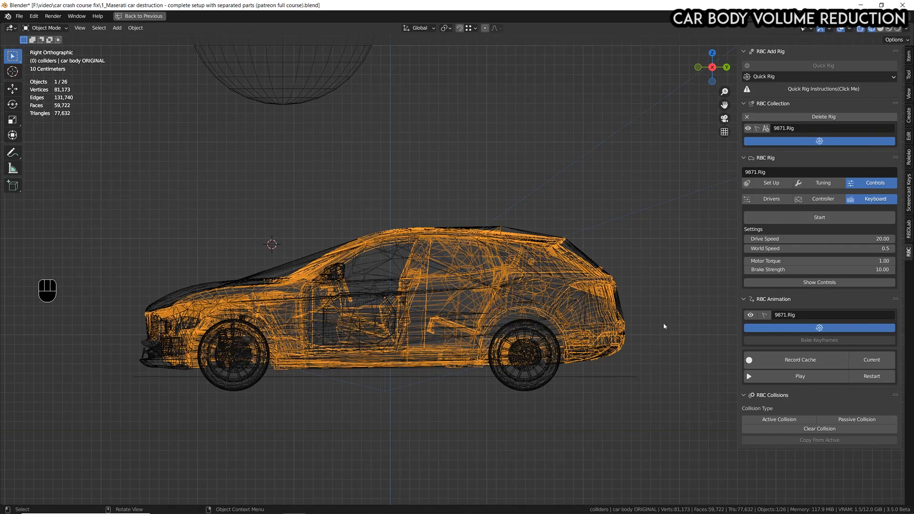
# Clear the selection and try to pick the collision mesh above the hood and windshield.
pyautogui.scroll(-1, 524, 253)
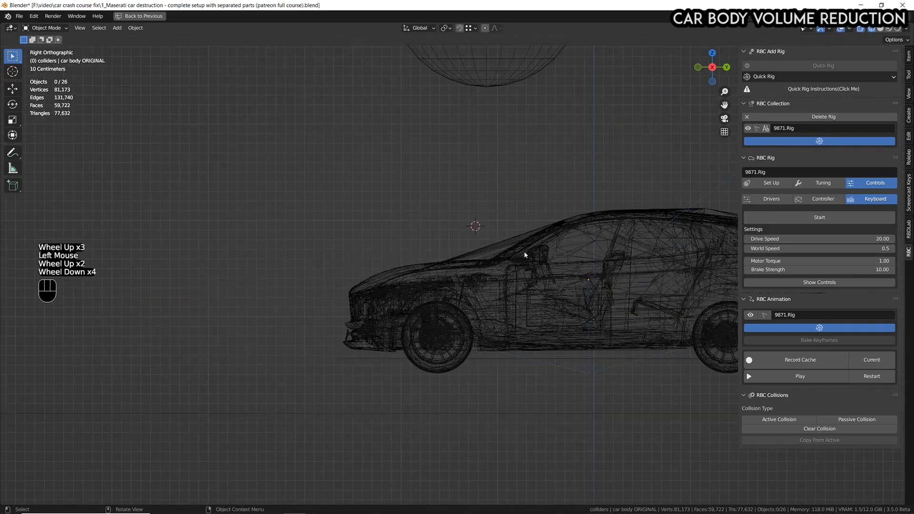
pyautogui.keyDown('shift'); pyautogui.moveTo(590, 262); pyautogui.dragTo(492, 274, button='middle'); pyautogui.keyUp('shift')
pyautogui.keyDown('shift'); pyautogui.scroll(-1, 528, 271); pyautogui.keyUp('shift')
pyautogui.scroll(2, 538, 269)
pyautogui.scroll(3, 333, 243)
pyautogui.click(333, 250)
pyautogui.scroll(2, 337, 251)
pyautogui.click(350, 250)
pyautogui.click(360, 249)
pyautogui.click(363, 249)
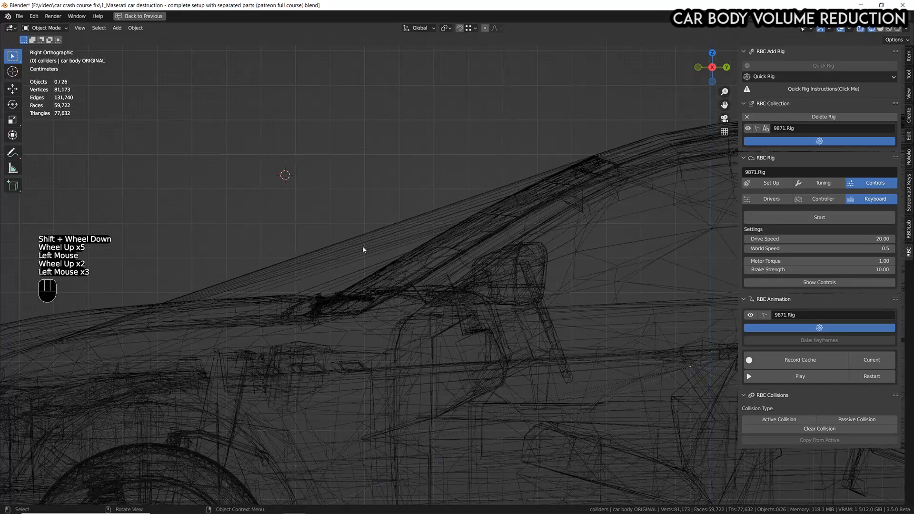
pyautogui.scroll(2, 354, 273)
pyautogui.click(351, 233)
pyautogui.click(318, 186)
pyautogui.click(359, 228)
pyautogui.click(365, 156)
pyautogui.click(374, 176)
pyautogui.click(393, 213)
pyautogui.click(401, 235)
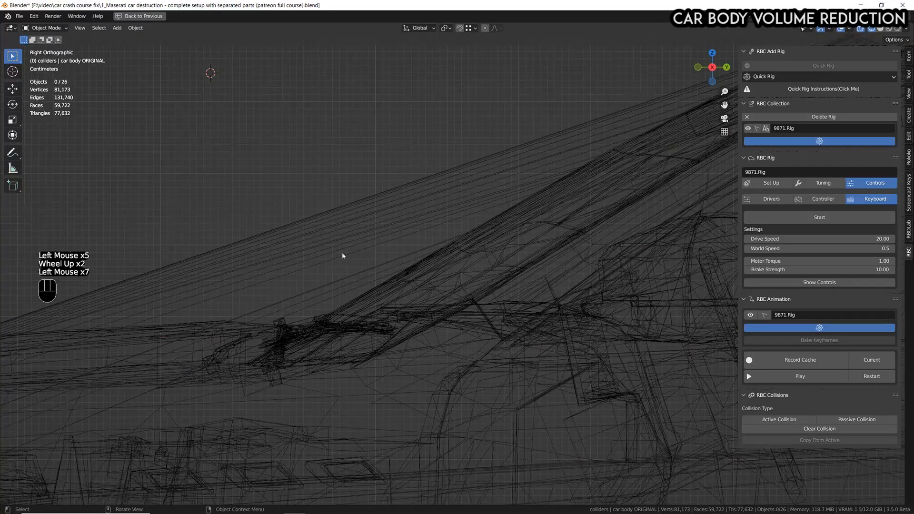
pyautogui.scroll(-5, 341, 253)
pyautogui.click(364, 238)
pyautogui.click(378, 228)
pyautogui.click(371, 237)
pyautogui.click(369, 228)
pyautogui.click(366, 215)
pyautogui.click(364, 224)
pyautogui.click(362, 234)
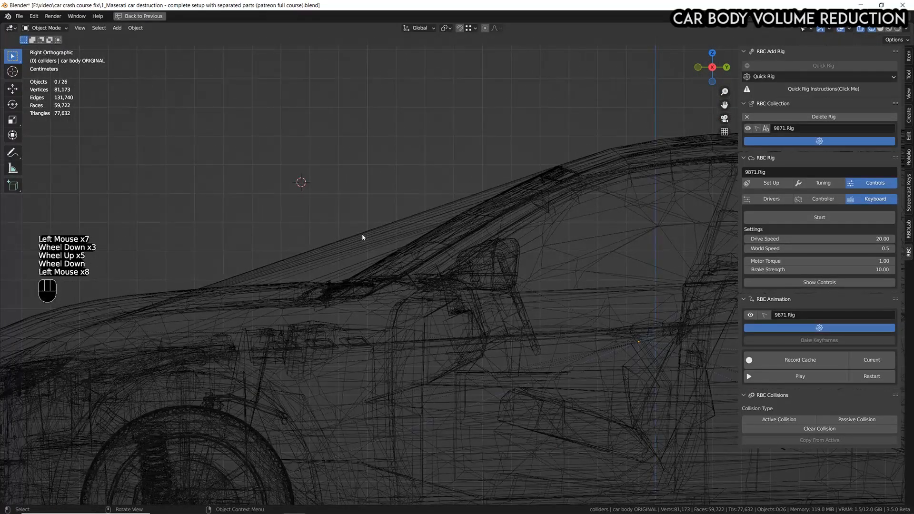
# Restore the full workspace layout, make 9871.Vehicle Body.RB in the RBC 9871.Rig collection selectable, and select it.
pyautogui.hotkey('ctrl', 'space')
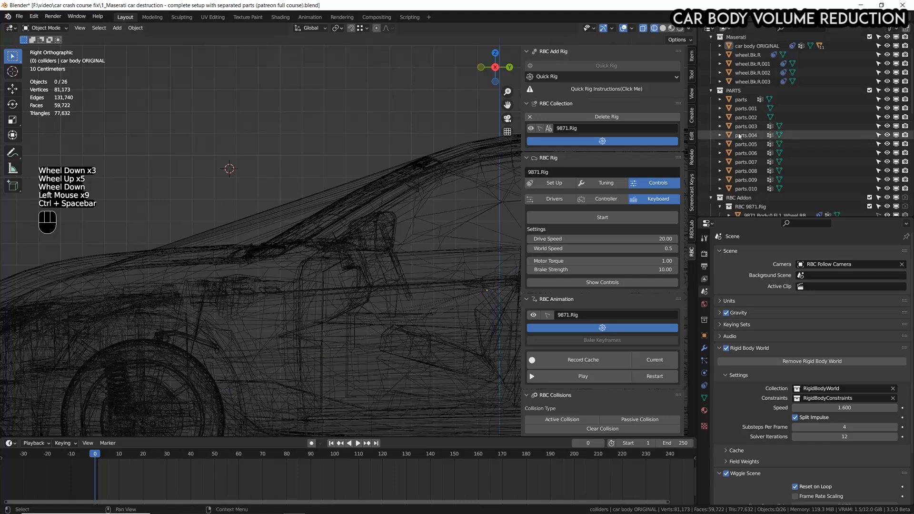
pyautogui.scroll(-3, 756, 152)
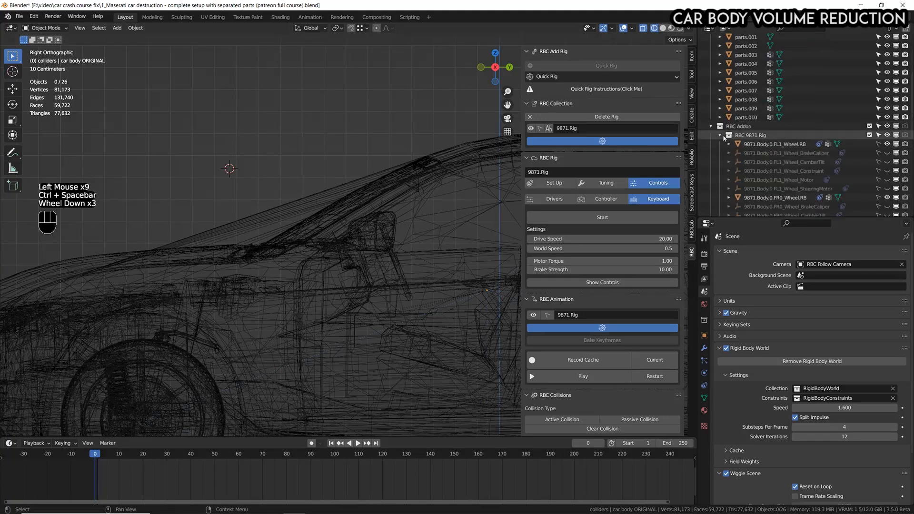
pyautogui.click(755, 126)
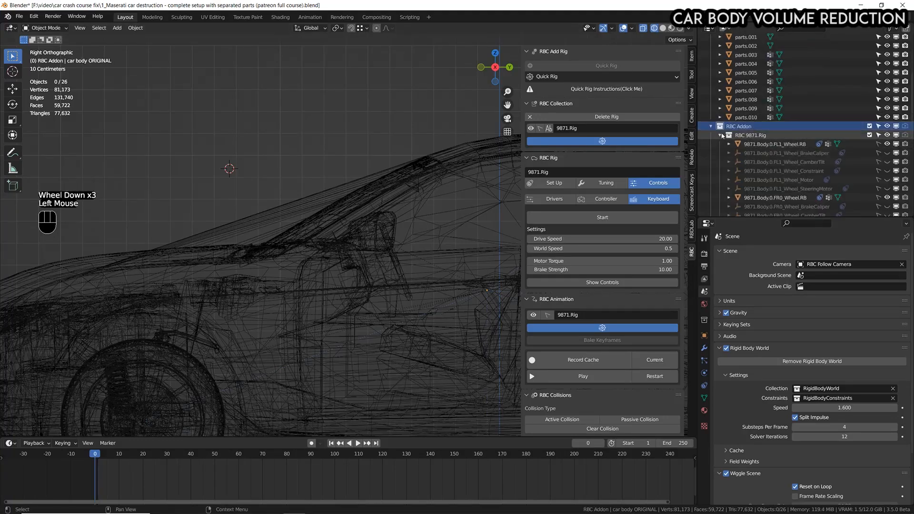
pyautogui.scroll(-8, 755, 132)
pyautogui.scroll(1, 755, 132)
pyautogui.scroll(-4, 755, 132)
pyautogui.scroll(5, 755, 132)
pyautogui.scroll(-4, 754, 132)
pyautogui.scroll(3, 755, 132)
pyautogui.scroll(-3, 754, 132)
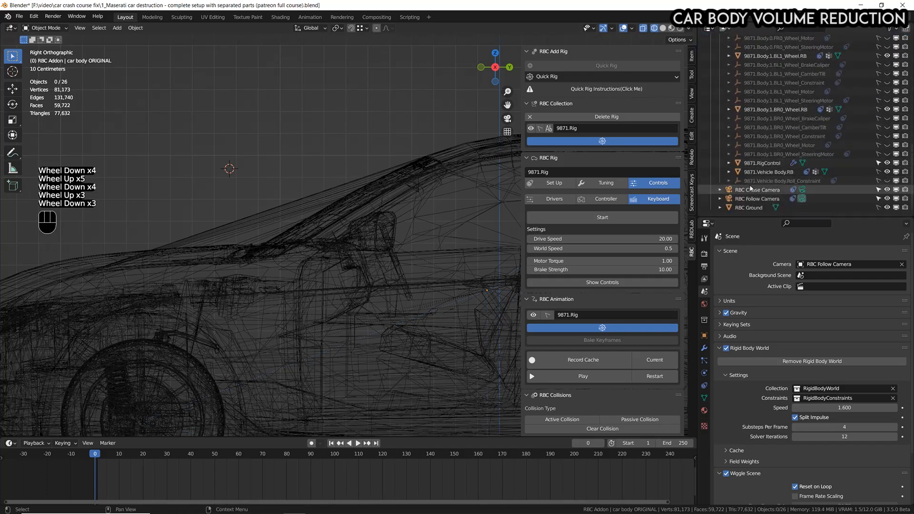
pyautogui.click(770, 173)
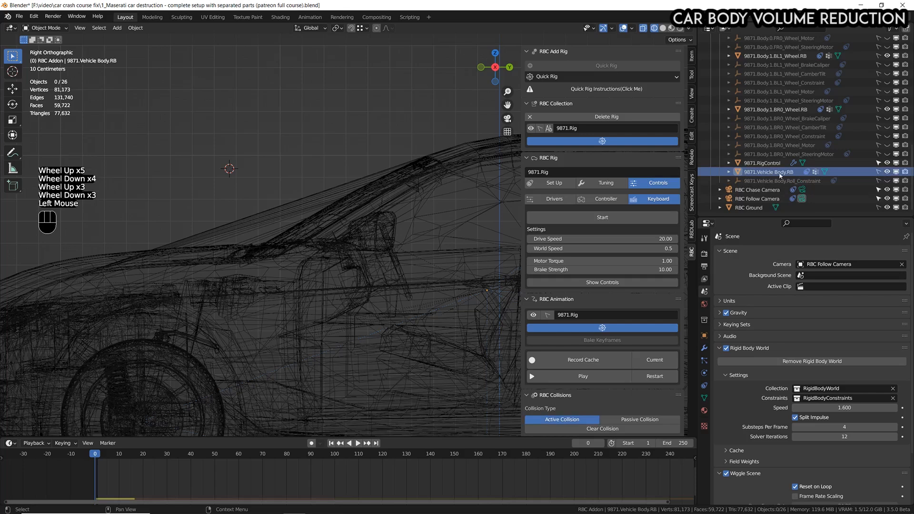
pyautogui.click(879, 173)
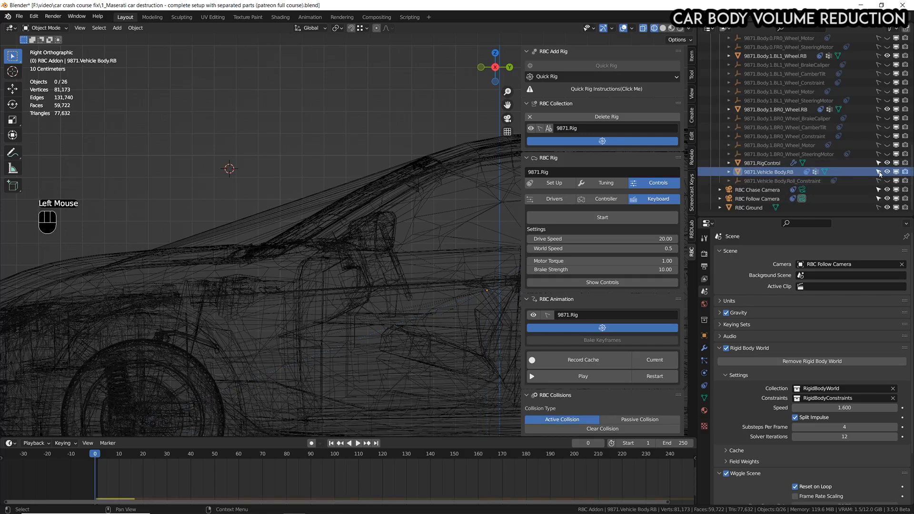
pyautogui.click(250, 222)
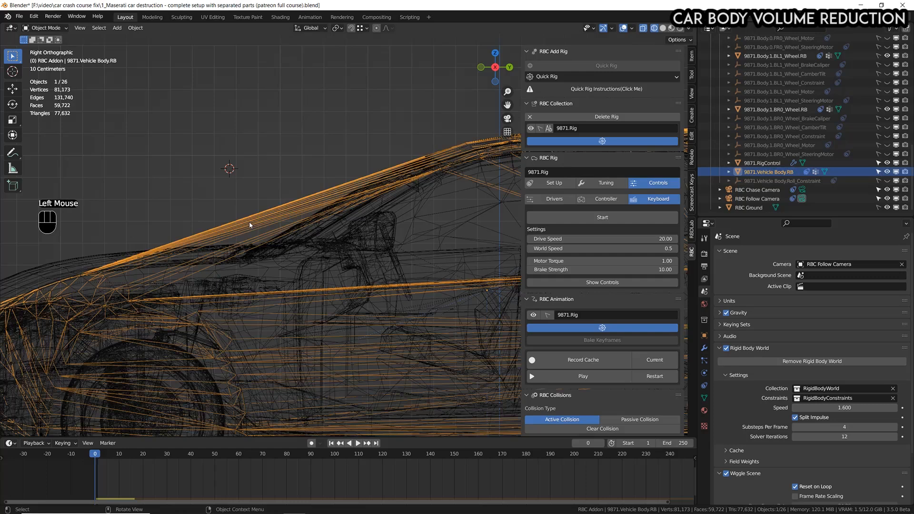
# Maximize the viewport and enter Edit Mode on 9871.Vehicle Body.RB in wireframe display.
pyautogui.hotkey('ctrl', 'space')
pyautogui.scroll(-3, 348, 249)
pyautogui.scroll(4, 347, 250)
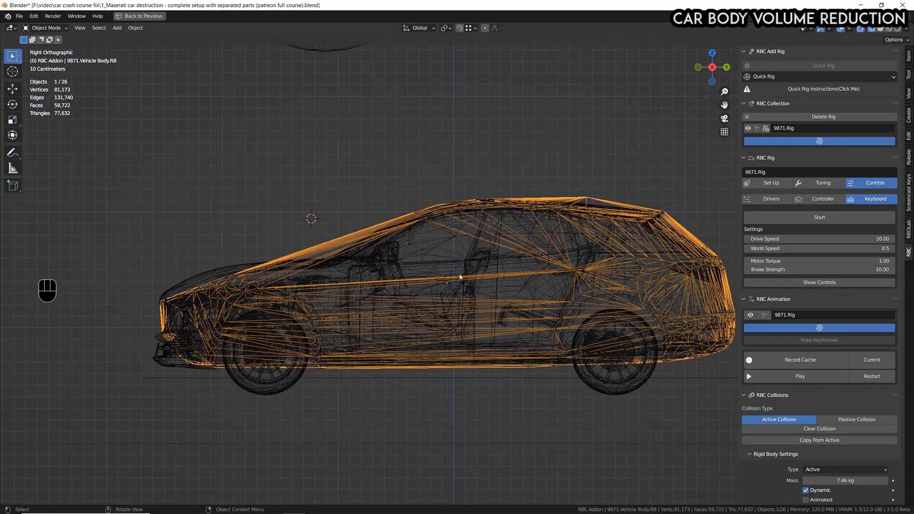
pyautogui.keyDown('shift'); pyautogui.moveTo(476, 268); pyautogui.dragTo(423, 283, button='middle'); pyautogui.keyUp('shift')
pyautogui.scroll(1, 424, 284)
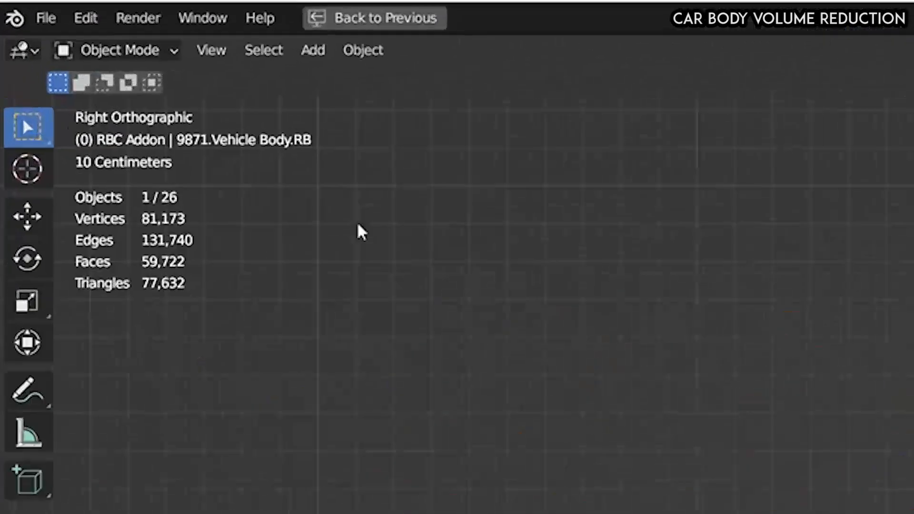
pyautogui.click(51, 29)
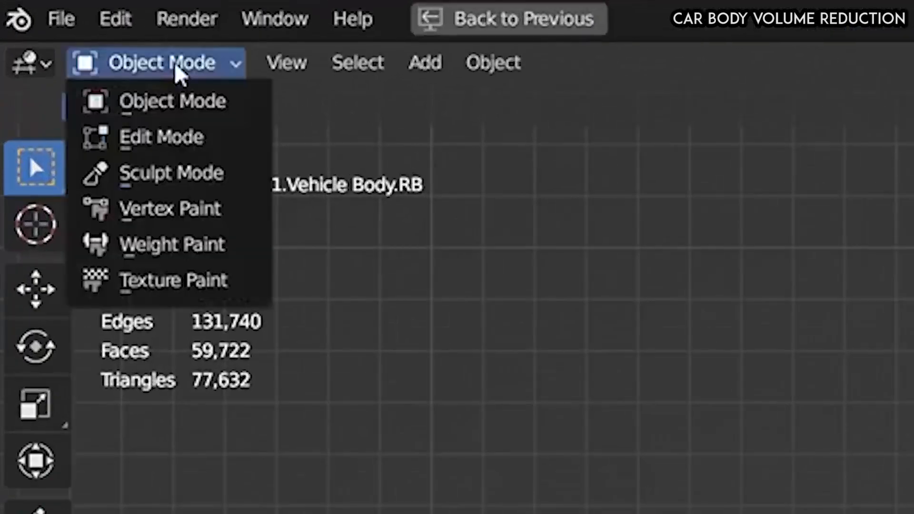
pyautogui.click(195, 136)
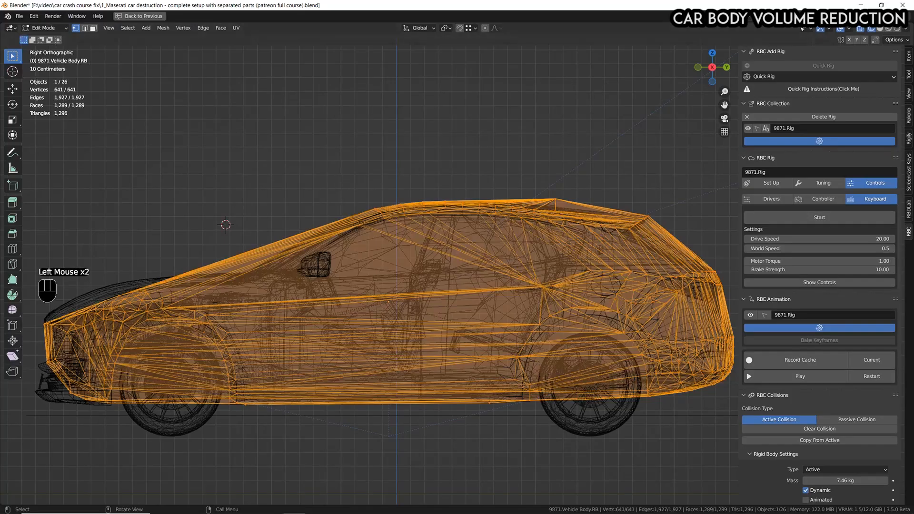
pyautogui.click(863, 29)
pyautogui.click(864, 29)
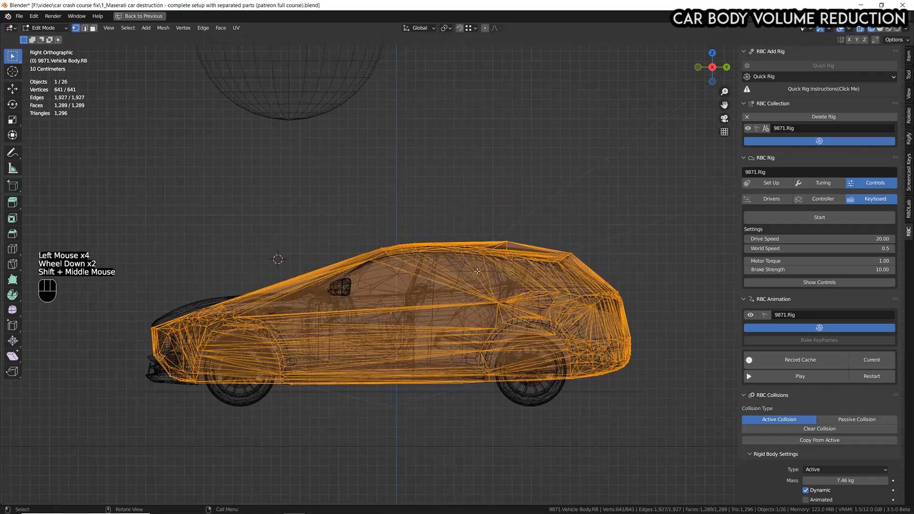
pyautogui.scroll(1, 274, 252)
pyautogui.scroll(-1, 273, 252)
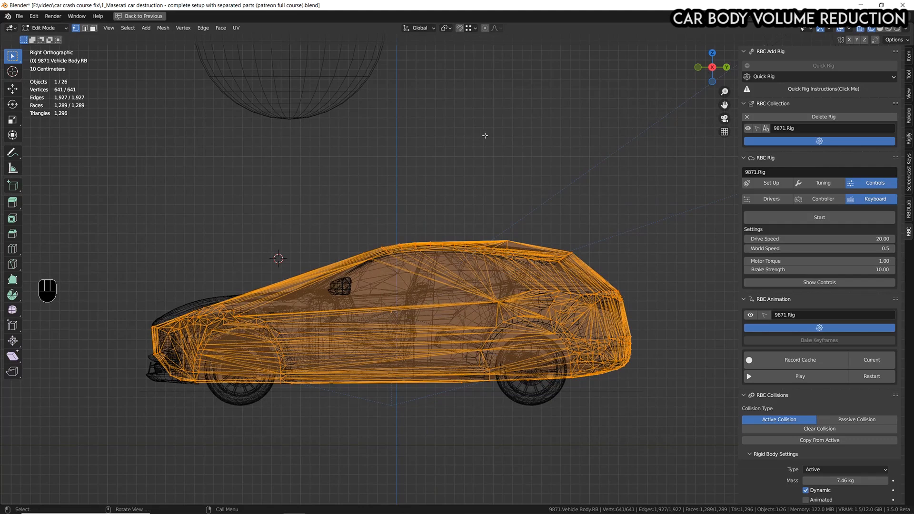
# Set the transform pivot point to Median Point and scale the whole collision mesh to about 0.883 along Y.
pyautogui.click(445, 28)
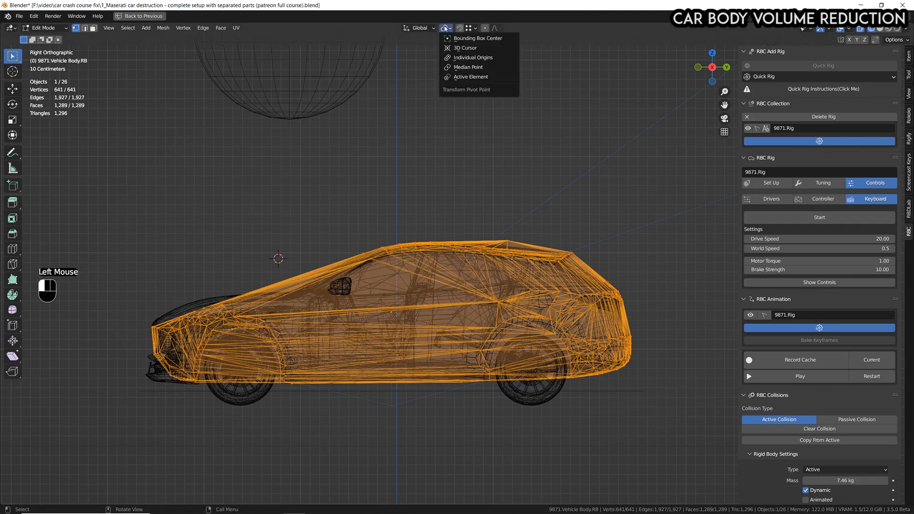
pyautogui.click(458, 68)
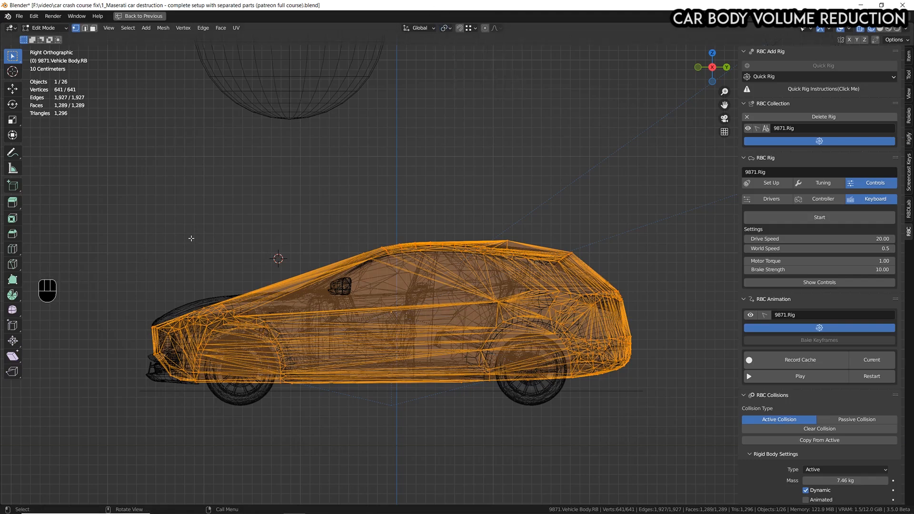
pyautogui.press('s')
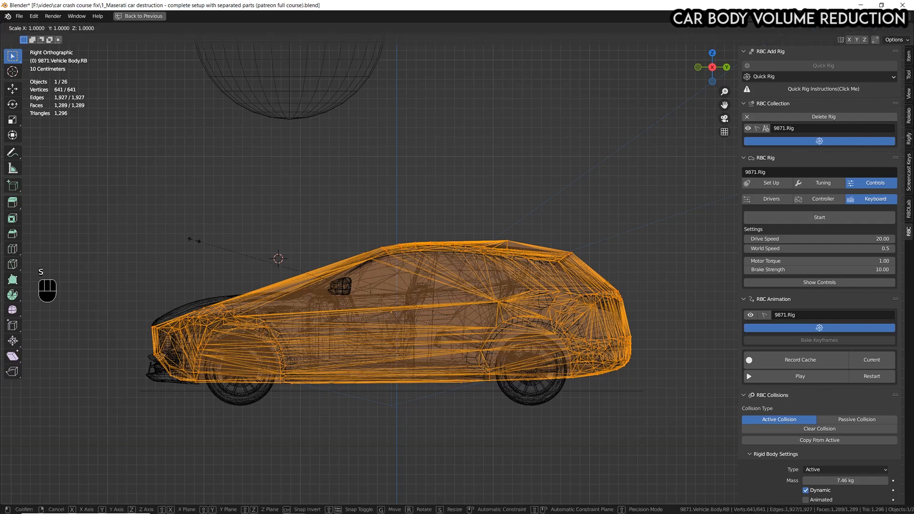
pyautogui.press('y')
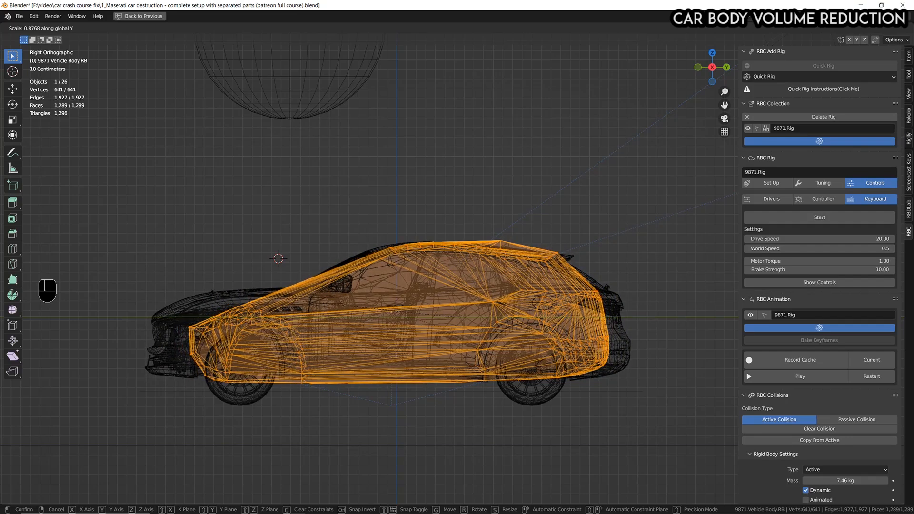
pyautogui.click(215, 291)
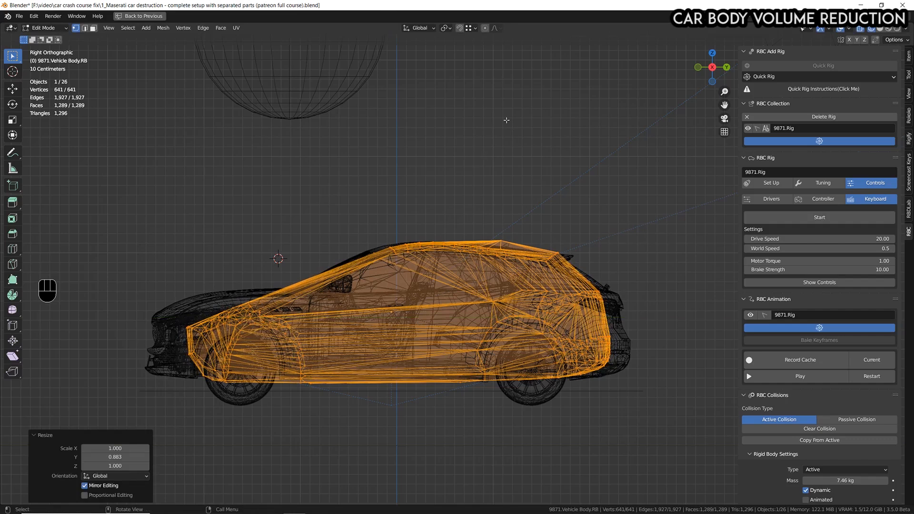
# Scale the whole collision mesh to about 0.872 along Z.
pyautogui.press('s')
pyautogui.press('z')
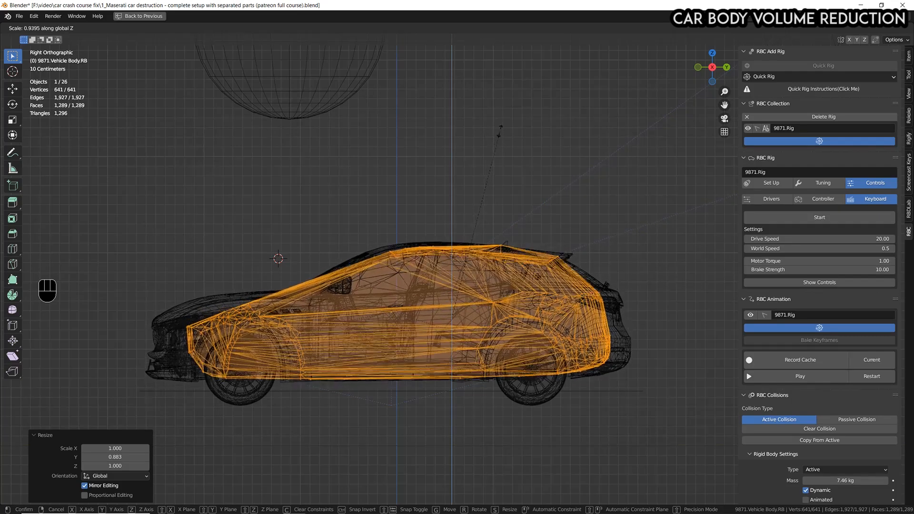
pyautogui.click(495, 143)
pyautogui.scroll(2, 494, 143)
pyautogui.keyDown('shift'); pyautogui.moveTo(494, 142); pyautogui.dragTo(482, 194, button='middle'); pyautogui.keyUp('shift')
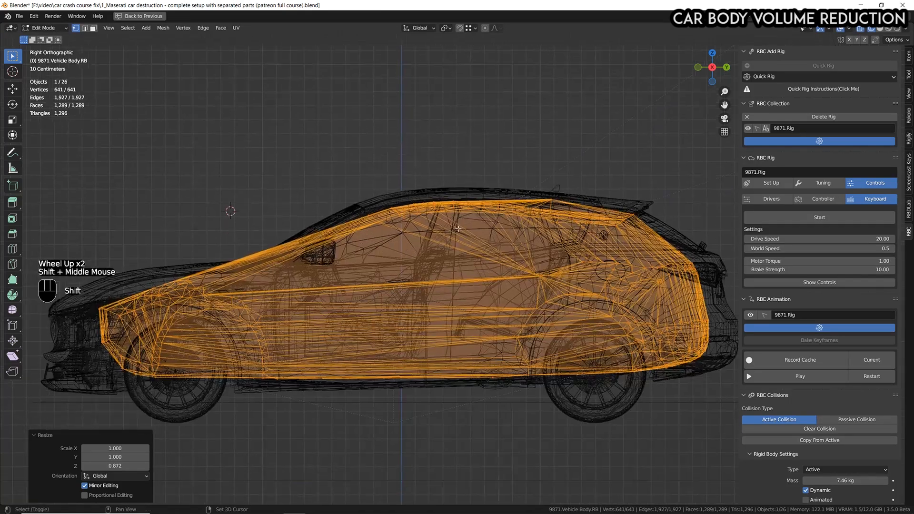
pyautogui.scroll(2, 482, 194)
pyautogui.scroll(-2, 471, 191)
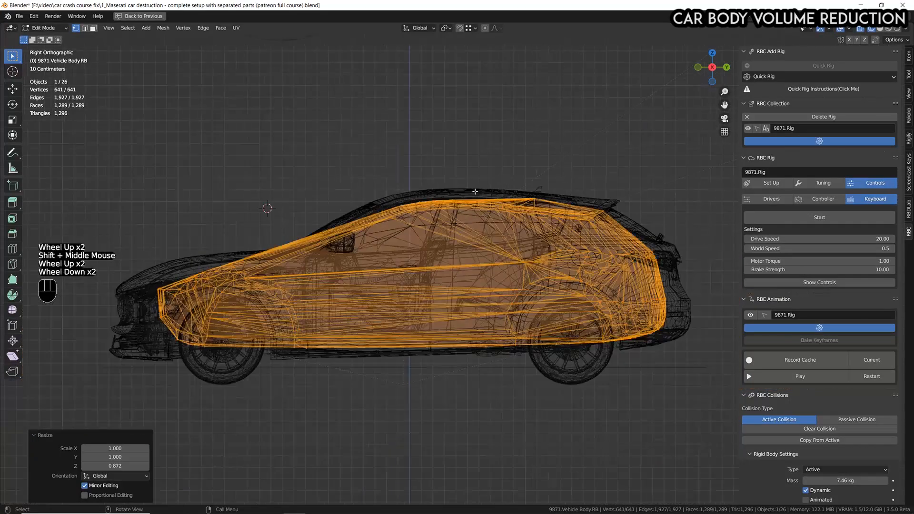
# Scale the collision mesh to about 0.953 along Y and about 0.951 along Z.
pyautogui.press('s')
pyautogui.press('y')
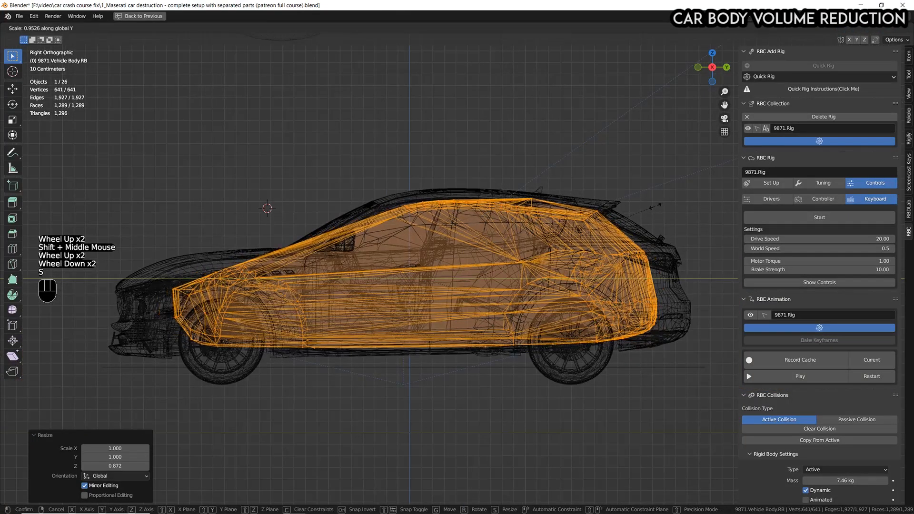
pyautogui.click(652, 202)
pyautogui.press('s')
pyautogui.press('z')
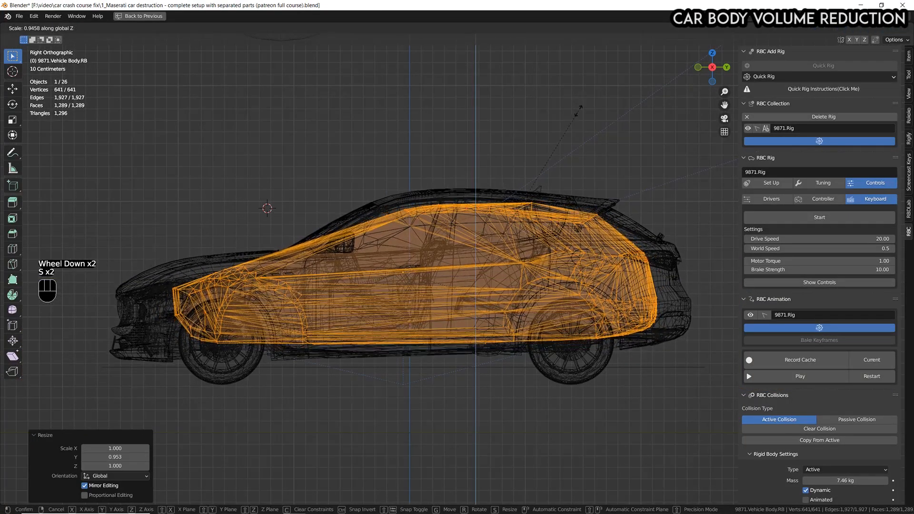
pyautogui.click(569, 107)
pyautogui.scroll(-2, 516, 233)
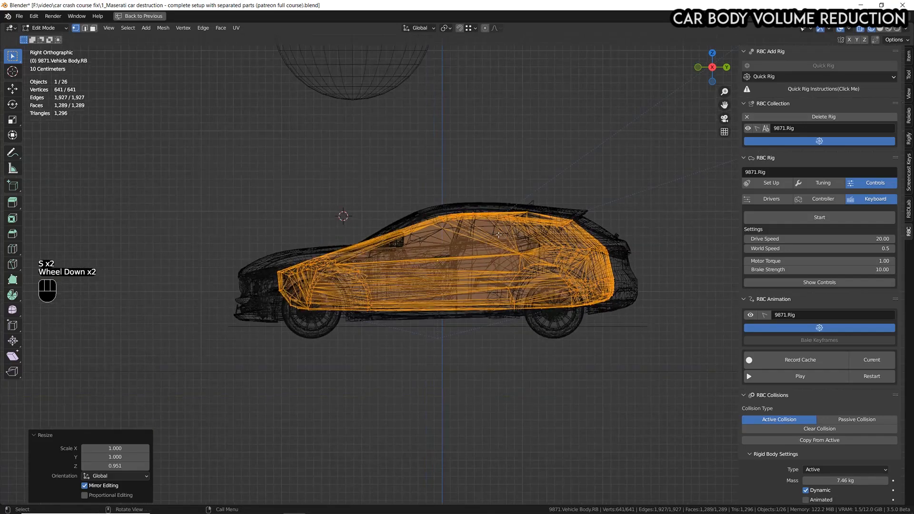
# In front view, narrow the collision mesh by scaling it to about 0.864 along X.
pyautogui.press('KP_1')
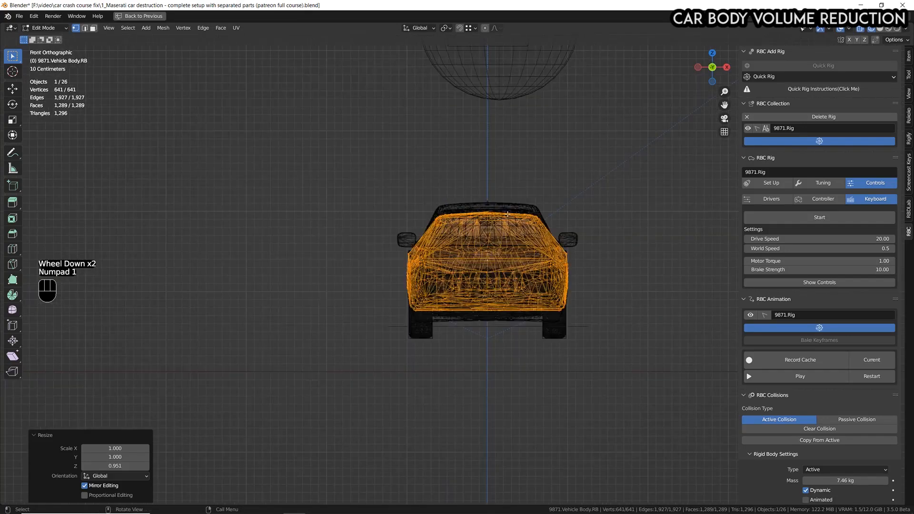
pyautogui.scroll(3, 709, 209)
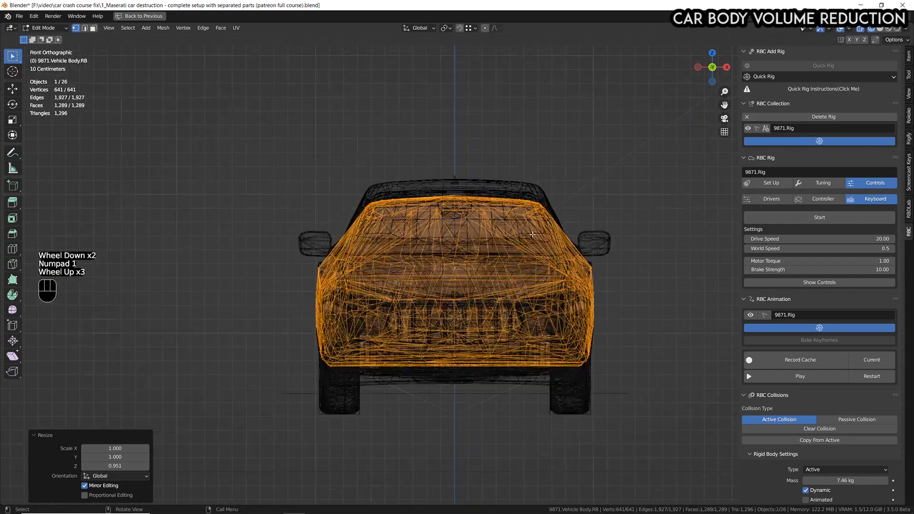
pyautogui.click(698, 67)
pyautogui.click(709, 53)
pyautogui.click(709, 53)
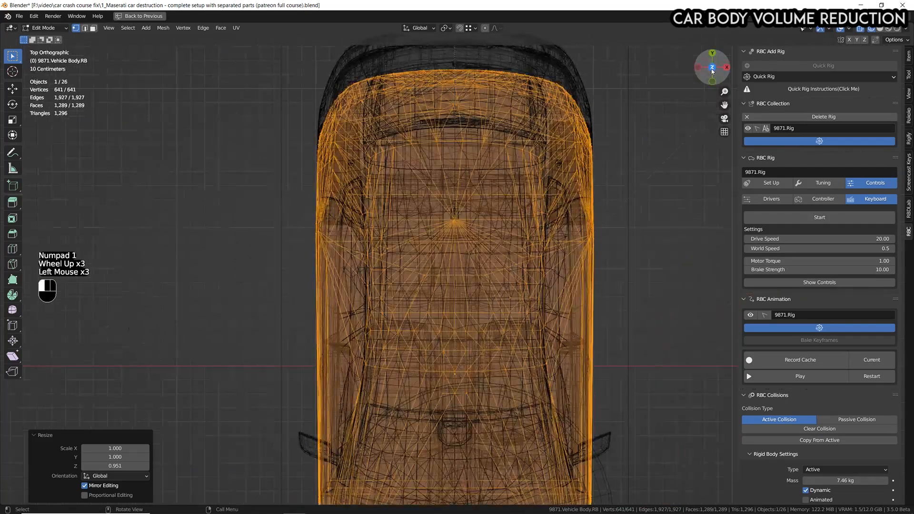
pyautogui.press('KP_1')
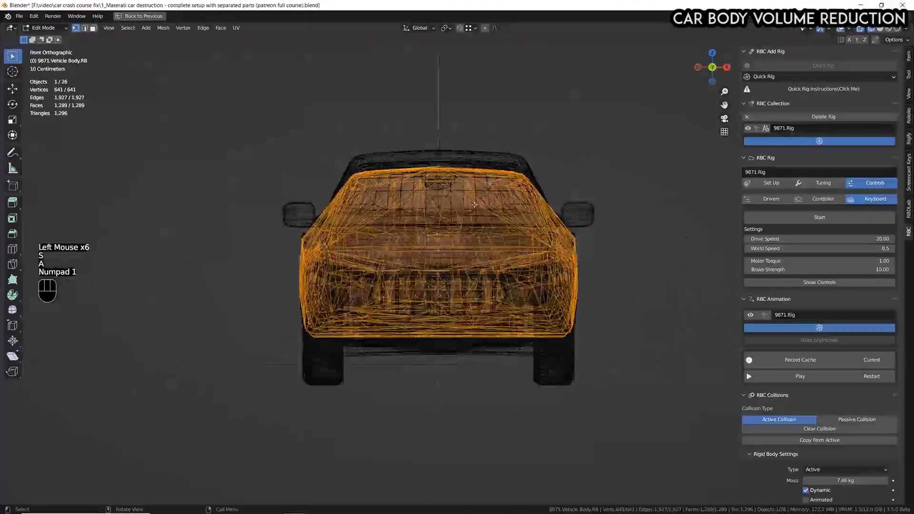
pyautogui.scroll(-1, 449, 217)
pyautogui.keyDown('shift'); pyautogui.moveTo(450, 217); pyautogui.dragTo(420, 218, button='middle'); pyautogui.keyUp('shift')
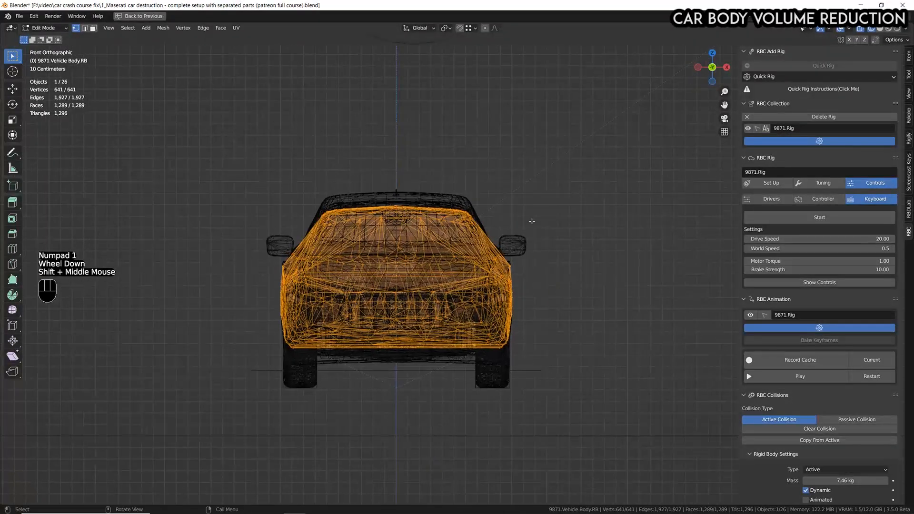
pyautogui.scroll(2, 416, 310)
pyautogui.press('s')
pyautogui.press('x')
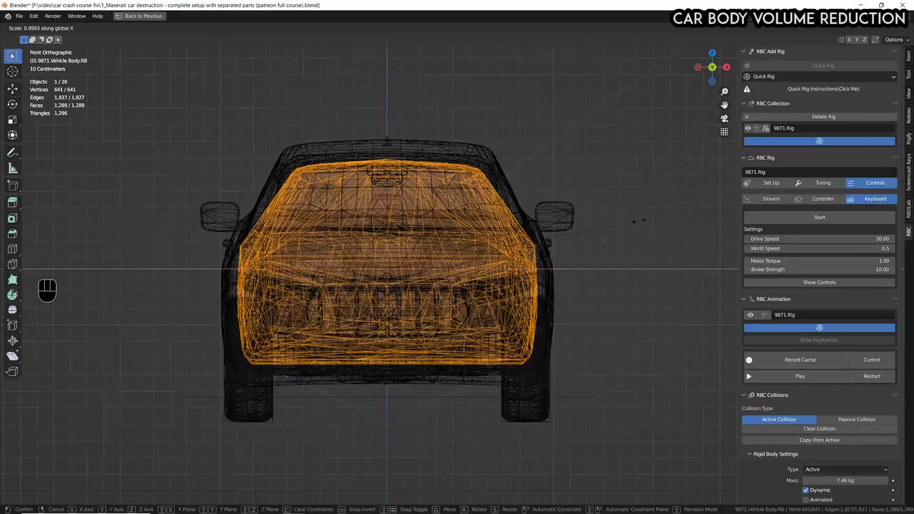
pyautogui.press('s')
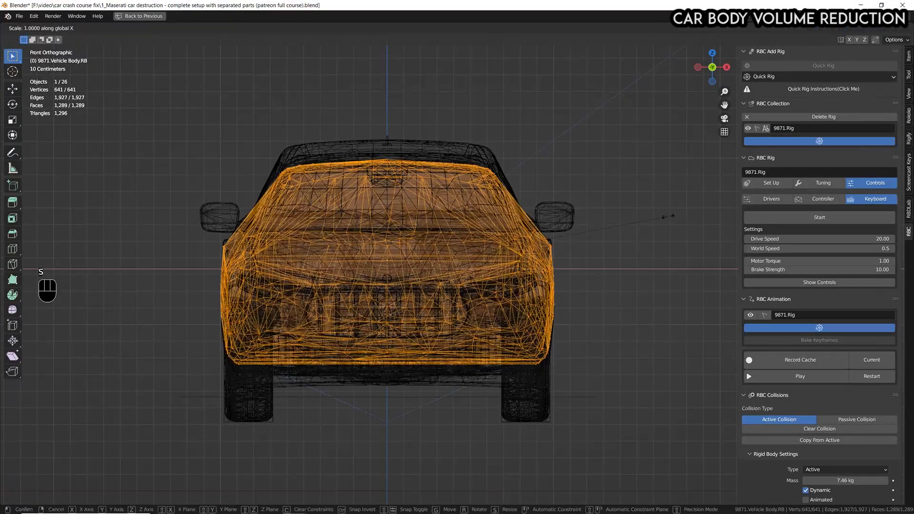
pyautogui.click(631, 228)
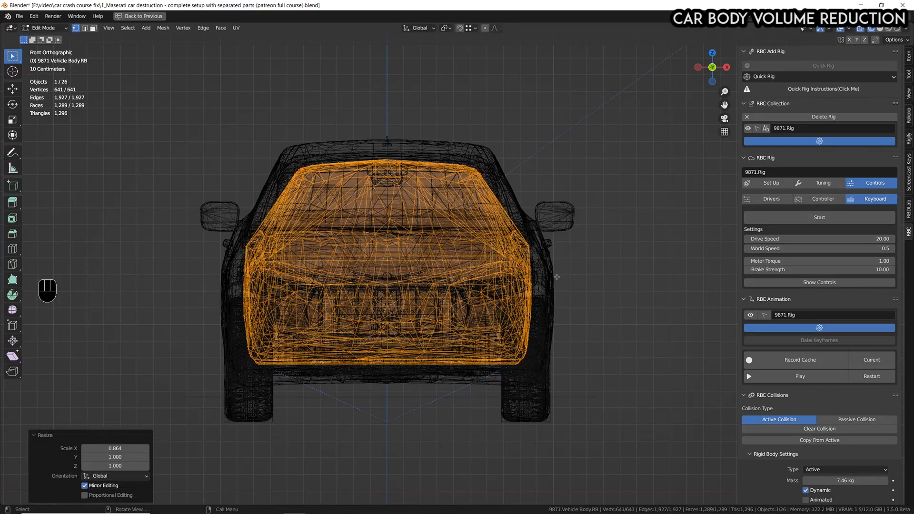
# Return to the right side view and scale the collision mesh to about 0.993 along Y.
pyautogui.press('KP_3')
pyautogui.scroll(-2, 390, 295)
pyautogui.keyDown('shift'); pyautogui.moveTo(381, 304); pyautogui.dragTo(405, 304, button='middle'); pyautogui.keyUp('shift')
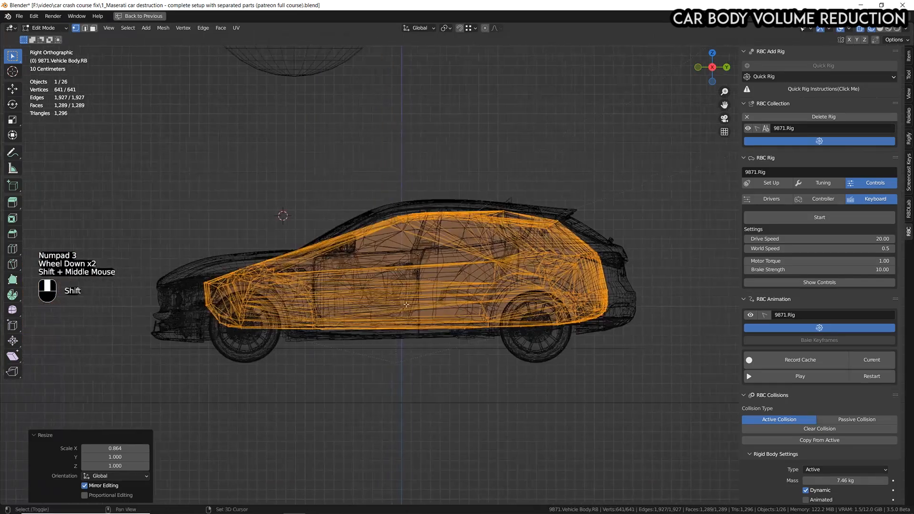
pyautogui.press('s')
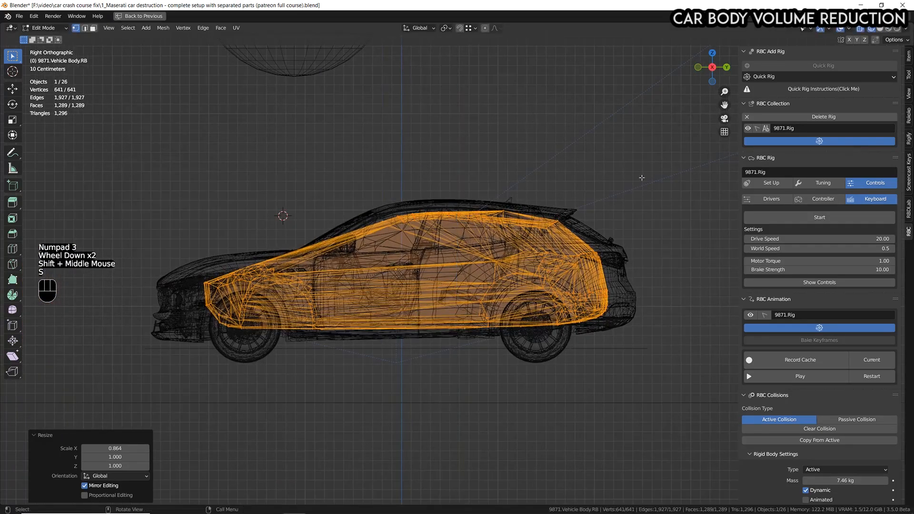
pyautogui.press('s')
pyautogui.press('y')
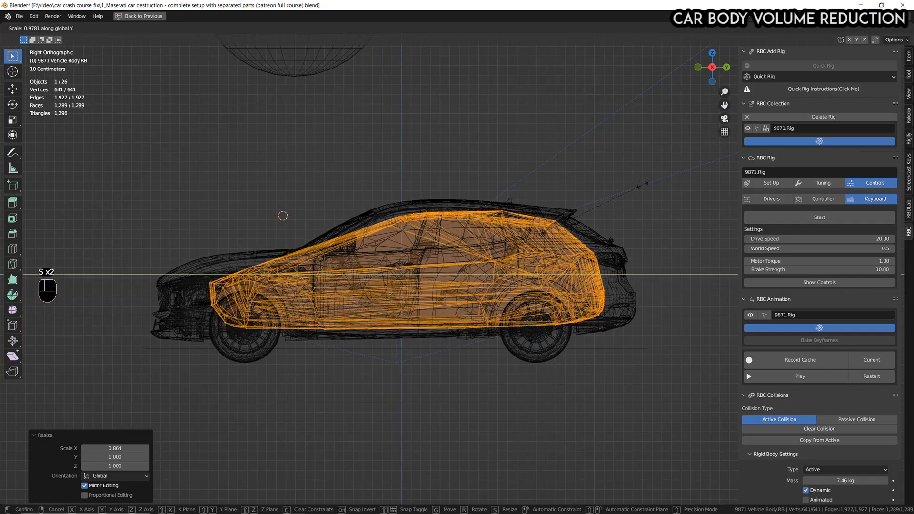
pyautogui.click(510, 273)
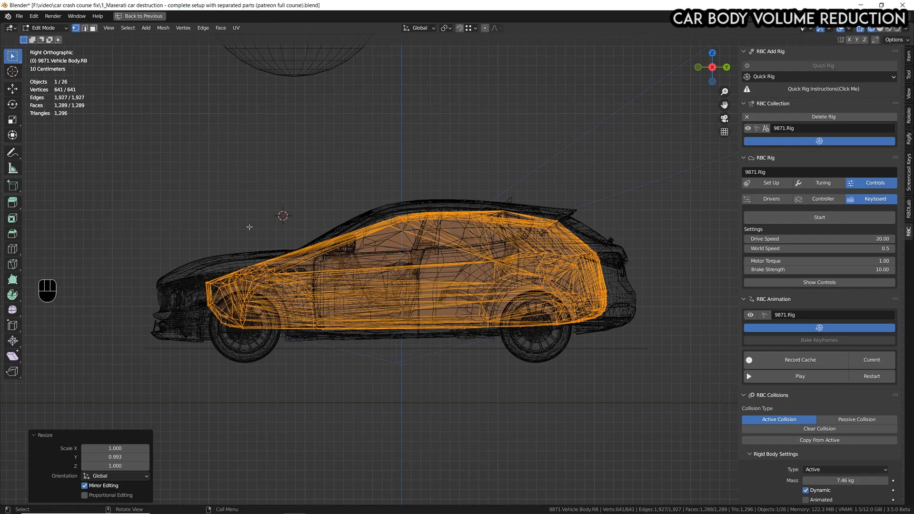
# Annotate a vertical line and a rearward arrow at the collision mesh's front end, and delete the annotation layer.
pyautogui.click(13, 152)
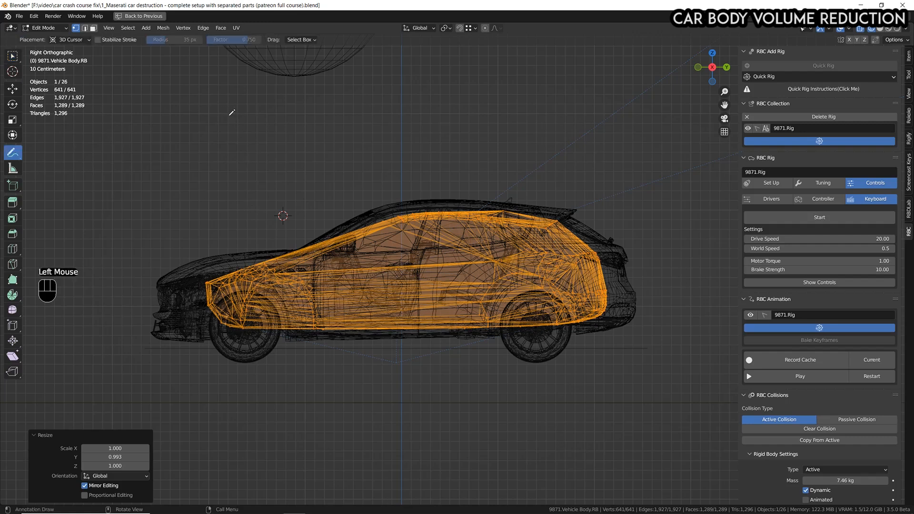
pyautogui.moveTo(213, 115); pyautogui.dragTo(206, 422)
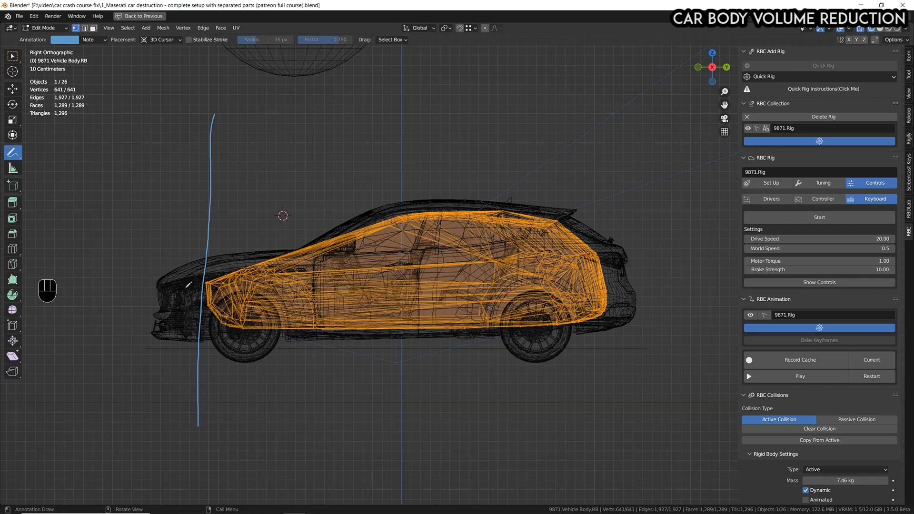
pyautogui.moveTo(154, 246)
pyautogui.mouseDown()
pyautogui.moveTo(197, 246)
pyautogui.moveTo(185, 262)
pyautogui.mouseUp()
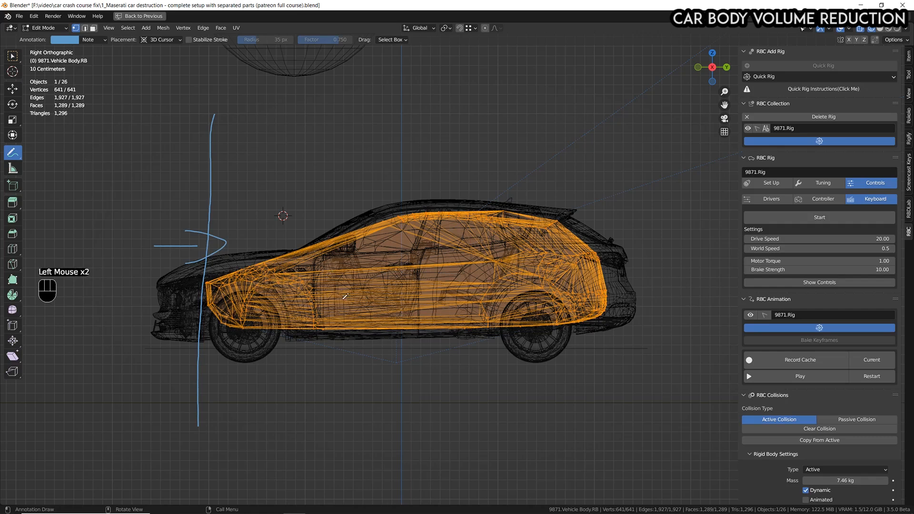
pyautogui.click(89, 41)
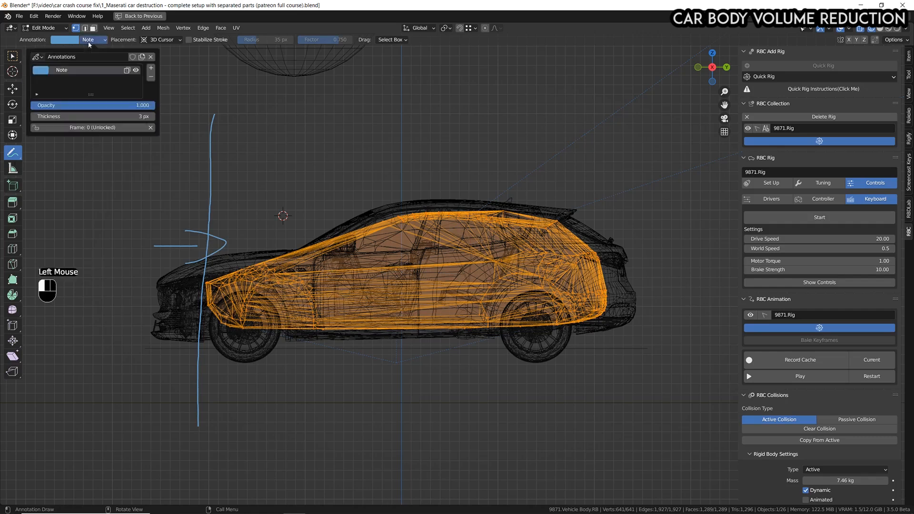
pyautogui.click(150, 77)
pyautogui.click(13, 57)
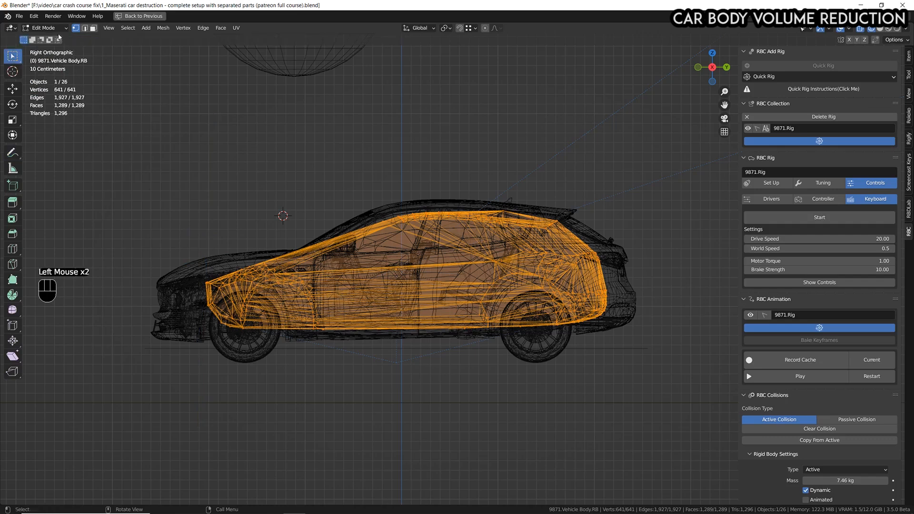
# Switch back to Object Mode with solid shading and restore the full workspace layout.
pyautogui.click(53, 28)
pyautogui.click(49, 38)
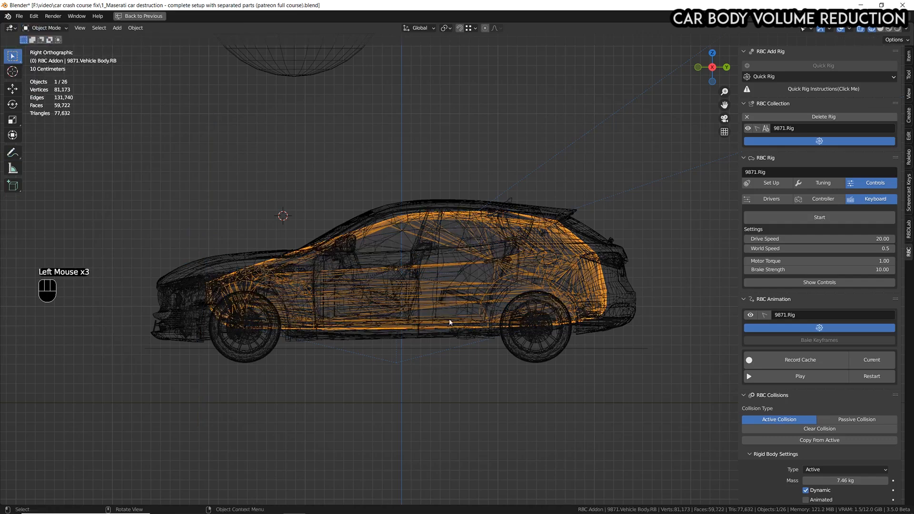
pyautogui.click(880, 28)
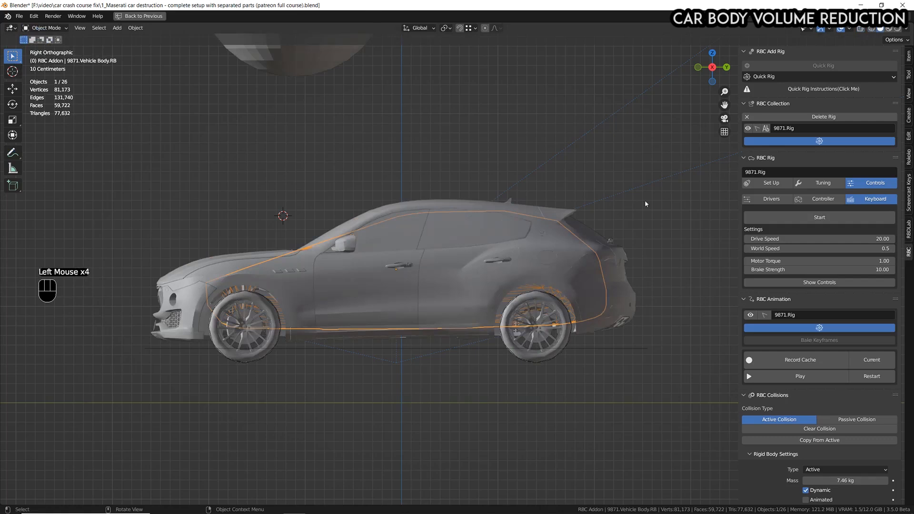
pyautogui.hotkey('ctrl', 'space')
pyautogui.scroll(2, 372, 112)
pyautogui.scroll(-2, 373, 112)
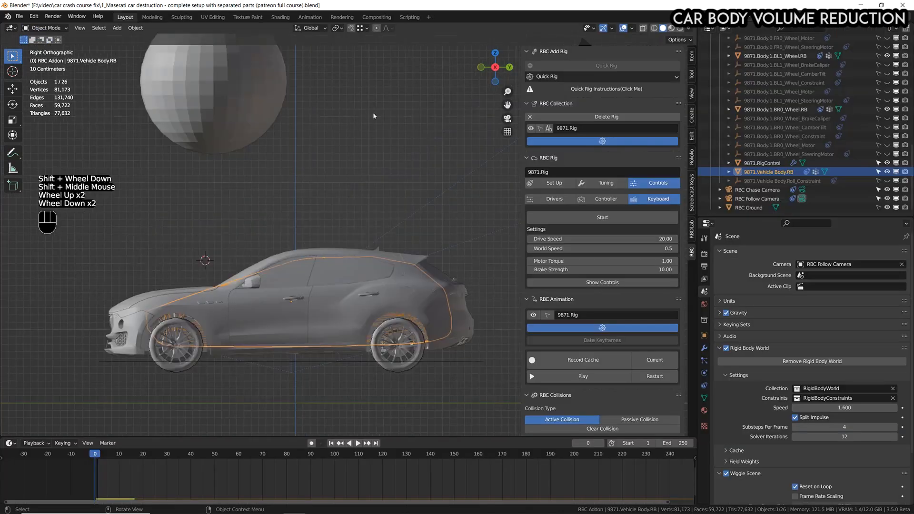
# Select parts through parts.010 in the PARTS collection and clear their parent with Clear and Keep Transformation.
pyautogui.click(346, 136)
pyautogui.scroll(11, 727, 159)
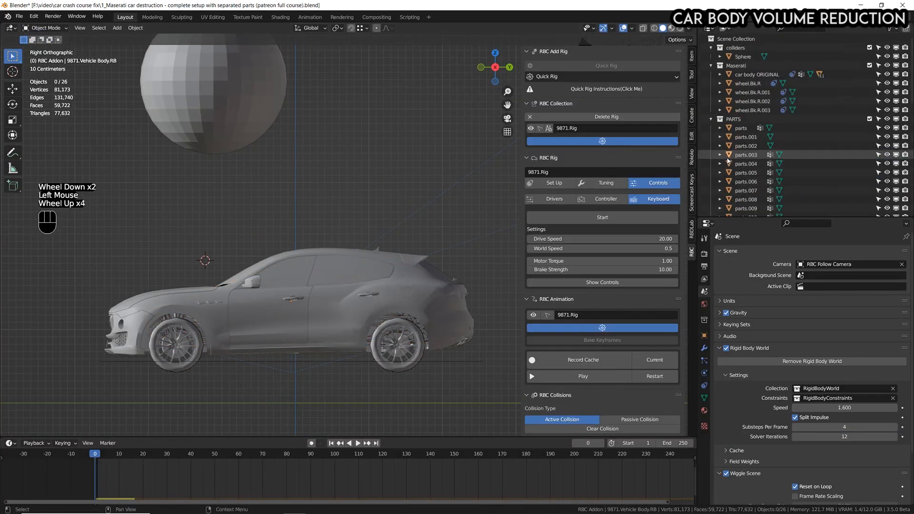
pyautogui.scroll(-3, 740, 76)
pyautogui.scroll(3, 740, 76)
pyautogui.click(741, 74)
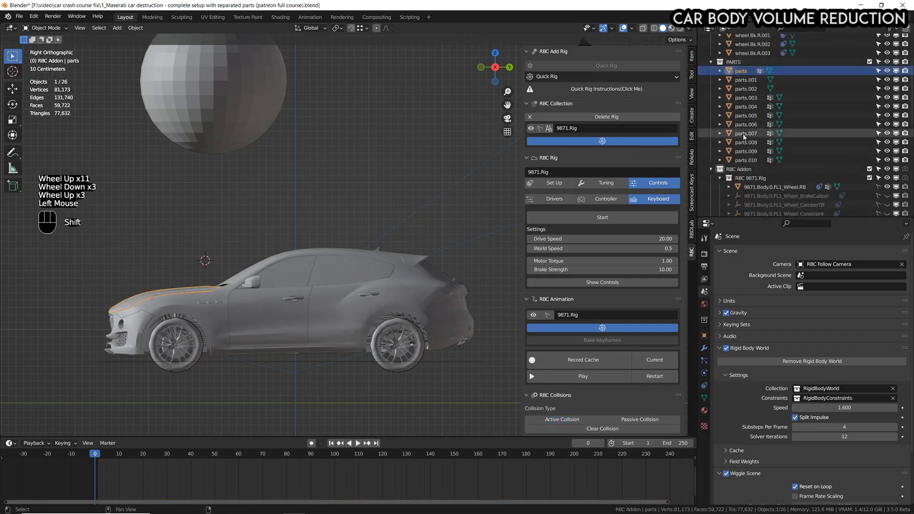
pyautogui.keyDown('shift'); pyautogui.click(761, 161); pyautogui.keyUp('shift')
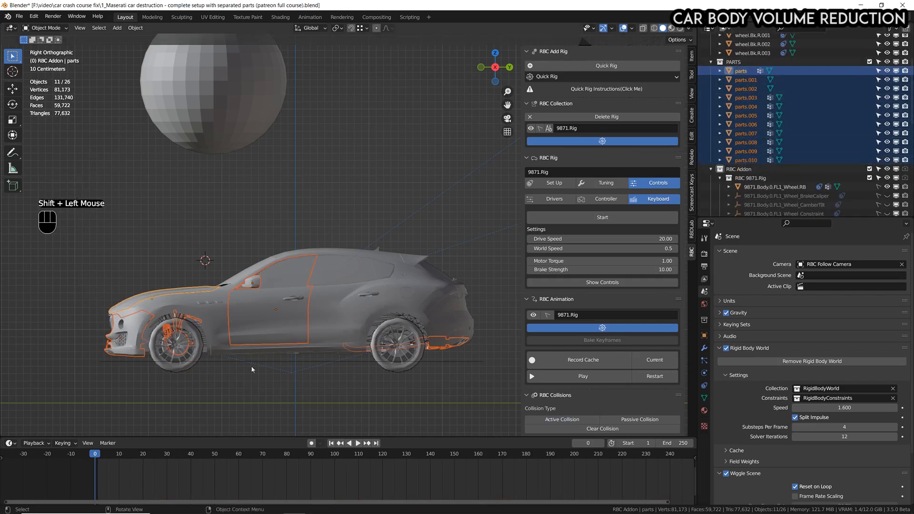
pyautogui.hotkey('alt', 'p')
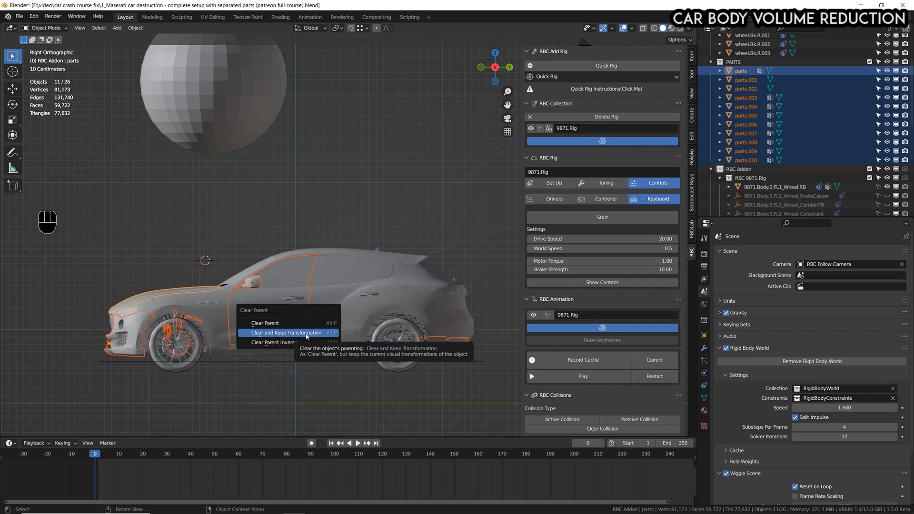
pyautogui.click(306, 336)
# Test-move 9871.RigControl to check whether the parts still follow the car, and cancel the move.
pyautogui.scroll(-3, 323, 330)
pyautogui.moveTo(324, 331); pyautogui.dragTo(390, 328, button='middle')
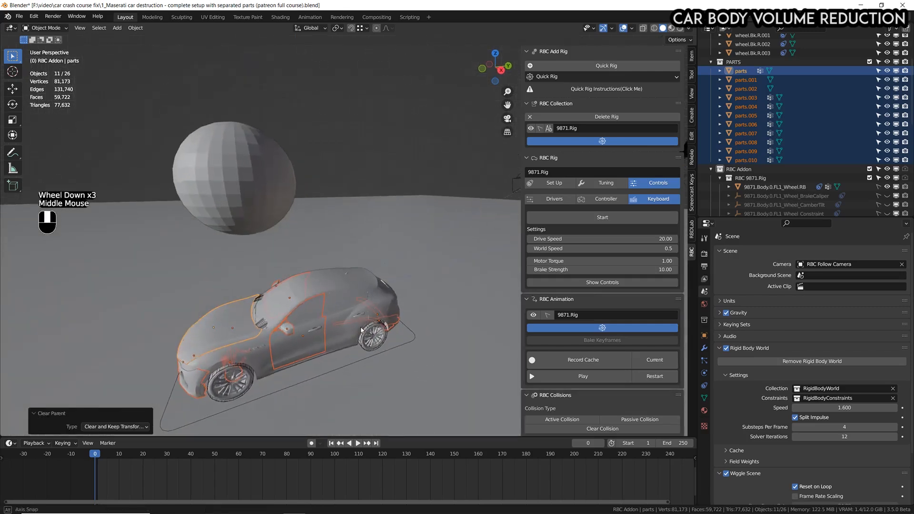
pyautogui.click(408, 331)
pyautogui.press('g')
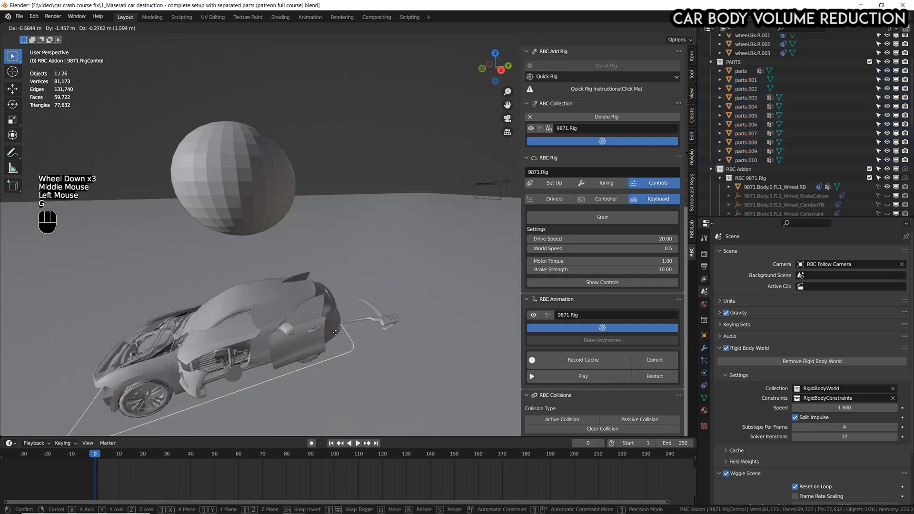
pyautogui.rightClick(470, 249)
pyautogui.moveTo(400, 285); pyautogui.dragTo(395, 268, button='middle')
# Save the file and play the simulation in the maximized right side view.
pyautogui.press('KP_3')
pyautogui.scroll(-1, 384, 253)
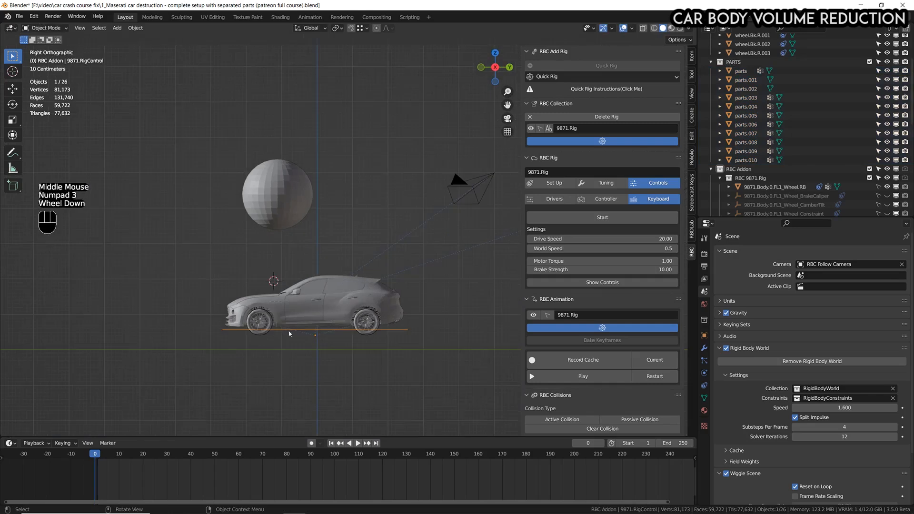
pyautogui.scroll(2, 377, 275)
pyautogui.scroll(1, 377, 275)
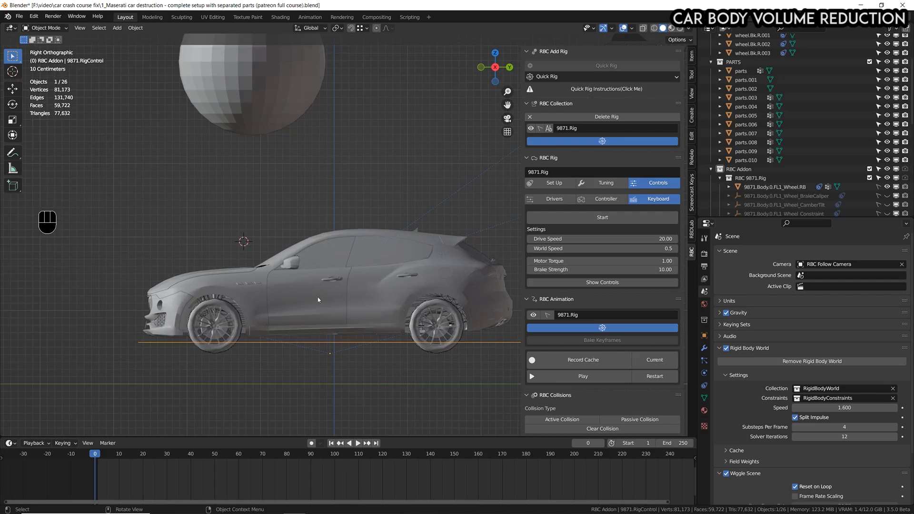
pyautogui.hotkey('ctrl', 's')
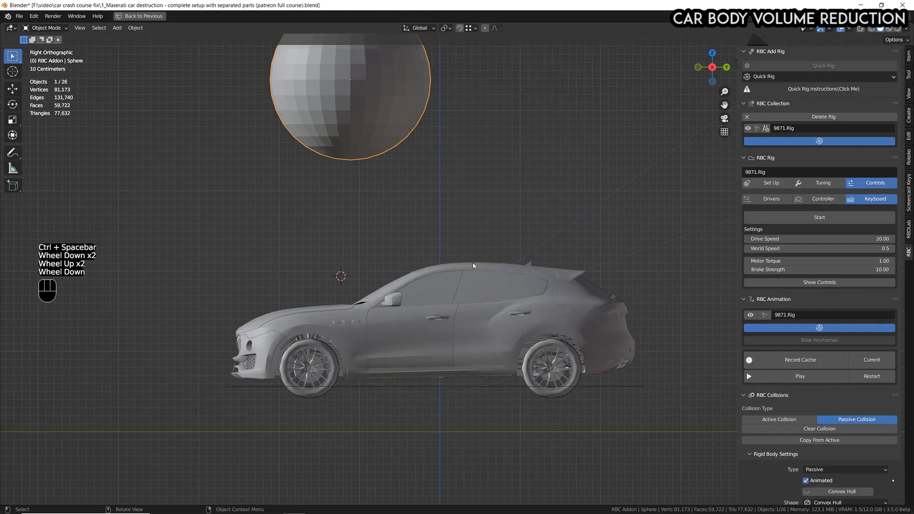
pyautogui.press('space')
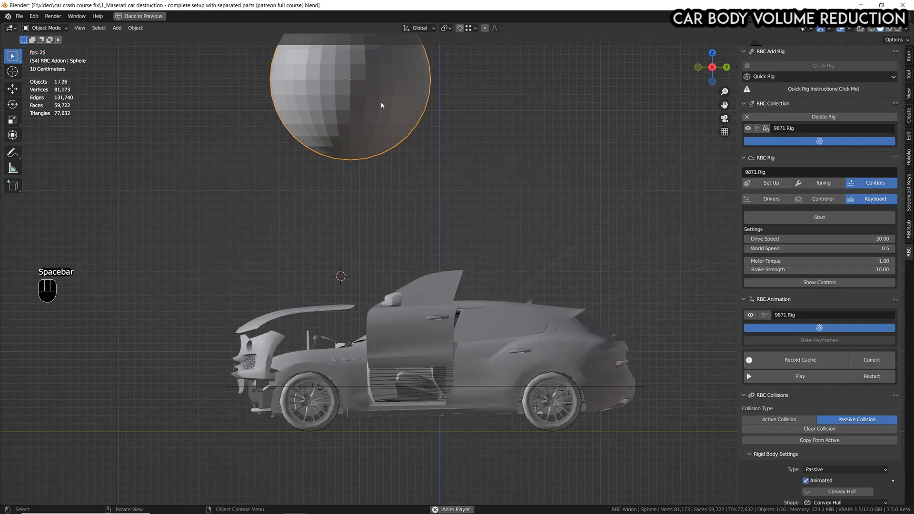
# Push the sphere down through the car during simulation playback, stop and rewind, and reposition the sphere above the car.
pyautogui.press('g')
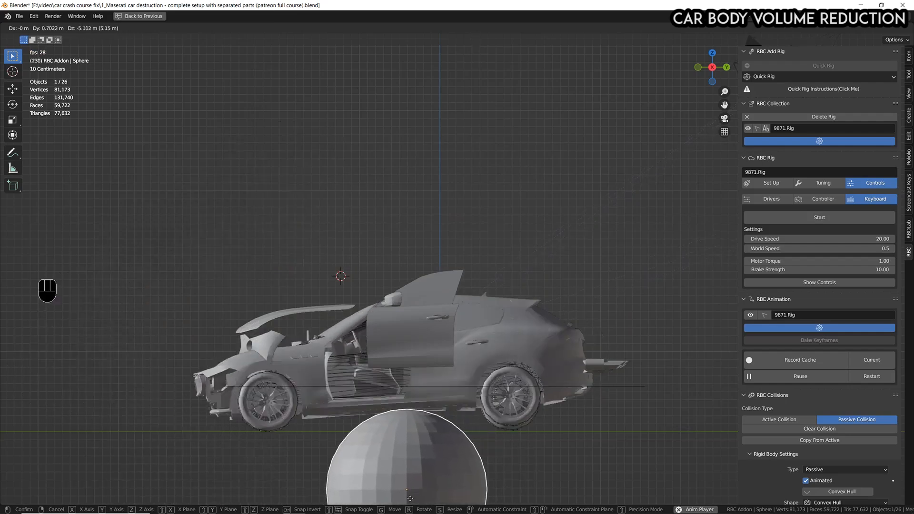
pyautogui.click(453, 175)
pyautogui.press('space')
pyautogui.hotkey('shift', 'Left')
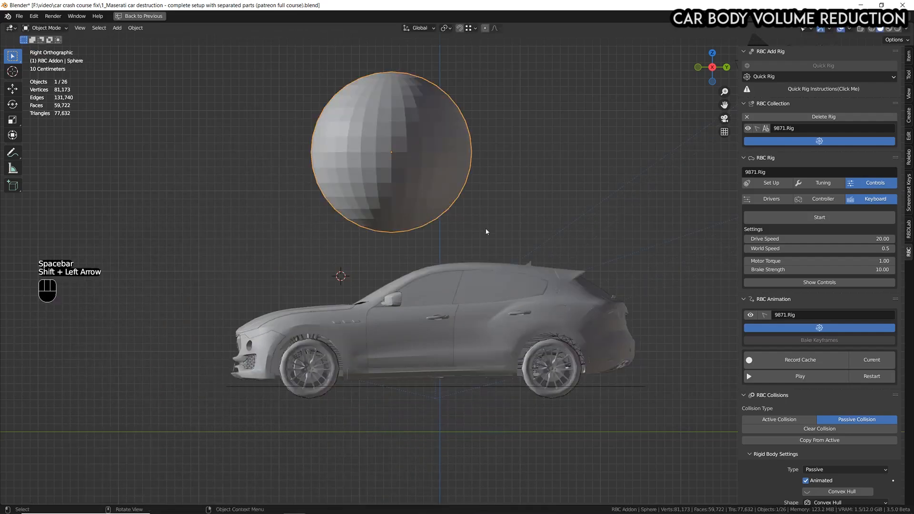
pyautogui.press('g')
pyautogui.click(316, 149)
pyautogui.scroll(-1, 347, 179)
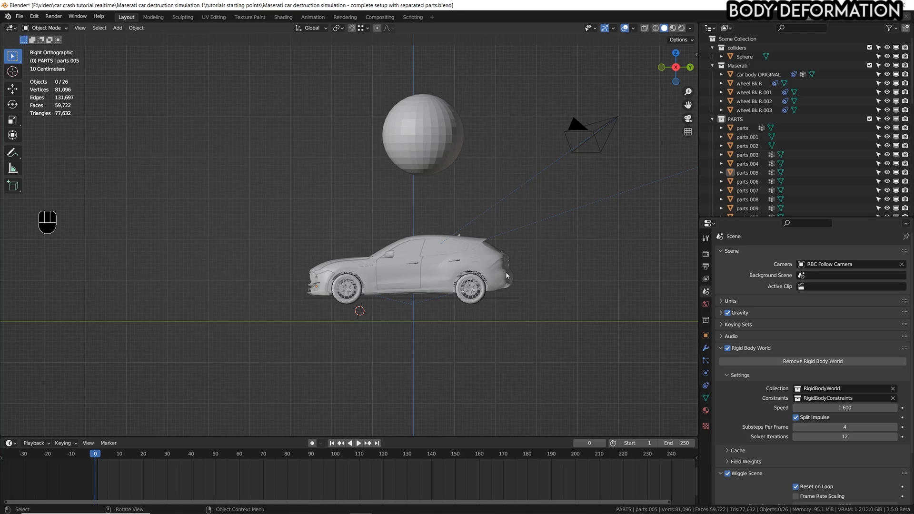
# Check the separated parts by selecting car body ORIGINAL and test-moving the front door part, and cancel the move.
pyautogui.scroll(3, 479, 240)
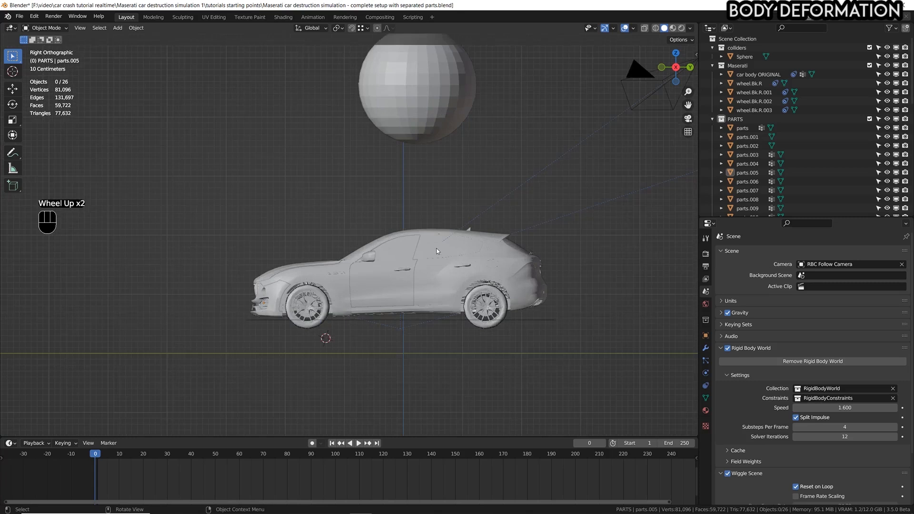
pyautogui.click(482, 233)
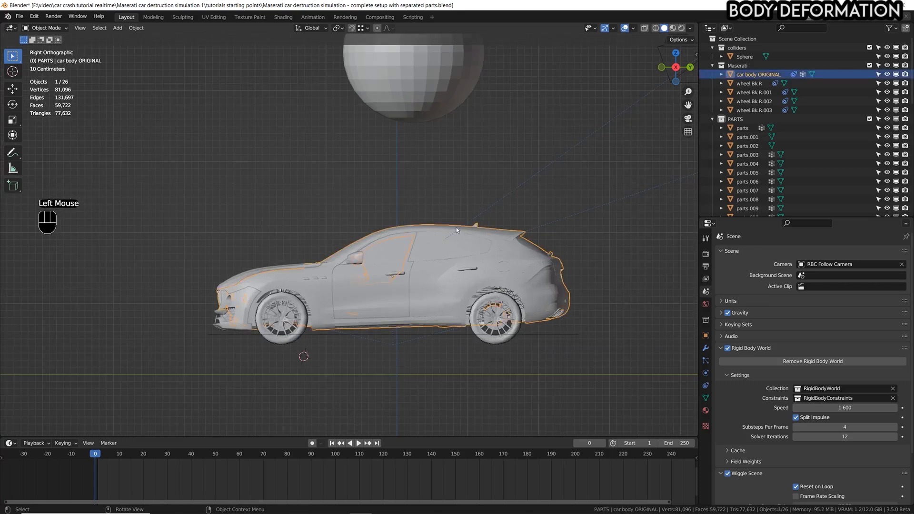
pyautogui.click(386, 301)
pyautogui.press('g')
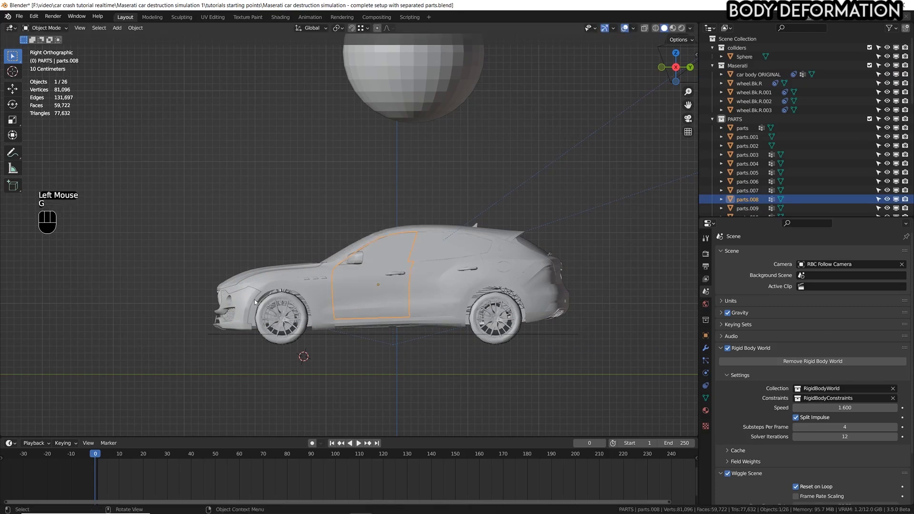
pyautogui.doubleClick(247, 300)
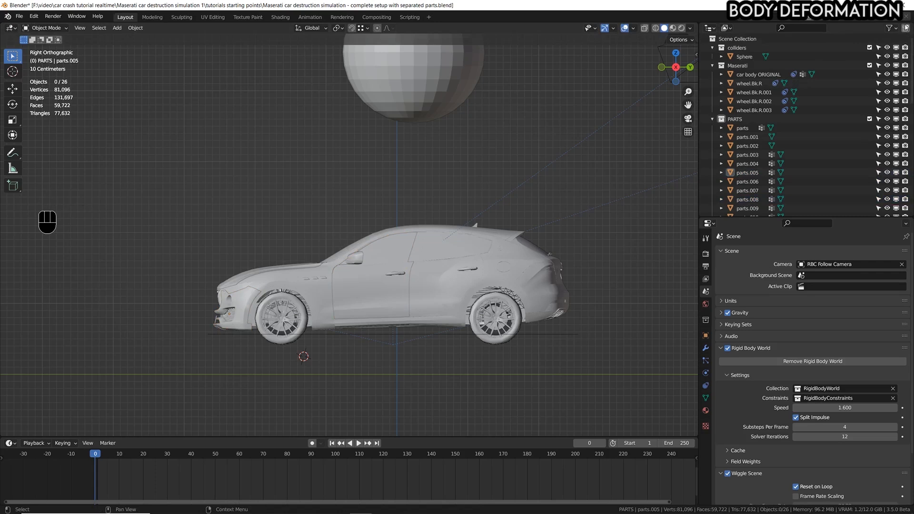
# Create a new collection in the scene and rename it deform meshes.
pyautogui.click(906, 29)
pyautogui.scroll(-10, 764, 142)
pyautogui.scroll(2, 764, 142)
pyautogui.scroll(5, 764, 142)
pyautogui.scroll(-8, 766, 166)
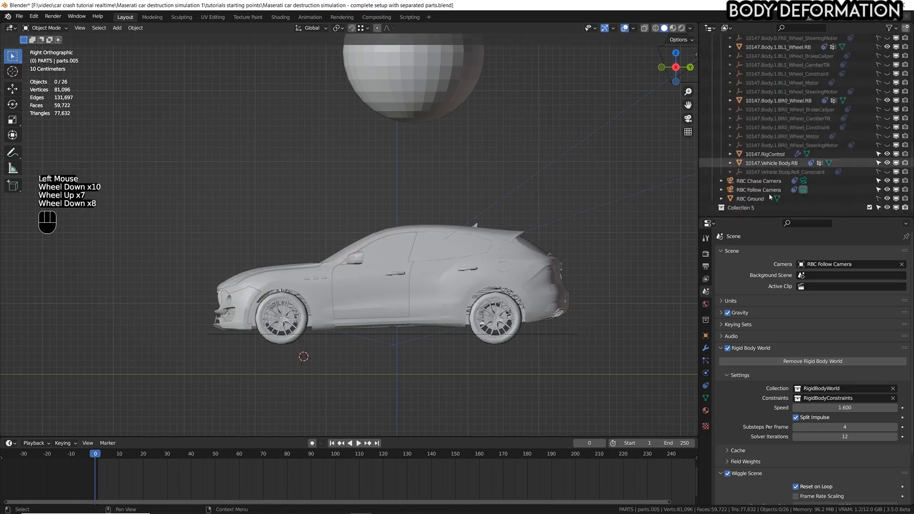
pyautogui.click(748, 207)
pyautogui.doubleClick(748, 208)
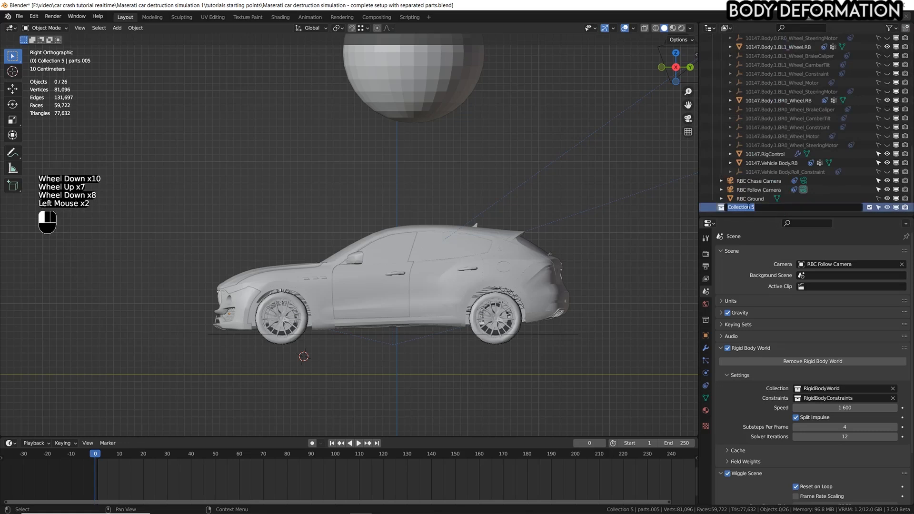
pyautogui.write('deform meshes')
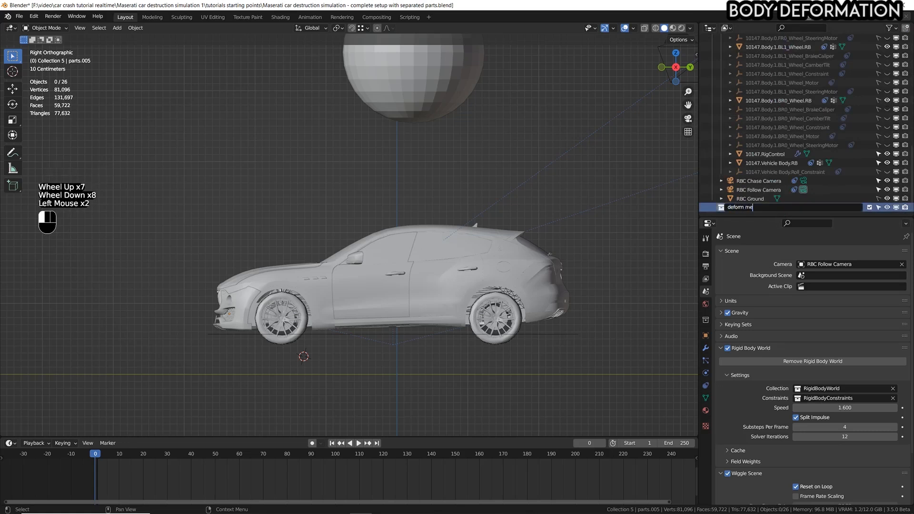
pyautogui.press('Return')
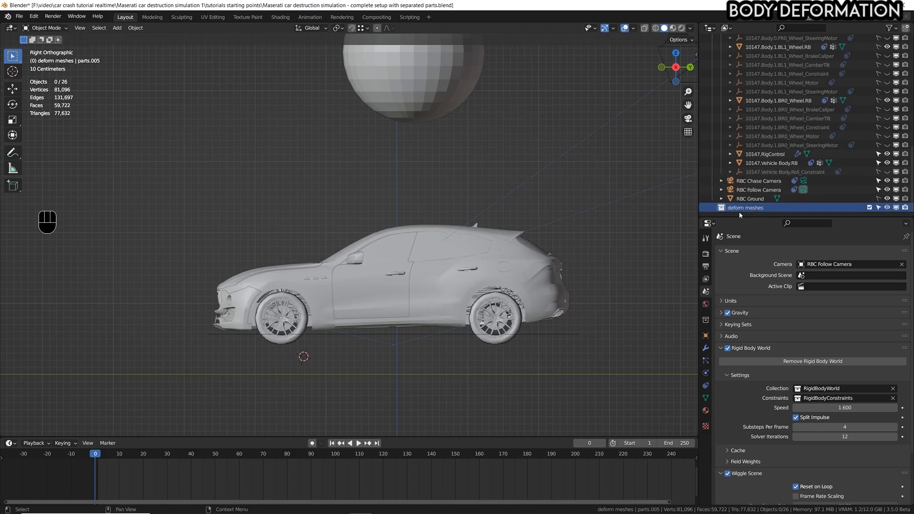
# Add a cube to the deform meshes collection and scale it up until it is much larger than the car.
pyautogui.scroll(-2, 381, 304)
pyautogui.keyDown('shift'); pyautogui.moveTo(388, 297); pyautogui.dragTo(349, 329, button='middle'); pyautogui.keyUp('shift')
pyautogui.hotkey('shift', 'a')
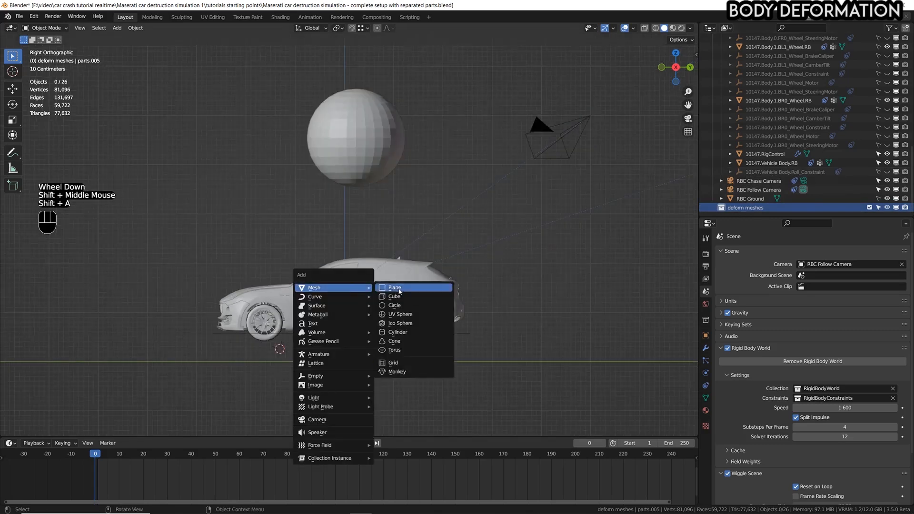
pyautogui.click(397, 289)
pyautogui.press('s')
pyautogui.press('s')
pyautogui.press('s')
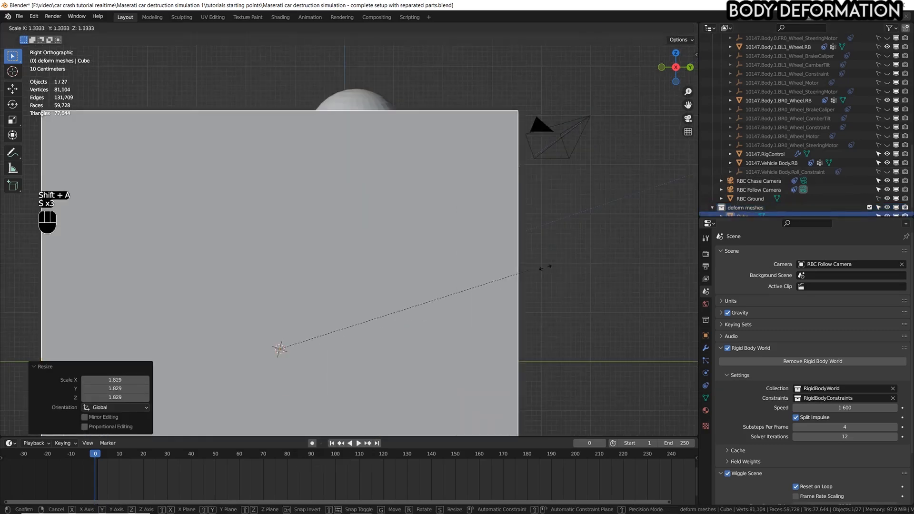
pyautogui.click(543, 264)
# Switch to wireframe shading and center the cube around the car in the right and front views.
pyautogui.press('g')
pyautogui.click(517, 248)
pyautogui.scroll(-2, 418, 249)
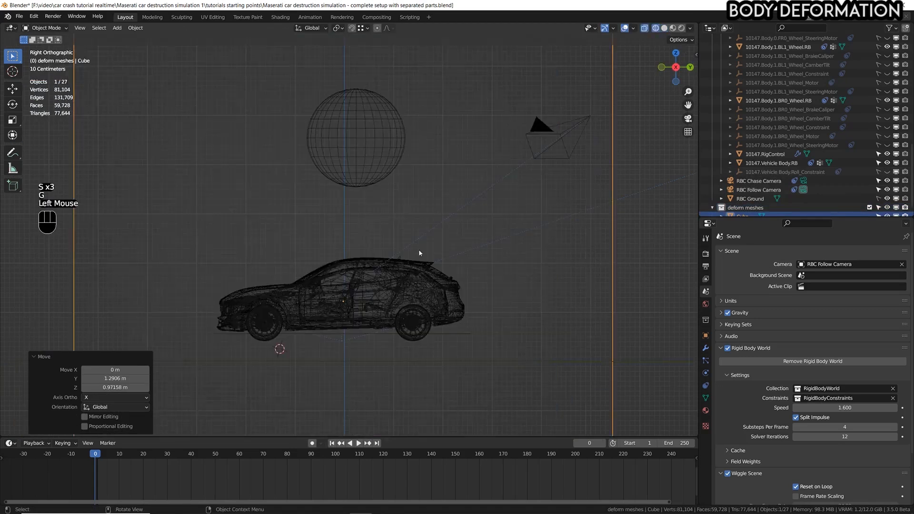
pyautogui.scroll(-2, 431, 306)
pyautogui.press('g')
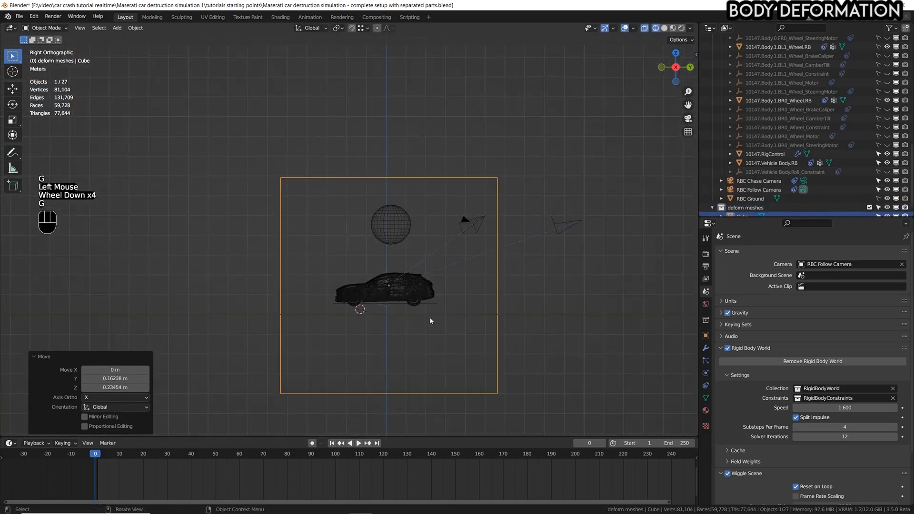
pyautogui.press('KP_1')
pyautogui.scroll(1, 428, 275)
pyautogui.press('g')
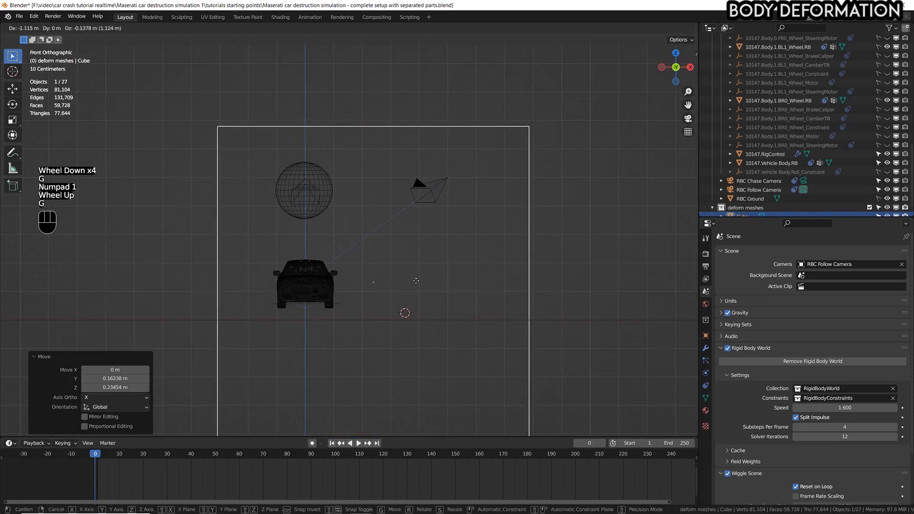
pyautogui.click(376, 280)
pyautogui.press('KP_3')
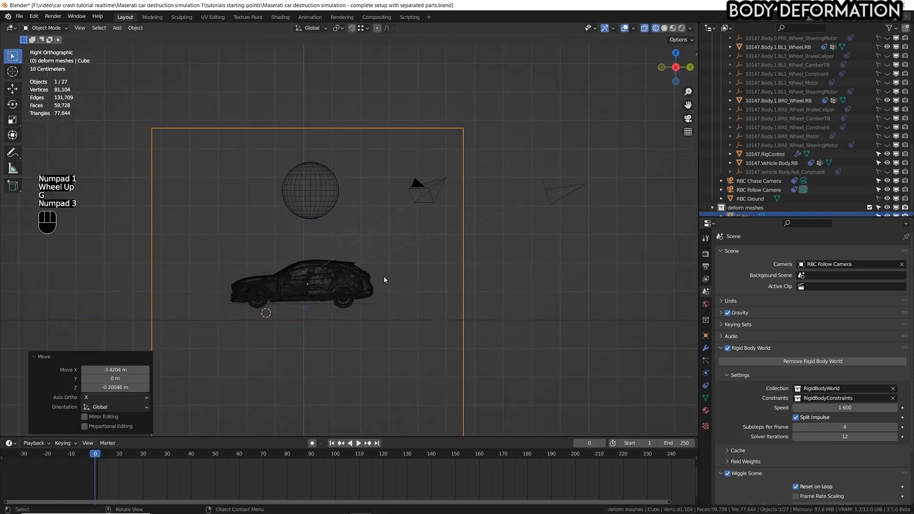
pyautogui.keyDown('shift'); pyautogui.moveTo(345, 290); pyautogui.dragTo(378, 264, button='middle'); pyautogui.keyUp('shift')
pyautogui.scroll(3, 380, 267)
pyautogui.scroll(-1, 456, 234)
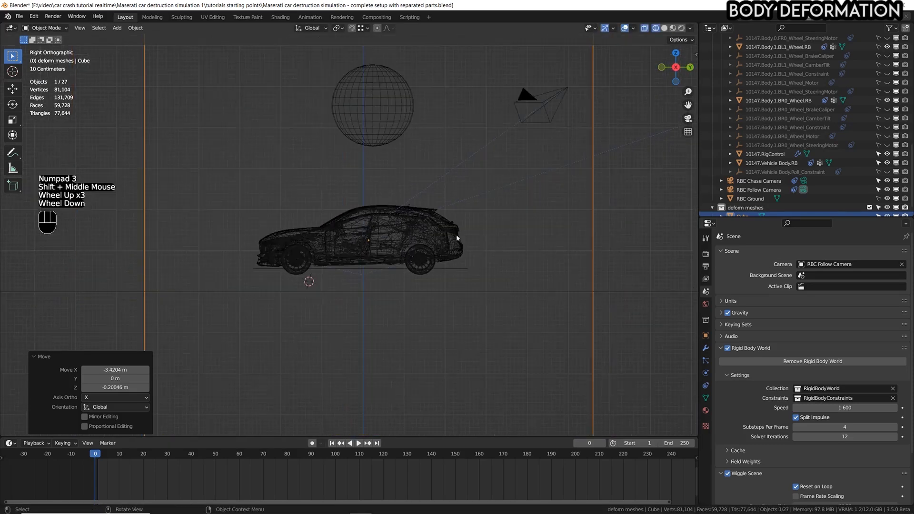
# Return to solid shading and apply the scale of the cube surrounding the car.
pyautogui.moveTo(456, 234); pyautogui.dragTo(563, 146, button='middle')
pyautogui.click(664, 29)
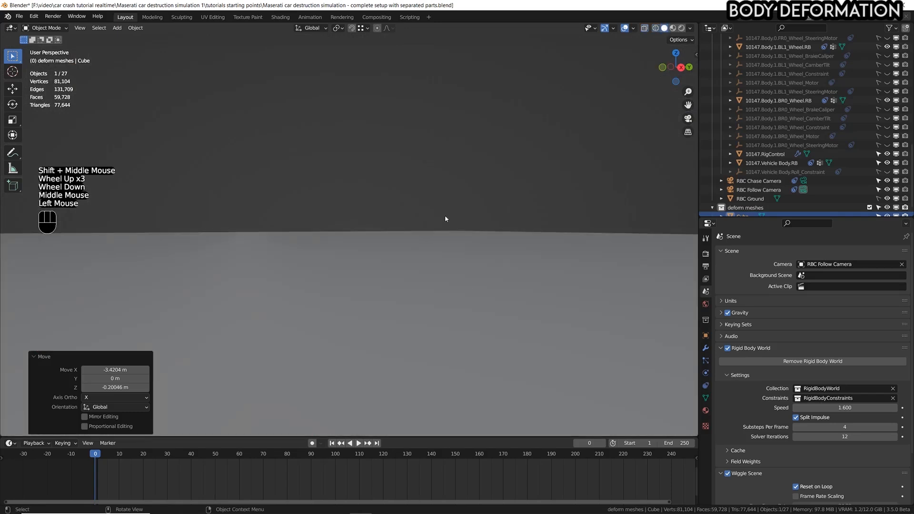
pyautogui.scroll(-3, 445, 209)
pyautogui.keyDown('shift'); pyautogui.scroll(-1, 444, 204); pyautogui.keyUp('shift')
pyautogui.keyDown('shift'); pyautogui.moveTo(443, 204); pyautogui.dragTo(540, 197, button='middle'); pyautogui.keyUp('shift')
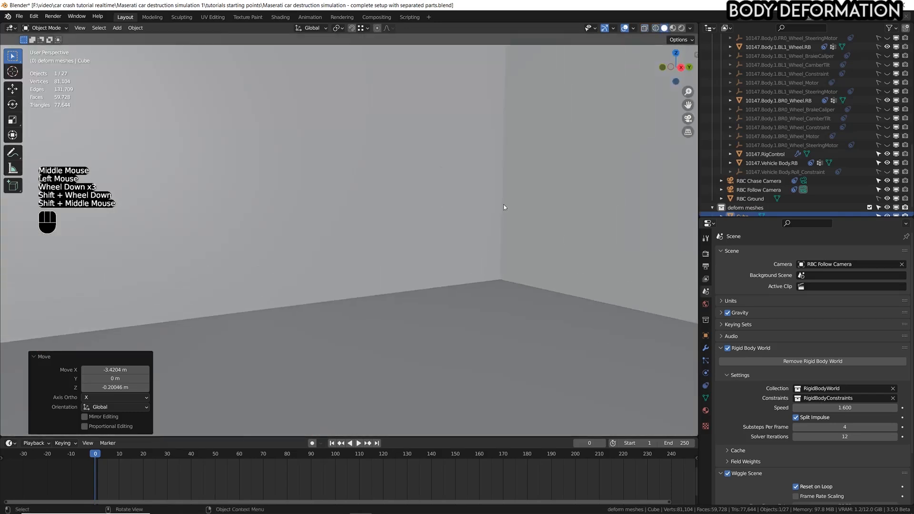
pyautogui.scroll(-1, 502, 219)
pyautogui.scroll(-1, 501, 233)
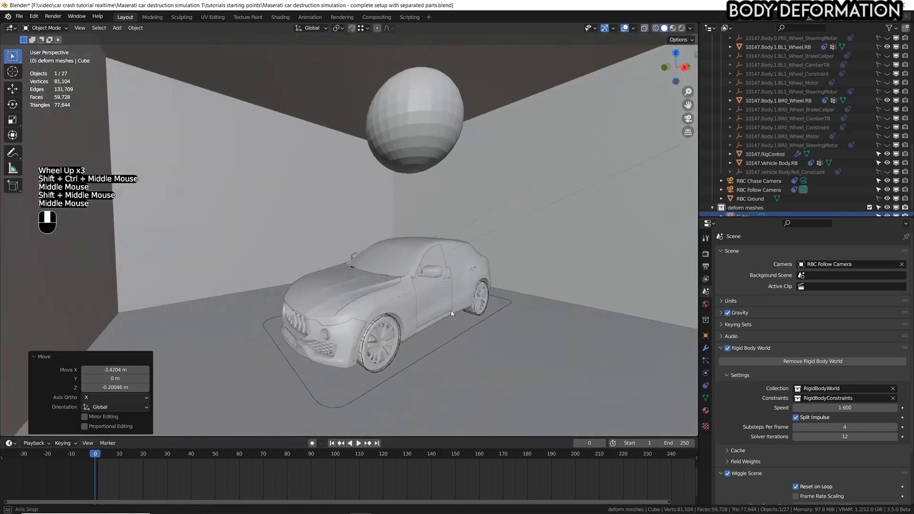
pyautogui.moveTo(451, 314); pyautogui.dragTo(450, 305, button='middle')
pyautogui.keyDown('shift'); pyautogui.moveTo(450, 305); pyautogui.dragTo(436, 275, button='middle'); pyautogui.keyUp('shift')
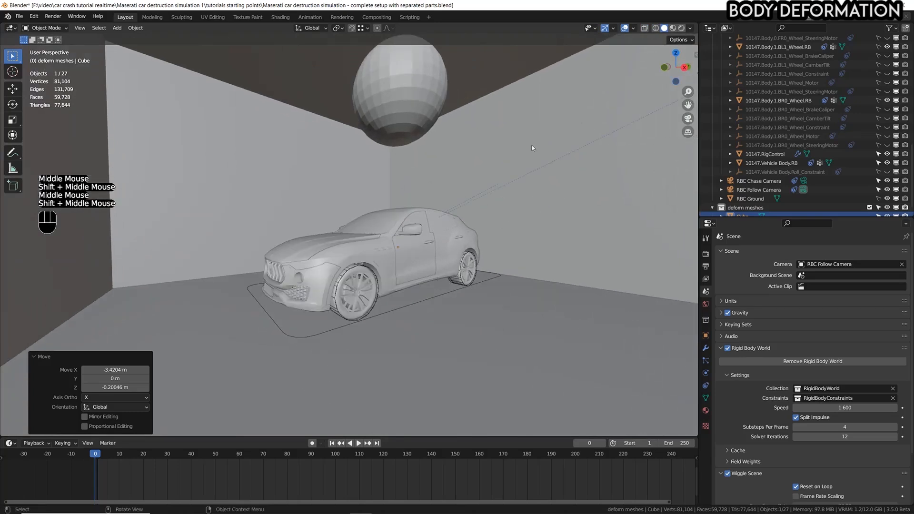
pyautogui.hotkey('ctrl', 'a')
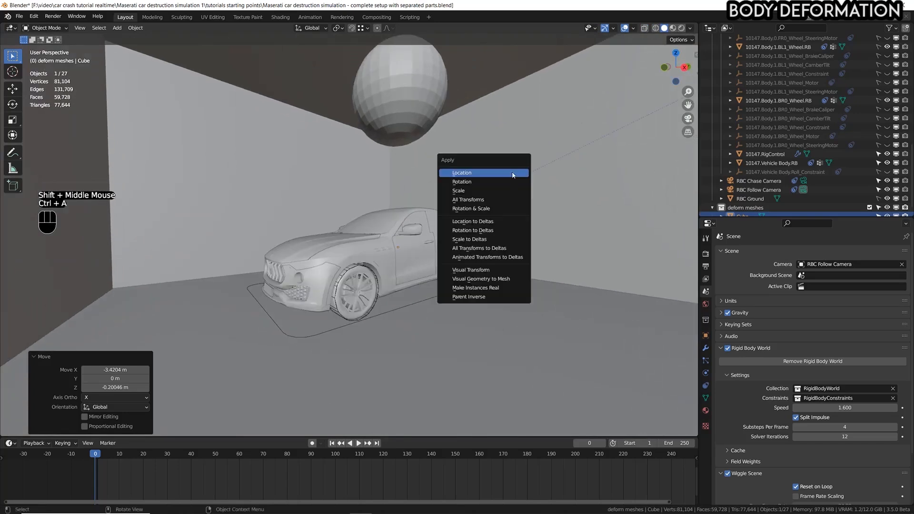
pyautogui.click(467, 191)
# Subdivide the whole cube mesh three times in Edit Mode and return to Object Mode.
pyautogui.press('Tab')
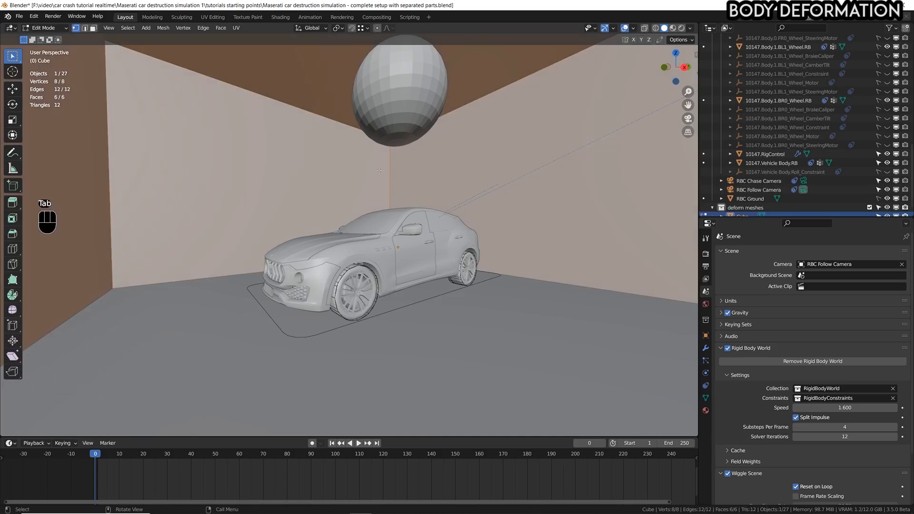
pyautogui.press('a')
pyautogui.rightClick(521, 182)
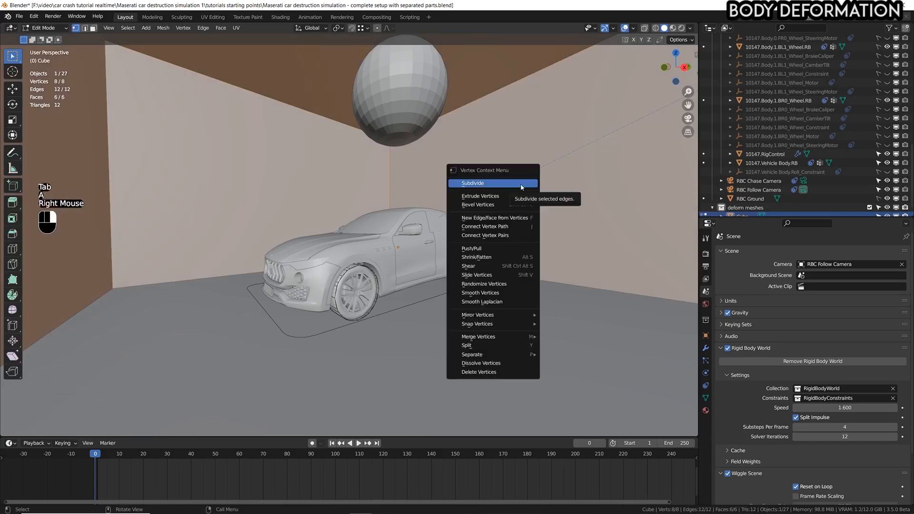
pyautogui.click(522, 185)
pyautogui.rightClick(522, 185)
pyautogui.click(521, 185)
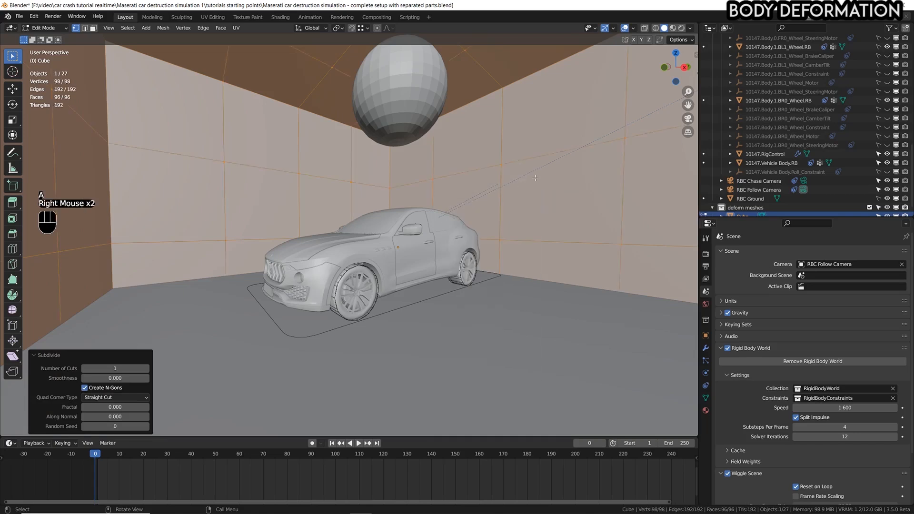
pyautogui.rightClick(535, 178)
pyautogui.click(534, 179)
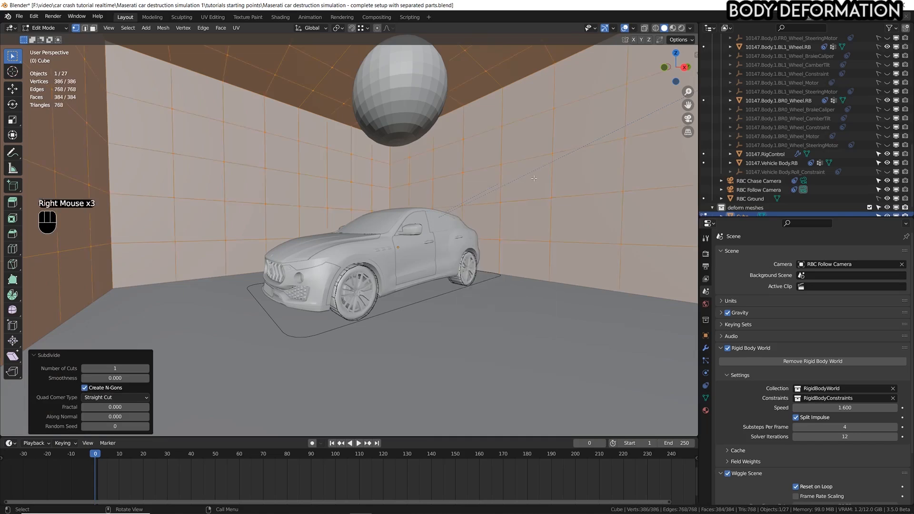
pyautogui.scroll(-2, 799, 124)
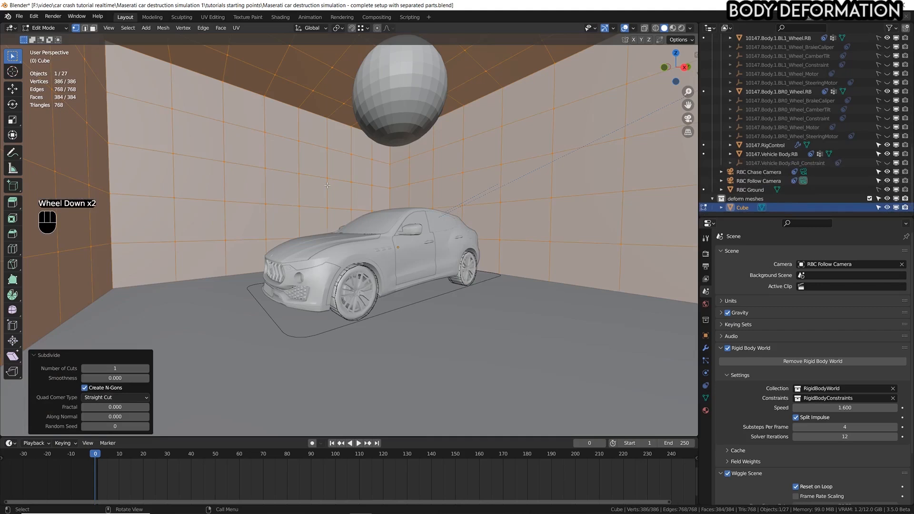
pyautogui.press('Tab')
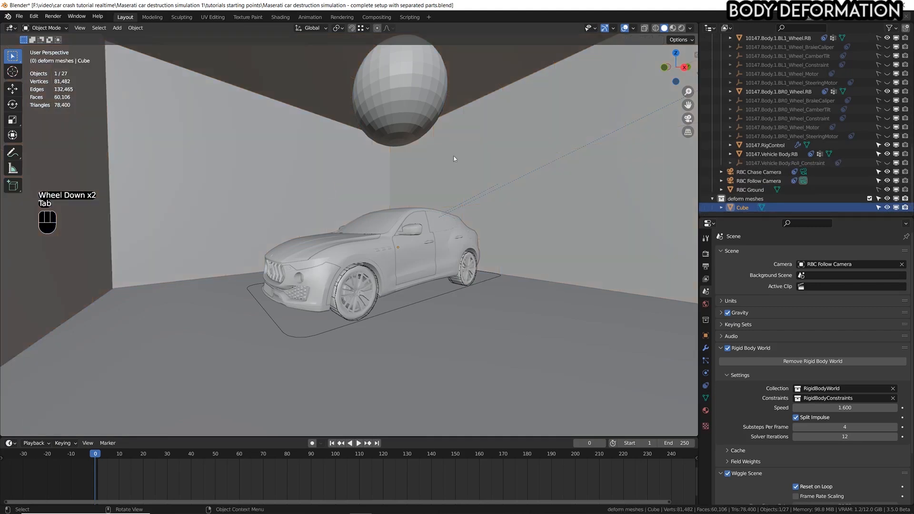
# Add a Subdivision Surface modifier to the cube and set its viewport levels to 2.
pyautogui.click(705, 348)
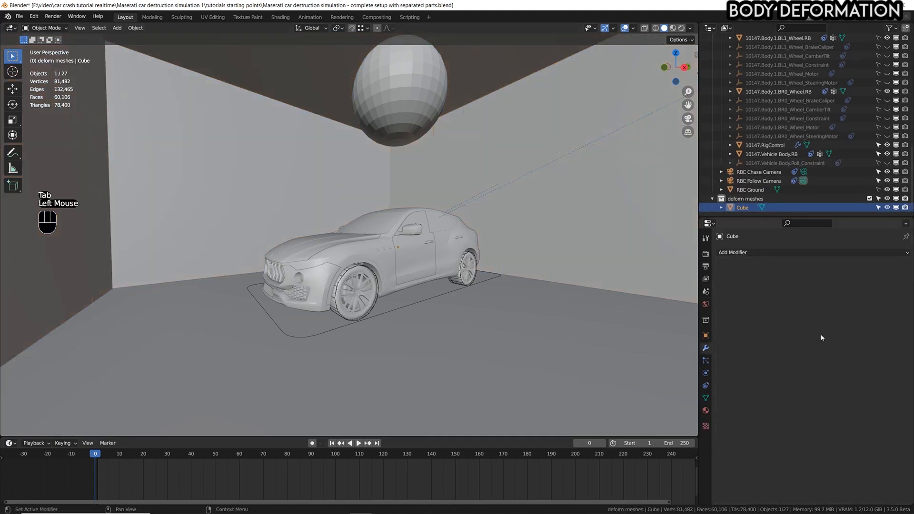
pyautogui.click(760, 251)
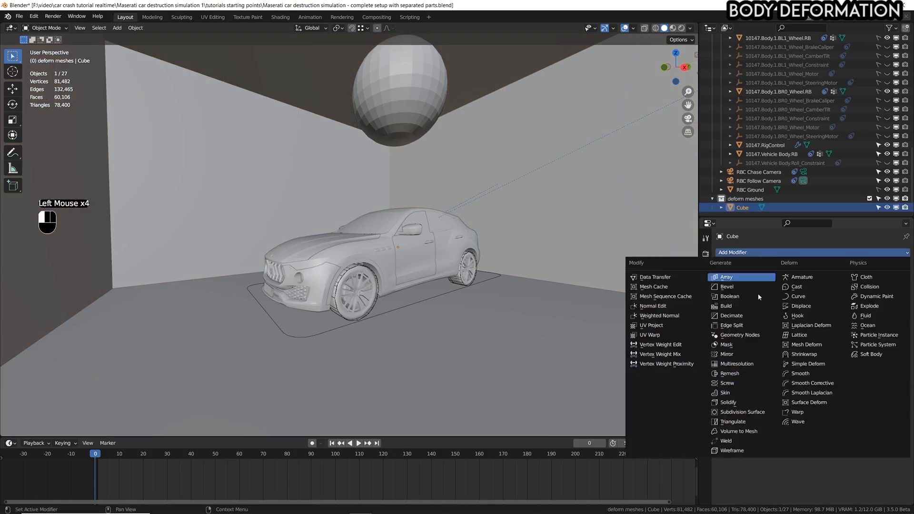
pyautogui.click(742, 412)
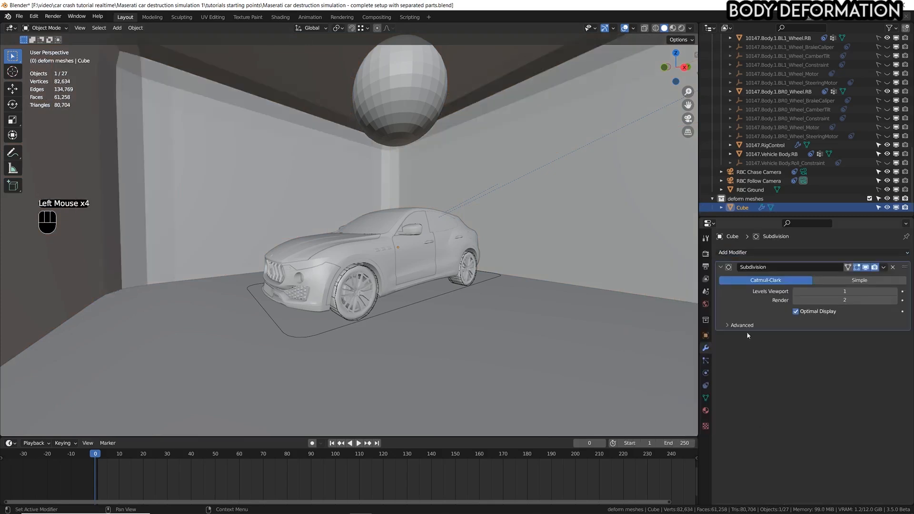
pyautogui.moveTo(819, 291); pyautogui.dragTo(839, 291)
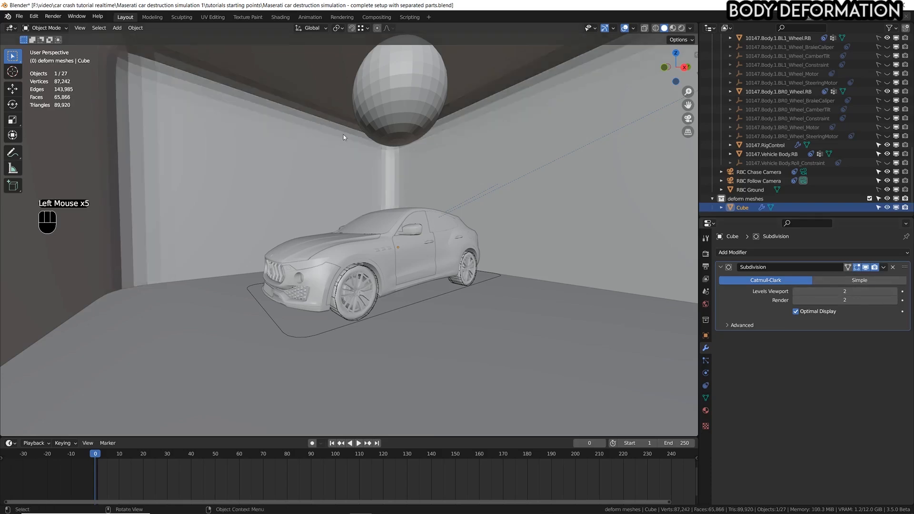
# Add a Shrinkwrap modifier to the cube and pick the car body ORIGINAL object in the viewport as its target.
pyautogui.click(792, 252)
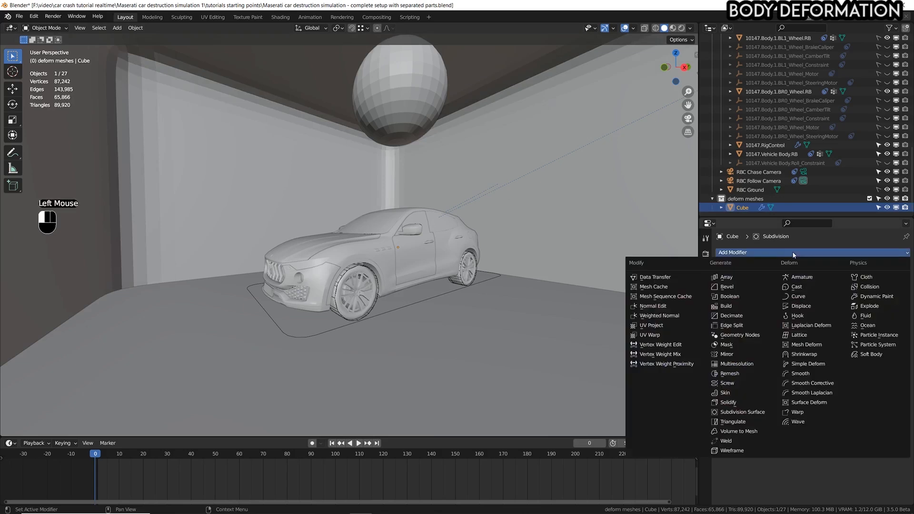
pyautogui.click(803, 355)
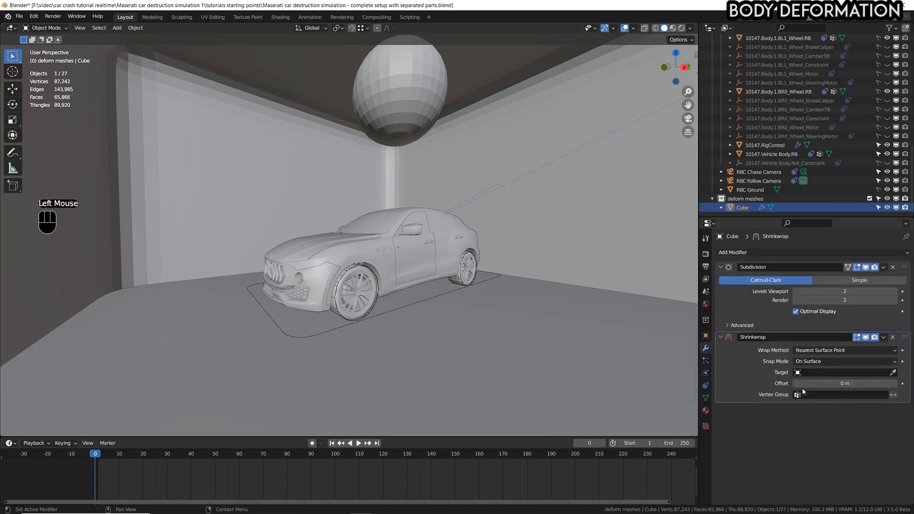
pyautogui.click(893, 372)
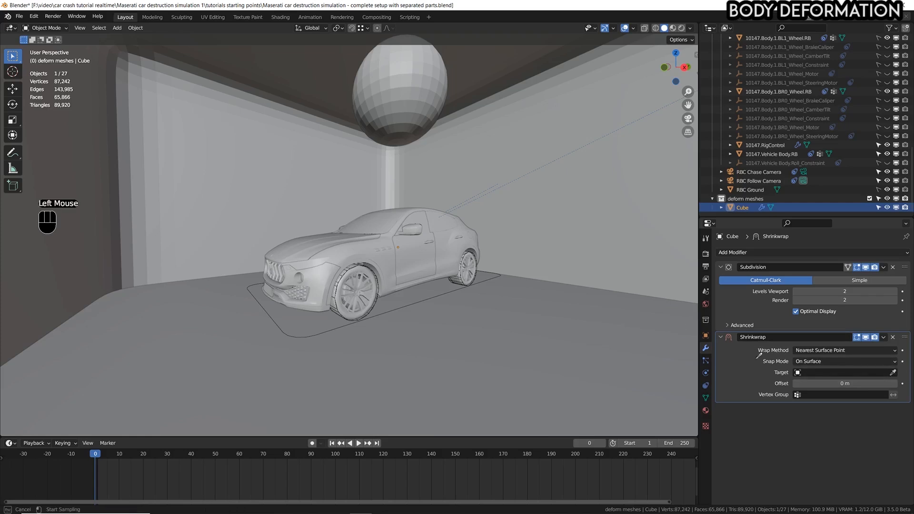
pyautogui.click(448, 243)
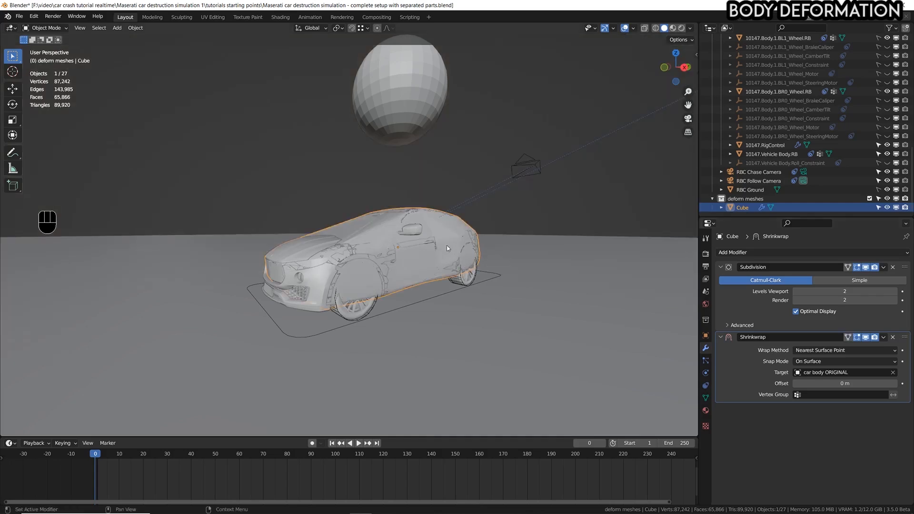
pyautogui.moveTo(409, 238); pyautogui.dragTo(412, 318, button='middle')
pyautogui.scroll(1, 387, 244)
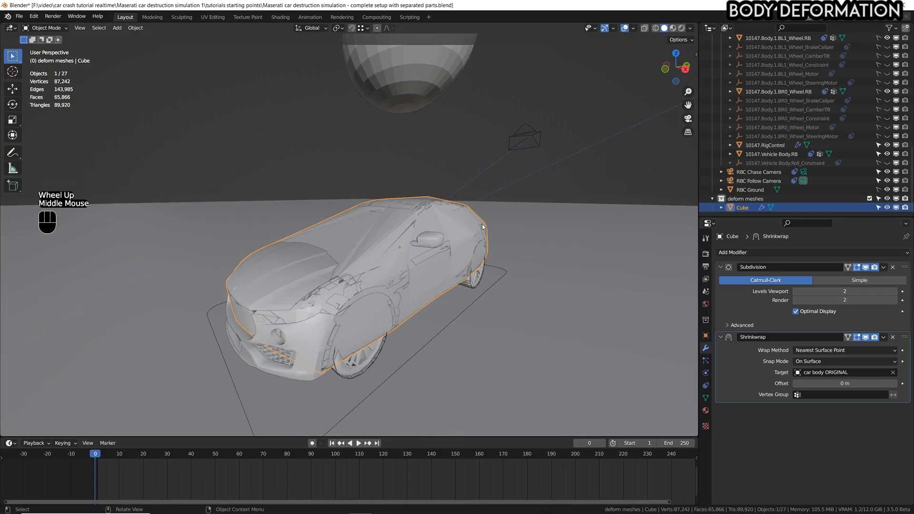
# Select the original car body together with the shrinkwrapped cube and isolate both in local view.
pyautogui.click(420, 202)
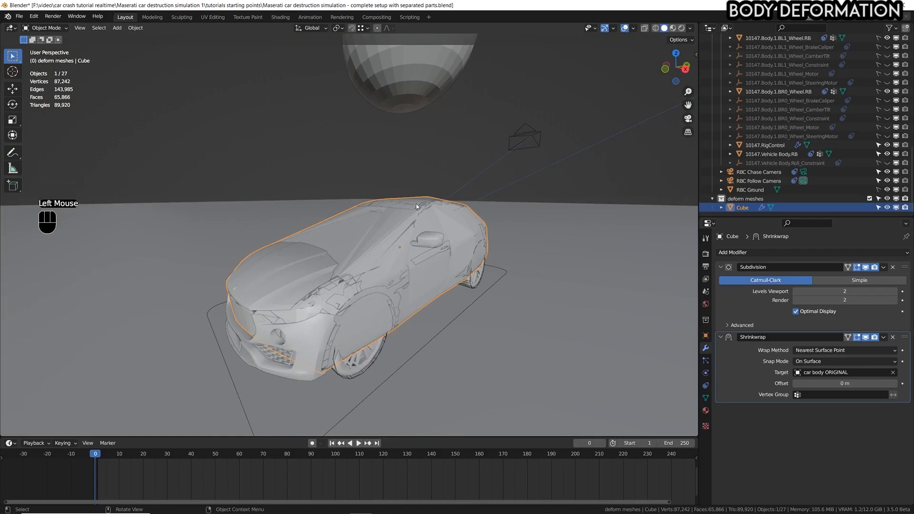
pyautogui.click(409, 208)
pyautogui.click(409, 200)
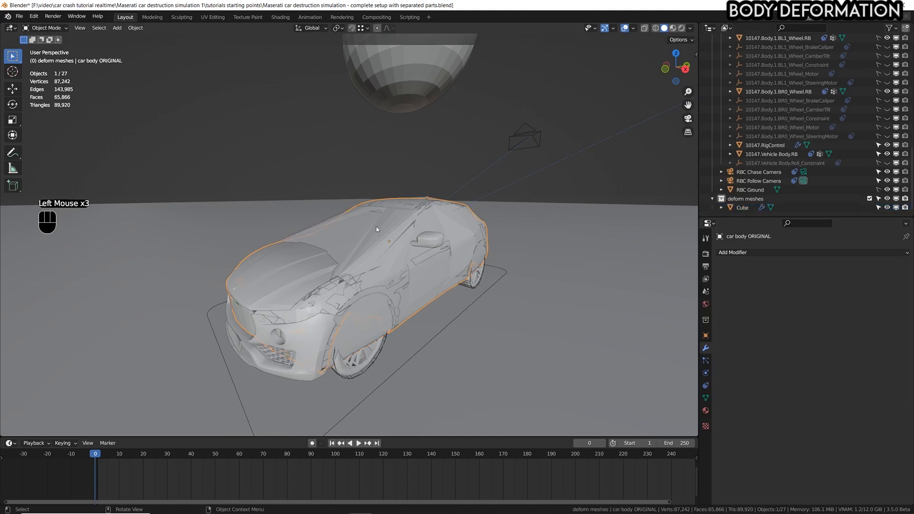
pyautogui.keyDown('shift'); pyautogui.click(341, 221); pyautogui.keyUp('shift')
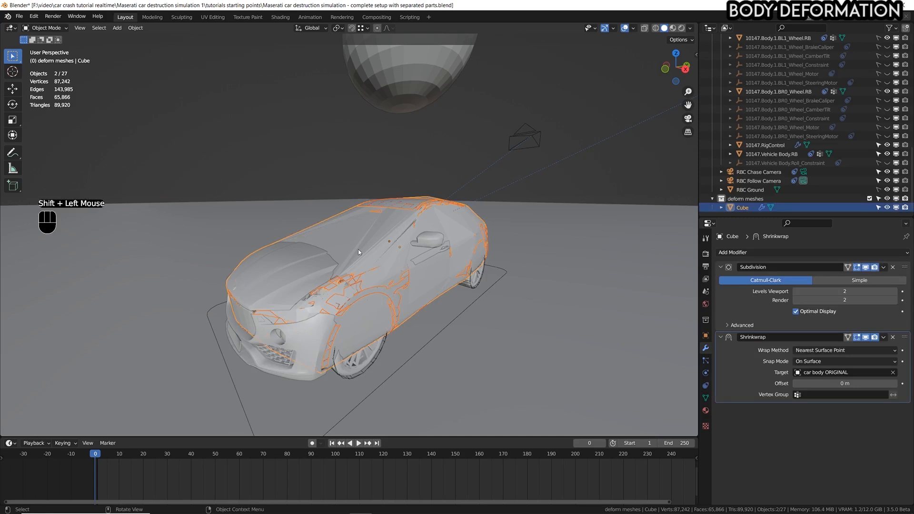
pyautogui.press('KP_Divide')
pyautogui.scroll(1, 312, 259)
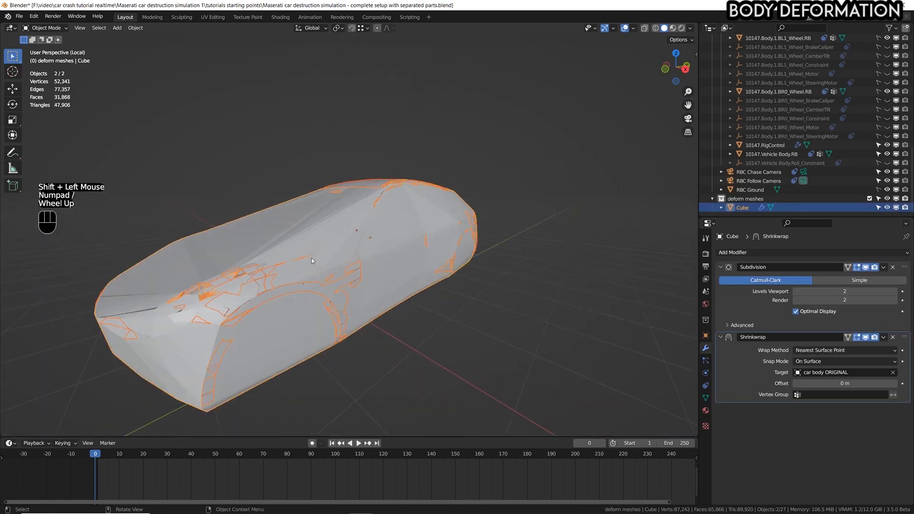
pyautogui.keyDown('shift'); pyautogui.moveTo(311, 258); pyautogui.dragTo(395, 241, button='middle'); pyautogui.keyUp('shift')
pyautogui.scroll(1, 400, 241)
pyautogui.moveTo(409, 239); pyautogui.dragTo(395, 247, button='middle')
# Deselect both objects and set the solid viewport shading color to Random.
pyautogui.click(479, 209)
pyautogui.moveTo(478, 209); pyautogui.dragTo(473, 188, button='middle')
pyautogui.click(691, 28)
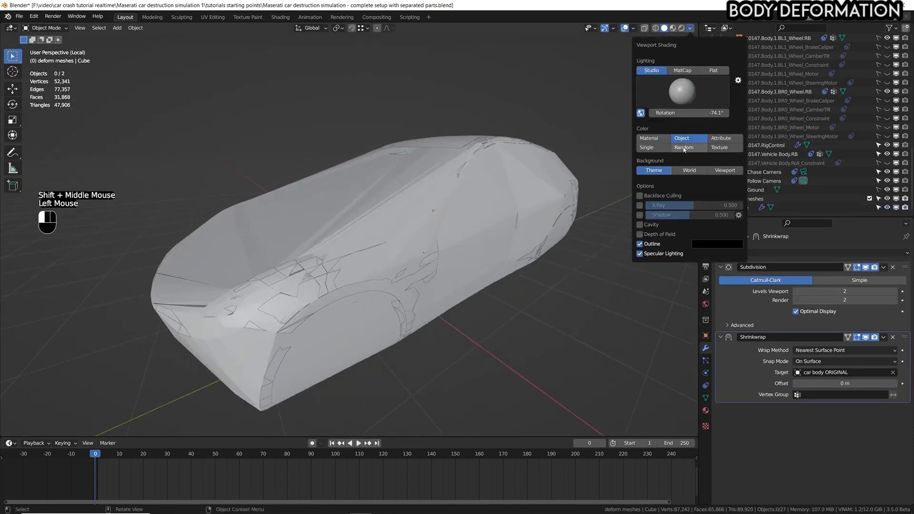
pyautogui.click(684, 146)
# Inspect where the car body pokes through the cube and raise the Shrinkwrap offset to 0.016 m.
pyautogui.scroll(-1, 371, 209)
pyautogui.scroll(1, 370, 209)
pyautogui.moveTo(371, 209)
pyautogui.mouseDown(button='middle')
pyautogui.moveTo(369, 221)
pyautogui.moveTo(399, 215)
pyautogui.mouseUp(button='middle')
pyautogui.scroll(-1, 369, 224)
pyautogui.scroll(-1, 399, 215)
pyautogui.moveTo(399, 215); pyautogui.dragTo(537, 187, button='middle')
pyautogui.scroll(1, 404, 228)
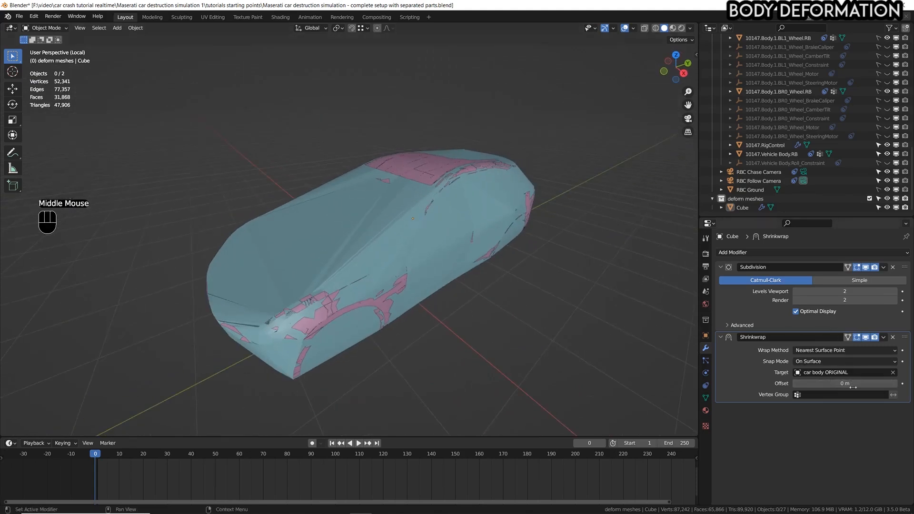
pyautogui.keyDown('shift'); pyautogui.moveTo(845, 382); pyautogui.dragTo(856, 383); pyautogui.keyUp('shift')
pyautogui.moveTo(376, 296); pyautogui.dragTo(598, 235, button='middle')
# Select the shrinkwrapped cube and rename it "Deform body".
pyautogui.click(481, 224)
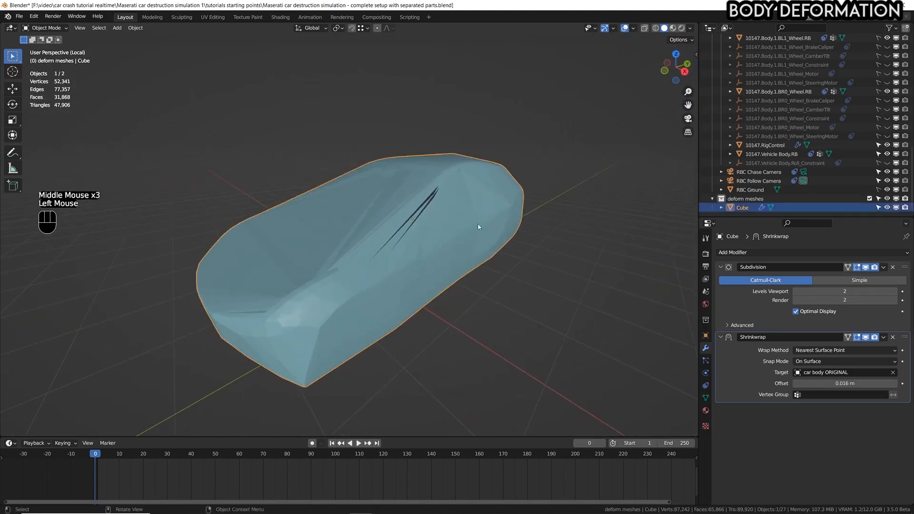
pyautogui.press('g')
pyautogui.scroll(-2, 749, 195)
pyautogui.doubleClick(742, 207)
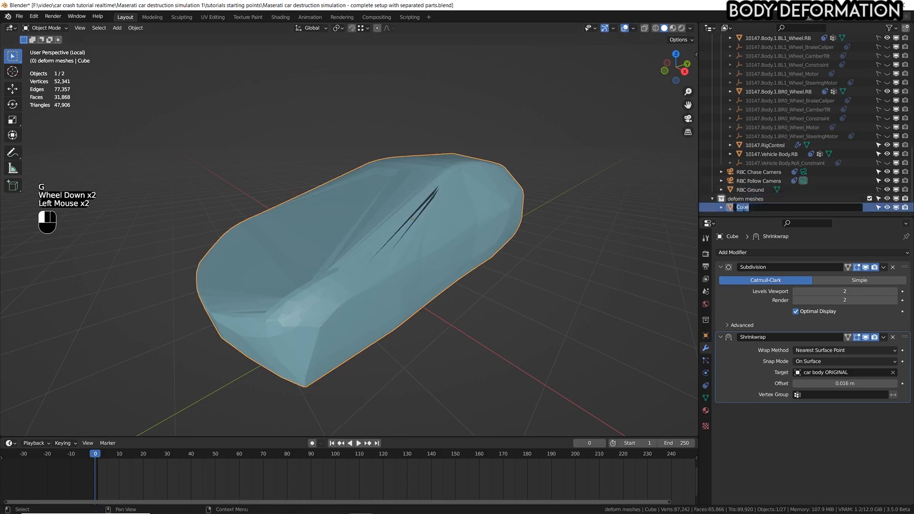
pyautogui.write('Deform body')
pyautogui.press('Return')
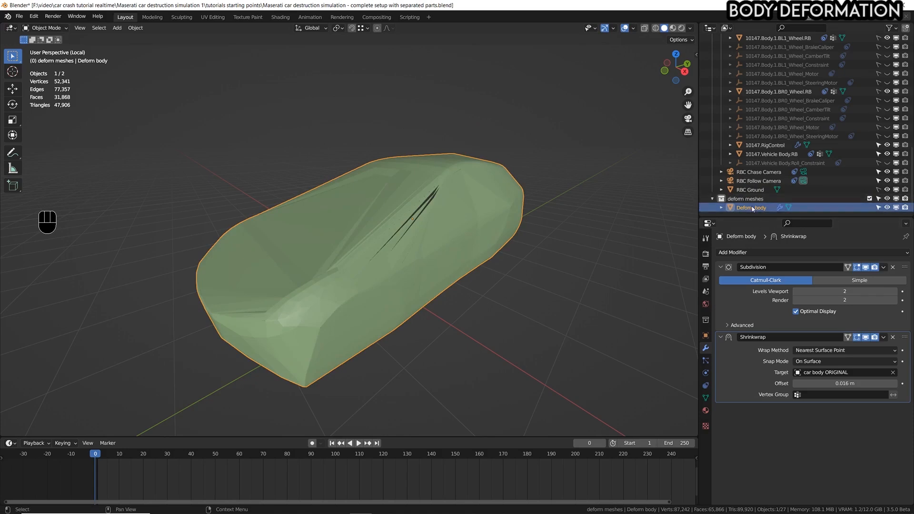
# Enable the wireframe geometry overlay to show the topology of the deform mesh.
pyautogui.moveTo(506, 247); pyautogui.dragTo(471, 233, button='middle')
pyautogui.moveTo(522, 216)
pyautogui.keyDown('shift'); pyautogui.mouseDown(button='middle')
pyautogui.moveTo(510, 220)
pyautogui.moveTo(509, 212)
pyautogui.mouseUp(button='middle'); pyautogui.keyUp('shift')
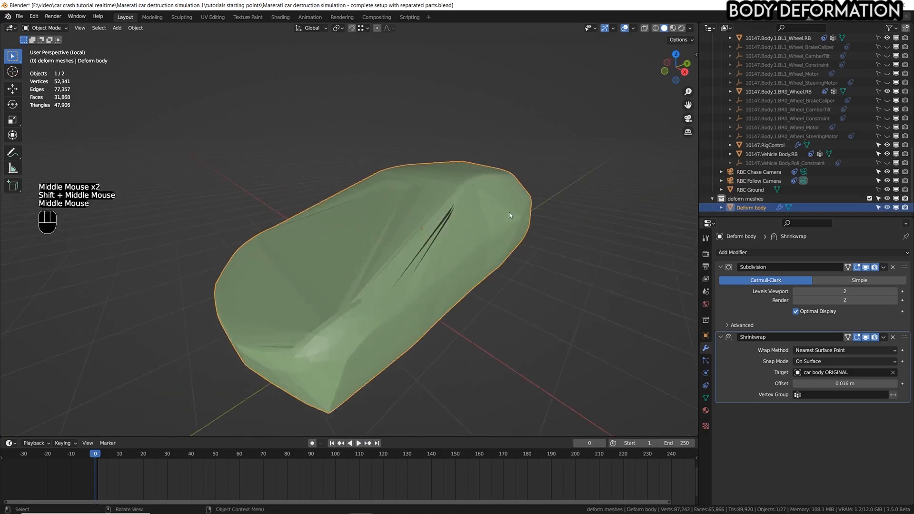
pyautogui.click(633, 29)
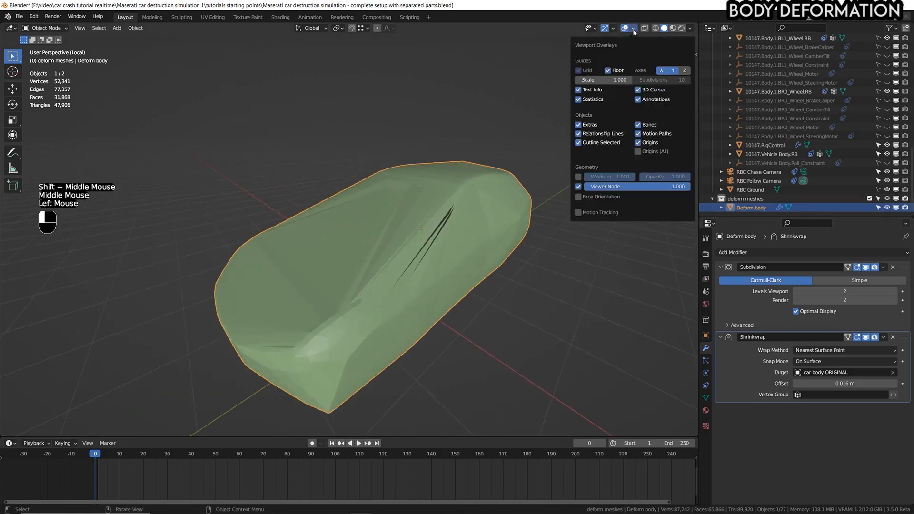
pyautogui.click(579, 176)
pyautogui.moveTo(440, 319); pyautogui.dragTo(388, 247, button='middle')
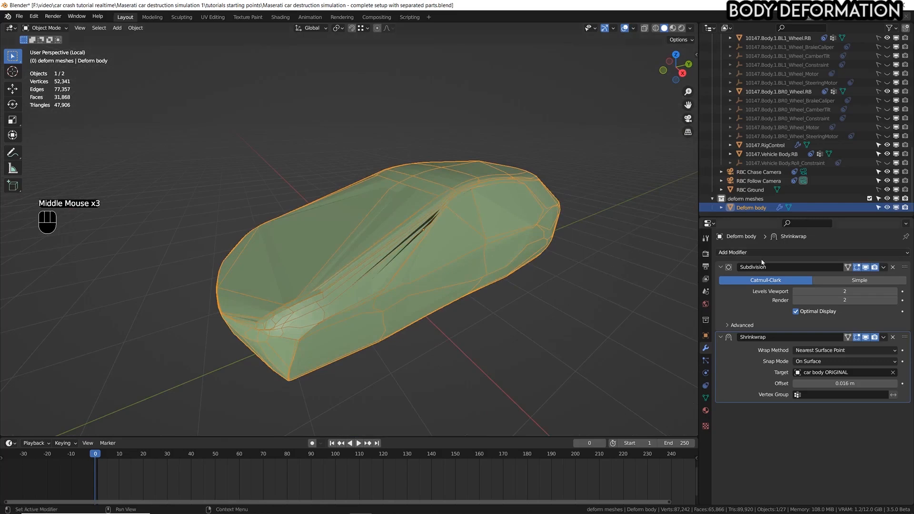
# Add a Remesh modifier in Voxel mode to the deform mesh and enable its smooth shading.
pyautogui.click(773, 247)
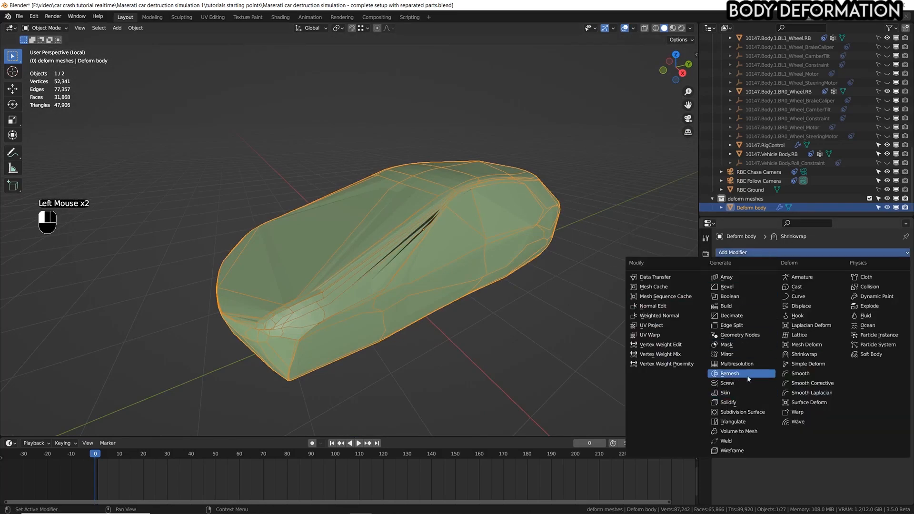
pyautogui.click(749, 379)
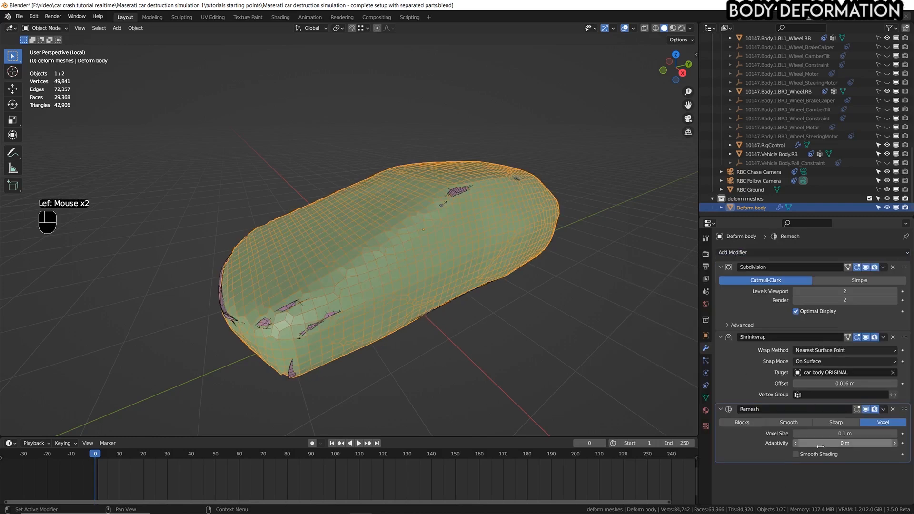
pyautogui.click(805, 452)
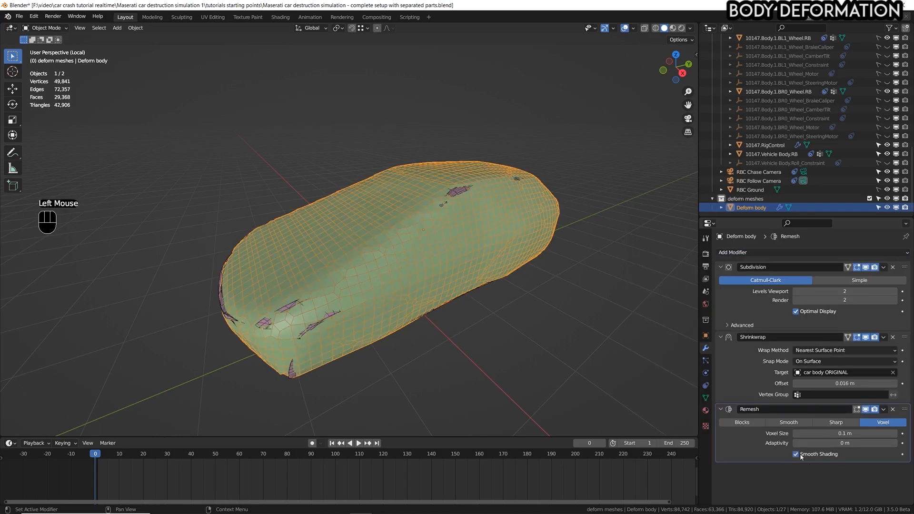
pyautogui.moveTo(476, 287); pyautogui.dragTo(498, 282, button='middle')
pyautogui.keyDown('shift'); pyautogui.scroll(-1, 498, 282); pyautogui.keyUp('shift')
pyautogui.keyDown('shift'); pyautogui.moveTo(498, 282); pyautogui.dragTo(493, 254, button='middle'); pyautogui.keyUp('shift')
pyautogui.moveTo(493, 254); pyautogui.dragTo(455, 248, button='middle')
pyautogui.scroll(1, 460, 244)
pyautogui.moveTo(456, 248)
pyautogui.mouseDown(button='middle')
pyautogui.moveTo(470, 232)
pyautogui.moveTo(458, 257)
pyautogui.mouseUp(button='middle')
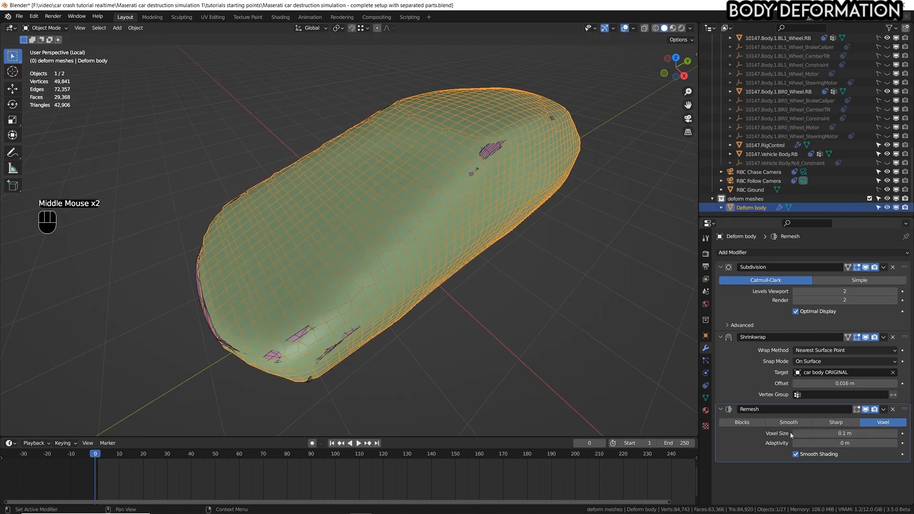
# Increase the Remesh voxel size to 0.138 m and save the file.
pyautogui.moveTo(850, 432)
pyautogui.keyDown('shift'); pyautogui.mouseDown()
pyautogui.moveTo(820, 433)
pyautogui.moveTo(895, 432)
pyautogui.moveTo(866, 432)
pyautogui.mouseUp(); pyautogui.keyUp('shift')
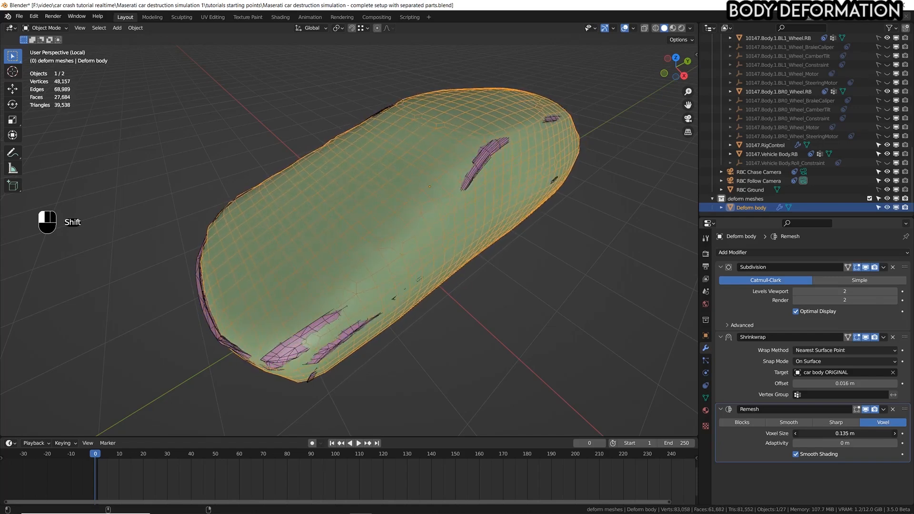
pyautogui.keyDown('shift'); pyautogui.moveTo(866, 432); pyautogui.dragTo(867, 432); pyautogui.keyUp('shift')
pyautogui.moveTo(845, 433)
pyautogui.keyDown('shift'); pyautogui.mouseDown()
pyautogui.moveTo(868, 433)
pyautogui.moveTo(843, 434)
pyautogui.mouseUp(); pyautogui.keyUp('shift')
pyautogui.moveTo(541, 328)
pyautogui.mouseDown(button='middle')
pyautogui.moveTo(566, 321)
pyautogui.moveTo(536, 336)
pyautogui.mouseUp(button='middle')
pyautogui.scroll(-1, 533, 333)
pyautogui.keyDown('shift'); pyautogui.moveTo(504, 285); pyautogui.dragTo(507, 328, button='middle'); pyautogui.keyUp('shift')
pyautogui.moveTo(506, 328); pyautogui.dragTo(488, 286, button='middle')
pyautogui.moveTo(487, 285); pyautogui.dragTo(490, 279, button='middle')
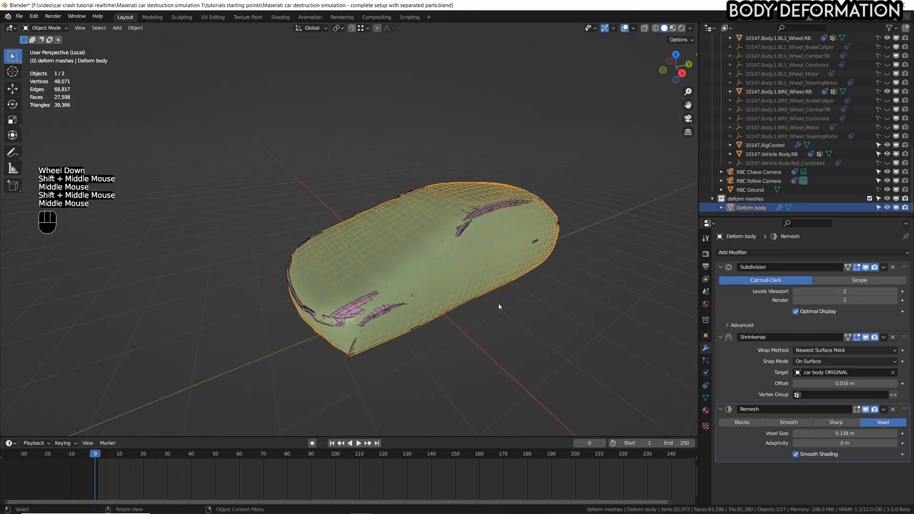
pyautogui.scroll(1, 499, 306)
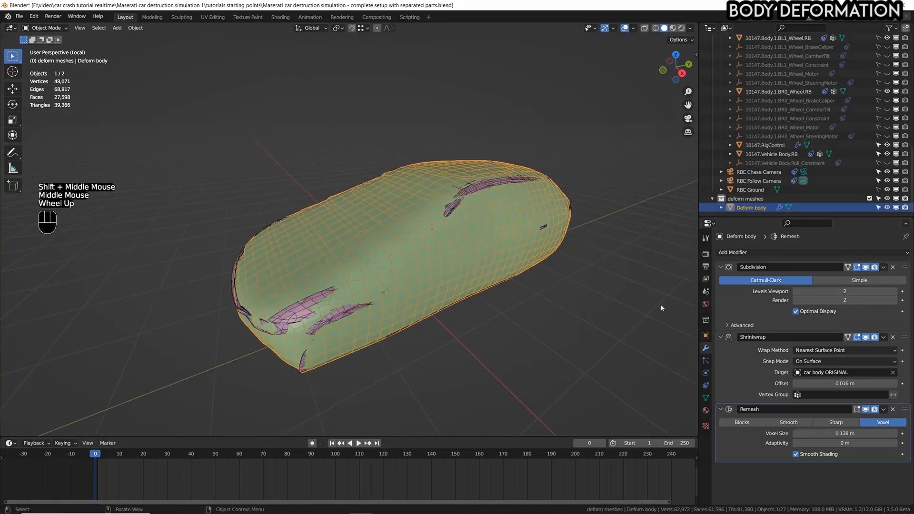
pyautogui.hotkey('ctrl', 's')
# Raise the Shrinkwrap offset to 0.047 m so the deform mesh fully encloses the car body.
pyautogui.moveTo(555, 332); pyautogui.dragTo(607, 309, button='middle')
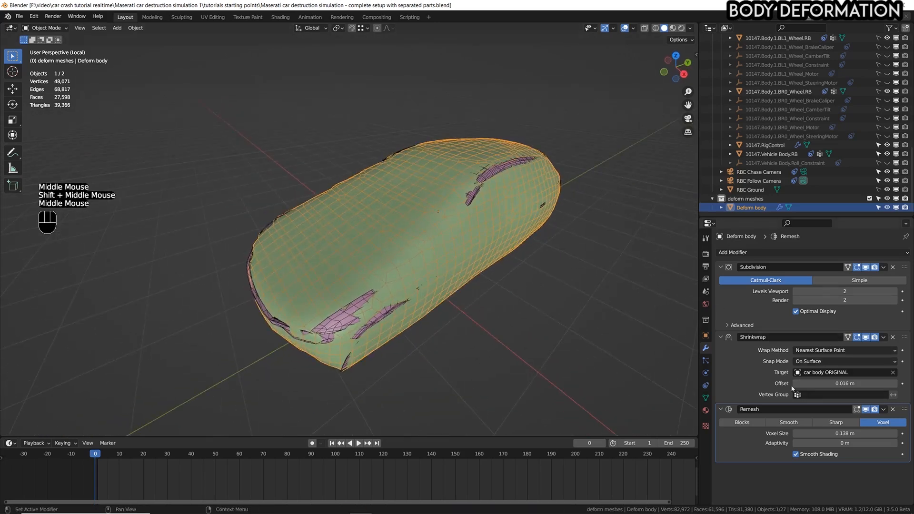
pyautogui.keyDown('shift'); pyautogui.moveTo(838, 379); pyautogui.dragTo(886, 379); pyautogui.keyUp('shift')
pyautogui.moveTo(515, 339); pyautogui.dragTo(380, 234, button='middle')
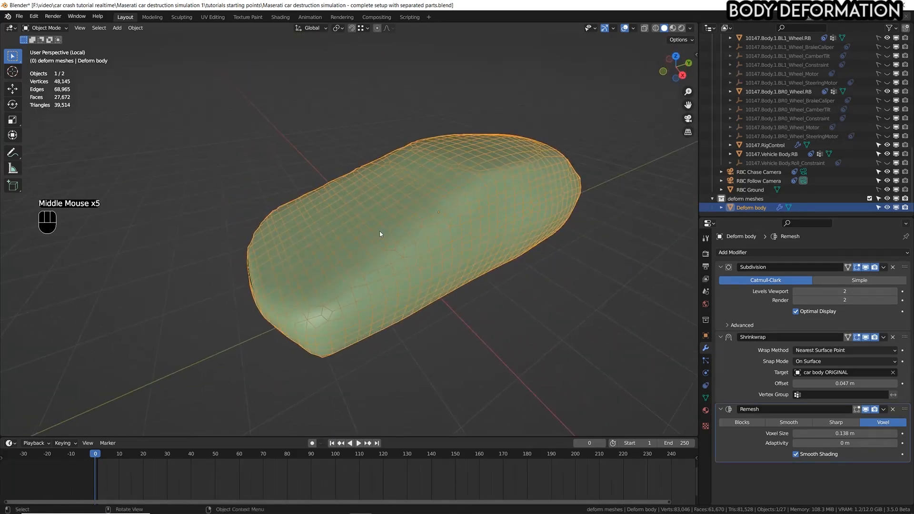
# In the right orthographic view, sketch an annotation stroke around the front end of the deform mesh.
pyautogui.press('KP_3')
pyautogui.keyDown('shift'); pyautogui.moveTo(518, 198); pyautogui.dragTo(476, 265, button='middle'); pyautogui.keyUp('shift')
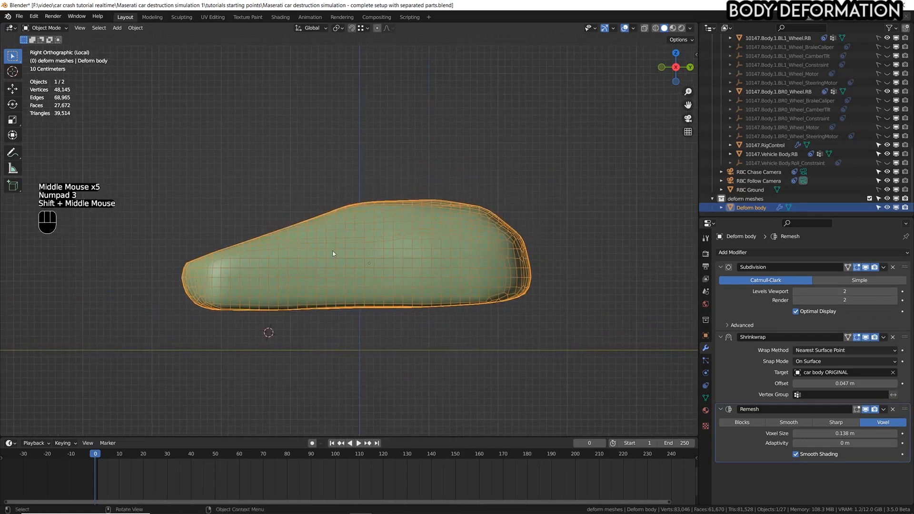
pyautogui.scroll(1, 288, 258)
pyautogui.scroll(1, 288, 258)
pyautogui.keyDown('shift'); pyautogui.moveTo(258, 240); pyautogui.dragTo(275, 255, button='middle'); pyautogui.keyUp('shift')
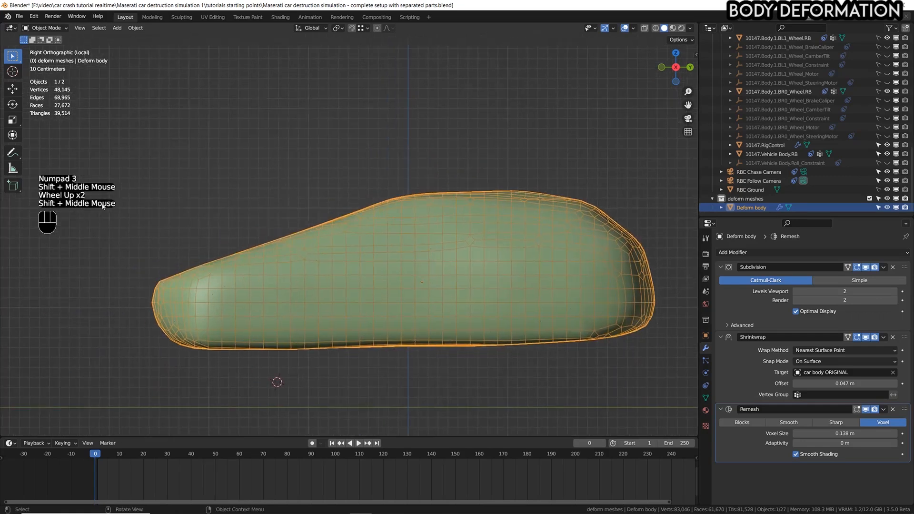
pyautogui.click(12, 152)
pyautogui.moveTo(195, 248); pyautogui.dragTo(138, 270)
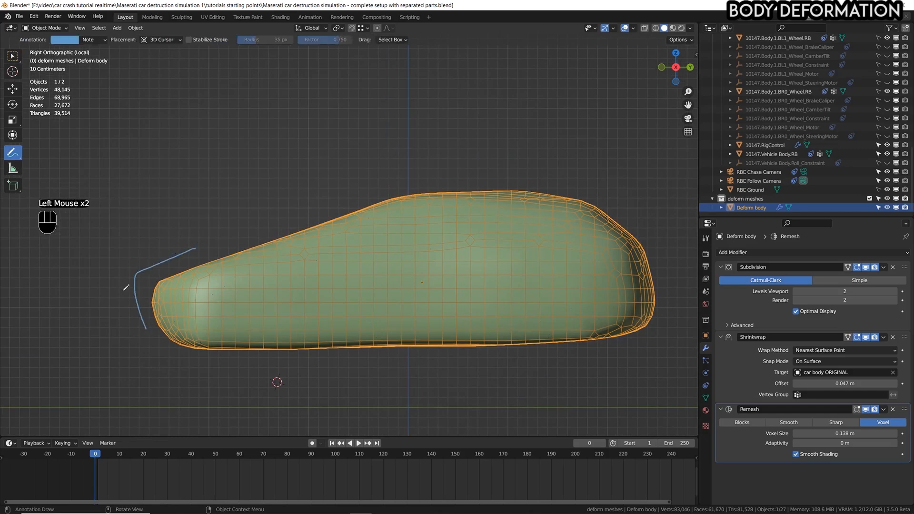
pyautogui.scroll(1, 138, 275)
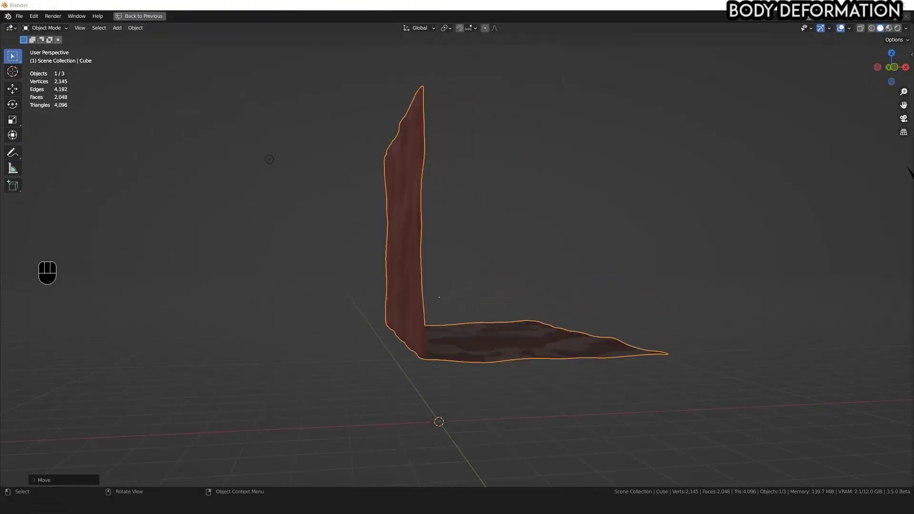
pyautogui.moveTo(447, 296); pyautogui.dragTo(645, 310, button='middle')
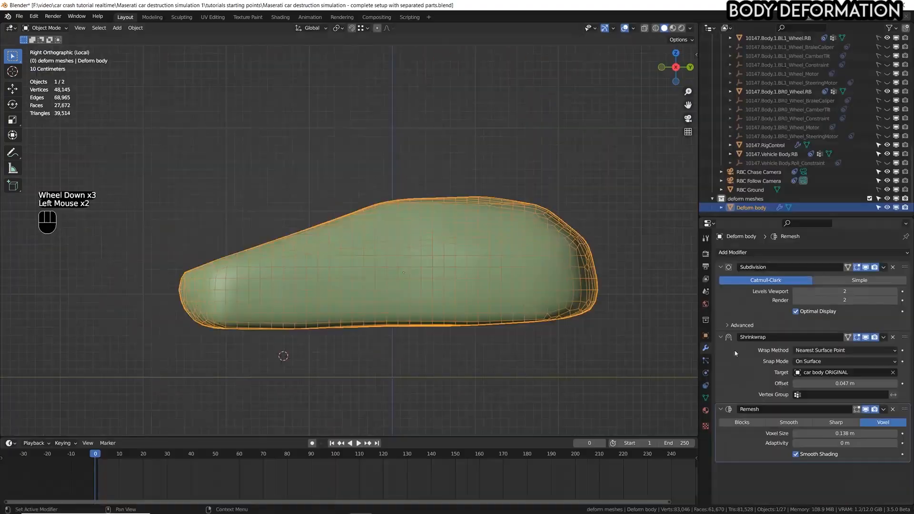
# Add a Smooth modifier to the deform mesh after the Remesh modifier.
pyautogui.click(778, 253)
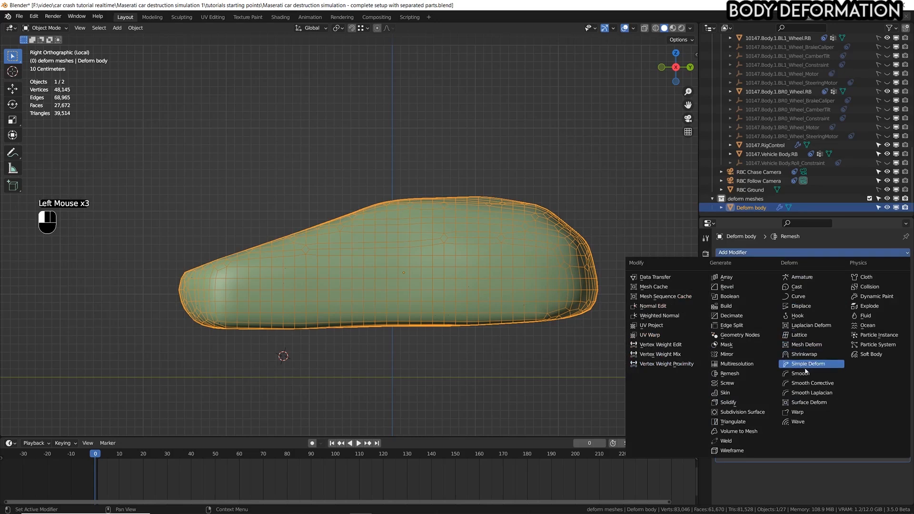
pyautogui.click(802, 373)
pyautogui.scroll(-7, 774, 443)
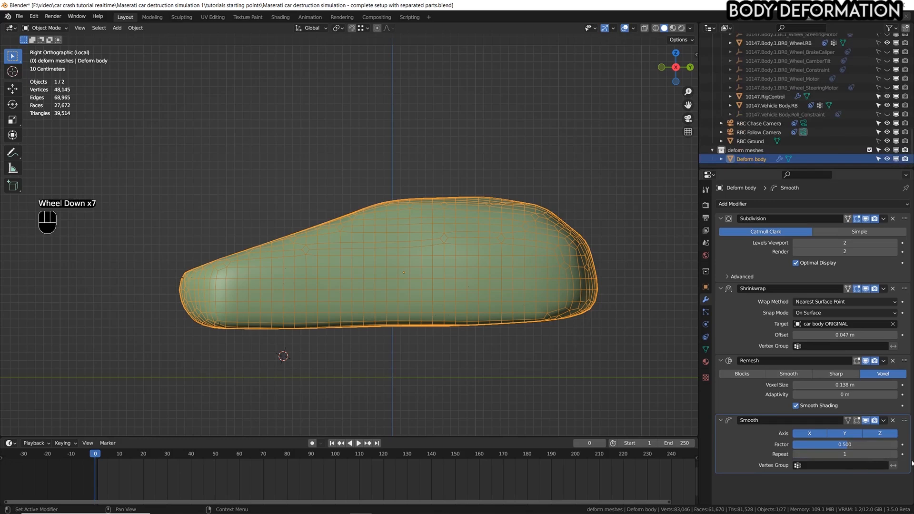
# Set the Smooth modifier's repeat count to 30 and check the mesh against the car body from several angles.
pyautogui.click(895, 454)
pyautogui.click(894, 454)
pyautogui.click(895, 454)
pyautogui.click(895, 454)
pyautogui.click(894, 454)
pyautogui.click(895, 454)
pyautogui.click(895, 454)
pyautogui.click(894, 454)
pyautogui.click(894, 454)
pyautogui.click(894, 454)
pyautogui.click(894, 454)
pyautogui.click(894, 454)
pyautogui.click(894, 454)
pyautogui.moveTo(855, 451); pyautogui.dragTo(901, 451)
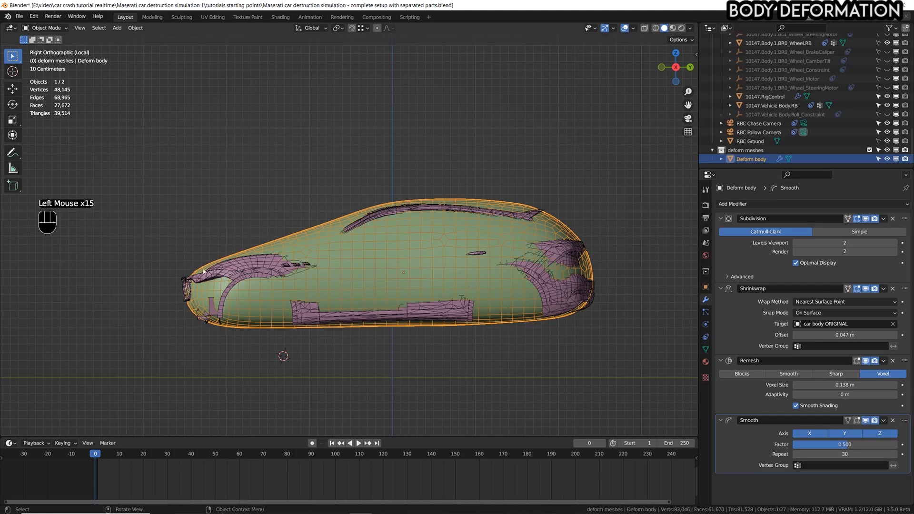
pyautogui.scroll(-2, 366, 296)
pyautogui.moveTo(369, 282); pyautogui.dragTo(430, 307, button='middle')
pyautogui.keyDown('shift'); pyautogui.moveTo(437, 339); pyautogui.dragTo(448, 323, button='middle'); pyautogui.keyUp('shift')
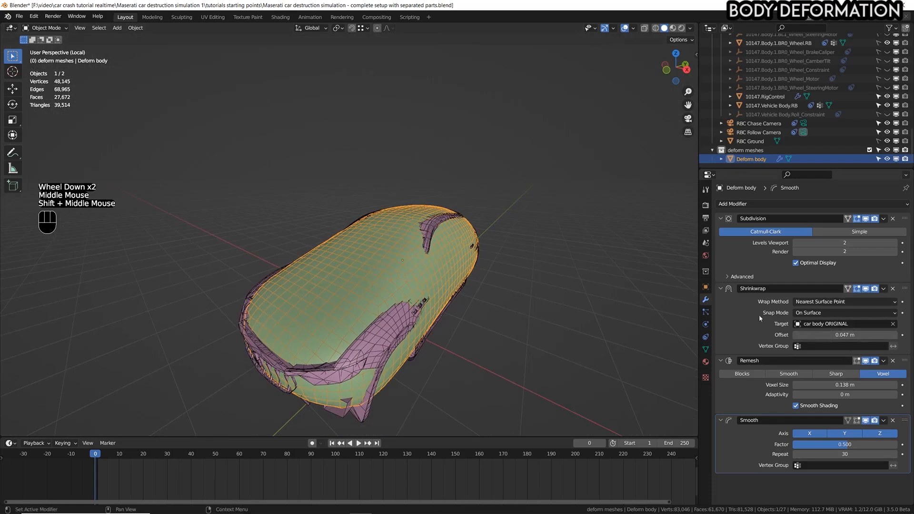
# Raise the deform mesh's Shrinkwrap offset to 0.12 m so it encloses the smoothed-over areas of the car body.
pyautogui.keyDown('shift'); pyautogui.moveTo(844, 334); pyautogui.dragTo(878, 335); pyautogui.keyUp('shift')
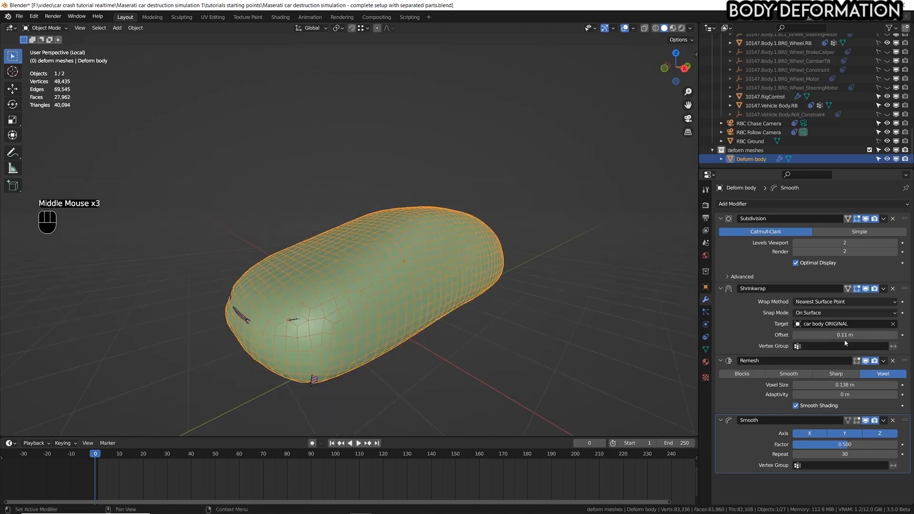
pyautogui.keyDown('shift'); pyautogui.moveTo(844, 339); pyautogui.dragTo(847, 338); pyautogui.keyUp('shift')
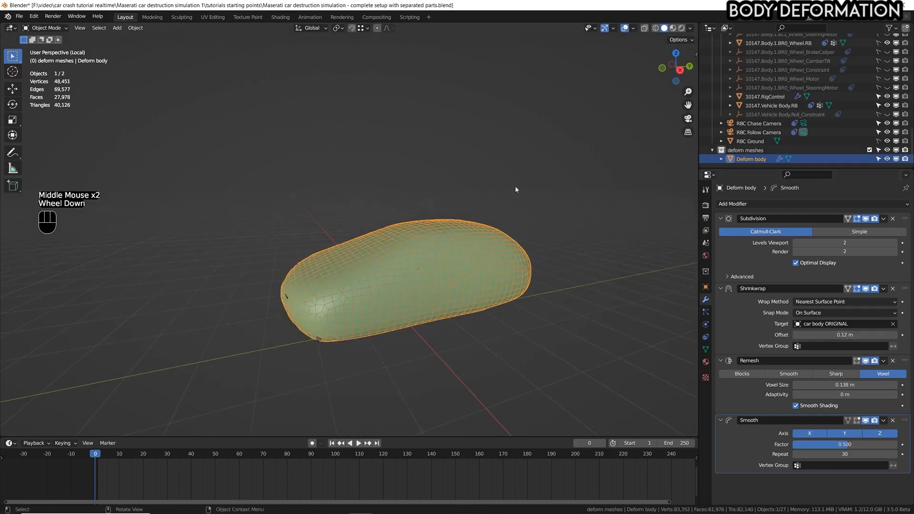
pyautogui.scroll(1, 516, 190)
pyautogui.moveTo(418, 277); pyautogui.dragTo(371, 251, button='middle')
pyautogui.keyDown('shift'); pyautogui.moveTo(376, 223); pyautogui.dragTo(419, 186, button='middle'); pyautogui.keyUp('shift')
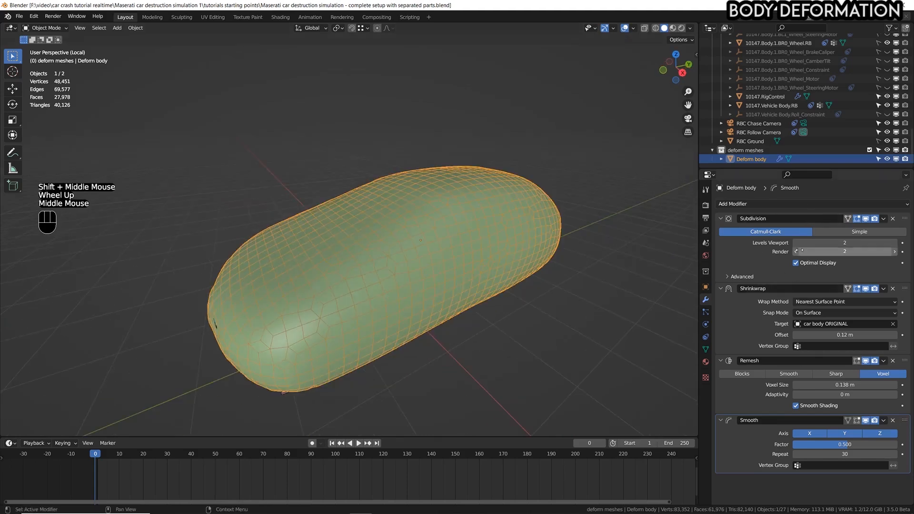
# Apply the Subdivision, Shrinkwrap, Remesh and Smooth modifiers on the deform mesh in stack order.
pyautogui.click(866, 219)
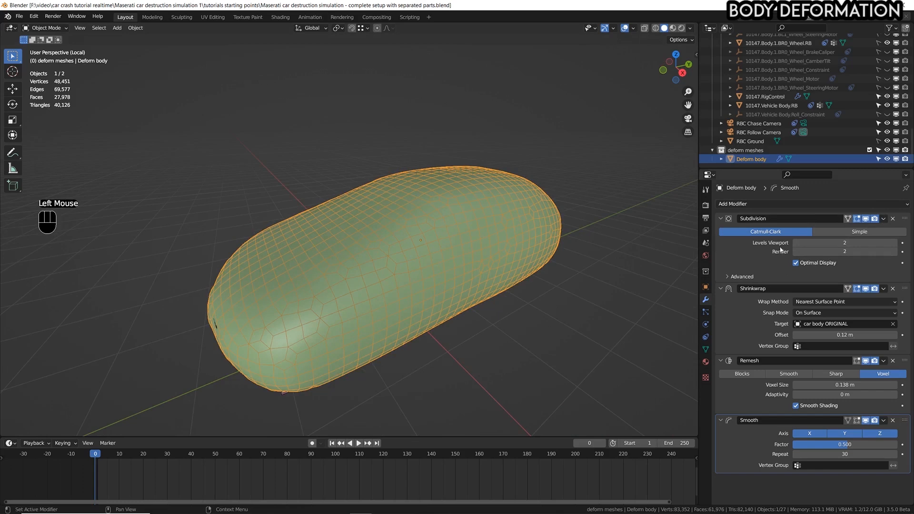
pyautogui.click(883, 219)
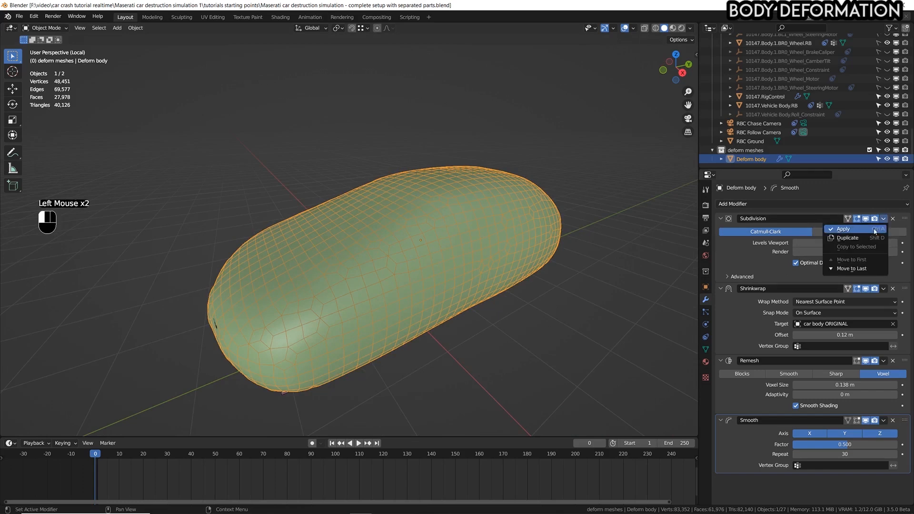
pyautogui.click(874, 229)
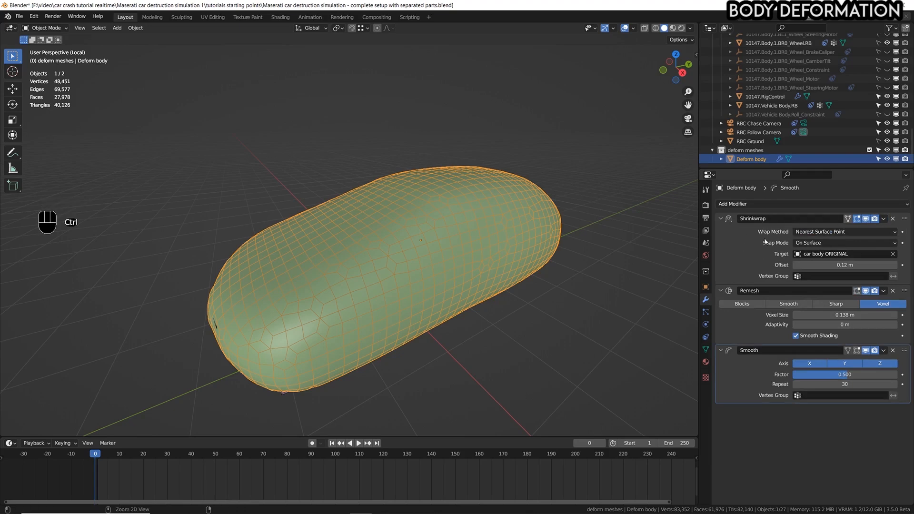
pyautogui.hotkey('ctrl', 'a')
pyautogui.hotkey('ctrl', 'a')
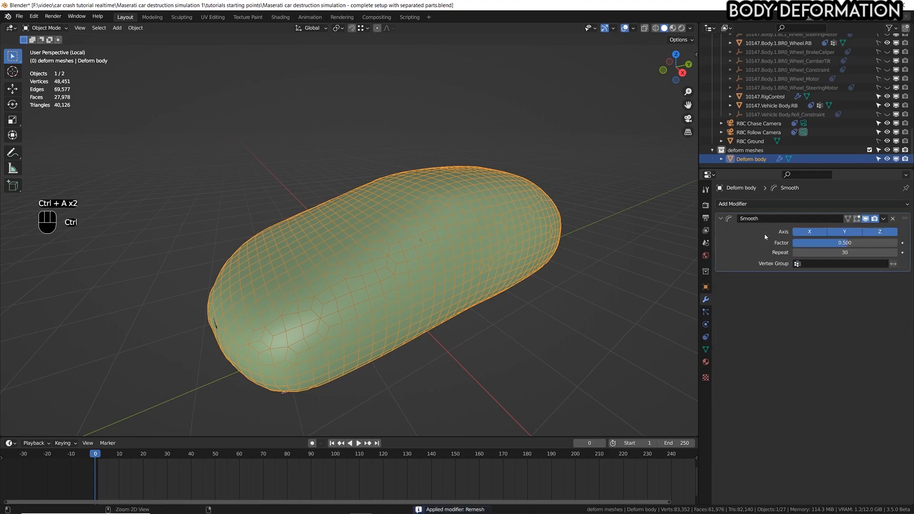
pyautogui.hotkey('ctrl', 'a')
# Check the deform mesh's shape from several angles and enter Edit Mode on it.
pyautogui.moveTo(403, 211); pyautogui.dragTo(442, 194, button='middle')
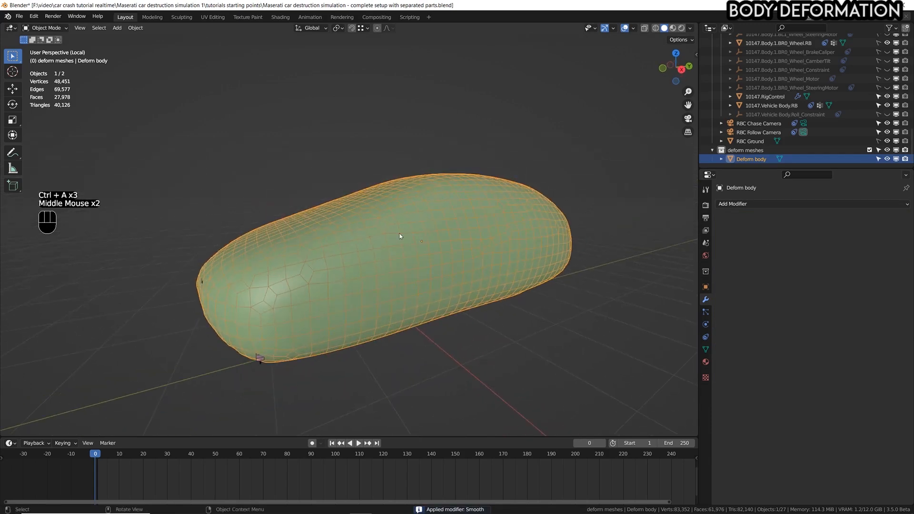
pyautogui.scroll(-2, 400, 236)
pyautogui.moveTo(399, 236)
pyautogui.mouseDown(button='middle')
pyautogui.moveTo(398, 219)
pyautogui.moveTo(396, 248)
pyautogui.mouseUp(button='middle')
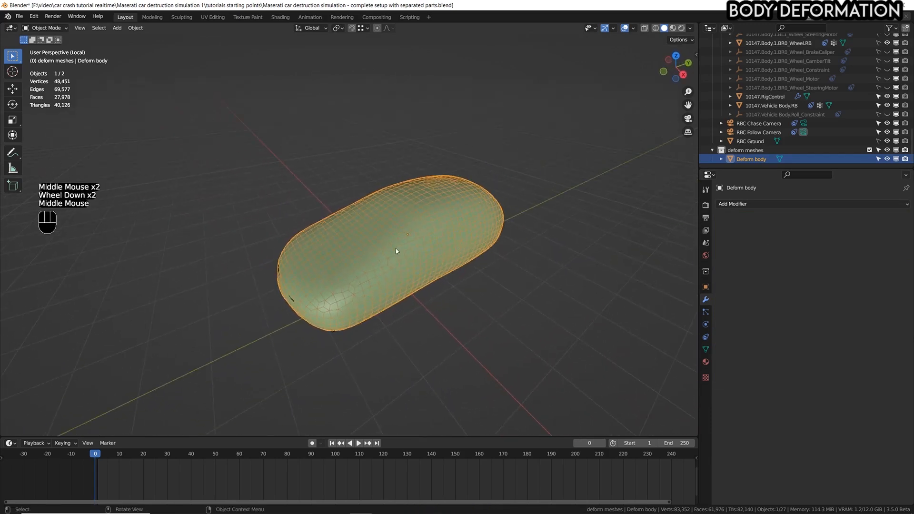
pyautogui.scroll(2, 407, 229)
pyautogui.press('Tab')
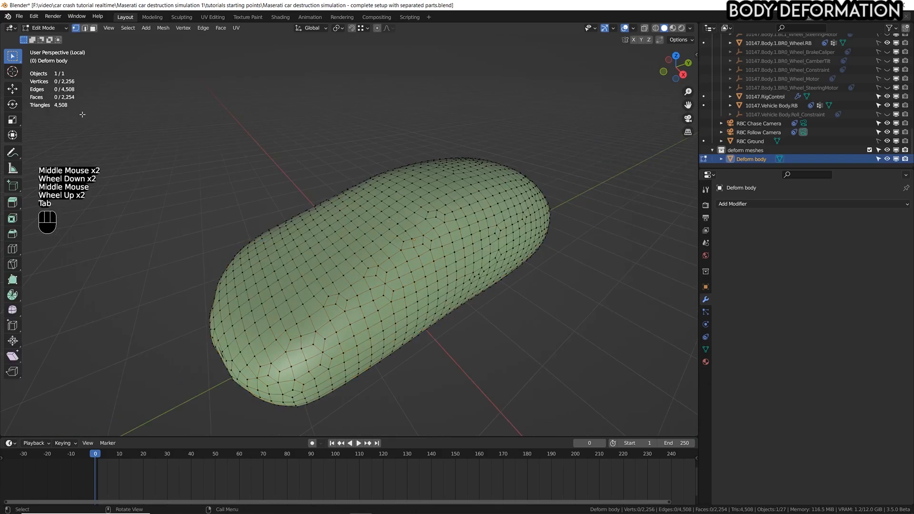
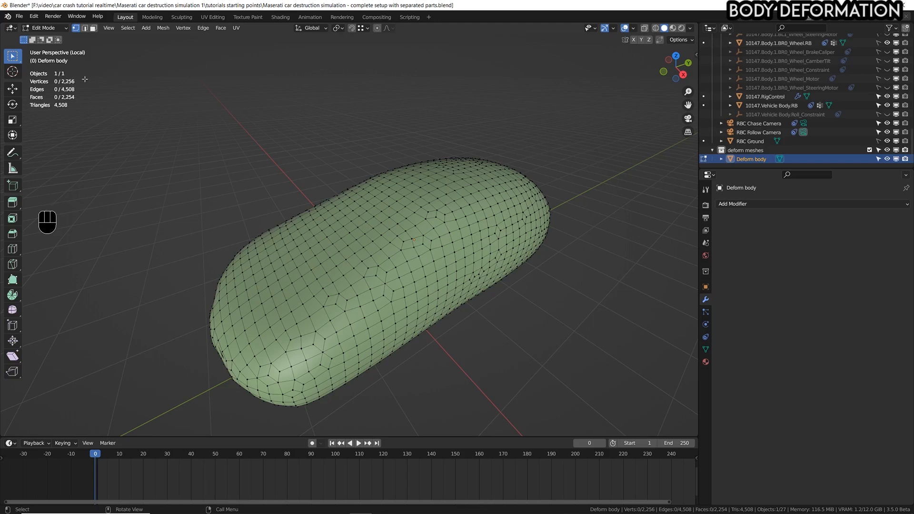
# Leave Edit Mode and undo applying the deform mesh's Subdivision, Shrinkwrap, Remesh and Smooth modifiers.
pyautogui.press('Tab')
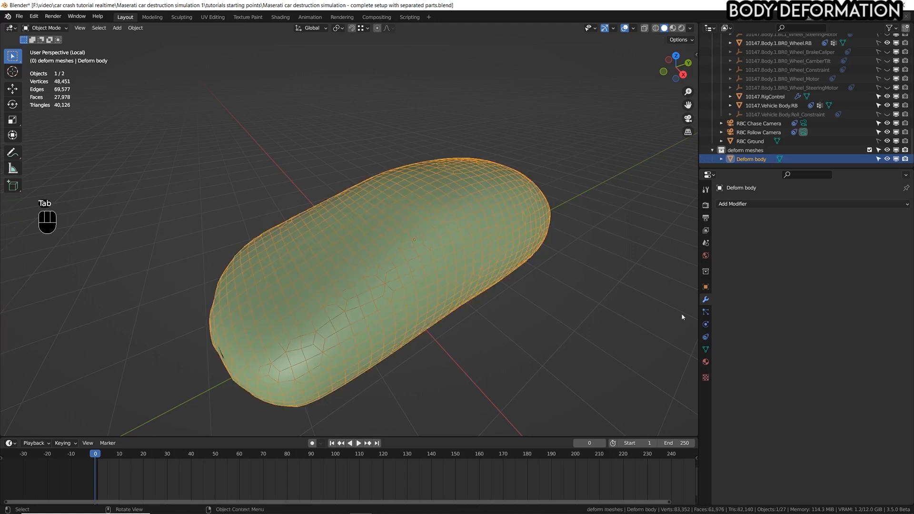
pyautogui.hotkey('ctrl', 'z')
pyautogui.hotkey('ctrl', 'z')
pyautogui.hotkey('ctrl', 'z')
pyautogui.hotkey('ctrl', 'z')
pyautogui.hotkey('ctrl', 'z')
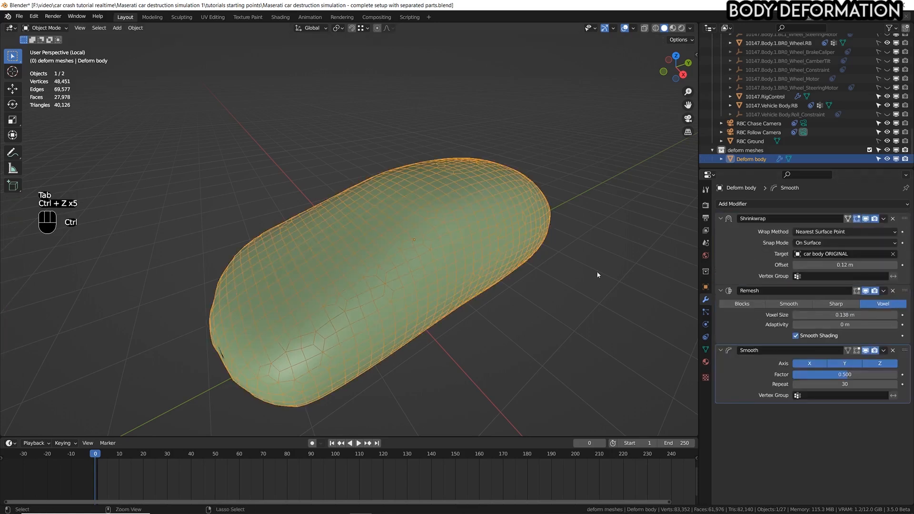
pyautogui.hotkey('ctrl', 'z')
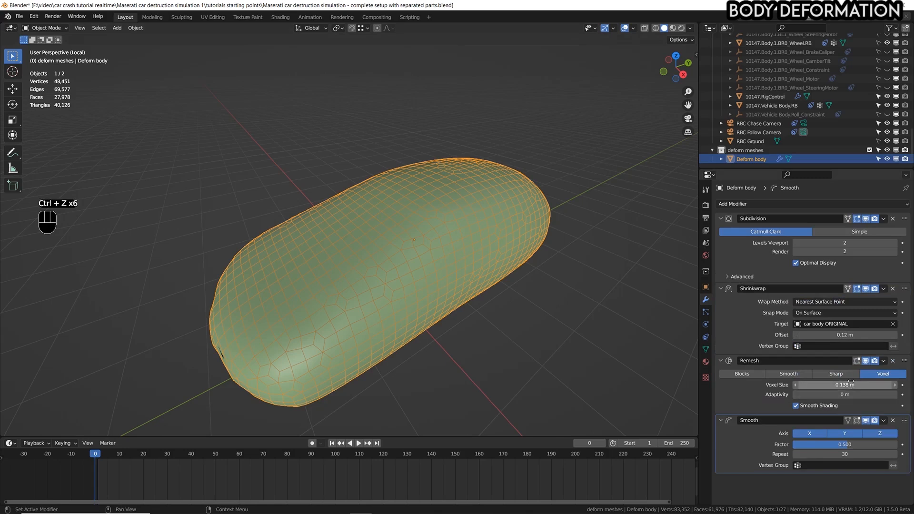
# Set the Remesh modifier's voxel size to 0.14 m and check the deform mesh against the car body.
pyautogui.moveTo(845, 385)
pyautogui.keyDown('shift'); pyautogui.mouseDown()
pyautogui.moveTo(869, 384)
pyautogui.moveTo(848, 384)
pyautogui.mouseUp(); pyautogui.keyUp('shift')
pyautogui.moveTo(452, 328); pyautogui.dragTo(501, 325, button='middle')
pyautogui.scroll(-1, 481, 335)
pyautogui.moveTo(621, 412); pyautogui.dragTo(803, 258, button='middle')
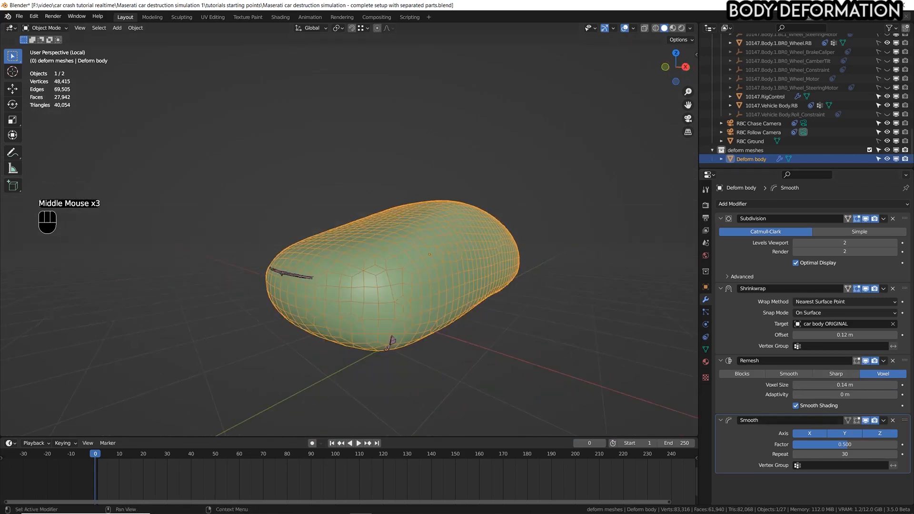
# Apply all four modifiers on the deform mesh from the top of the stack down.
pyautogui.click(884, 219)
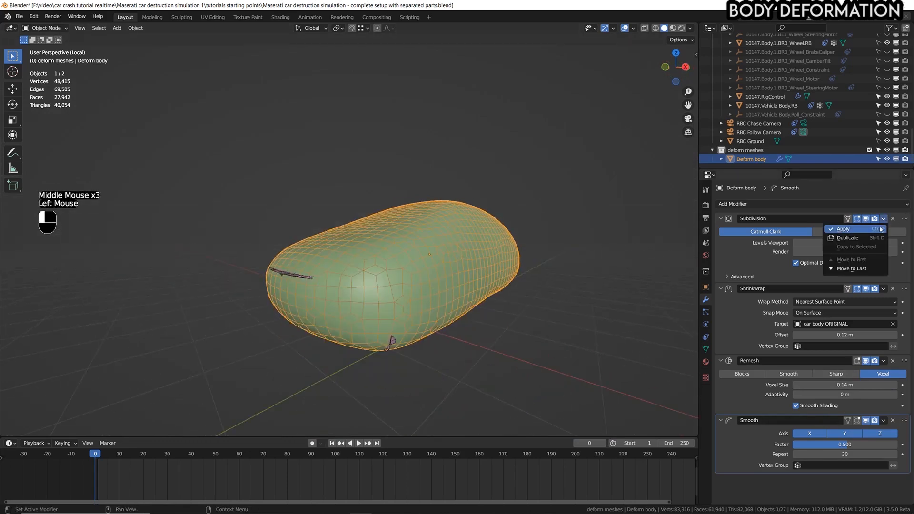
pyautogui.hotkey('ctrl', 'a')
pyautogui.hotkey('ctrl', 'a')
pyautogui.hotkey('ctrl', 'a')
pyautogui.hotkey('ctrl', 'a')
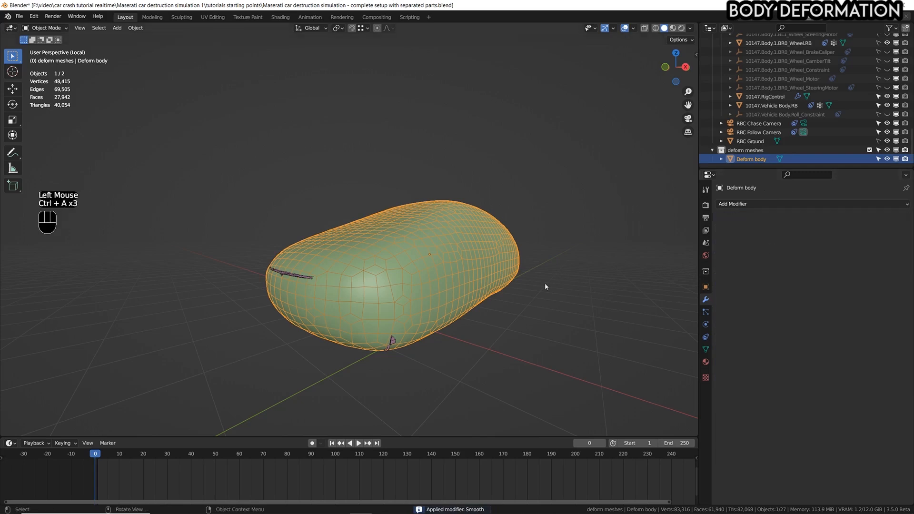
# Examine the applied deform mesh's topology and vertex count in Edit Mode, then return to Object Mode.
pyautogui.moveTo(545, 284); pyautogui.dragTo(430, 279, button='middle')
pyautogui.press('Tab')
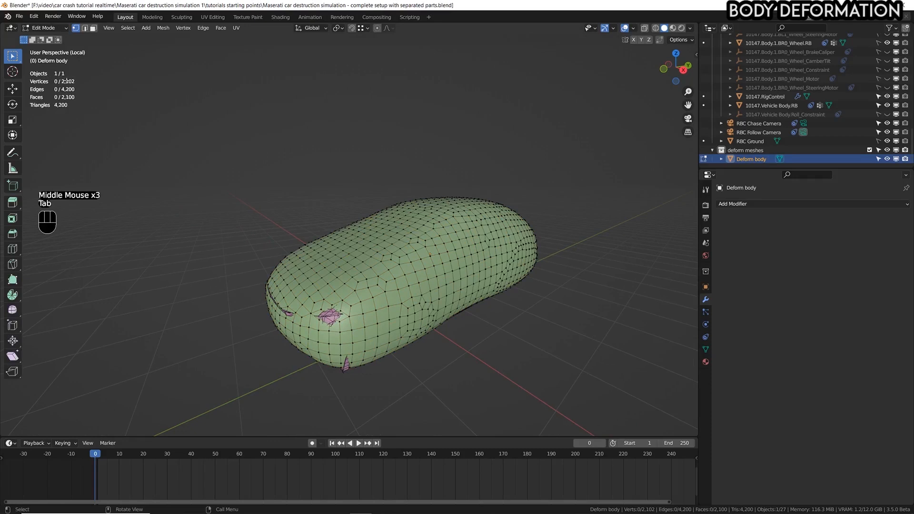
pyautogui.moveTo(451, 270); pyautogui.dragTo(483, 320, button='middle')
pyautogui.scroll(-1, 476, 309)
pyautogui.press('Tab')
pyautogui.scroll(1, 467, 295)
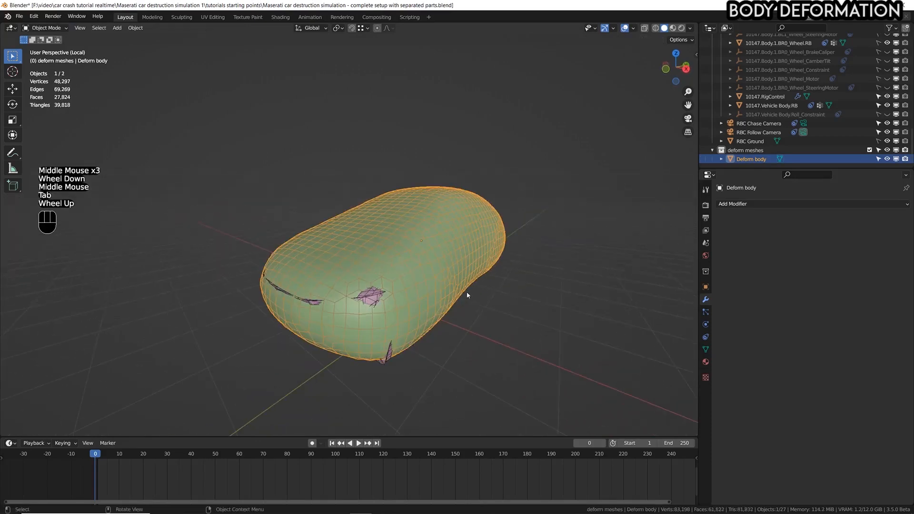
# Turn off the wireframe overlay and look for car body parts poking through the deform mesh.
pyautogui.click(632, 29)
pyautogui.click(578, 177)
pyautogui.moveTo(479, 299)
pyautogui.mouseDown(button='middle')
pyautogui.moveTo(441, 236)
pyautogui.moveTo(456, 230)
pyautogui.moveTo(471, 240)
pyautogui.moveTo(476, 267)
pyautogui.moveTo(461, 300)
pyautogui.mouseUp(button='middle')
pyautogui.scroll(-1, 515, 197)
pyautogui.moveTo(515, 197); pyautogui.dragTo(405, 276, button='middle')
pyautogui.scroll(2, 393, 308)
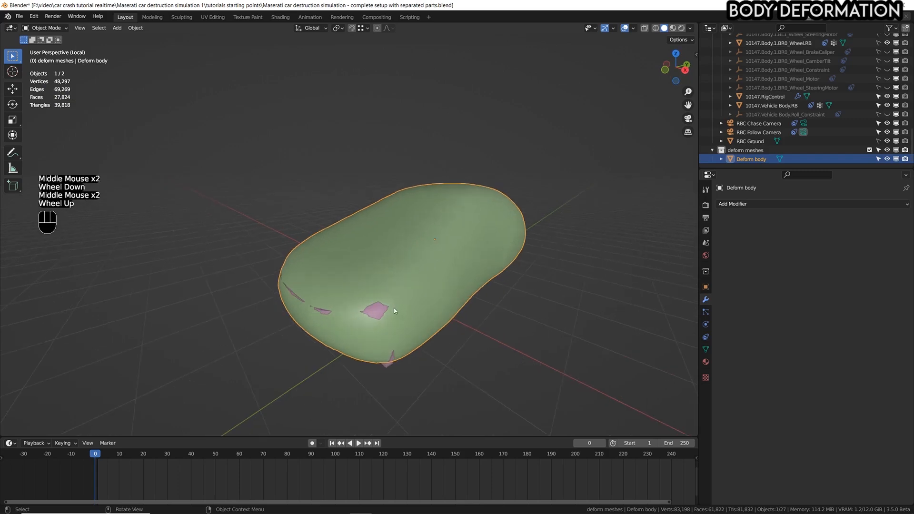
# Switch the deform mesh to Sculpt Mode and maximize the 3D viewport.
pyautogui.click(367, 232)
pyautogui.press('g')
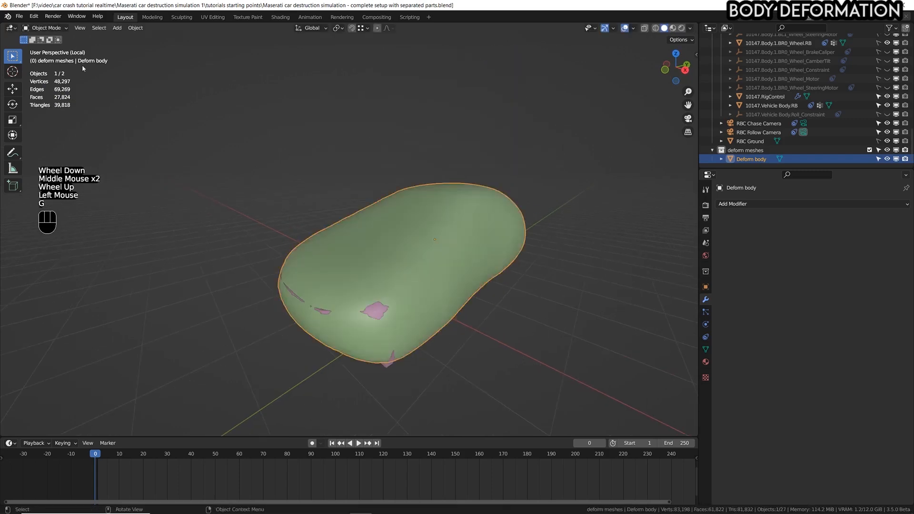
pyautogui.click(83, 68)
pyautogui.click(56, 28)
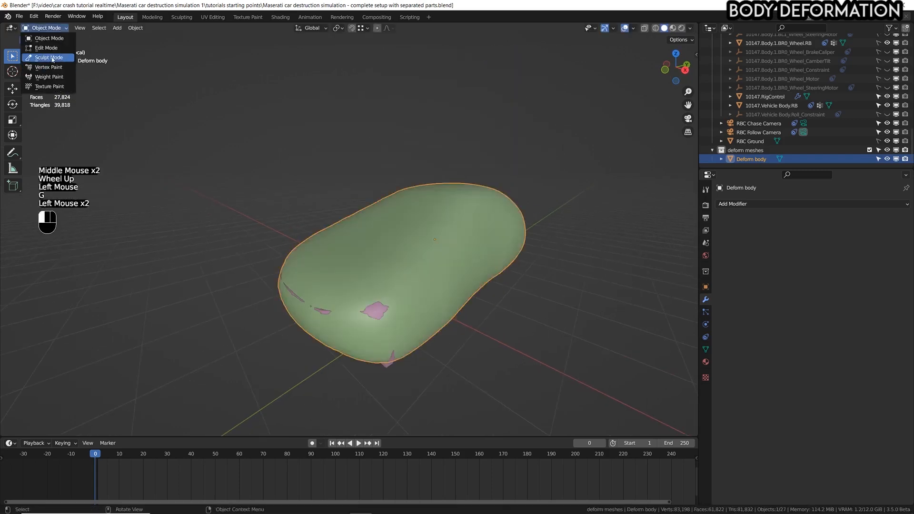
pyautogui.click(47, 57)
pyautogui.hotkey('ctrl', 'space')
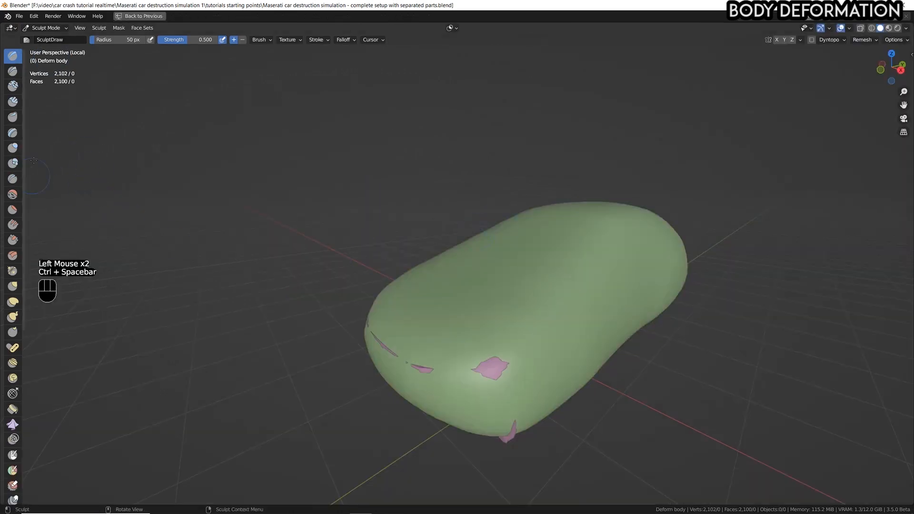
# Choose the Inflate brush with a 182 px radius and inflate the mesh over the exposed patches at one end corner.
pyautogui.click(10, 148)
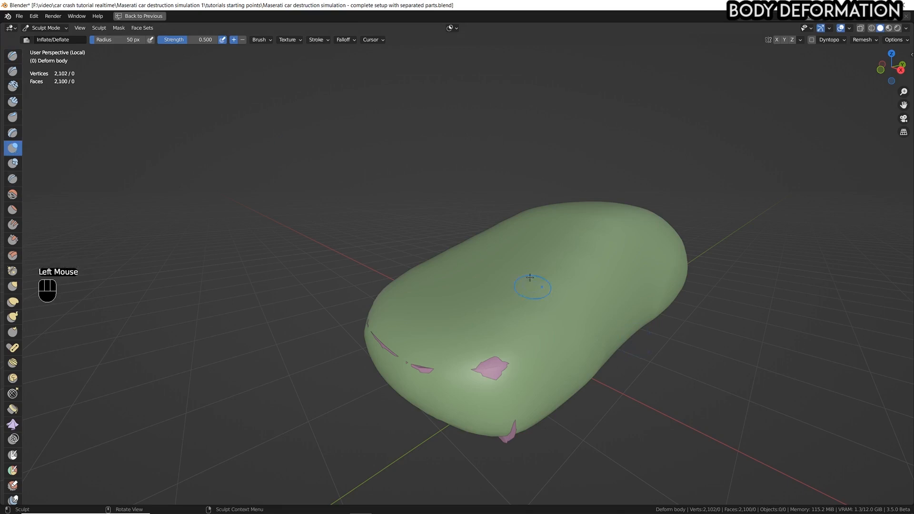
pyautogui.press('f')
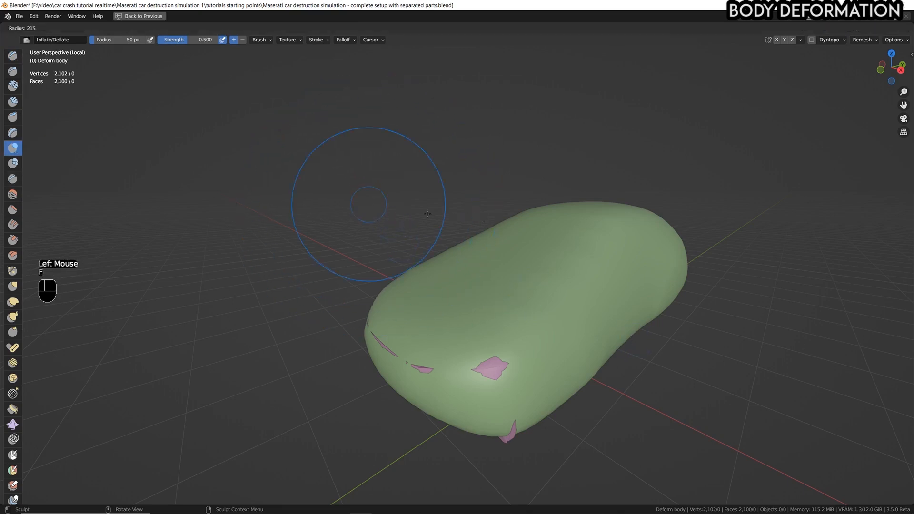
pyautogui.click(421, 216)
pyautogui.click(490, 367)
pyautogui.click(528, 427)
pyautogui.moveTo(528, 428); pyautogui.dragTo(530, 322, button='middle')
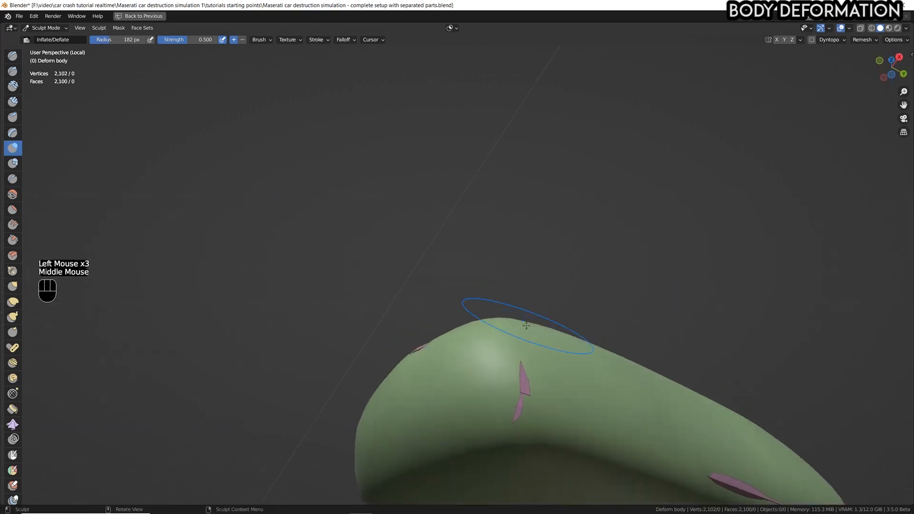
# Inflate the mesh over the car body slivers poking through the underside of that corner.
pyautogui.click(521, 408)
pyautogui.click(527, 400)
pyautogui.click(527, 401)
pyautogui.click(528, 402)
pyautogui.click(528, 405)
pyautogui.click(528, 406)
pyautogui.moveTo(529, 406)
pyautogui.mouseDown(button='middle')
pyautogui.moveTo(512, 416)
pyautogui.moveTo(481, 412)
pyautogui.moveTo(552, 378)
pyautogui.mouseUp(button='middle')
# Inflate the mesh with repeated strokes along the end of the car to the opposite corner, covering the exposed parts.
pyautogui.click(524, 353)
pyautogui.click(512, 374)
pyautogui.click(508, 373)
pyautogui.click(504, 373)
pyautogui.click(430, 366)
pyautogui.click(398, 360)
pyautogui.click(386, 361)
pyautogui.click(359, 366)
pyautogui.click(316, 346)
pyautogui.click(277, 327)
pyautogui.click(266, 317)
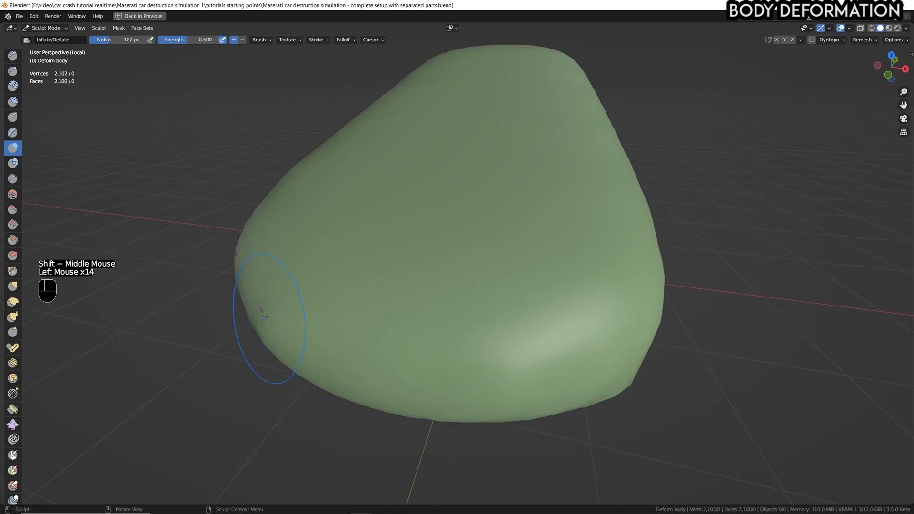
pyautogui.click(265, 314)
pyautogui.click(261, 309)
pyautogui.moveTo(259, 304); pyautogui.dragTo(375, 273, button='middle')
# Inflate the side of the mesh near the opposite corner and find the part still poking through underneath.
pyautogui.moveTo(214, 266)
pyautogui.keyDown('shift'); pyautogui.mouseDown(button='middle')
pyautogui.moveTo(347, 227)
pyautogui.moveTo(404, 223)
pyautogui.mouseUp(button='middle'); pyautogui.keyUp('shift')
pyautogui.click(360, 252)
pyautogui.click(361, 259)
pyautogui.click(363, 265)
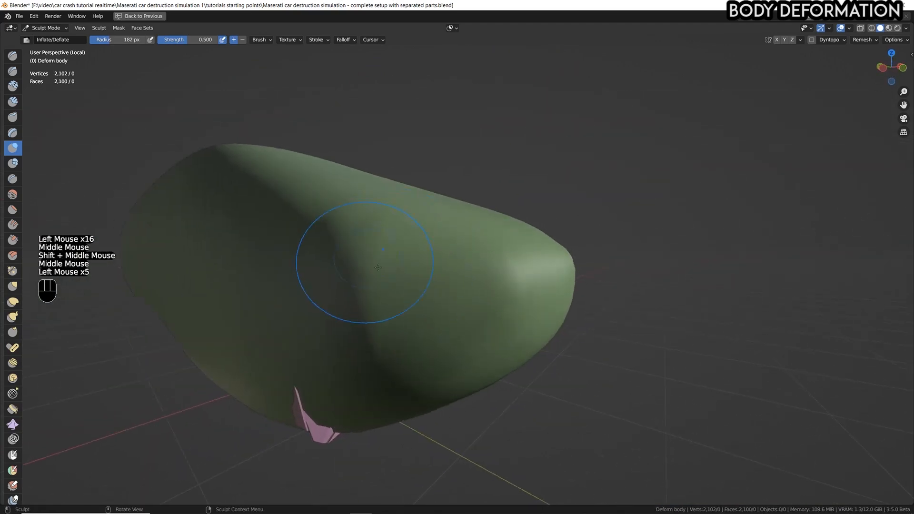
pyautogui.click(363, 274)
pyautogui.keyDown('shift'); pyautogui.moveTo(362, 285); pyautogui.dragTo(436, 274, button='middle'); pyautogui.keyUp('shift')
pyautogui.scroll(-2, 439, 273)
pyautogui.moveTo(451, 337)
pyautogui.mouseDown(button='middle')
pyautogui.moveTo(455, 312)
pyautogui.moveTo(407, 376)
pyautogui.mouseUp(button='middle')
pyautogui.scroll(1, 455, 311)
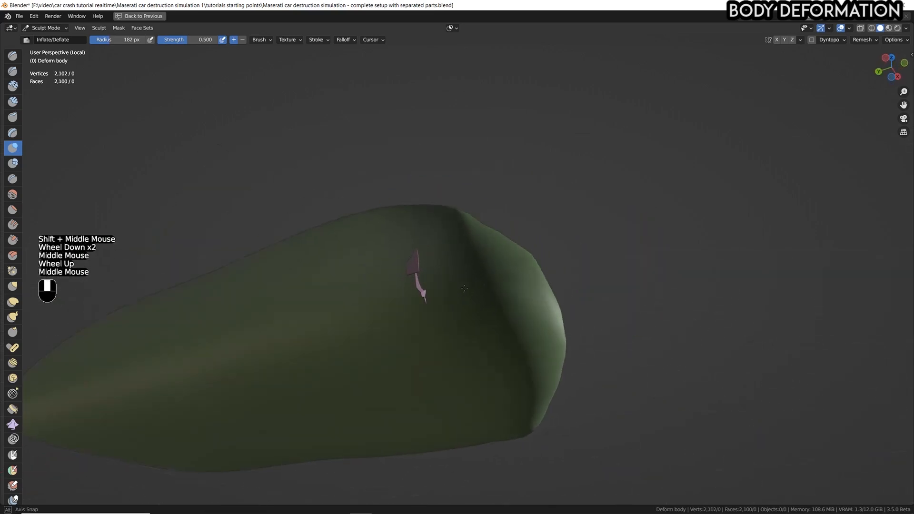
# Enlarge the Inflate brush radius to 427 px and inflate the underside over the remaining protruding pieces.
pyautogui.scroll(1, 408, 376)
pyautogui.click(454, 263)
pyautogui.click(454, 263)
pyautogui.press('f')
pyautogui.click(407, 316)
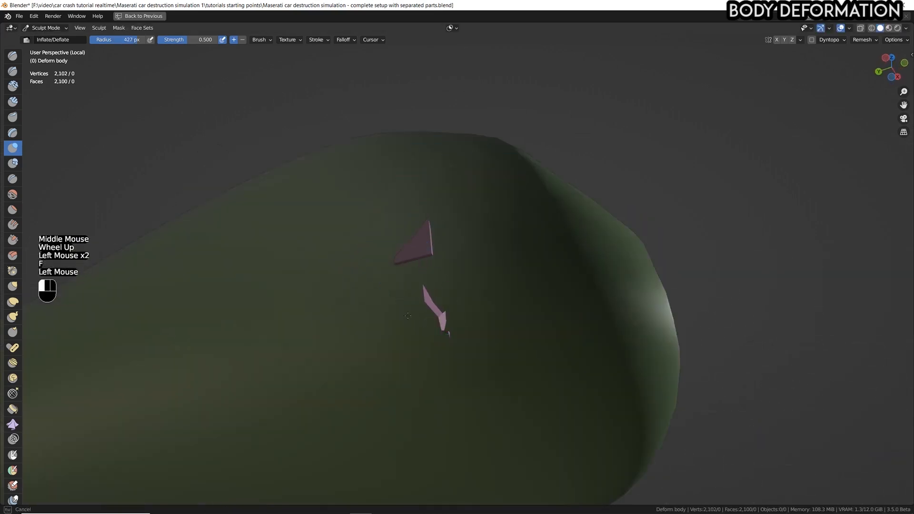
pyautogui.scroll(-2, 465, 347)
pyautogui.keyDown('shift'); pyautogui.moveTo(465, 347); pyautogui.dragTo(476, 343, button='middle'); pyautogui.keyUp('shift')
pyautogui.moveTo(476, 343)
pyautogui.mouseDown(button='middle')
pyautogui.moveTo(508, 318)
pyautogui.moveTo(465, 337)
pyautogui.moveTo(483, 236)
pyautogui.moveTo(495, 267)
pyautogui.mouseUp(button='middle')
pyautogui.scroll(1, 508, 318)
pyautogui.scroll(-1, 465, 337)
pyautogui.scroll(1, 465, 336)
# Rotate the viewport's studio lighting to brighten the underside and smooth the bulged area with the Smooth brush.
pyautogui.click(906, 27)
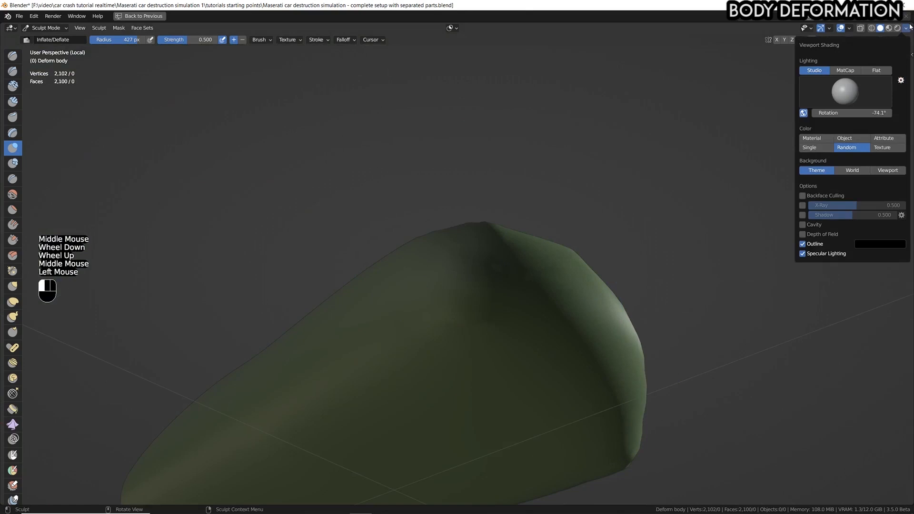
pyautogui.moveTo(857, 110); pyautogui.dragTo(901, 110)
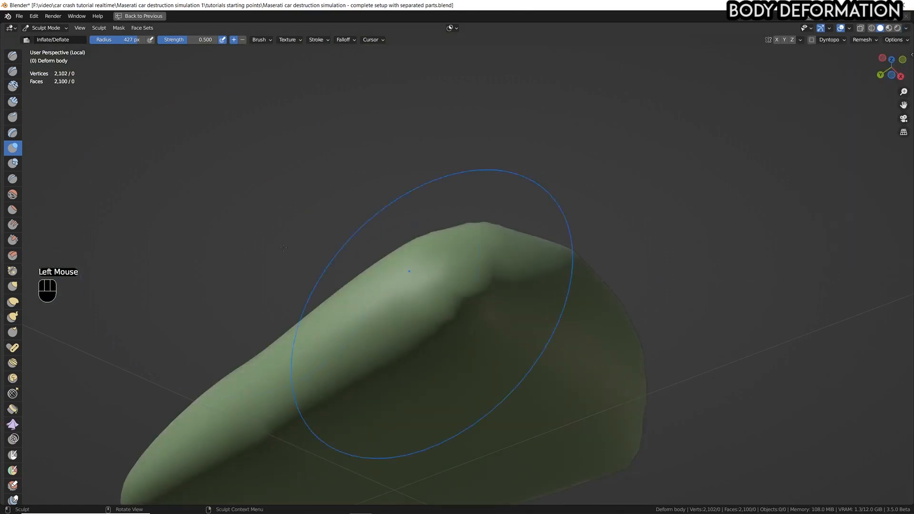
pyautogui.click(13, 195)
pyautogui.click(418, 309)
pyautogui.moveTo(428, 307)
pyautogui.mouseDown(button='middle')
pyautogui.moveTo(439, 322)
pyautogui.moveTo(381, 310)
pyautogui.mouseUp(button='middle')
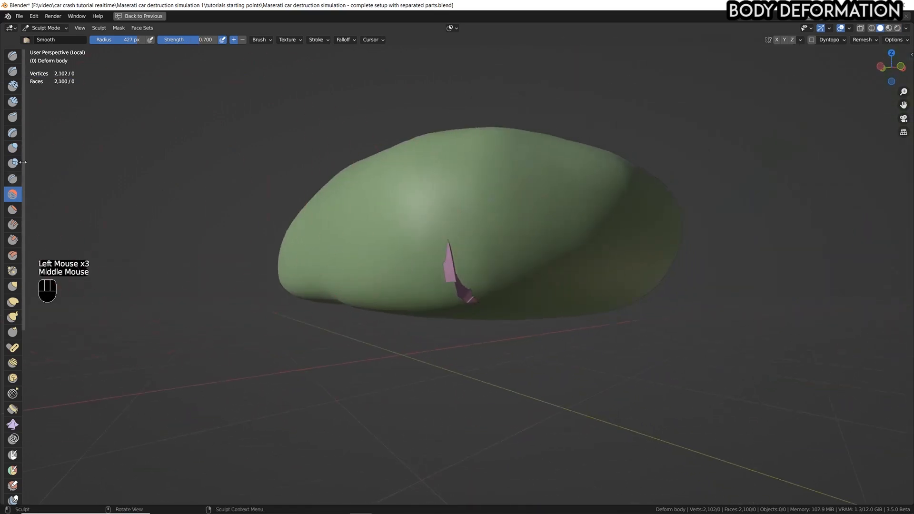
# Return to the Inflate brush, resize it, and inflate the mesh over the car part protruding at the lower corner.
pyautogui.click(13, 148)
pyautogui.moveTo(391, 214)
pyautogui.mouseDown(button='middle')
pyautogui.moveTo(439, 306)
pyautogui.moveTo(450, 271)
pyautogui.moveTo(464, 278)
pyautogui.mouseUp(button='middle')
pyautogui.press('f')
pyautogui.click(464, 279)
pyautogui.moveTo(458, 283); pyautogui.dragTo(466, 294)
pyautogui.click(518, 314)
pyautogui.moveTo(514, 312)
pyautogui.mouseDown(button='middle')
pyautogui.moveTo(495, 324)
pyautogui.moveTo(449, 306)
pyautogui.moveTo(467, 295)
pyautogui.mouseUp(button='middle')
pyautogui.scroll(-2, 476, 314)
pyautogui.scroll(-1, 466, 295)
# Resize the Inflate brush again and inflate the mesh over the other exposed car body spots.
pyautogui.moveTo(466, 295)
pyautogui.mouseDown(button='middle')
pyautogui.moveTo(452, 262)
pyautogui.moveTo(409, 230)
pyautogui.mouseUp(button='middle')
pyautogui.scroll(1, 316, 255)
pyautogui.press('f')
pyautogui.press('f')
pyautogui.click(263, 235)
pyautogui.click(326, 201)
pyautogui.click(332, 202)
pyautogui.click(335, 203)
pyautogui.click(339, 208)
pyautogui.click(351, 219)
pyautogui.click(400, 252)
pyautogui.moveTo(369, 245); pyautogui.dragTo(323, 236)
pyautogui.moveTo(390, 274); pyautogui.dragTo(316, 224, button='middle')
# Inspect the underside and sides of the deform mesh for any car body parts still poking through.
pyautogui.scroll(-1, 317, 224)
pyautogui.keyDown('shift'); pyautogui.moveTo(317, 223); pyautogui.dragTo(549, 274, button='middle'); pyautogui.keyUp('shift')
pyautogui.scroll(2, 548, 273)
pyautogui.scroll(1, 541, 198)
pyautogui.keyDown('ctrl'); pyautogui.keyDown('shift'); pyautogui.scroll(1, 540, 198); pyautogui.keyUp('shift'); pyautogui.keyUp('ctrl')
pyautogui.keyDown('ctrl'); pyautogui.keyDown('shift'); pyautogui.moveTo(540, 198); pyautogui.dragTo(508, 231, button='middle'); pyautogui.keyUp('shift'); pyautogui.keyUp('ctrl')
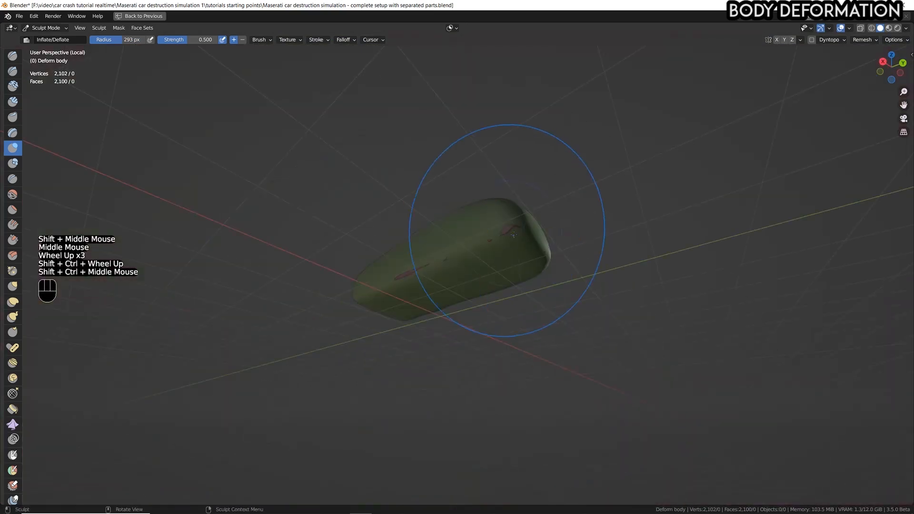
pyautogui.scroll(5, 502, 227)
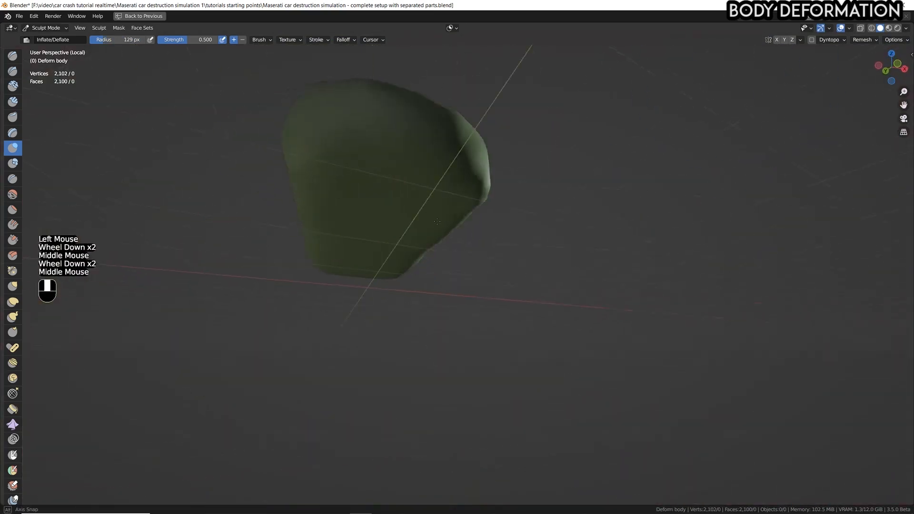
pyautogui.moveTo(437, 220)
pyautogui.mouseDown(button='middle')
pyautogui.moveTo(398, 267)
pyautogui.moveTo(323, 212)
pyautogui.moveTo(407, 102)
pyautogui.mouseUp(button='middle')
pyautogui.scroll(-1, 407, 102)
pyautogui.scroll(3, 532, 94)
pyautogui.scroll(-1, 533, 94)
pyautogui.moveTo(532, 93); pyautogui.dragTo(428, 200, button='middle')
# Return to Object Mode, restore the full window layout and save the file.
pyautogui.click(27, 28)
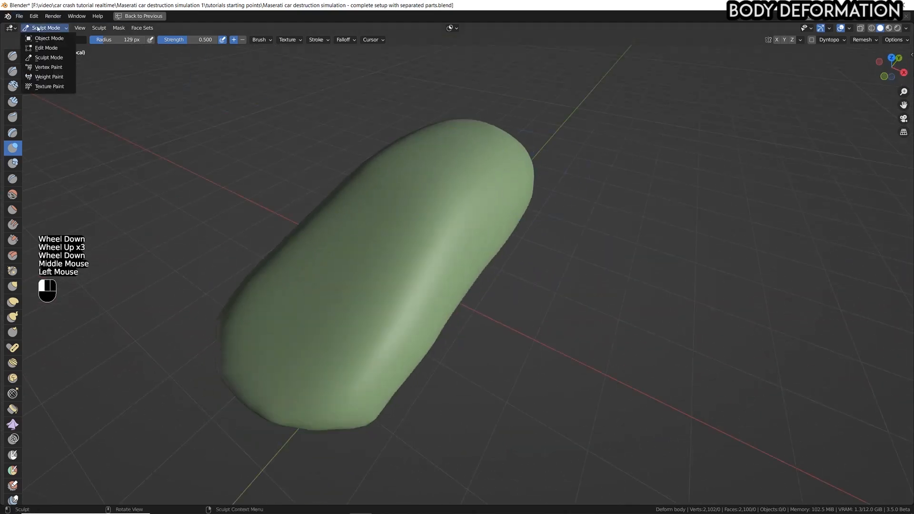
pyautogui.click(39, 38)
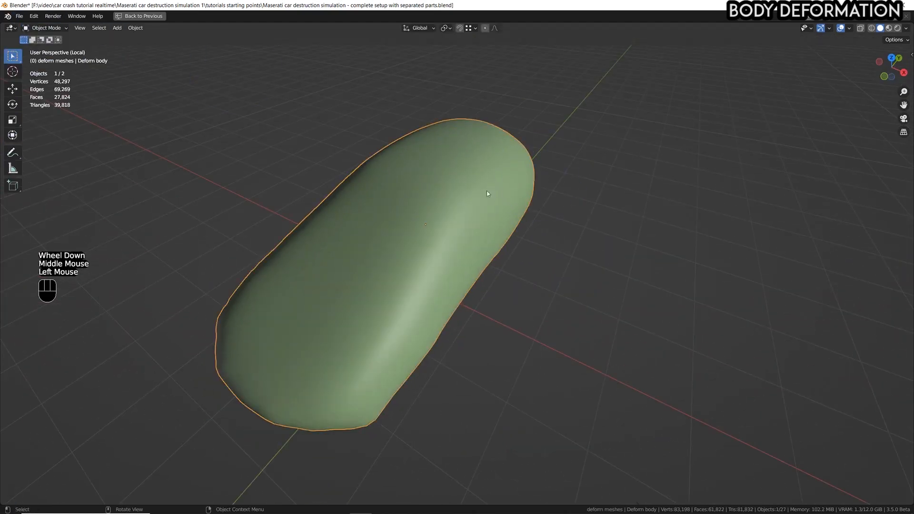
pyautogui.hotkey('ctrl', 'space')
pyautogui.hotkey('ctrl', 's')
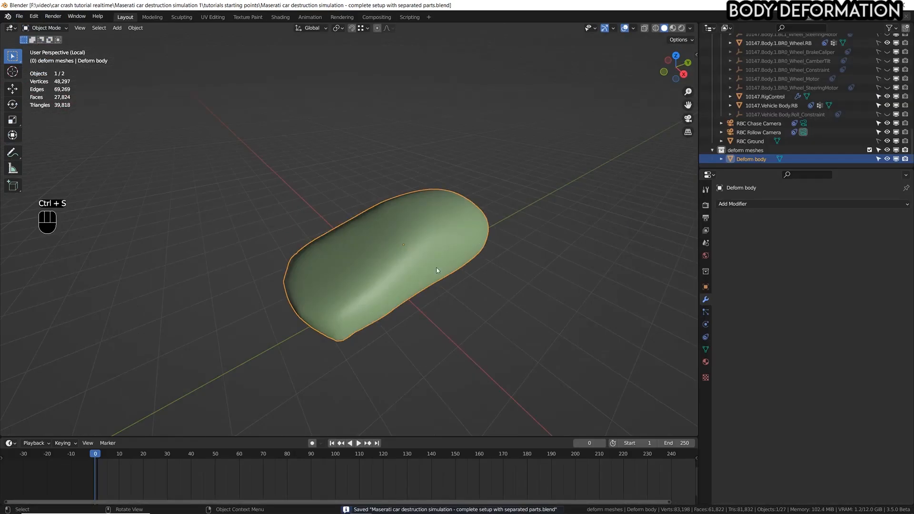
# Play the animation to test whether the deform mesh follows the car, return to frame 0 and test-move the mesh.
pyautogui.moveTo(437, 271); pyautogui.dragTo(433, 236, button='middle')
pyautogui.press('space')
pyautogui.press('space')
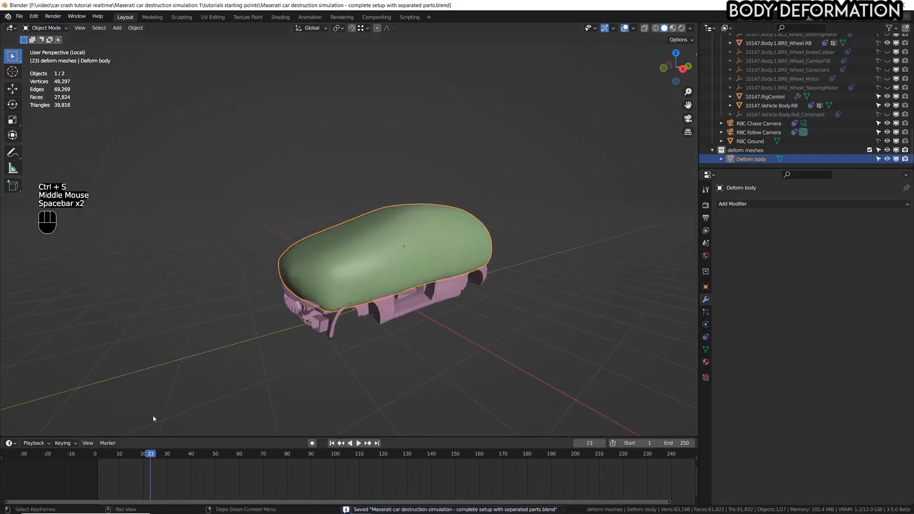
pyautogui.scroll(2, 395, 334)
pyautogui.click(95, 456)
pyautogui.press('g')
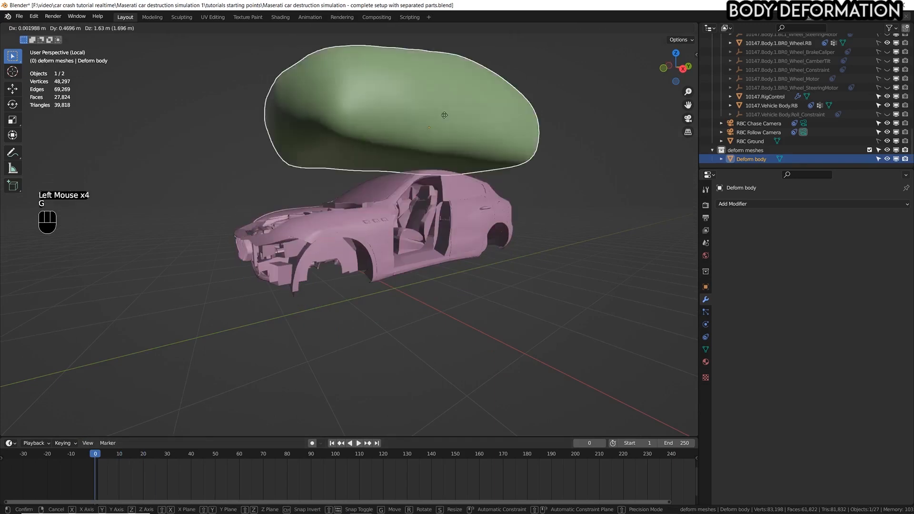
pyautogui.rightClick(514, 128)
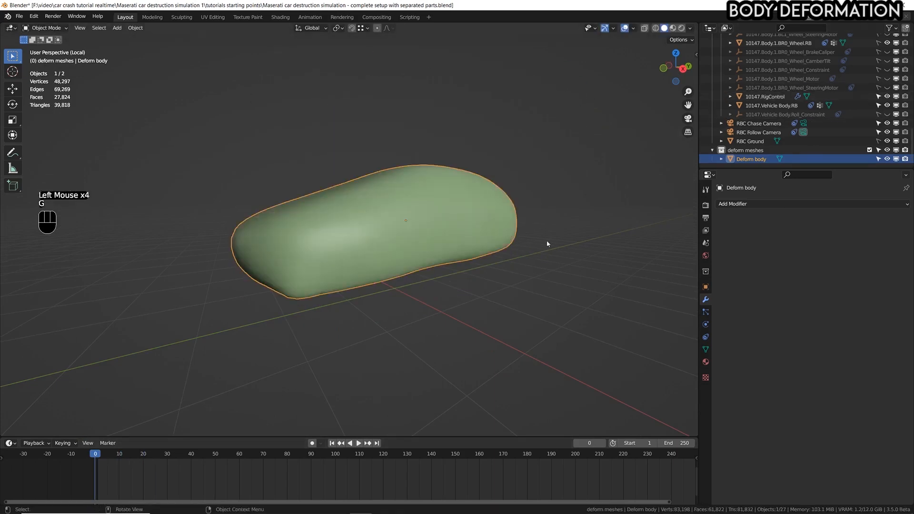
# Exit local view, parent Deform body to 10147.Vehicle Body.RB with the Object option and play the animation to check it.
pyautogui.press('KP_Divide')
pyautogui.moveTo(528, 255); pyautogui.dragTo(504, 256, button='middle')
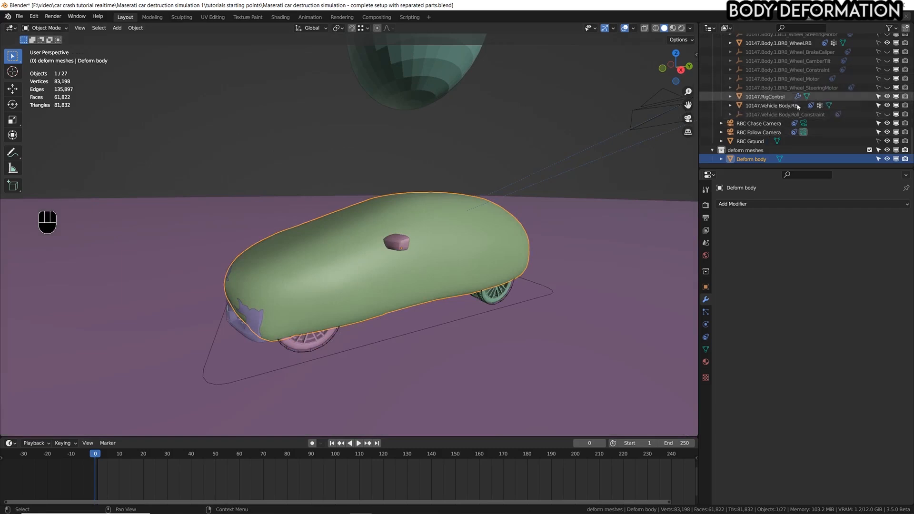
pyautogui.press('ctrl')
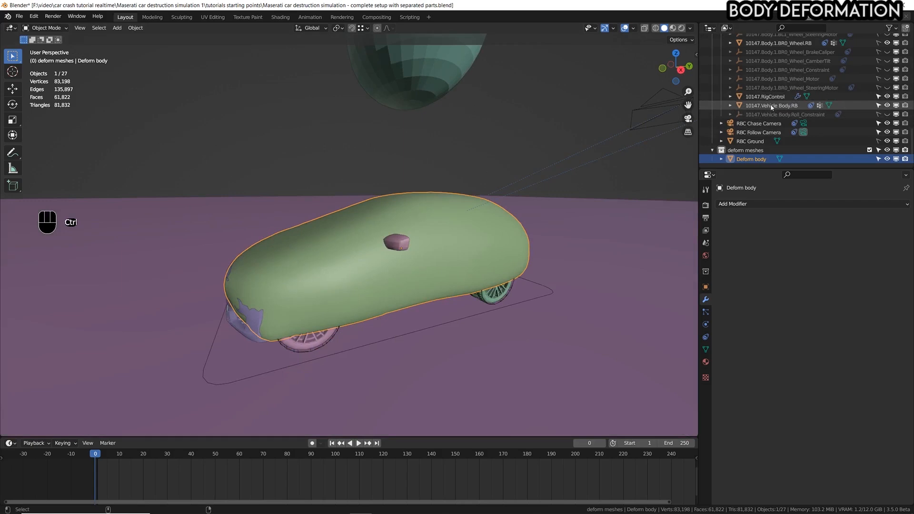
pyautogui.keyDown('ctrl'); pyautogui.click(772, 107); pyautogui.keyUp('ctrl')
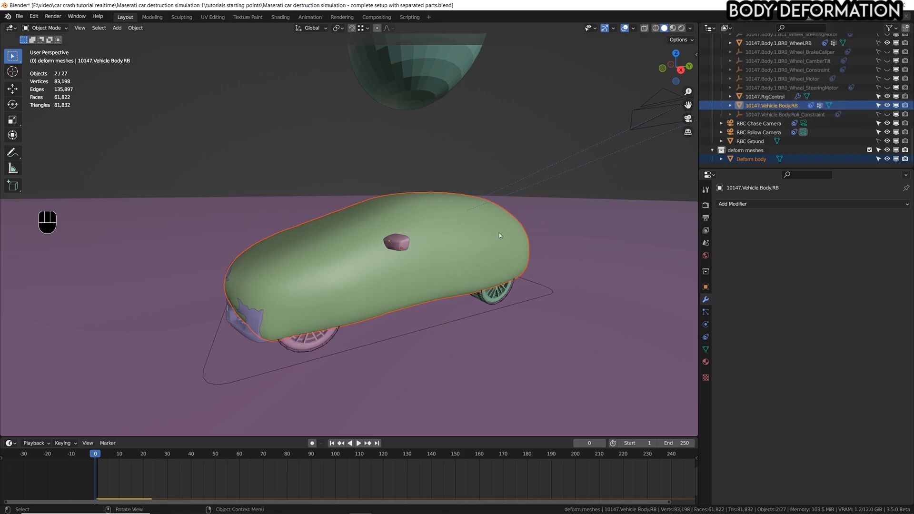
pyautogui.hotkey('ctrl', 'p')
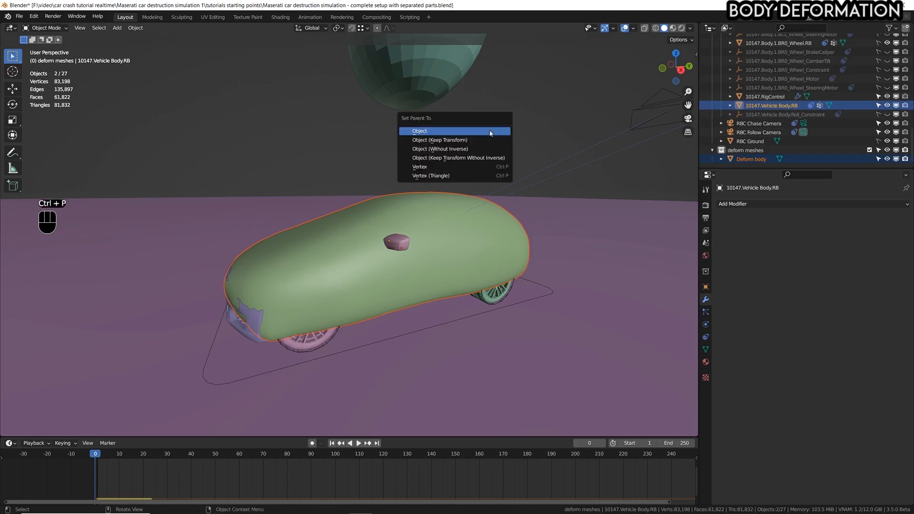
pyautogui.click(490, 133)
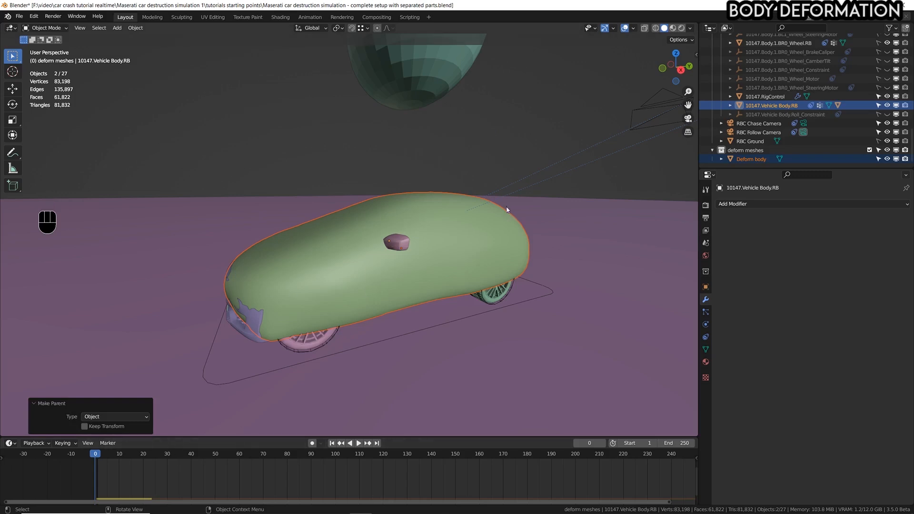
pyautogui.press('space')
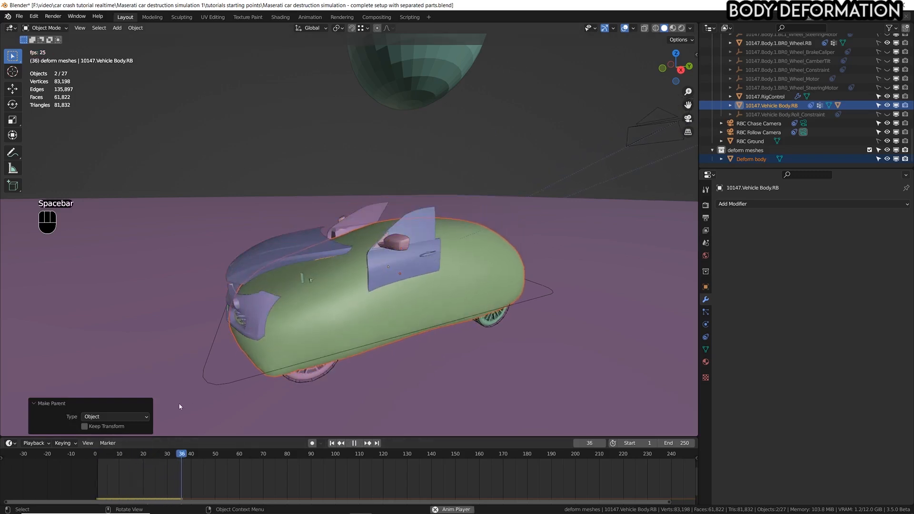
# Stop the animation, return to frame 0, select Deform body and test-move it without keeping the move.
pyautogui.press('space')
pyautogui.click(89, 452)
pyautogui.moveTo(435, 183); pyautogui.dragTo(467, 223, button='middle')
pyautogui.scroll(1, 442, 214)
pyautogui.click(457, 223)
pyautogui.press('g')
pyautogui.rightClick(472, 162)
pyautogui.scroll(-2, 461, 225)
# Set the viewport display of Deform body to Wire.
pyautogui.click(706, 287)
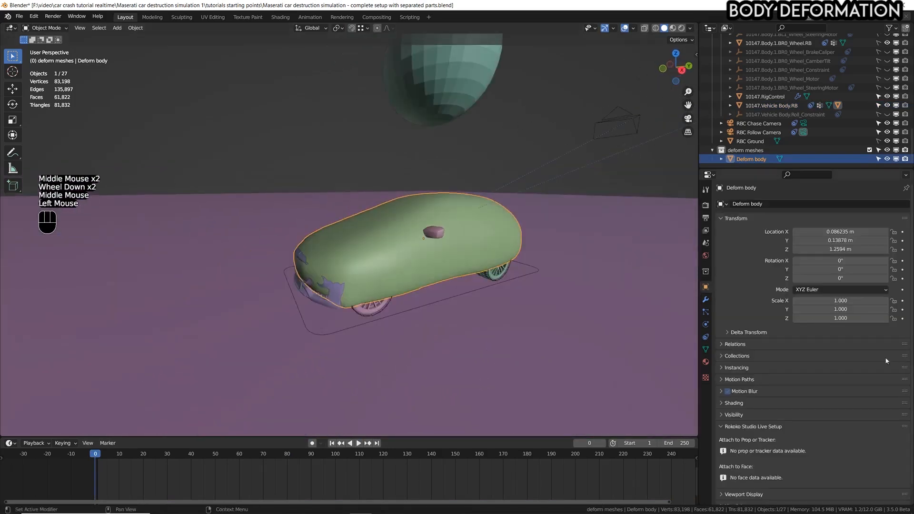
pyautogui.scroll(-5, 727, 318)
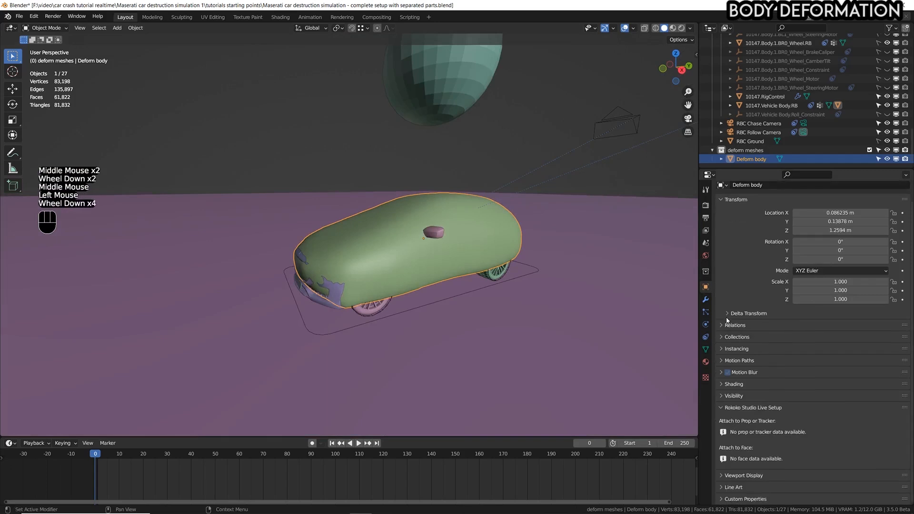
pyautogui.click(745, 476)
pyautogui.scroll(-4, 745, 478)
pyautogui.click(827, 461)
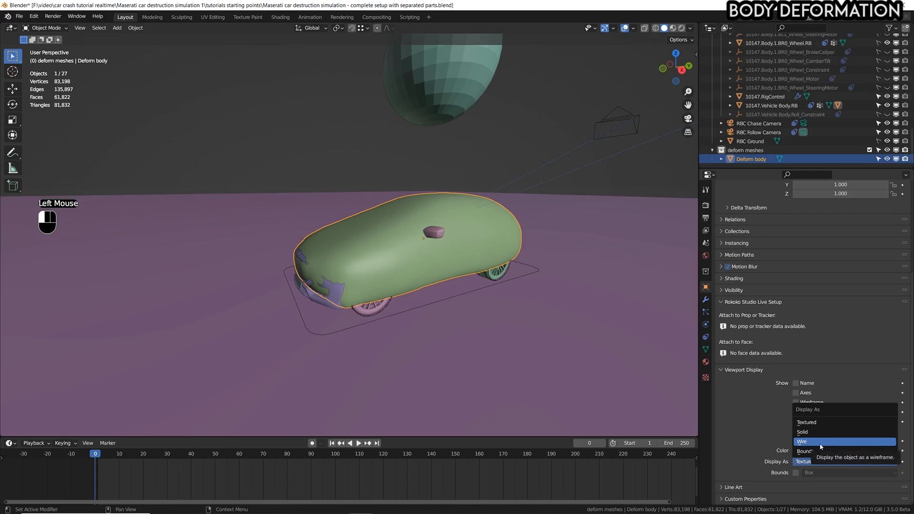
pyautogui.click(820, 444)
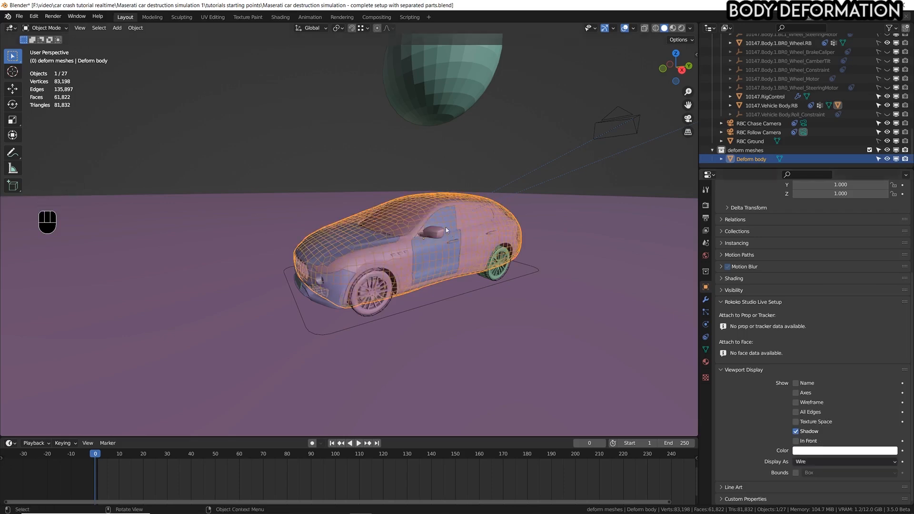
# Test-move the wireframe mesh against the car and disable the deform meshes collection in renders.
pyautogui.moveTo(445, 227); pyautogui.dragTo(606, 293, button='middle')
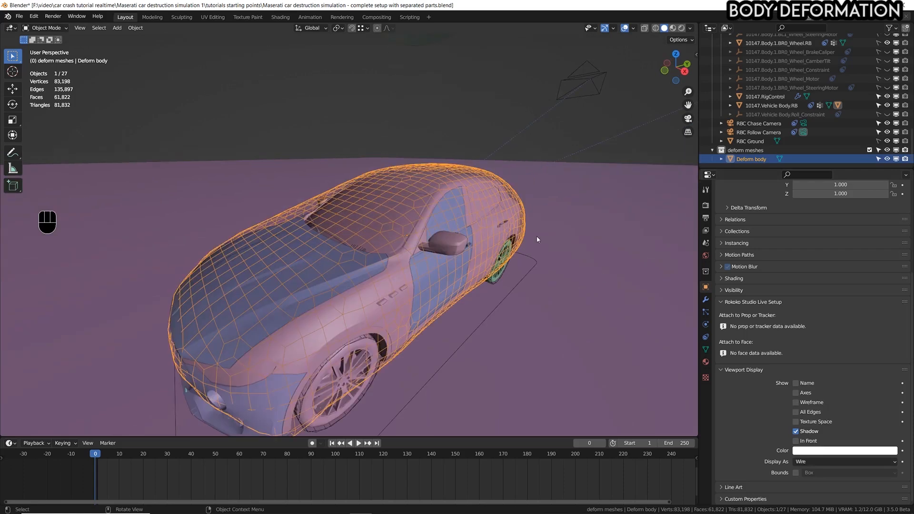
pyautogui.moveTo(462, 290); pyautogui.dragTo(447, 261, button='middle')
pyautogui.press('g')
pyautogui.rightClick(439, 186)
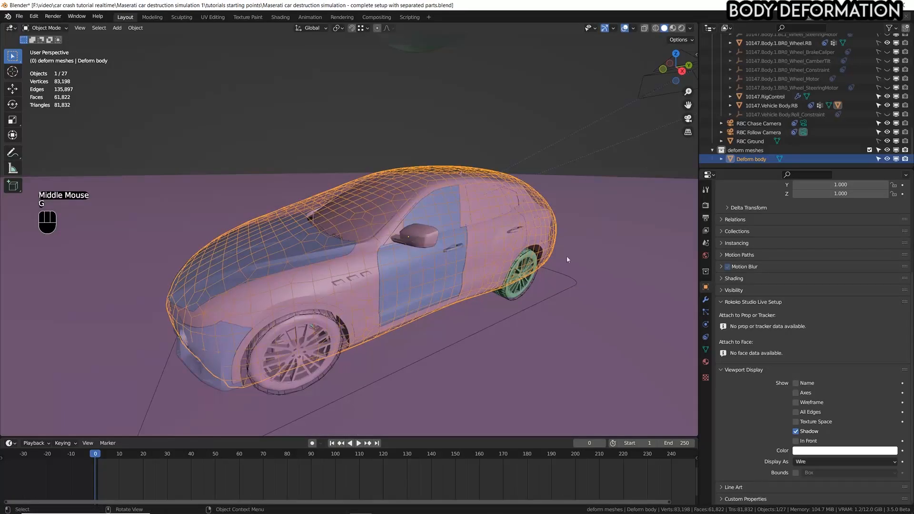
pyautogui.click(743, 151)
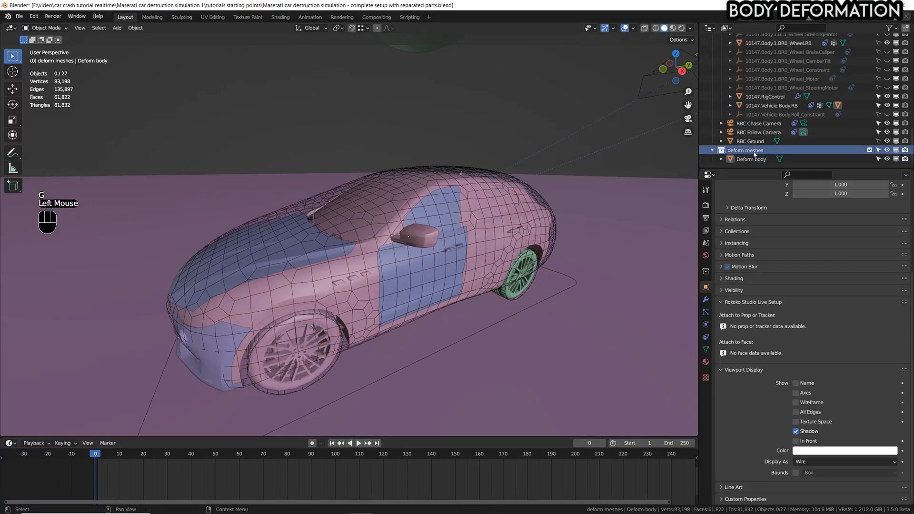
pyautogui.click(906, 150)
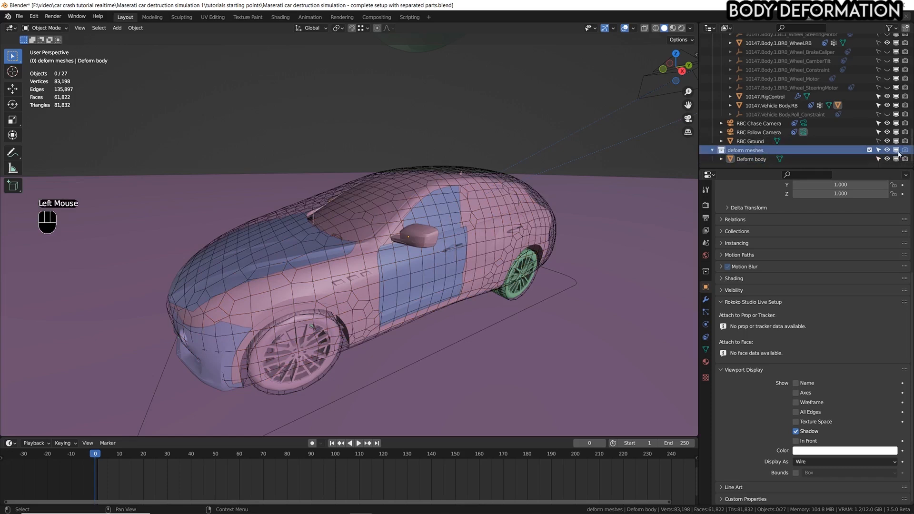
# In the right side view, isolate the vehicle body and Deform body in local view and maximize the viewport.
pyautogui.press('KP_3')
pyautogui.scroll(1, 412, 272)
pyautogui.scroll(3, 359, 230)
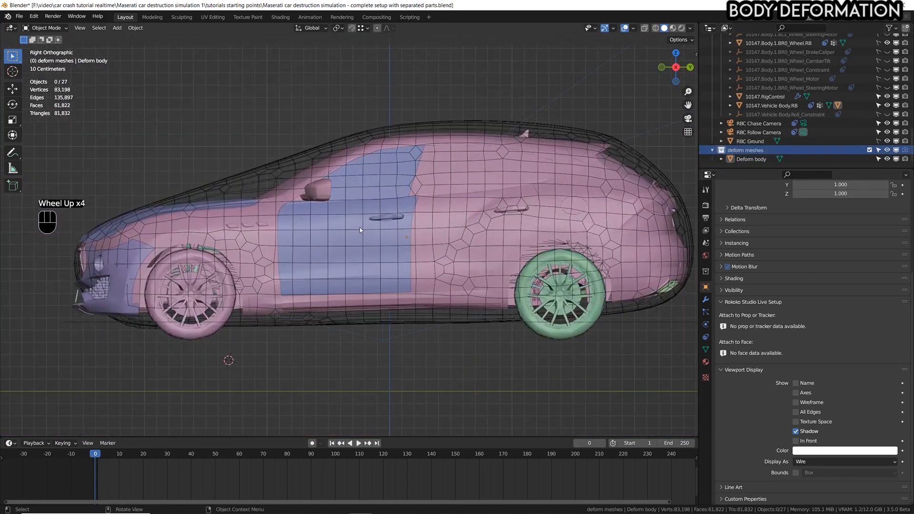
pyautogui.scroll(-1, 316, 179)
pyautogui.scroll(1, 307, 178)
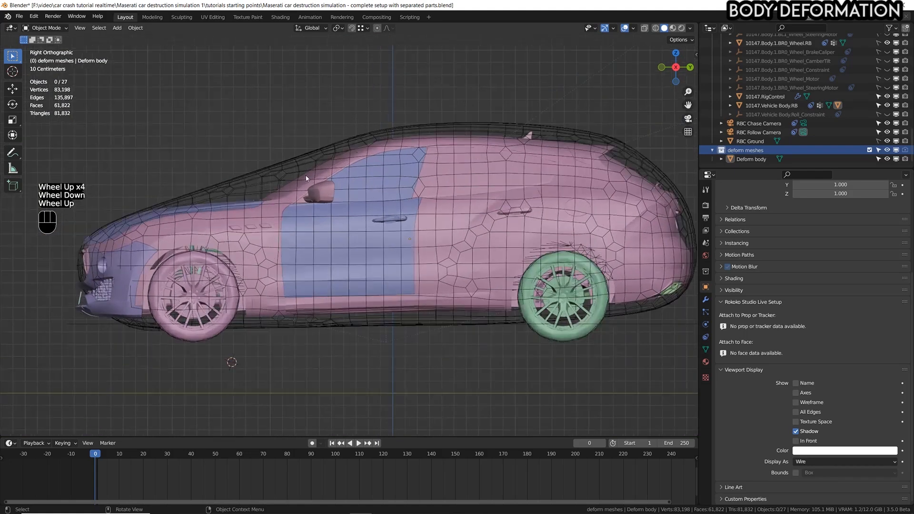
pyautogui.click(425, 143)
pyautogui.keyDown('shift'); pyautogui.click(435, 122); pyautogui.keyUp('shift')
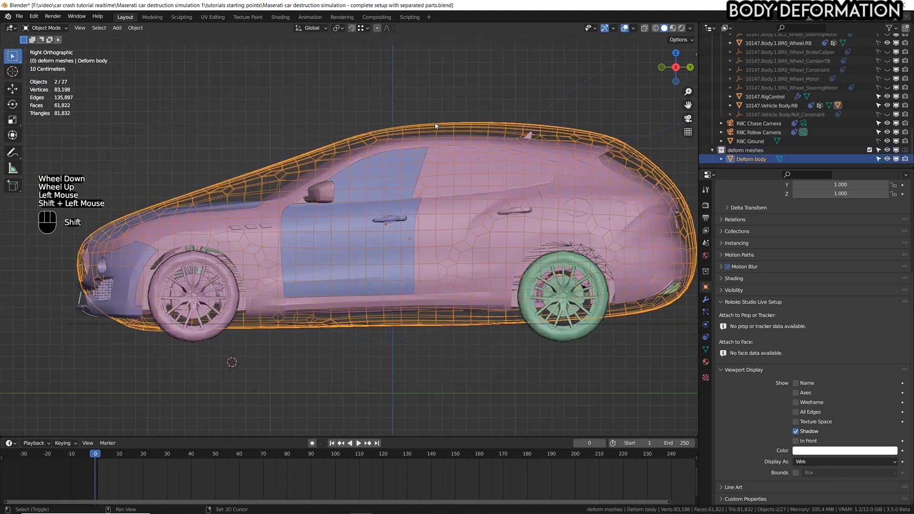
pyautogui.press('KP_Divide')
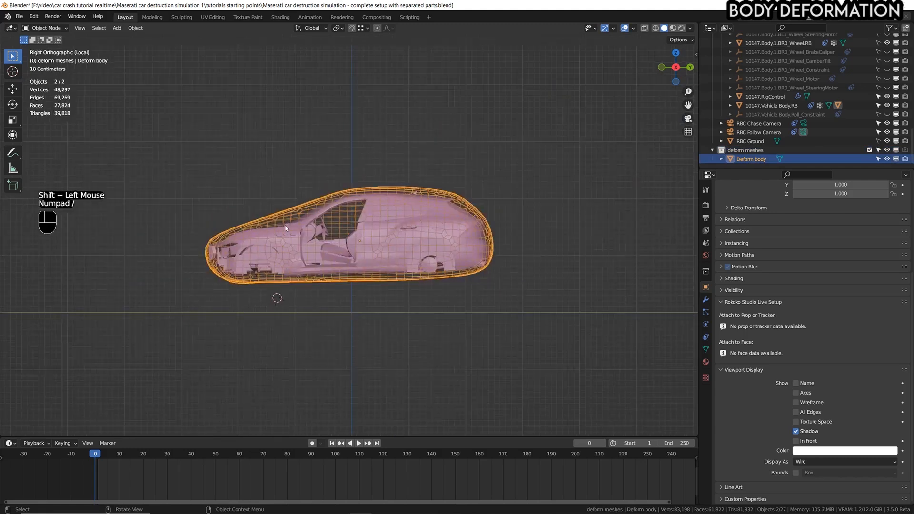
pyautogui.scroll(4, 291, 204)
pyautogui.scroll(-2, 290, 204)
pyautogui.hotkey('ctrl', 'space')
# Select only Deform body and enter Edit Mode on it.
pyautogui.scroll(-1, 315, 207)
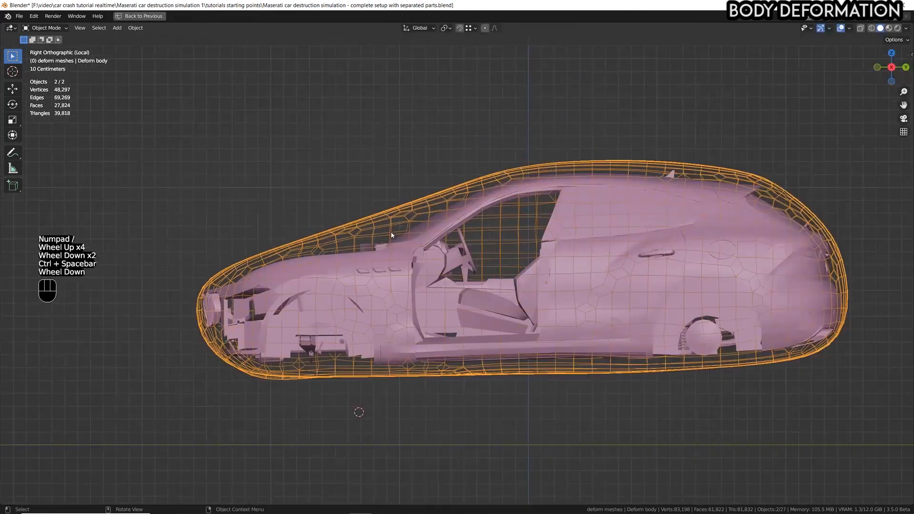
pyautogui.keyDown('shift'); pyautogui.scroll(-1, 316, 206); pyautogui.keyUp('shift')
pyautogui.keyDown('shift'); pyautogui.moveTo(315, 207); pyautogui.dragTo(462, 204, button='middle'); pyautogui.keyUp('shift')
pyautogui.scroll(2, 462, 205)
pyautogui.scroll(-1, 462, 205)
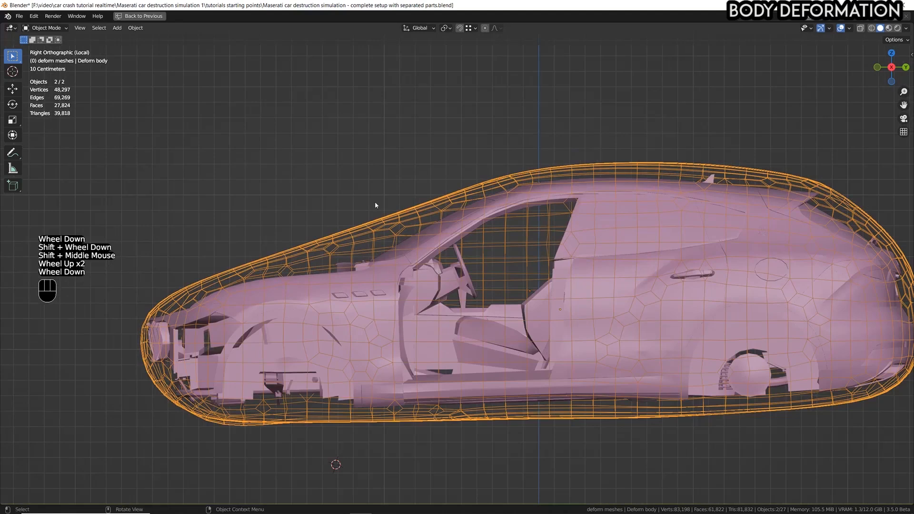
pyautogui.scroll(1, 398, 234)
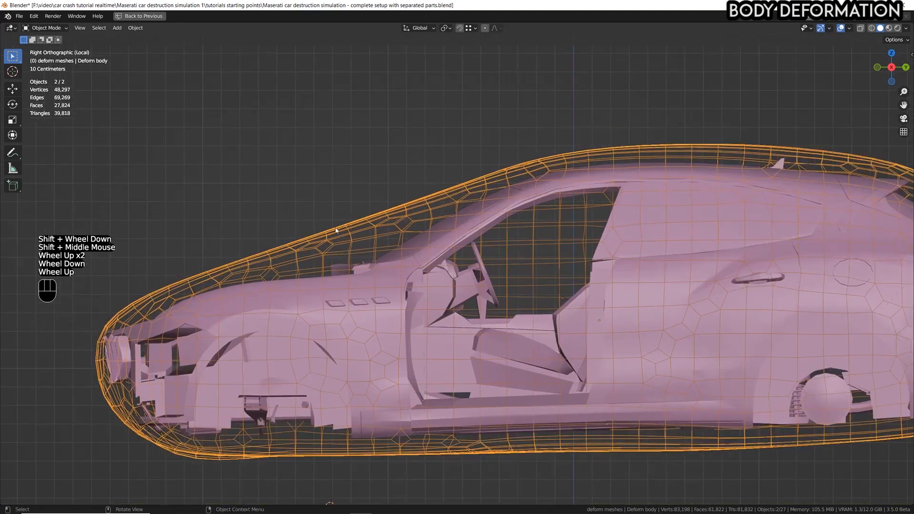
pyautogui.click(424, 275)
pyautogui.click(348, 232)
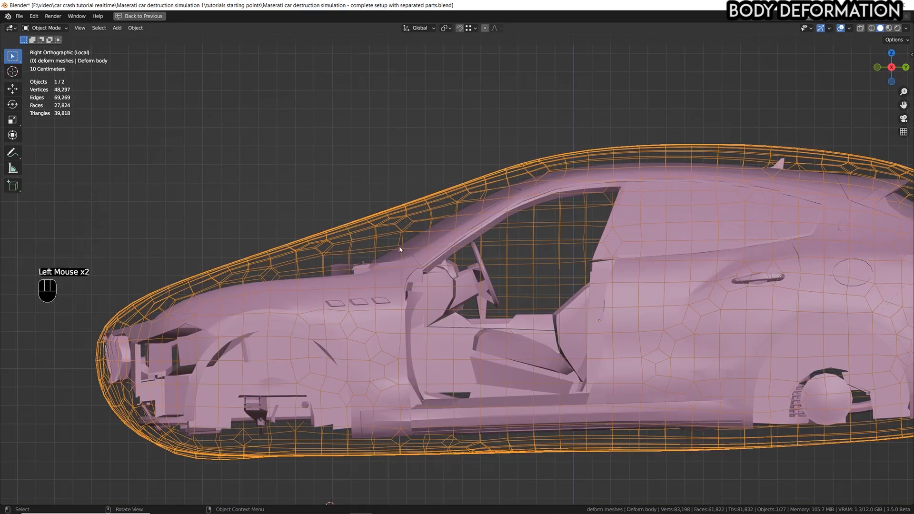
pyautogui.press('g')
pyautogui.rightClick(374, 239)
pyautogui.press('Tab')
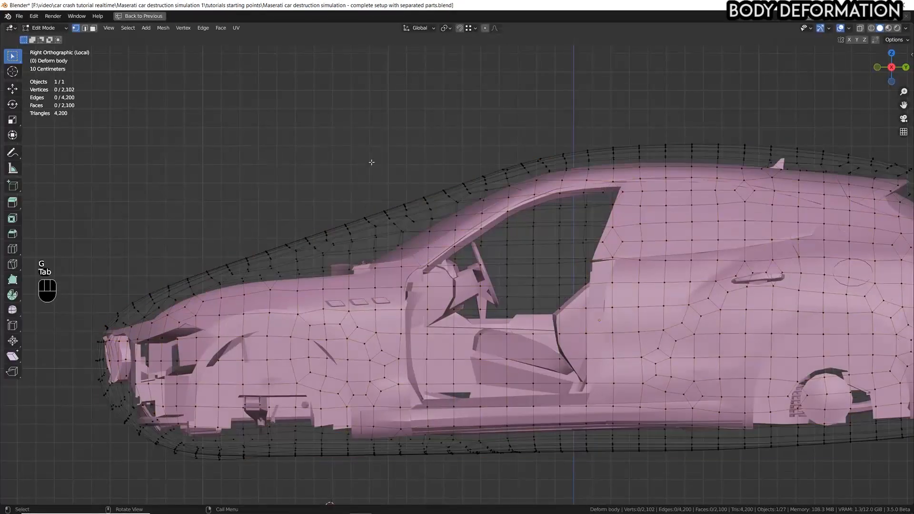
# Circle-select the vertices above the windshield base and lower them about 0.125 m with proportional editing, size about 0.75 m.
pyautogui.click(241, 114)
pyautogui.press('c')
pyautogui.scroll(3, 316, 132)
pyautogui.moveTo(326, 221); pyautogui.dragTo(363, 208)
pyautogui.rightClick(362, 208)
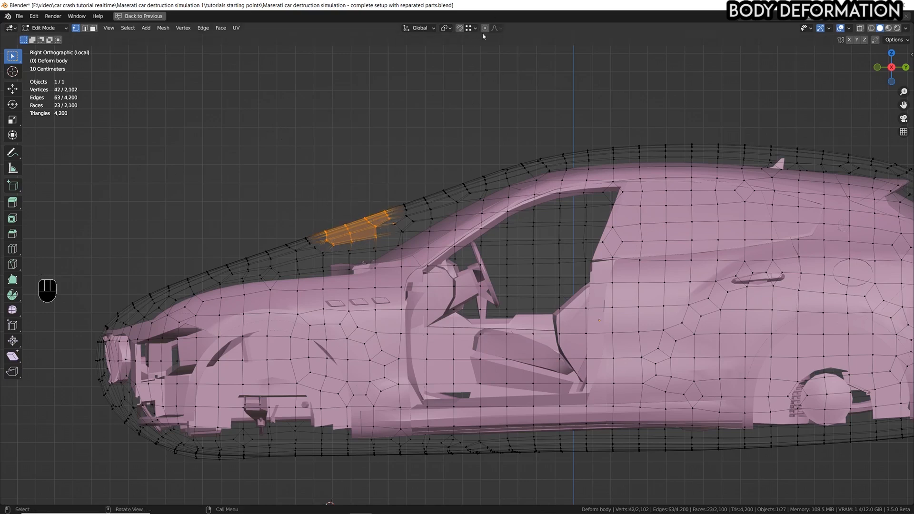
pyautogui.click(485, 29)
pyautogui.press('g')
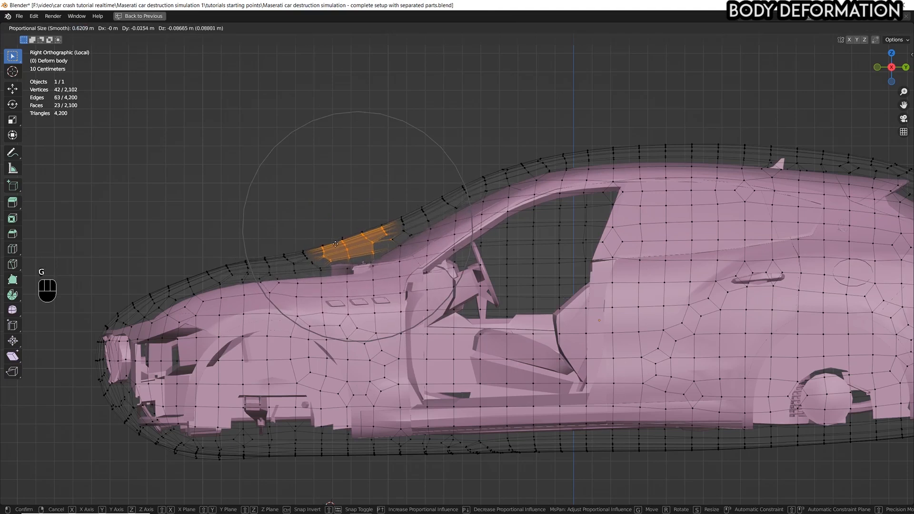
pyautogui.scroll(-3, 336, 251)
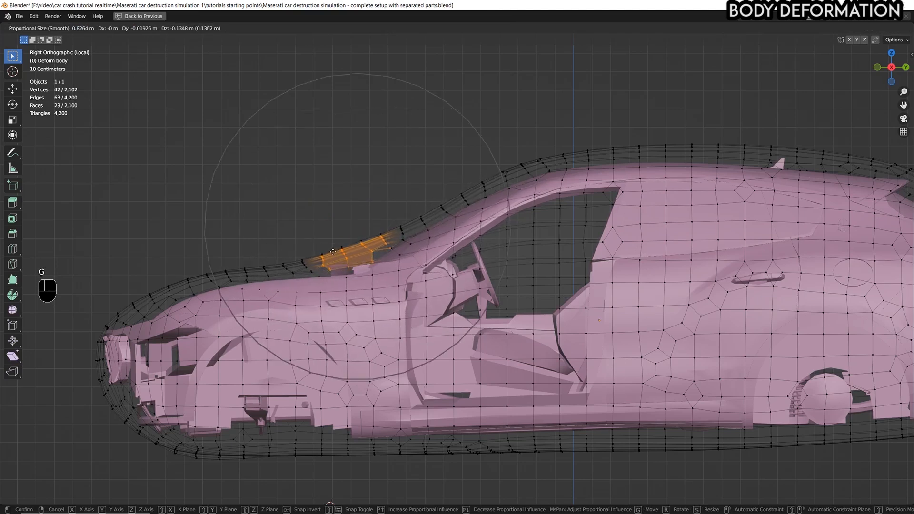
pyautogui.scroll(-1, 332, 244)
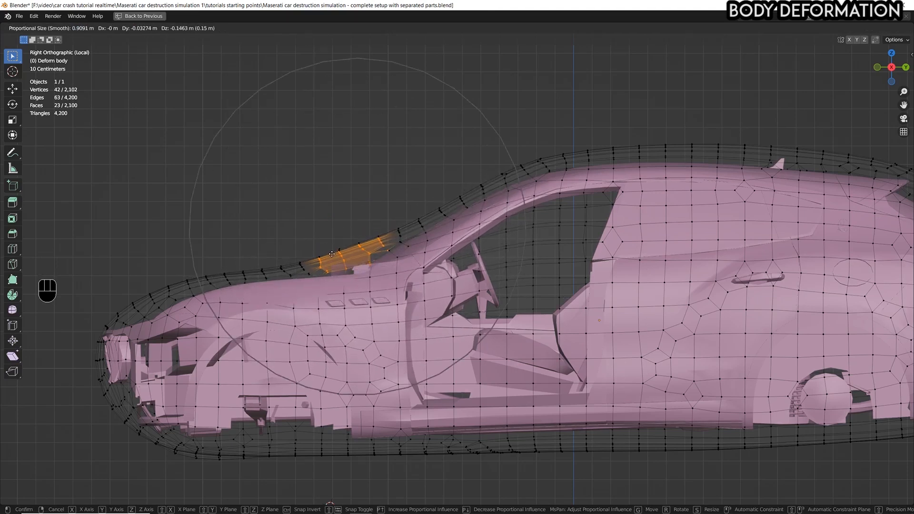
pyautogui.scroll(2, 339, 252)
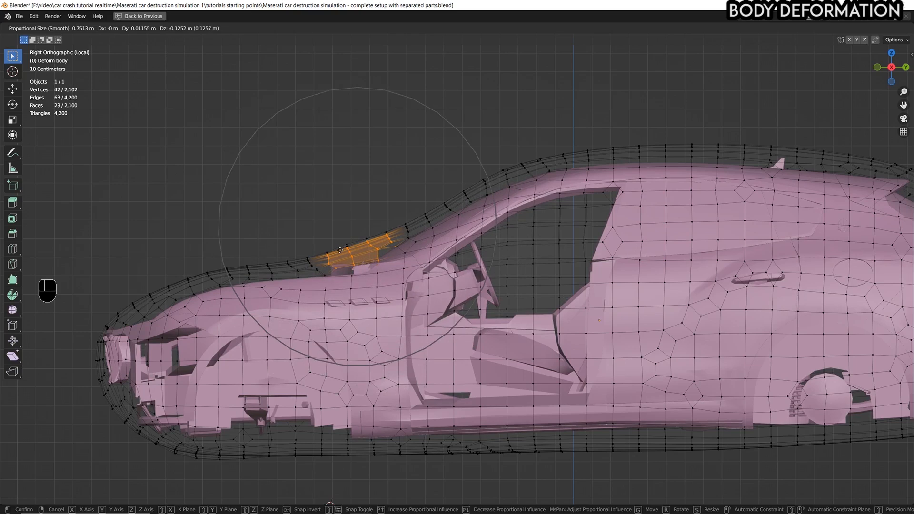
pyautogui.click(340, 250)
# Return to Object Mode, inspect the reshaped mesh around the body and restore the full window layout.
pyautogui.scroll(-3, 414, 246)
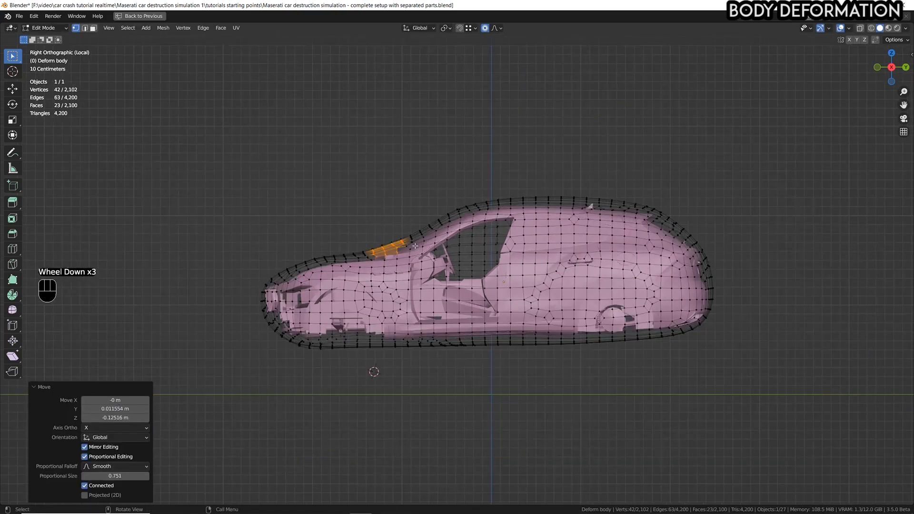
pyautogui.click(43, 28)
pyautogui.click(46, 42)
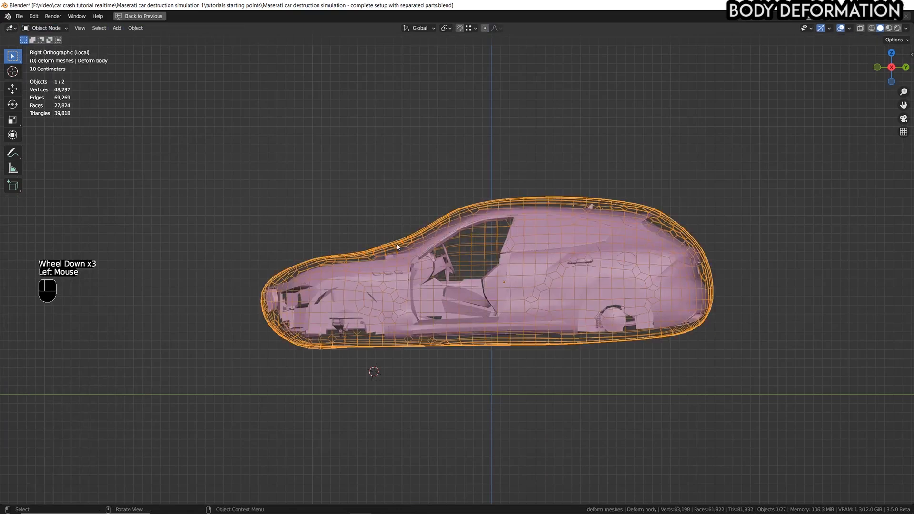
pyautogui.moveTo(397, 247); pyautogui.dragTo(452, 262, button='middle')
pyautogui.scroll(-2, 454, 266)
pyautogui.keyDown('shift'); pyautogui.moveTo(501, 284); pyautogui.dragTo(366, 251, button='middle'); pyautogui.keyUp('shift')
pyautogui.hotkey('ctrl', 'space')
pyautogui.scroll(-1, 366, 251)
pyautogui.scroll(2, 365, 250)
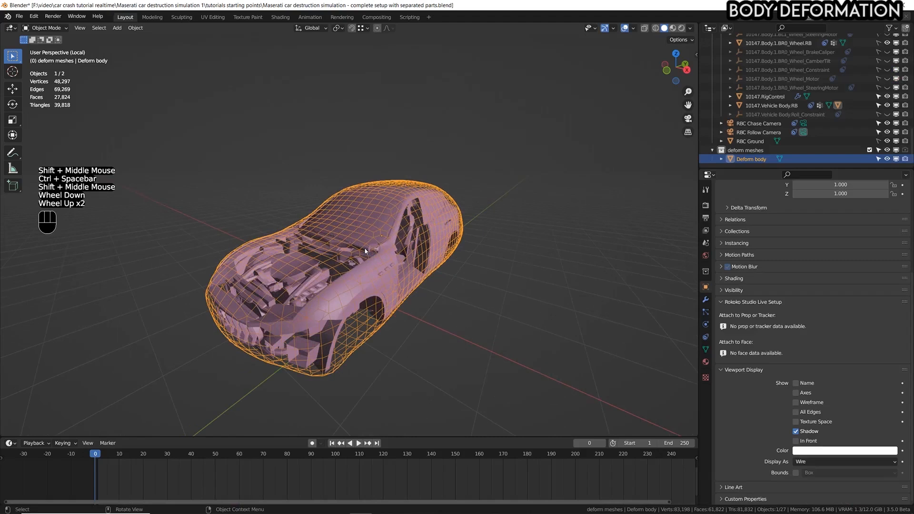
# Display Deform body as Solid and check where the car body pokes through.
pyautogui.click(762, 431)
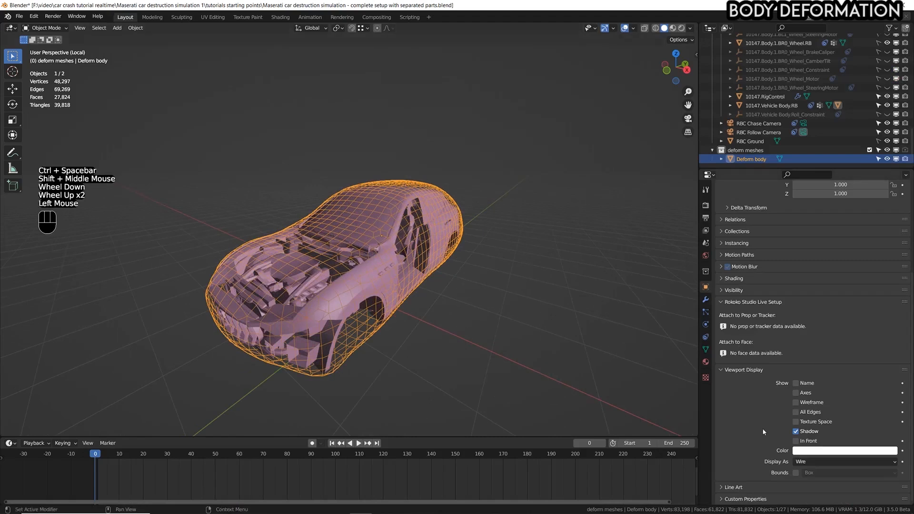
pyautogui.scroll(-4, 763, 431)
pyautogui.moveTo(804, 462); pyautogui.dragTo(808, 436)
pyautogui.moveTo(504, 252); pyautogui.dragTo(430, 270, button='middle')
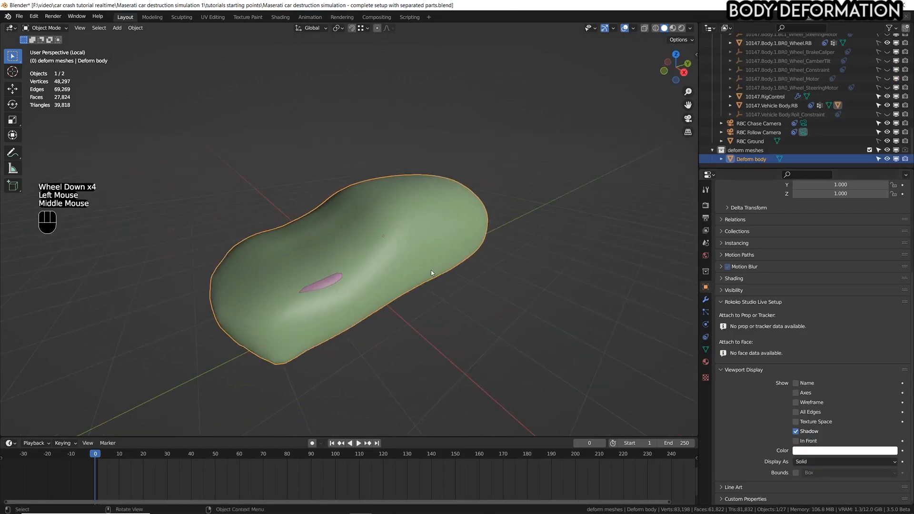
pyautogui.scroll(-1, 343, 292)
pyautogui.scroll(2, 343, 293)
# In Sculpt Mode, inflate the mesh with the Inflate/Deflate brush over the front fender area poking through on one side.
pyautogui.moveTo(45, 28)
pyautogui.mouseDown()
pyautogui.moveTo(46, 64)
pyautogui.moveTo(46, 55)
pyautogui.mouseUp()
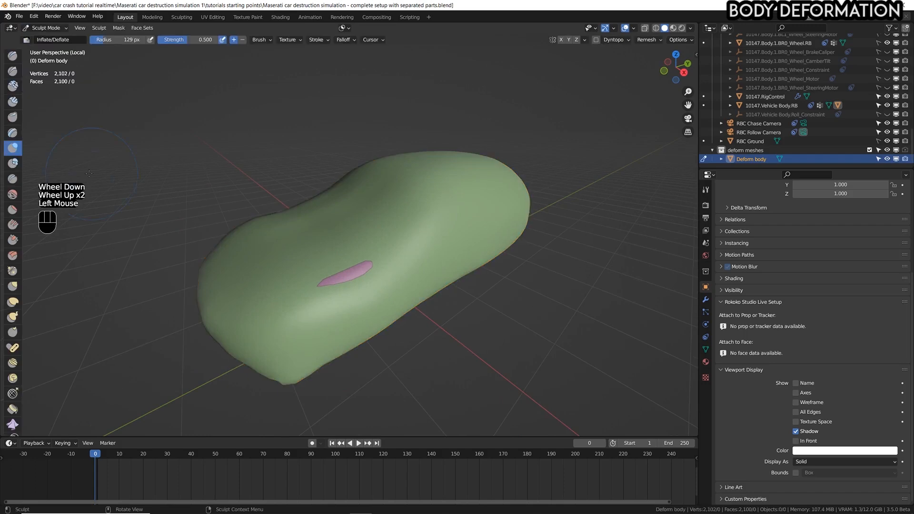
pyautogui.click(13, 153)
pyautogui.click(351, 277)
pyautogui.click(352, 275)
pyautogui.click(355, 271)
pyautogui.click(355, 270)
pyautogui.click(356, 269)
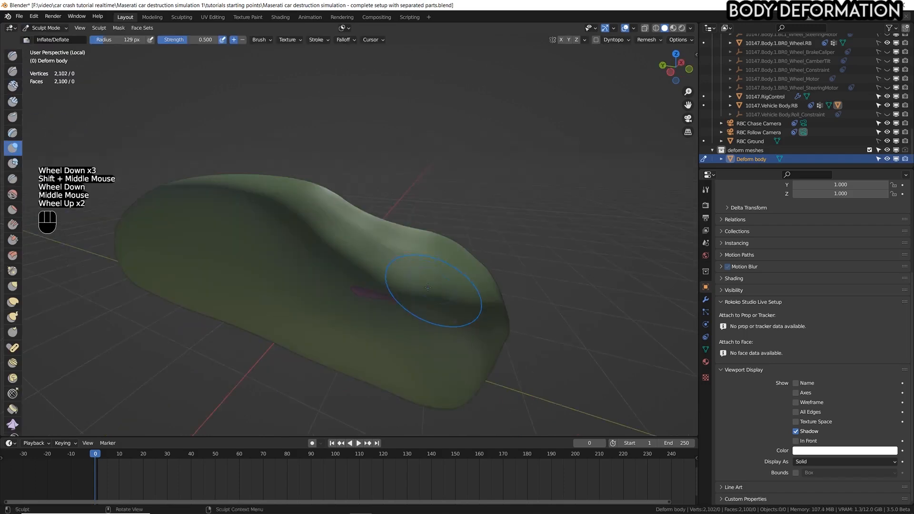
# Inflate the mesh over the fender area poking through on the opposite side and check the whole shape.
pyautogui.scroll(1, 384, 304)
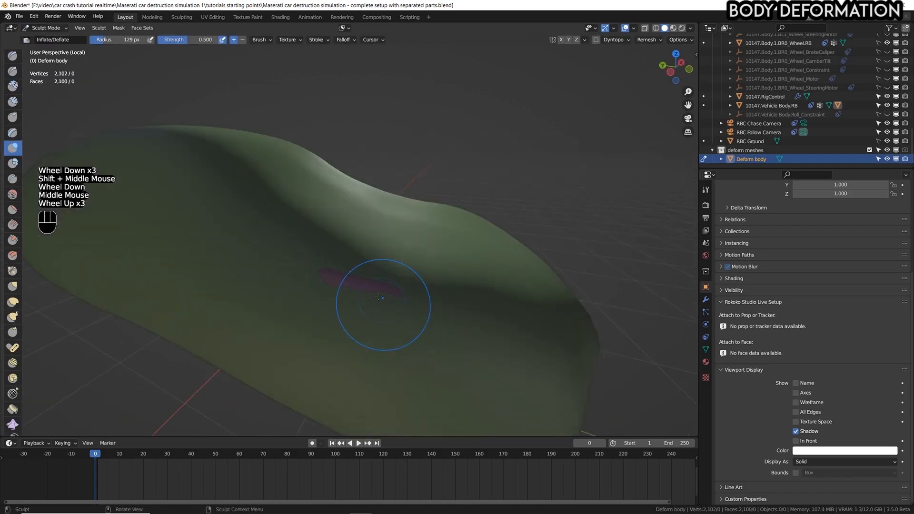
pyautogui.click(373, 285)
pyautogui.click(373, 287)
pyautogui.click(313, 279)
pyautogui.click(318, 280)
pyautogui.scroll(-1, 408, 298)
pyautogui.moveTo(408, 298)
pyautogui.mouseDown(button='middle')
pyautogui.moveTo(395, 230)
pyautogui.moveTo(255, 223)
pyautogui.moveTo(266, 204)
pyautogui.mouseUp(button='middle')
pyautogui.scroll(2, 395, 230)
pyautogui.scroll(-4, 395, 230)
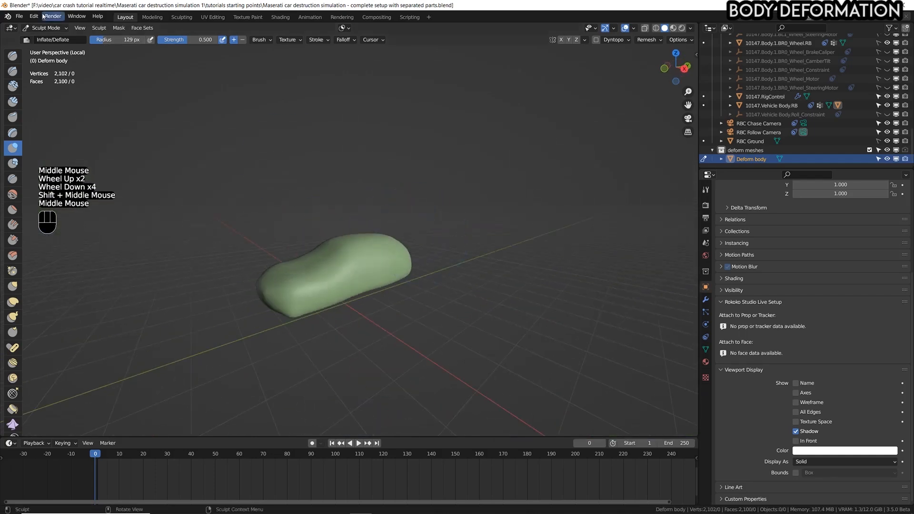
# Return to Object Mode, set the Deform body display back to Wire and save the file.
pyautogui.click(41, 28)
pyautogui.click(49, 38)
pyautogui.click(804, 462)
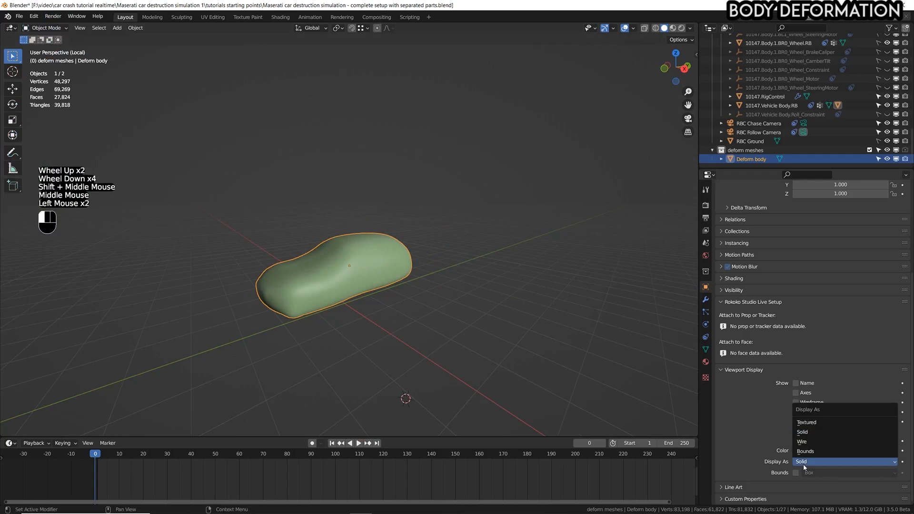
pyautogui.click(816, 442)
pyautogui.scroll(3, 419, 238)
pyautogui.hotkey('ctrl', 's')
# Try displaying Deform body as Bounds, inspect it from several angles and undo the display change.
pyautogui.keyDown('shift'); pyautogui.moveTo(400, 247); pyautogui.dragTo(428, 246, button='middle'); pyautogui.keyUp('shift')
pyautogui.scroll(-2, 422, 237)
pyautogui.scroll(1, 421, 238)
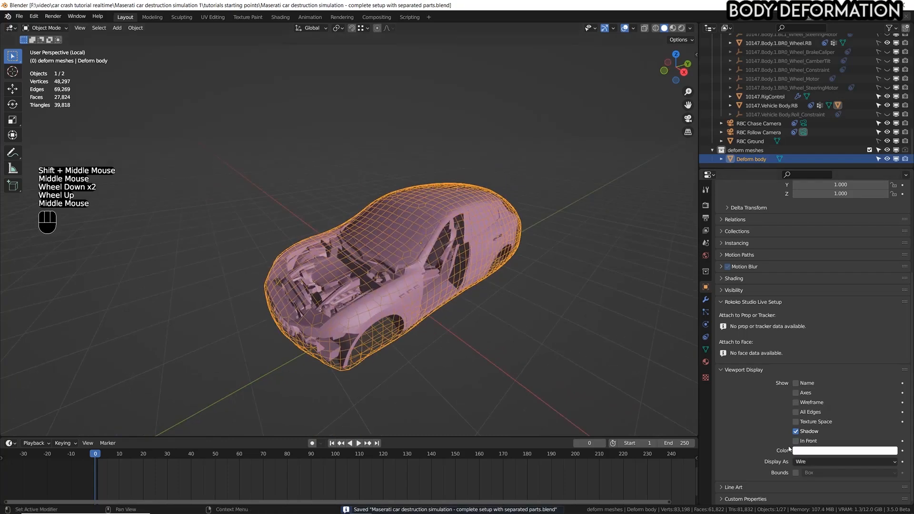
pyautogui.click(798, 461)
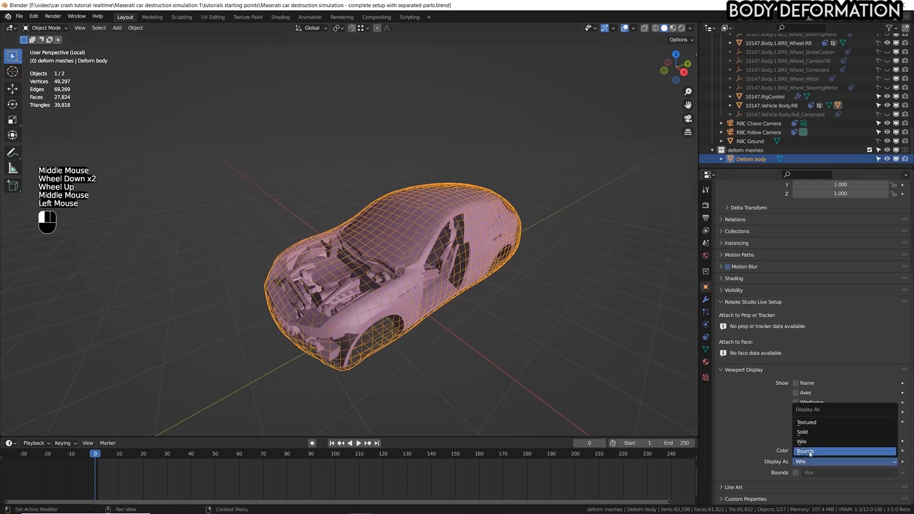
pyautogui.click(810, 451)
pyautogui.moveTo(571, 305); pyautogui.dragTo(587, 328, button='middle')
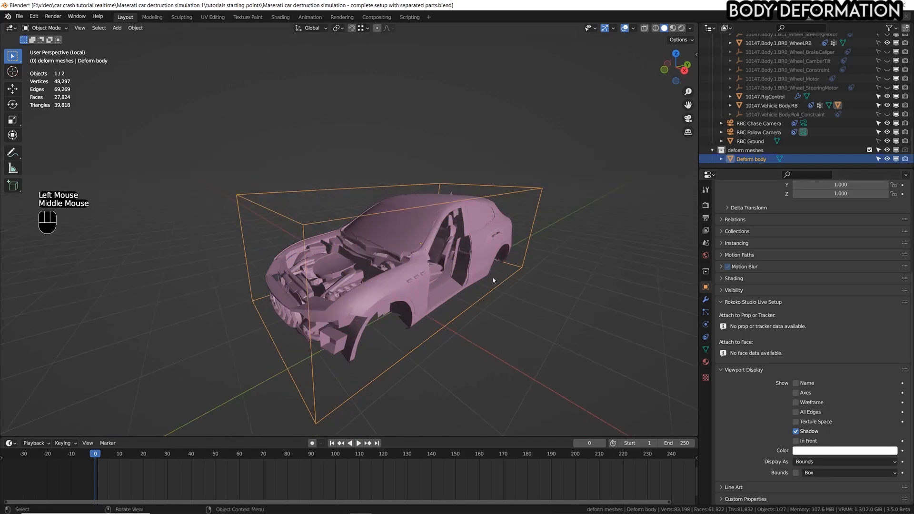
pyautogui.moveTo(492, 280); pyautogui.dragTo(501, 258, button='middle')
pyautogui.hotkey('ctrl', 'z')
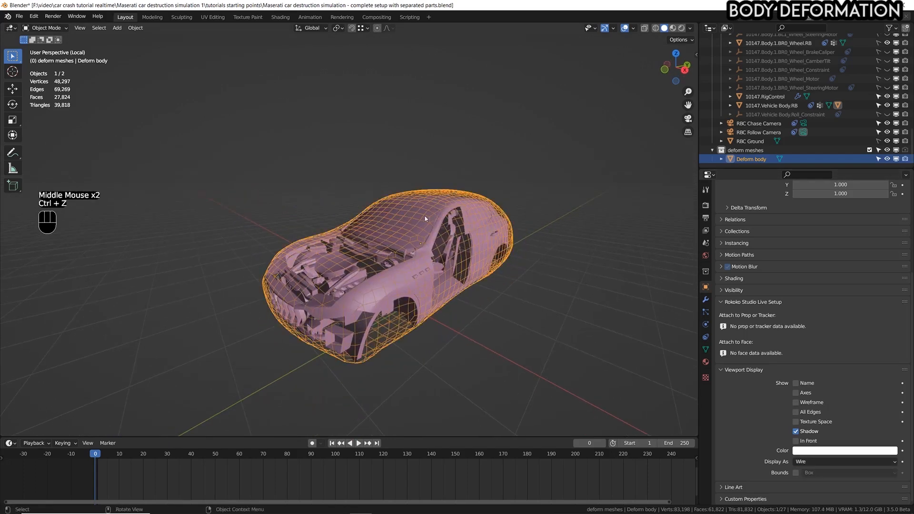
# Redo the change of Deform body's viewport display to Bounds and save the file.
pyautogui.hotkey('ctrl', 'shift', 'z')
pyautogui.hotkey('ctrl', 's')
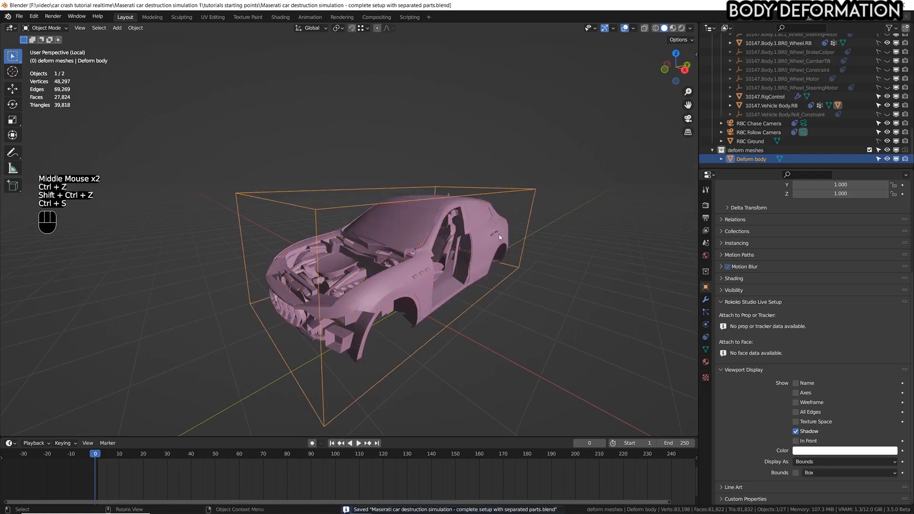
pyautogui.press('g')
pyautogui.rightClick(476, 209)
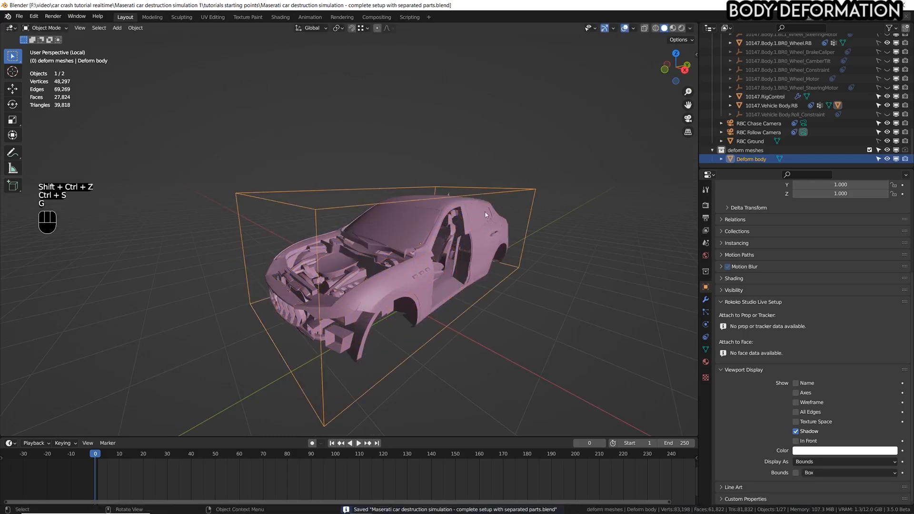
pyautogui.moveTo(481, 212); pyautogui.dragTo(469, 214, button='middle')
pyautogui.scroll(3, 468, 213)
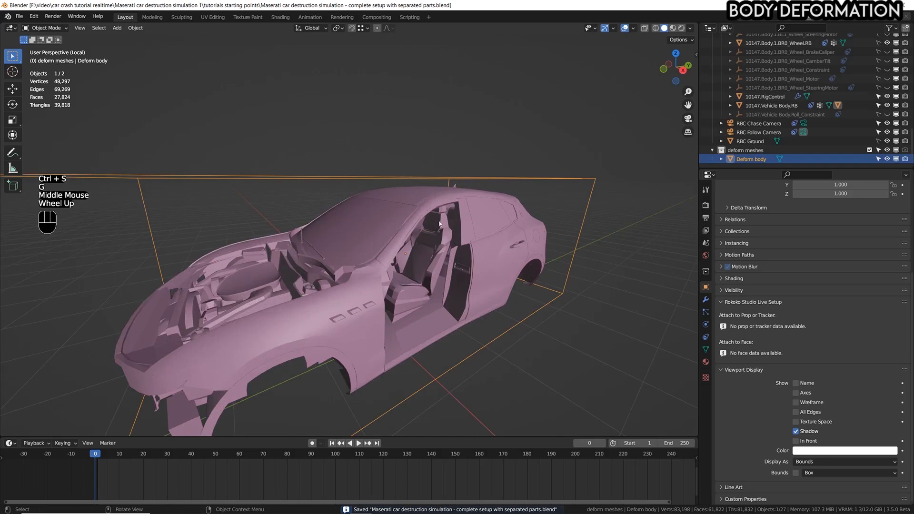
# Select the car body ORIGINAL object and add a Mesh Deform modifier to it with Deform body as its object.
pyautogui.click(705, 300)
pyautogui.scroll(-2, 389, 243)
pyautogui.moveTo(390, 244); pyautogui.dragTo(398, 219, button='middle')
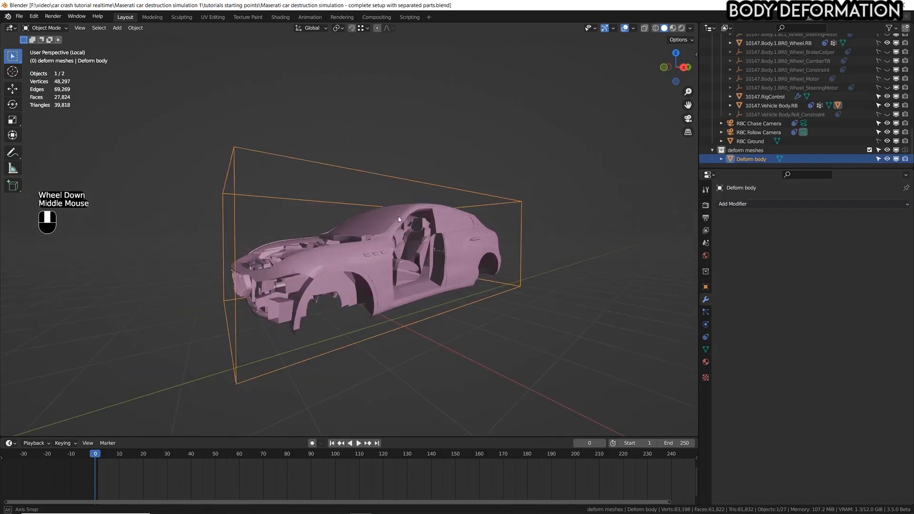
pyautogui.scroll(2, 399, 220)
pyautogui.click(399, 220)
pyautogui.press('g')
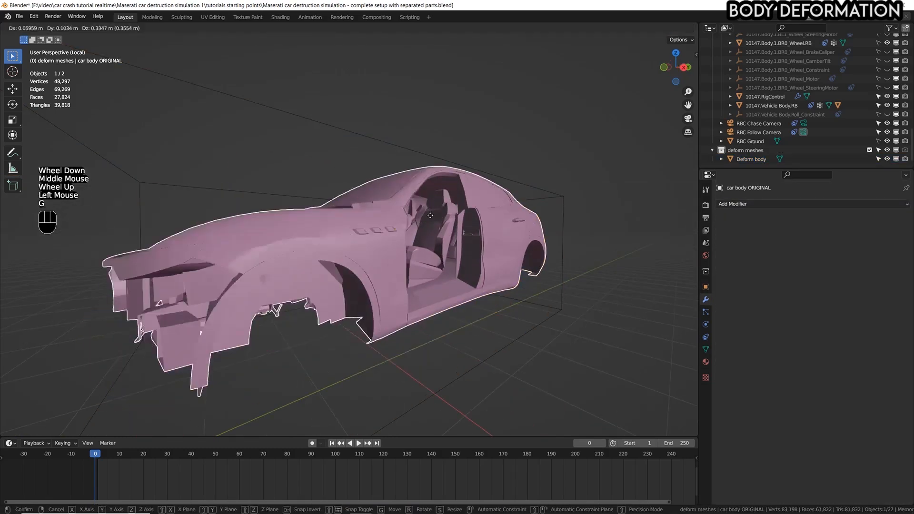
pyautogui.press('Escape')
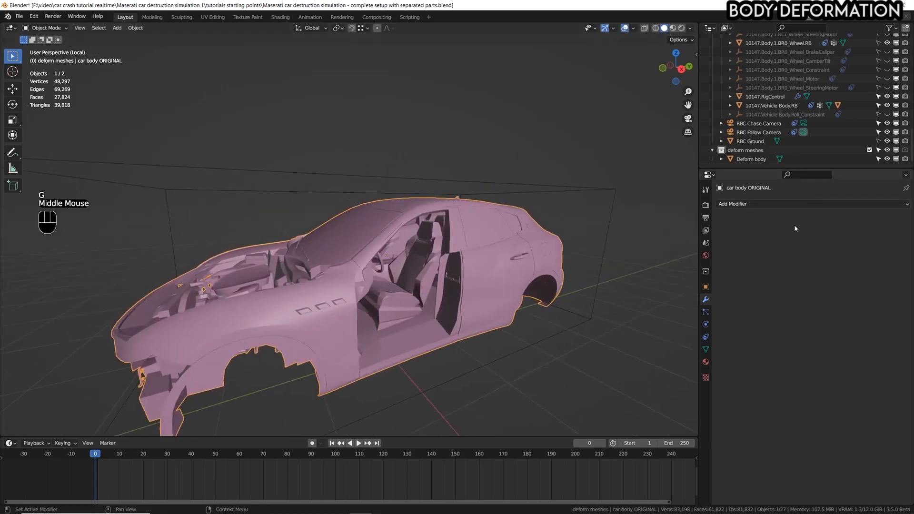
pyautogui.click(822, 204)
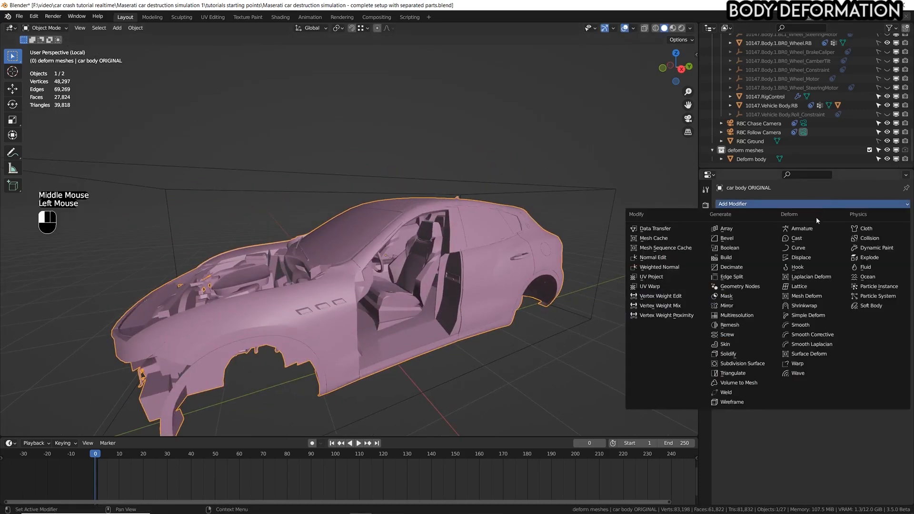
pyautogui.click(817, 299)
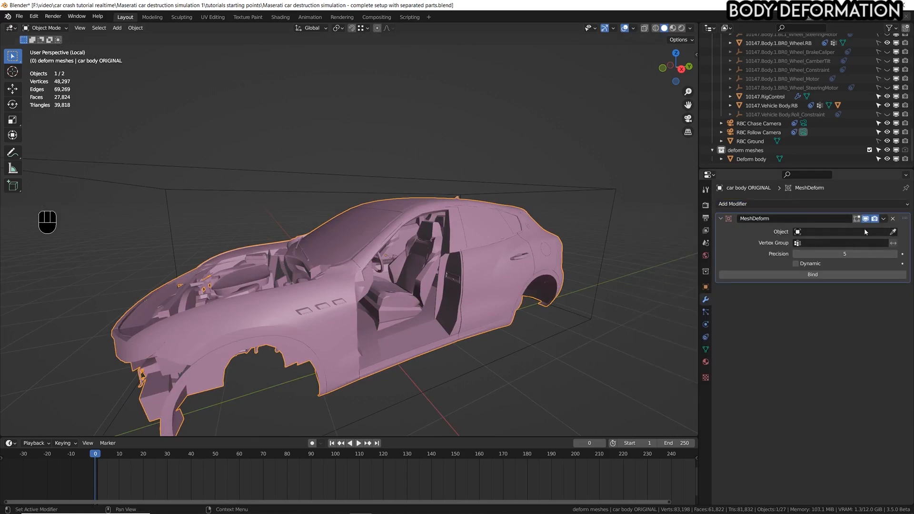
pyautogui.click(894, 232)
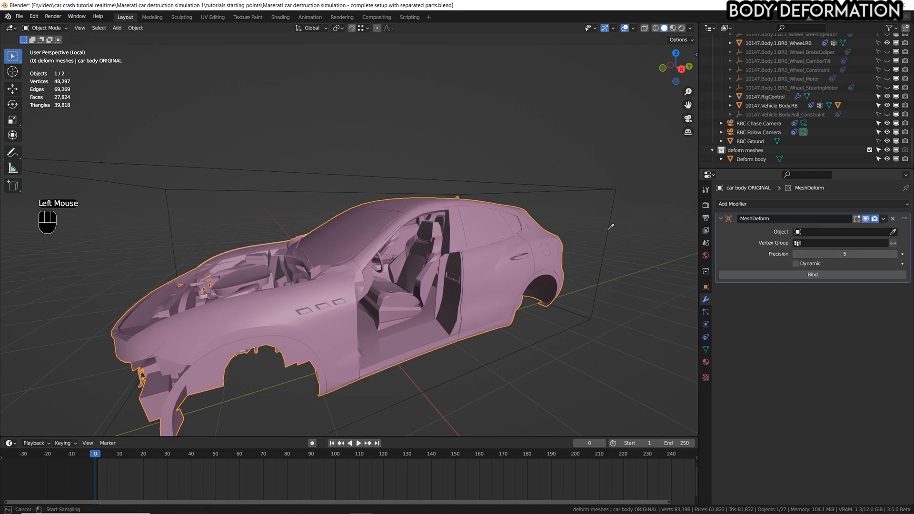
pyautogui.click(612, 190)
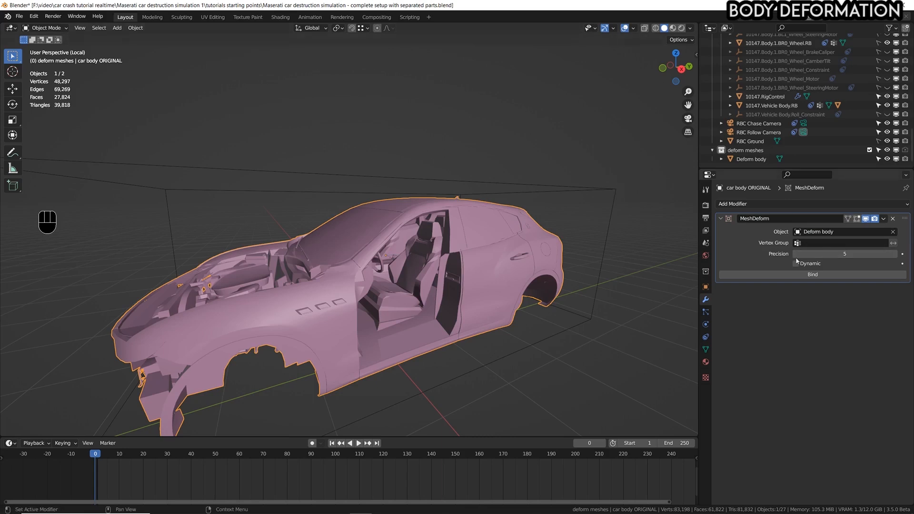
# Save the file and bind the car body's Mesh Deform modifier to the Deform body cage.
pyautogui.hotkey('ctrl', 'z')
pyautogui.hotkey('ctrl', 's')
pyautogui.click(815, 274)
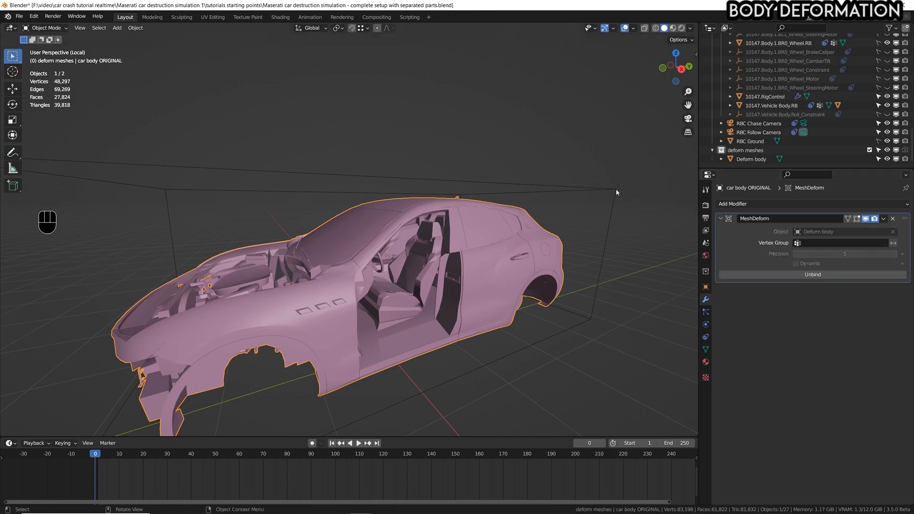
# Test the binding in Edit Mode by trying to move Deform body's windshield vertices with proportional editing, cancel, and return to Object Mode.
pyautogui.scroll(-3, 544, 233)
pyautogui.scroll(2, 544, 233)
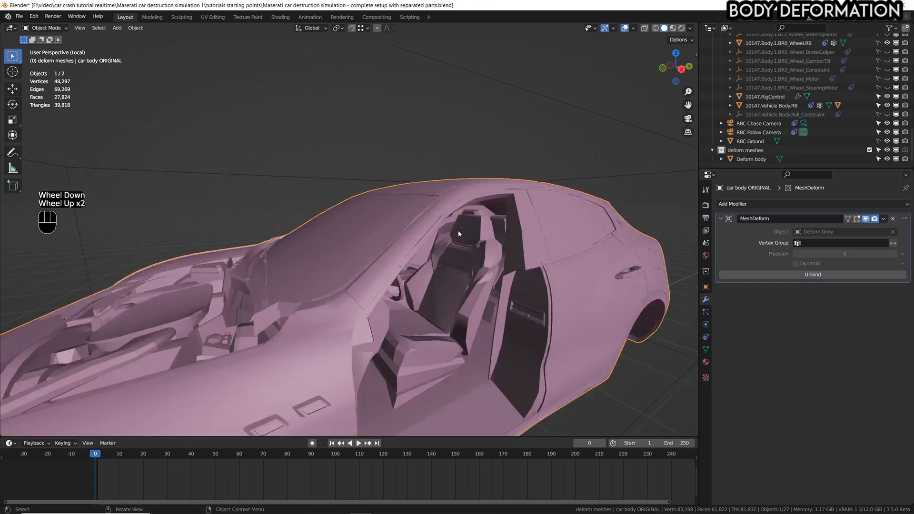
pyautogui.scroll(-1, 523, 214)
pyautogui.click(455, 178)
pyautogui.press('Tab')
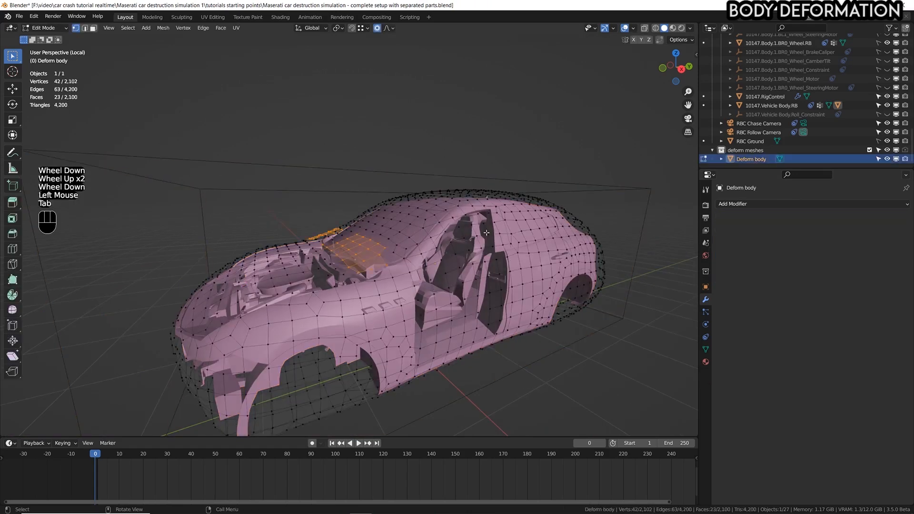
pyautogui.moveTo(402, 242); pyautogui.dragTo(363, 226, button='middle')
pyautogui.scroll(-3, 362, 226)
pyautogui.scroll(3, 363, 227)
pyautogui.press('c')
pyautogui.scroll(-7, 358, 224)
pyautogui.scroll(6, 356, 220)
pyautogui.moveTo(356, 220); pyautogui.dragTo(365, 219)
pyautogui.rightClick(366, 219)
pyautogui.press('g')
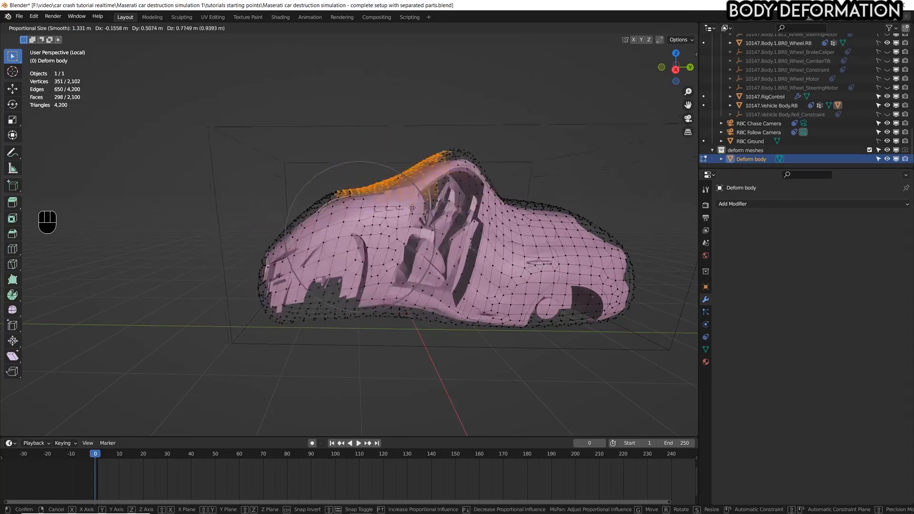
pyautogui.rightClick(440, 141)
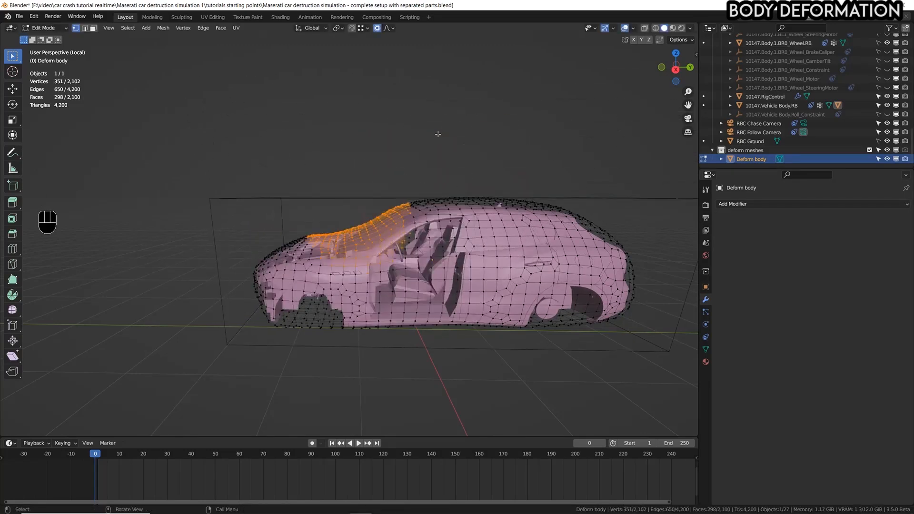
pyautogui.click(438, 134)
pyautogui.press('Tab')
pyautogui.moveTo(492, 237); pyautogui.dragTo(524, 232, button='middle')
# Save the file and add a Displace modifier to Deform body with a strength of 0.5.
pyautogui.hotkey('ctrl', 's')
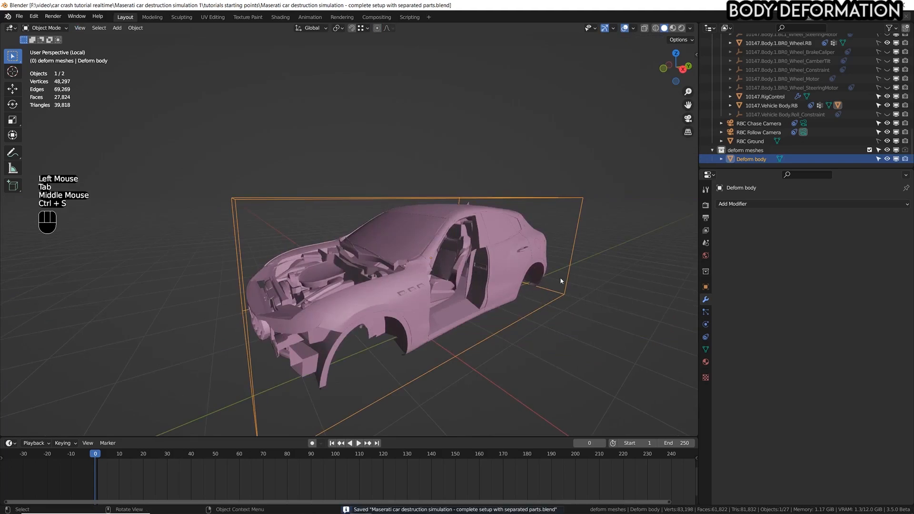
pyautogui.press('g')
pyautogui.rightClick(573, 187)
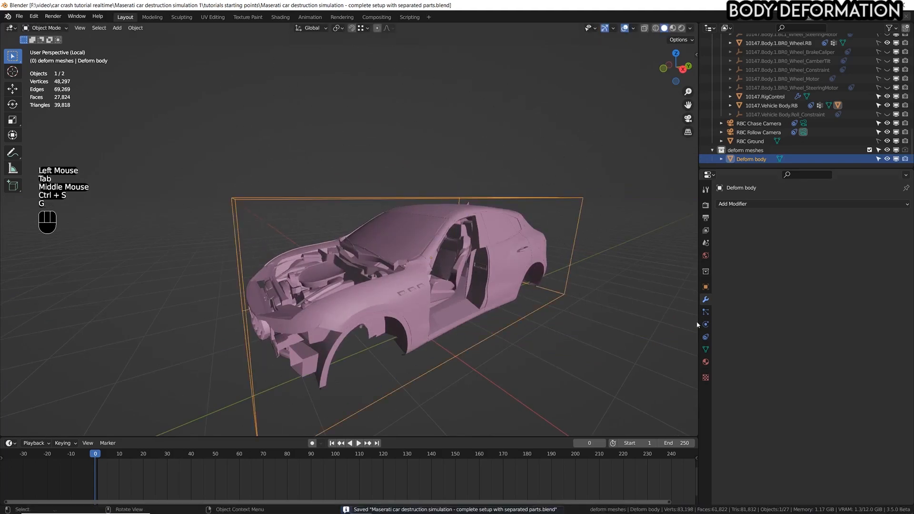
pyautogui.click(705, 299)
pyautogui.click(743, 204)
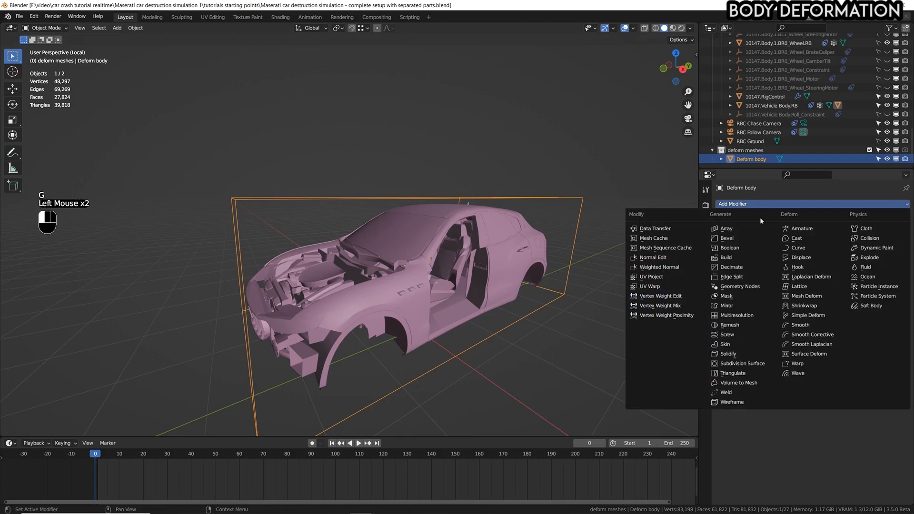
pyautogui.click(793, 258)
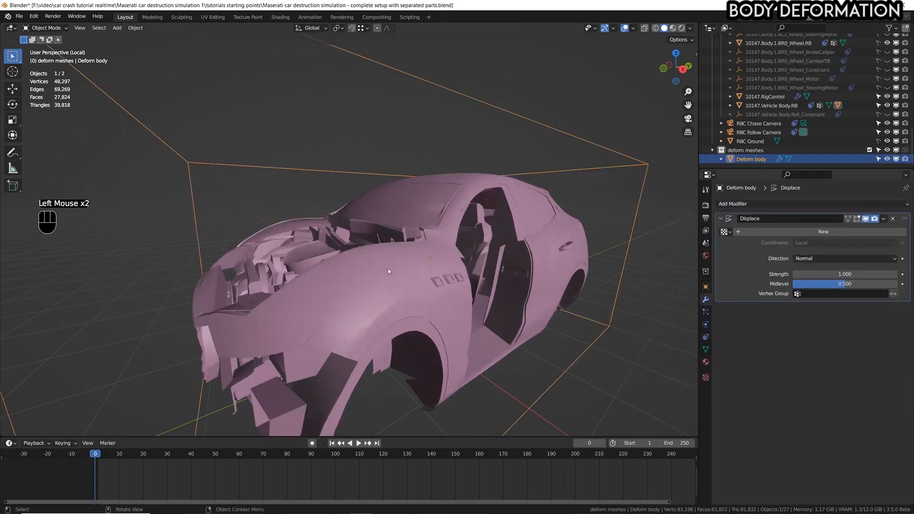
pyautogui.keyDown('shift'); pyautogui.moveTo(819, 268); pyautogui.dragTo(801, 268); pyautogui.keyUp('shift')
pyautogui.click(852, 270)
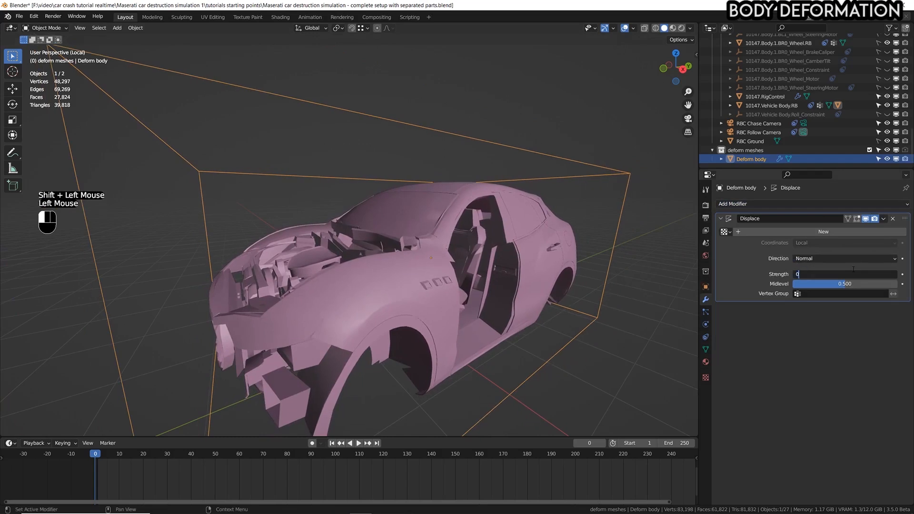
pyautogui.write('0.5')
pyautogui.press('Return')
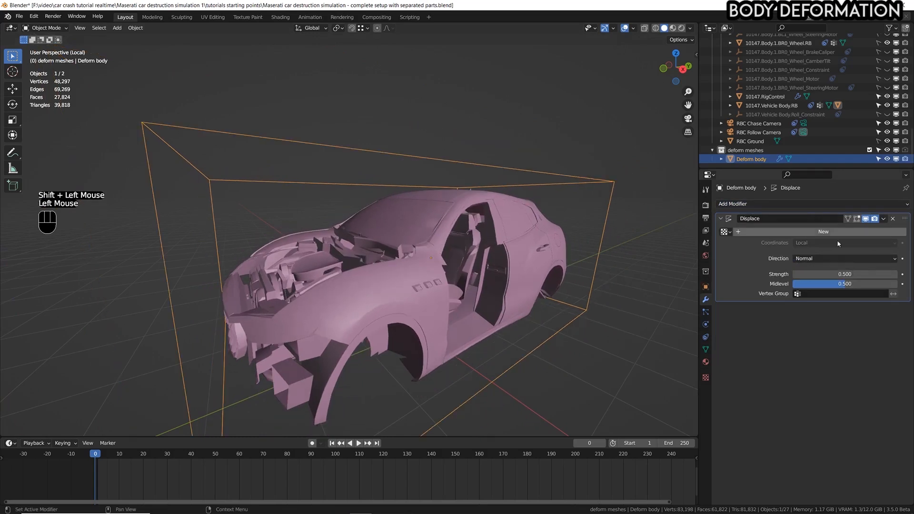
# Create a new texture for the Displace modifier and set its type to Clouds.
pyautogui.click(808, 231)
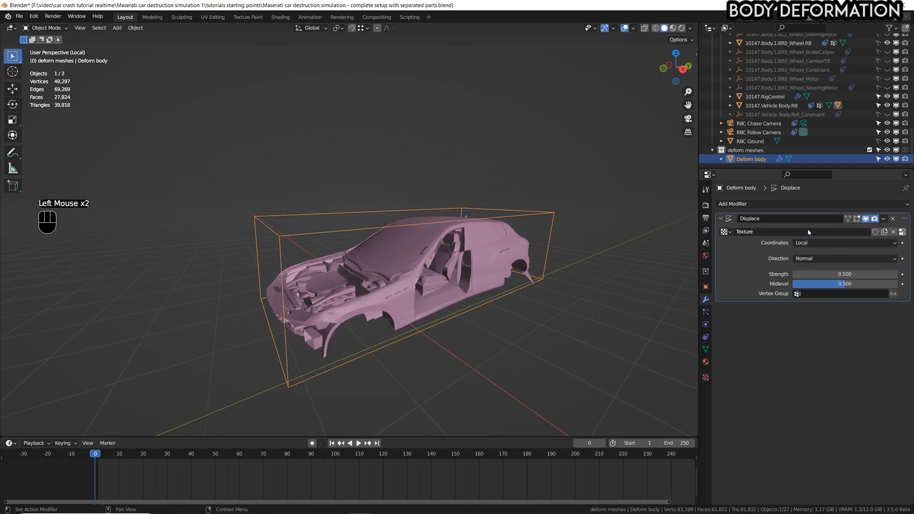
pyautogui.click(706, 378)
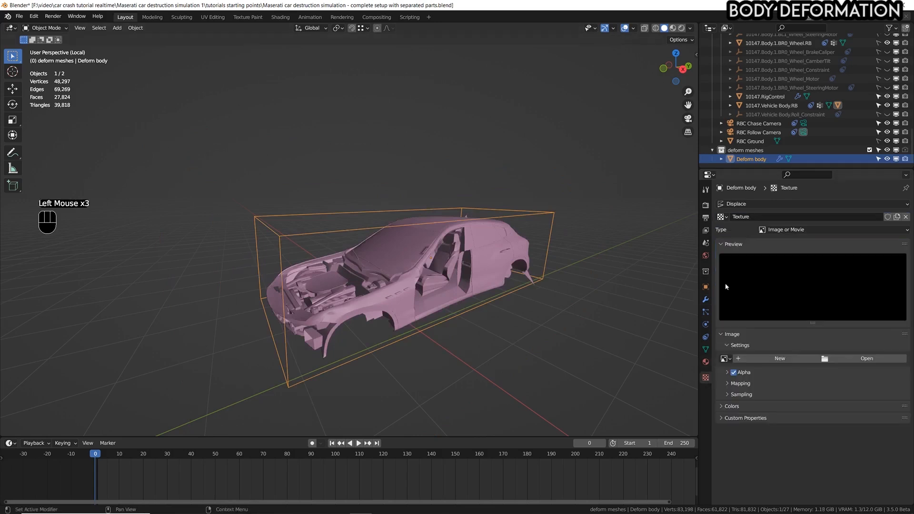
pyautogui.click(793, 231)
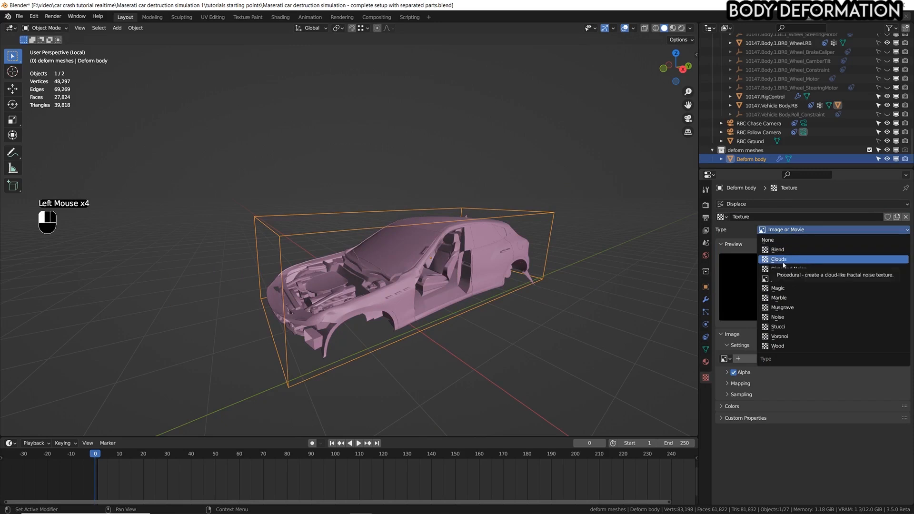
pyautogui.click(783, 261)
# Adjust the Clouds texture size to 0.31, checking the dented car body from several angles.
pyautogui.keyDown('shift'); pyautogui.moveTo(855, 385); pyautogui.dragTo(876, 385); pyautogui.keyUp('shift')
pyautogui.moveTo(362, 262); pyautogui.dragTo(447, 252, button='middle')
pyautogui.keyDown('shift'); pyautogui.moveTo(447, 252); pyautogui.dragTo(466, 246, button='middle'); pyautogui.keyUp('shift')
pyautogui.moveTo(480, 182); pyautogui.dragTo(420, 281, button='middle')
pyautogui.moveTo(433, 253); pyautogui.dragTo(445, 272, button='middle')
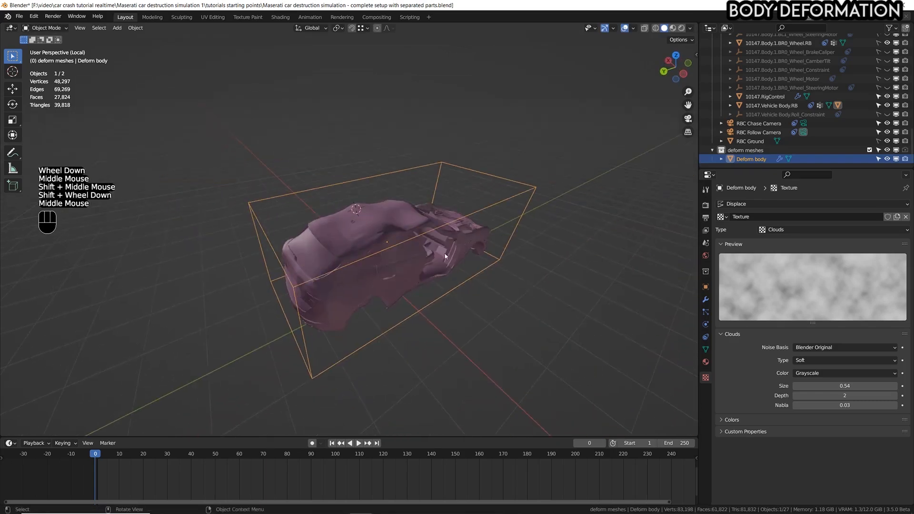
pyautogui.scroll(2, 435, 255)
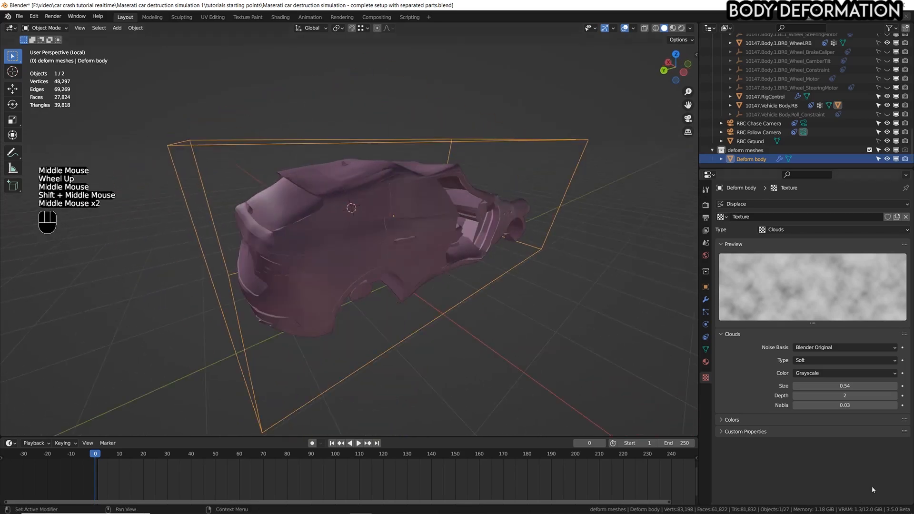
pyautogui.keyDown('shift'); pyautogui.moveTo(845, 385); pyautogui.dragTo(820, 385); pyautogui.keyUp('shift')
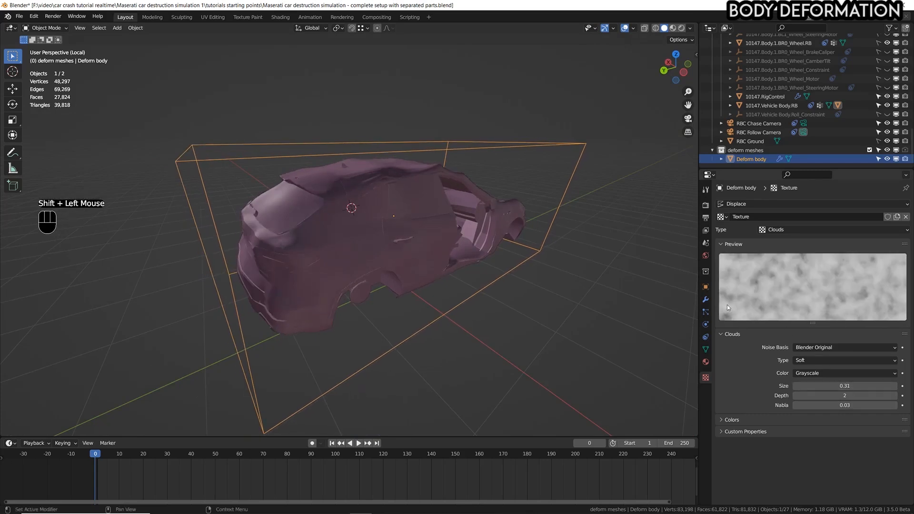
# Raise the Displace strength to 0.89 and view the deformed body from the right side.
pyautogui.click(706, 300)
pyautogui.keyDown('shift'); pyautogui.moveTo(844, 274); pyautogui.dragTo(844, 274); pyautogui.keyUp('shift')
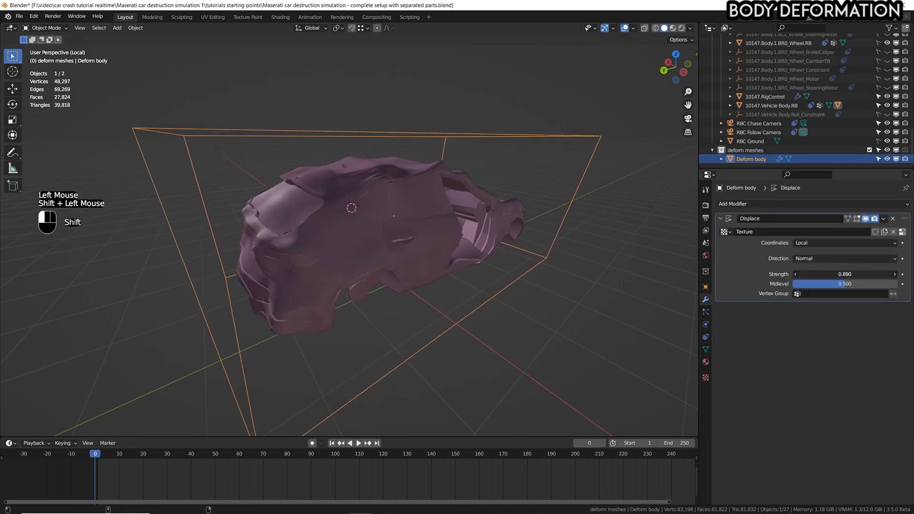
pyautogui.moveTo(612, 255); pyautogui.dragTo(541, 257, button='middle')
pyautogui.press('KP_3')
pyautogui.scroll(4, 349, 232)
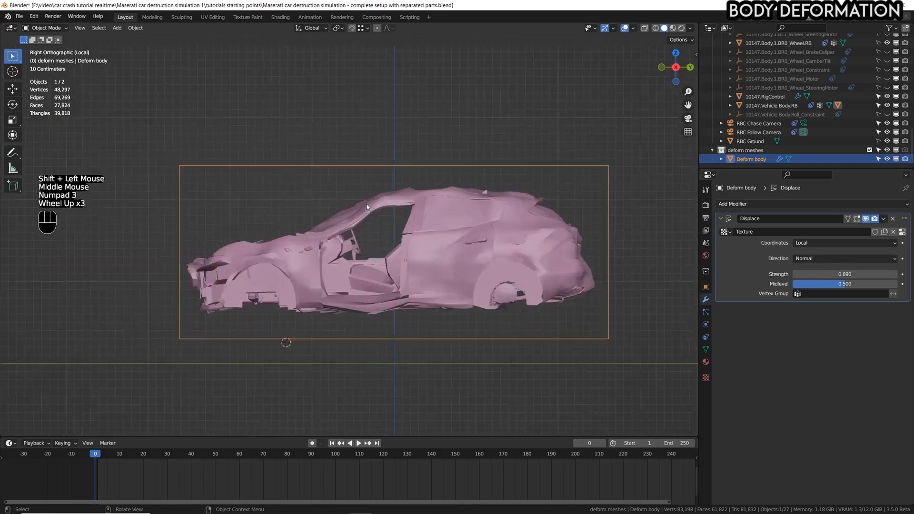
# Annotate the car's roofline with a freehand line illustrating the displacement, remove the note and return to the selection tool.
pyautogui.click(11, 158)
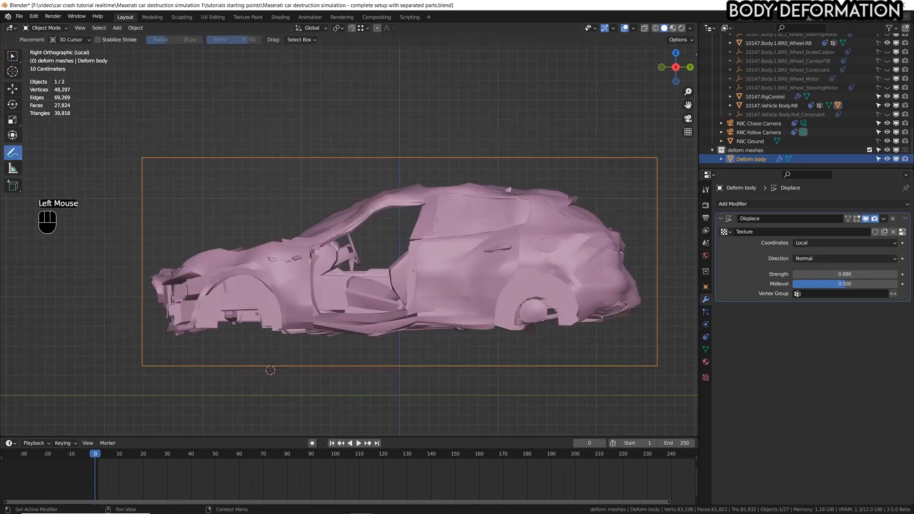
pyautogui.moveTo(342, 210); pyautogui.dragTo(359, 205)
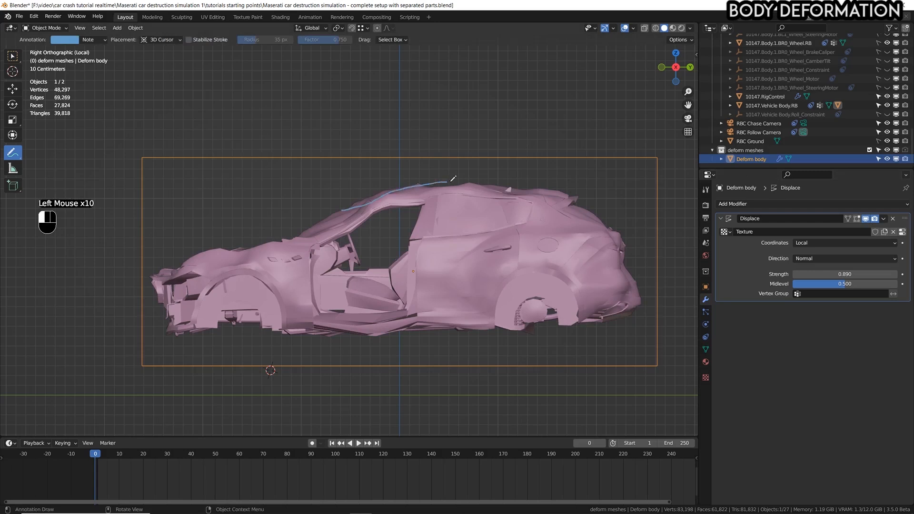
pyautogui.moveTo(472, 199); pyautogui.dragTo(491, 218)
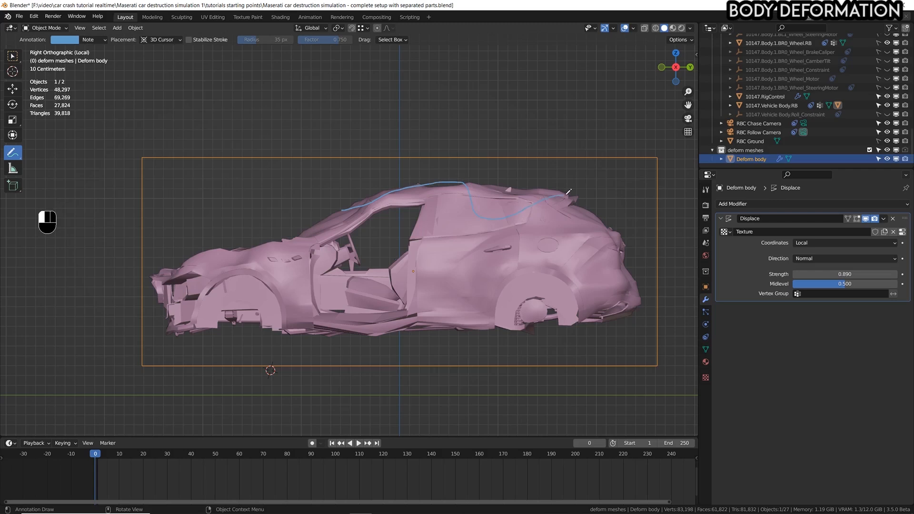
pyautogui.click(94, 40)
pyautogui.click(151, 78)
pyautogui.click(13, 56)
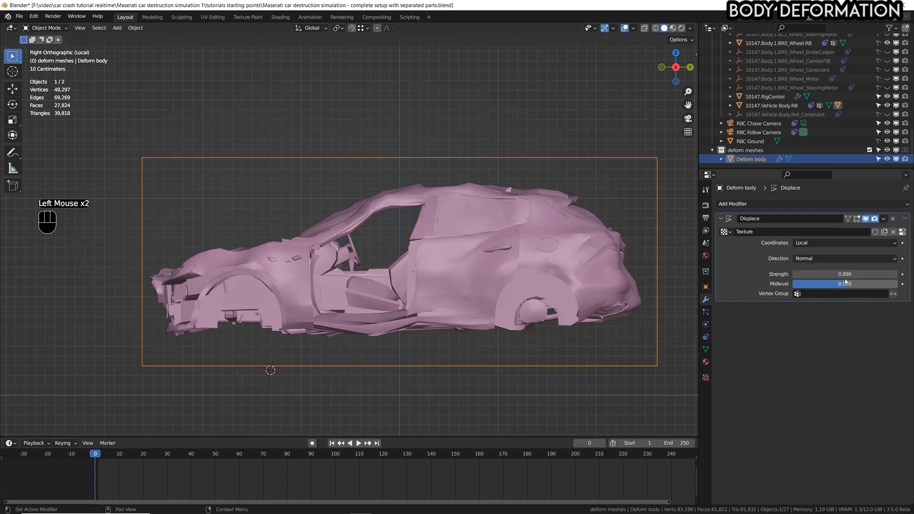
# Set the Displace midlevel to 0.733, exit local view and select the car body to compare it with the other parts in wireframe.
pyautogui.moveTo(855, 284); pyautogui.dragTo(880, 283)
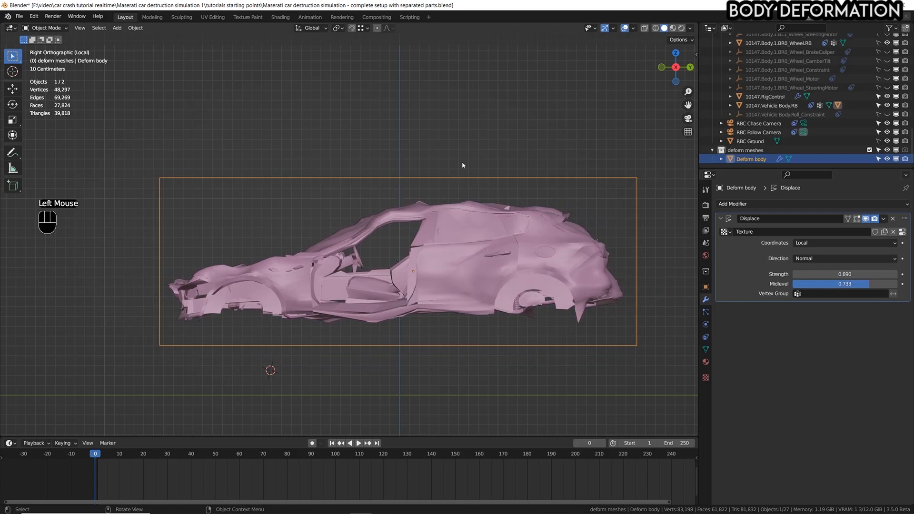
pyautogui.press('KP_Divide')
pyautogui.scroll(-1, 433, 284)
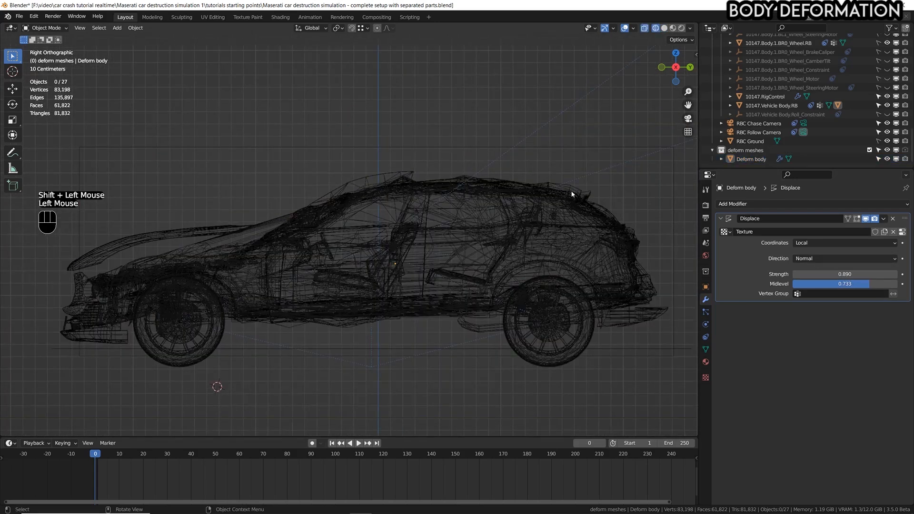
pyautogui.click(572, 194)
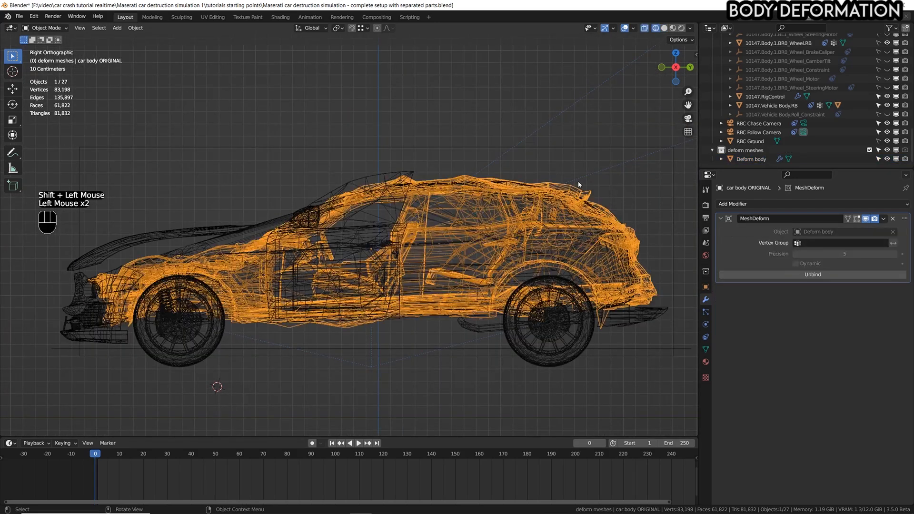
# Add the Deform body cage and the Vehicle Body.RB shell to the selection, isolate the three objects in local view and use solid shading.
pyautogui.keyDown('shift'); pyautogui.click(571, 145); pyautogui.keyUp('shift')
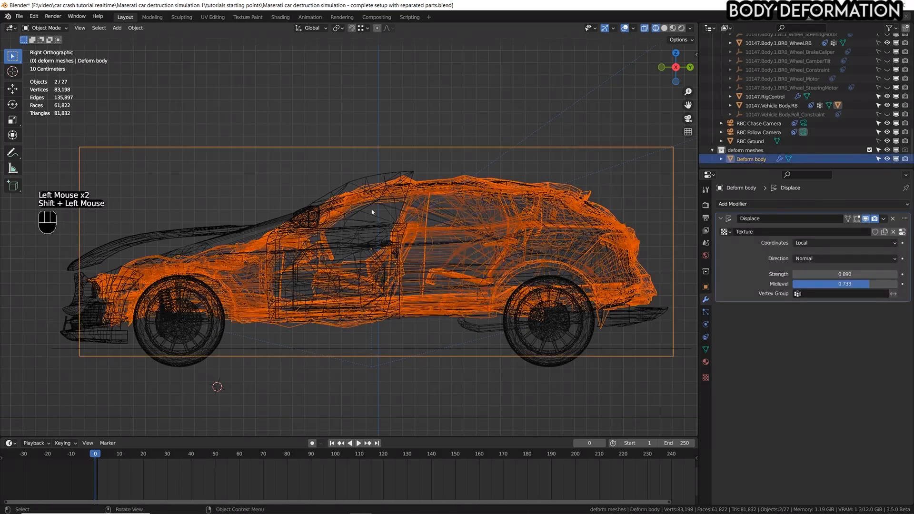
pyautogui.keyDown('shift'); pyautogui.click(273, 220); pyautogui.keyUp('shift')
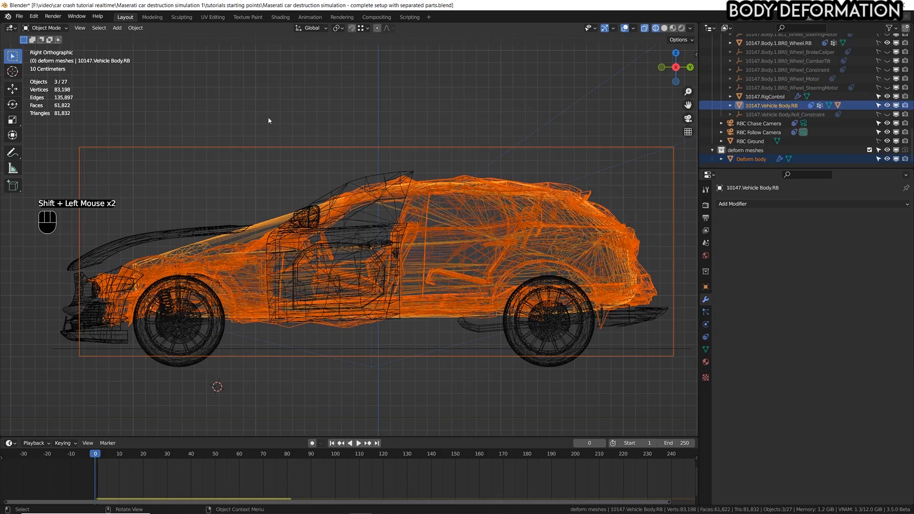
pyautogui.press('KP_Divide')
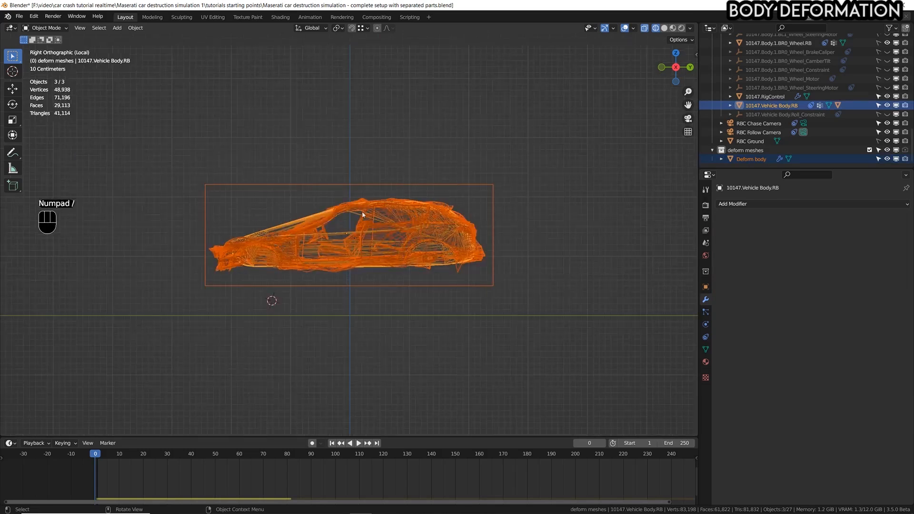
pyautogui.scroll(4, 363, 267)
pyautogui.keyDown('shift'); pyautogui.moveTo(364, 267); pyautogui.dragTo(404, 221, button='middle'); pyautogui.keyUp('shift')
pyautogui.keyDown('shift'); pyautogui.scroll(-1, 467, 208); pyautogui.keyUp('shift')
pyautogui.scroll(1, 467, 208)
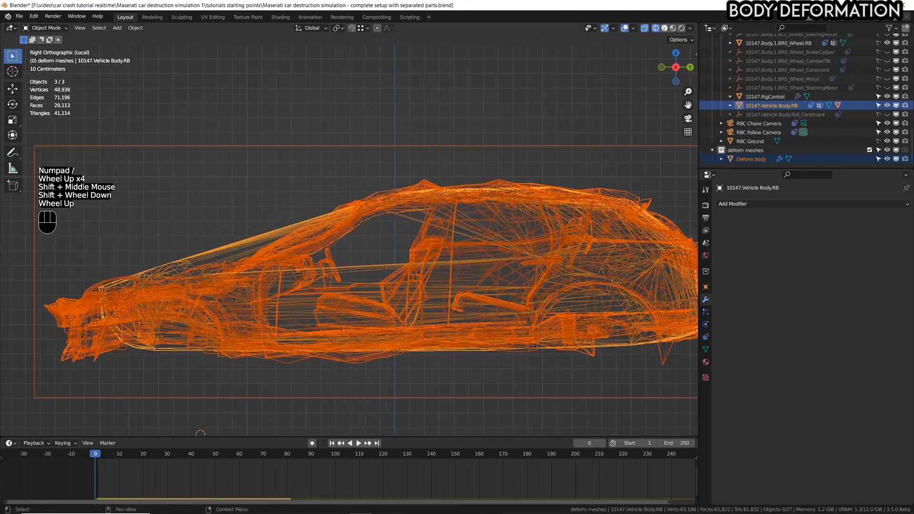
pyautogui.click(663, 27)
pyautogui.scroll(-1, 376, 262)
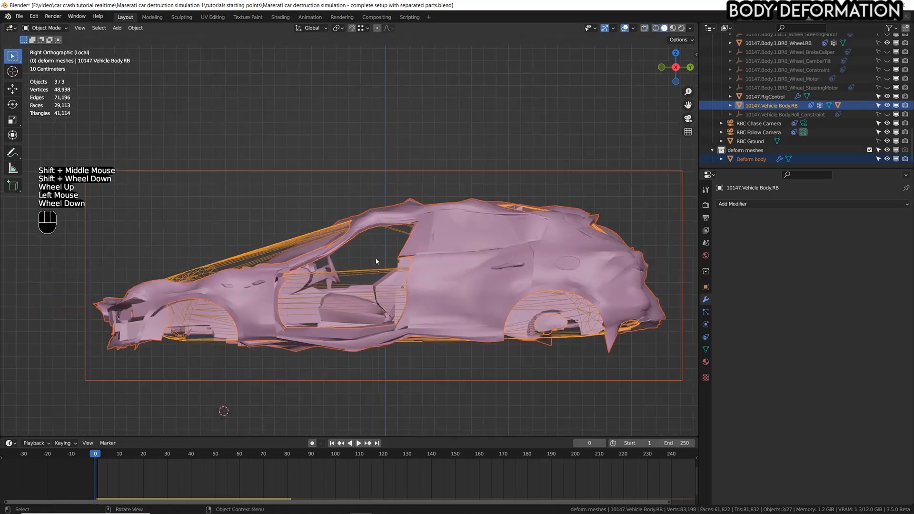
# Select only the Deform body cage and set its Displace midlevel to 0.763 after testing 1.000.
pyautogui.click(450, 170)
pyautogui.keyDown('shift'); pyautogui.moveTo(676, 251); pyautogui.dragTo(592, 247, button='middle'); pyautogui.keyUp('shift')
pyautogui.scroll(1, 641, 250)
pyautogui.scroll(-1, 572, 246)
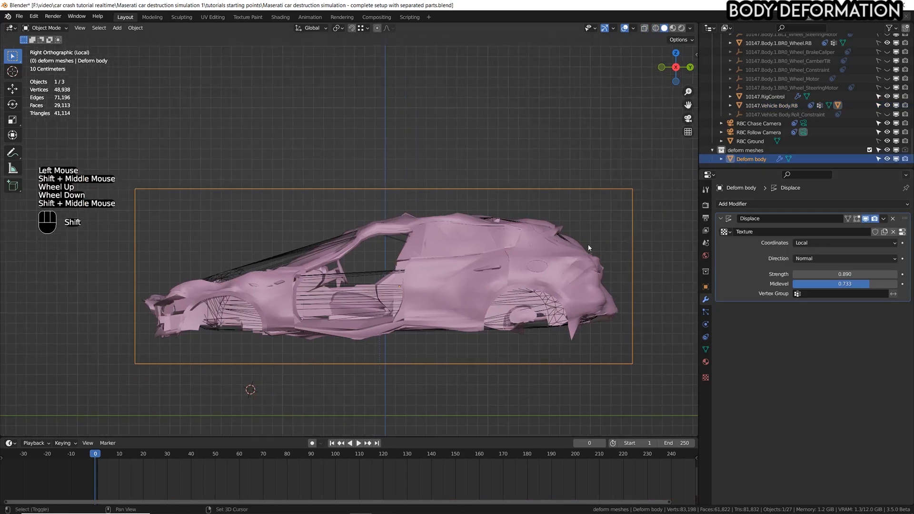
pyautogui.scroll(1, 592, 247)
pyautogui.moveTo(867, 284); pyautogui.dragTo(897, 284)
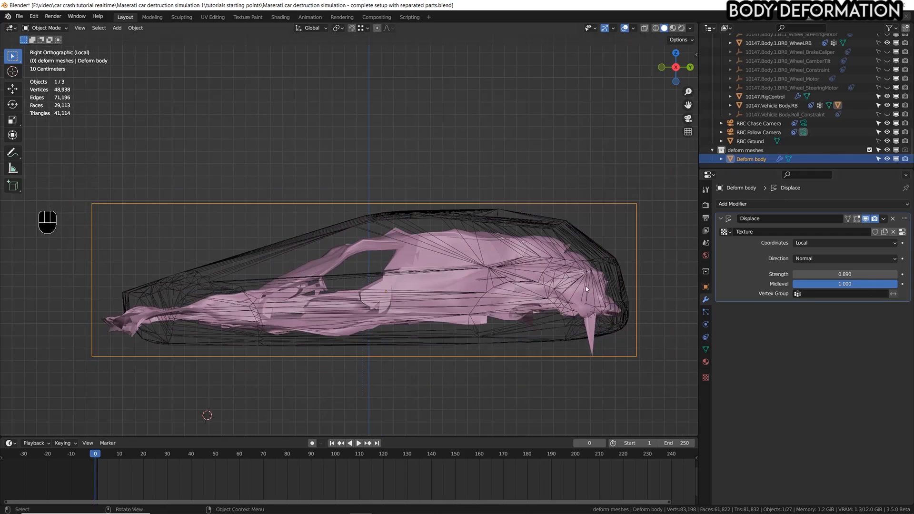
pyautogui.moveTo(897, 284); pyautogui.dragTo(872, 284)
# Check the roofline against the rigid body shell and fine-tune the Displace midlevel to 0.756.
pyautogui.scroll(7, 384, 219)
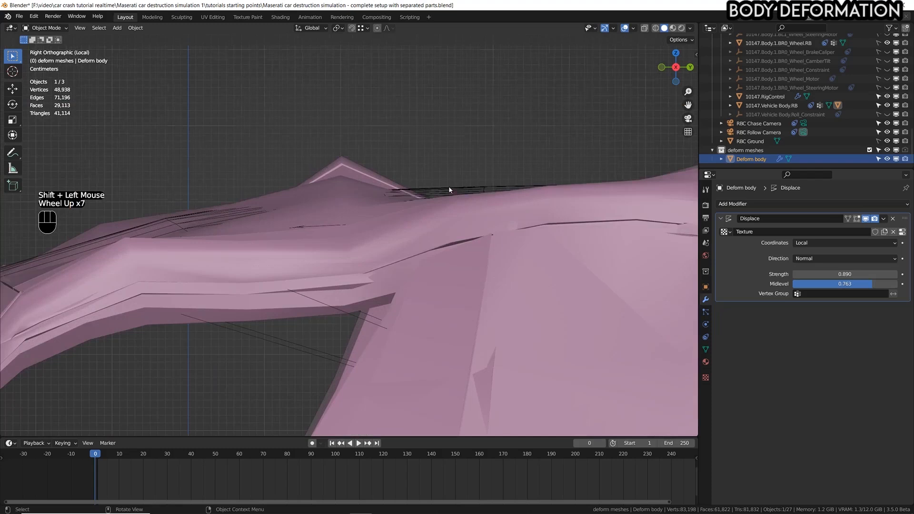
pyautogui.scroll(-6, 449, 190)
pyautogui.keyDown('shift'); pyautogui.moveTo(448, 190); pyautogui.dragTo(465, 231, button='middle'); pyautogui.keyUp('shift')
pyautogui.keyDown('shift'); pyautogui.scroll(-1, 465, 231); pyautogui.keyUp('shift')
pyautogui.scroll(-2, 465, 206)
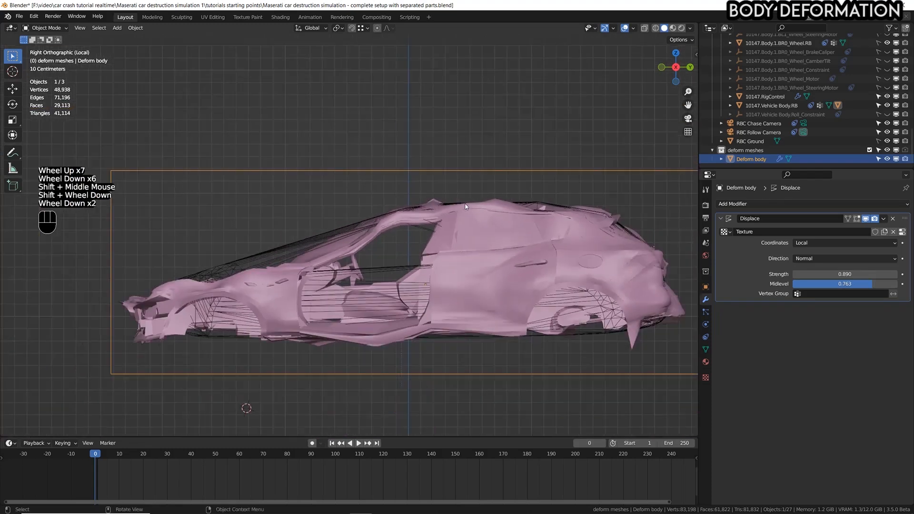
pyautogui.keyDown('shift'); pyautogui.moveTo(878, 284); pyautogui.dragTo(874, 284); pyautogui.keyUp('shift')
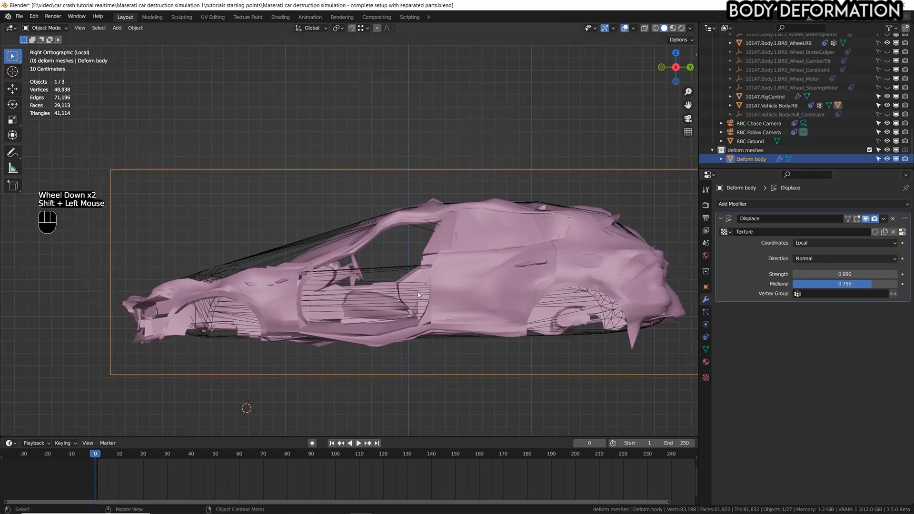
# Examine the dented roof and side of the car body against the rigid body shell from the right side.
pyautogui.scroll(-1, 477, 298)
pyautogui.scroll(-1, 395, 285)
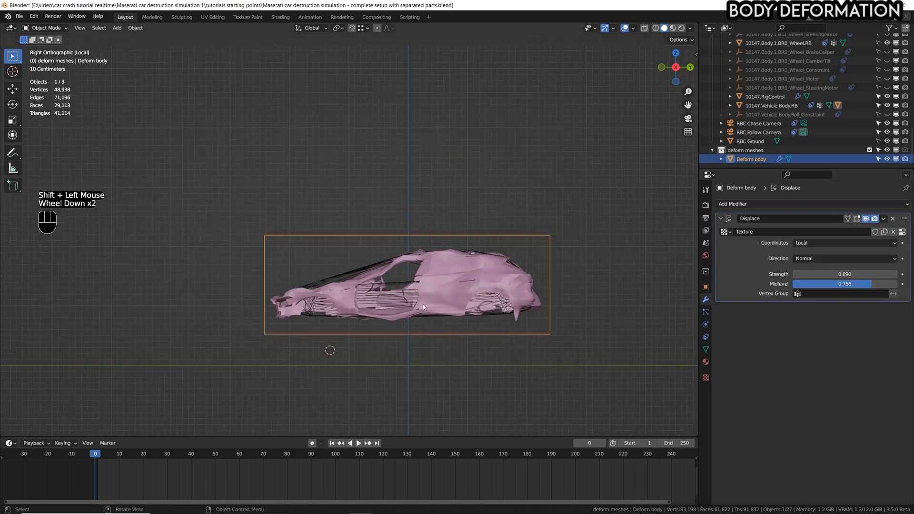
pyautogui.scroll(-1, 395, 285)
pyautogui.keyDown('shift'); pyautogui.moveTo(395, 285); pyautogui.dragTo(493, 276, button='middle'); pyautogui.keyUp('shift')
pyautogui.keyDown('shift'); pyautogui.scroll(-1, 493, 275); pyautogui.keyUp('shift')
pyautogui.scroll(3, 541, 251)
pyautogui.scroll(1, 541, 251)
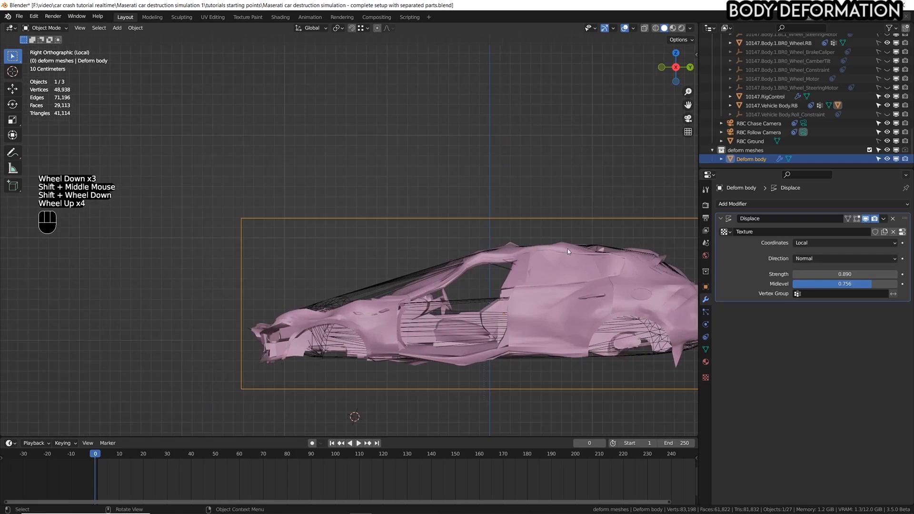
pyautogui.scroll(2, 530, 262)
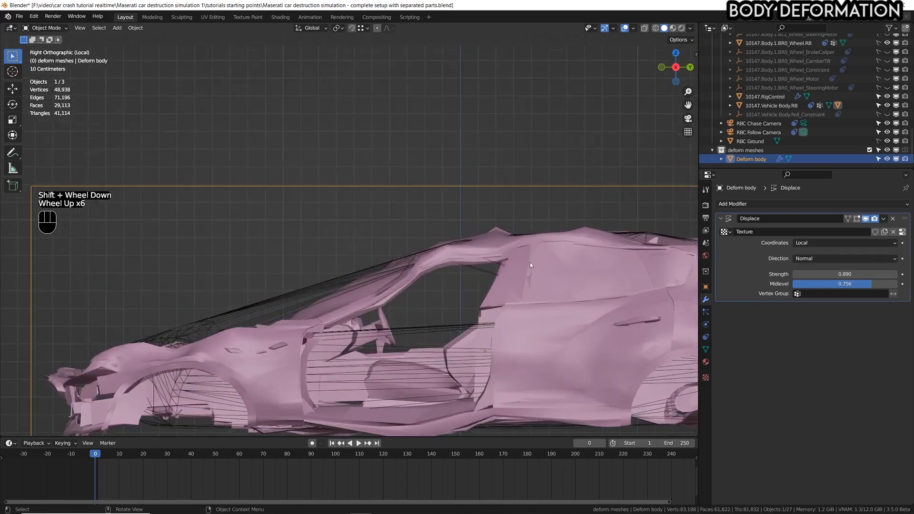
pyautogui.keyDown('shift'); pyautogui.moveTo(545, 251); pyautogui.dragTo(533, 209, button='middle'); pyautogui.keyUp('shift')
pyautogui.scroll(1, 533, 209)
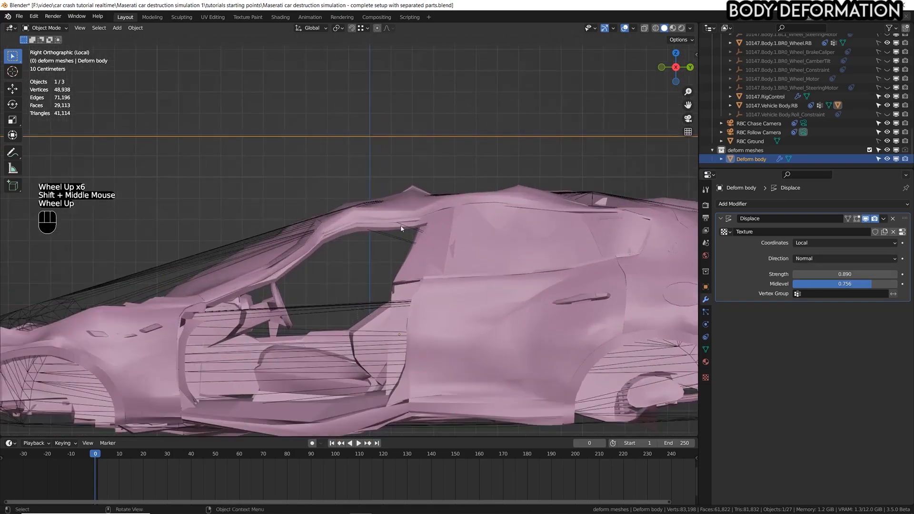
pyautogui.moveTo(866, 285); pyautogui.dragTo(876, 286)
pyautogui.rightClick(875, 286)
pyautogui.scroll(-2, 352, 292)
pyautogui.scroll(1, 352, 291)
pyautogui.scroll(-3, 352, 291)
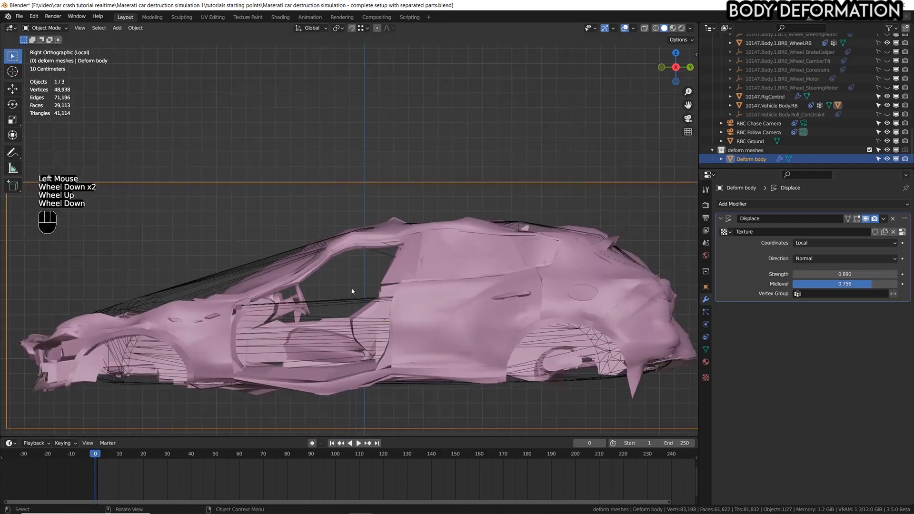
# Hide the viewport overlays and inspect the dented car body in perspective from the front.
pyautogui.scroll(-3, 372, 274)
pyautogui.moveTo(339, 276); pyautogui.dragTo(383, 268, button='middle')
pyautogui.moveTo(383, 268); pyautogui.dragTo(395, 272, button='middle')
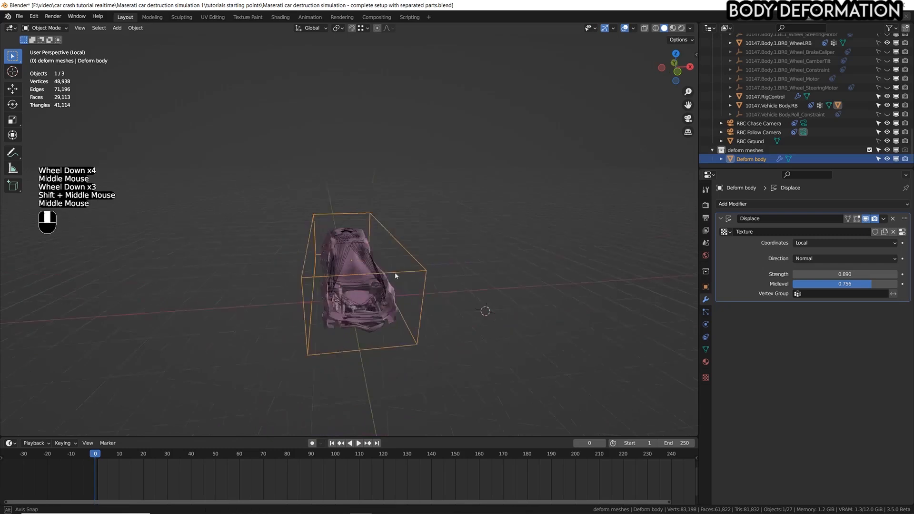
pyautogui.hotkey('shift', 'alt', 'z')
pyautogui.scroll(2, 361, 301)
pyautogui.moveTo(361, 300); pyautogui.dragTo(404, 274, button='middle')
pyautogui.scroll(1, 386, 281)
pyautogui.scroll(-1, 404, 274)
pyautogui.scroll(2, 389, 294)
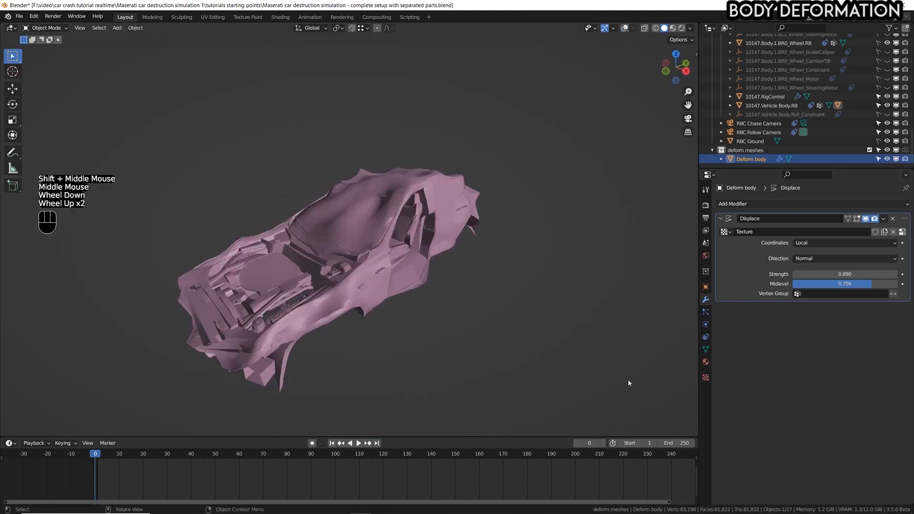
# Set the Clouds texture size to 0.27 and check the dents from the car's side.
pyautogui.click(705, 378)
pyautogui.keyDown('shift'); pyautogui.moveTo(832, 385); pyautogui.dragTo(813, 385); pyautogui.keyUp('shift')
pyautogui.moveTo(320, 261); pyautogui.dragTo(397, 268, button='middle')
pyautogui.scroll(-1, 435, 269)
pyautogui.keyDown('shift'); pyautogui.scroll(-1, 398, 267); pyautogui.keyUp('shift')
pyautogui.moveTo(397, 267)
pyautogui.mouseDown(button='middle')
pyautogui.moveTo(439, 240)
pyautogui.moveTo(294, 242)
pyautogui.moveTo(408, 269)
pyautogui.mouseUp(button='middle')
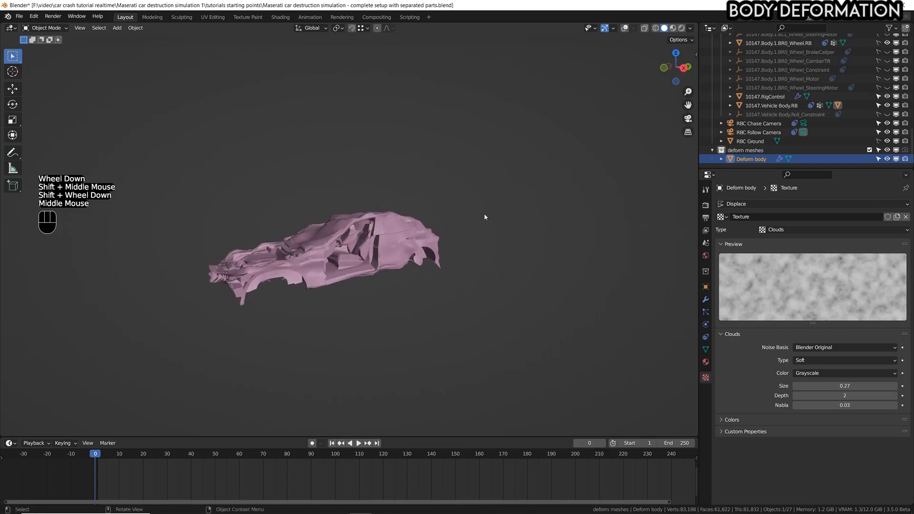
# Exit local view to show the complete car and save the file.
pyautogui.press('KP_Divide')
pyautogui.scroll(-1, 445, 221)
pyautogui.scroll(-3, 444, 220)
pyautogui.moveTo(444, 221); pyautogui.dragTo(560, 212, button='middle')
pyautogui.hotkey('ctrl', 's')
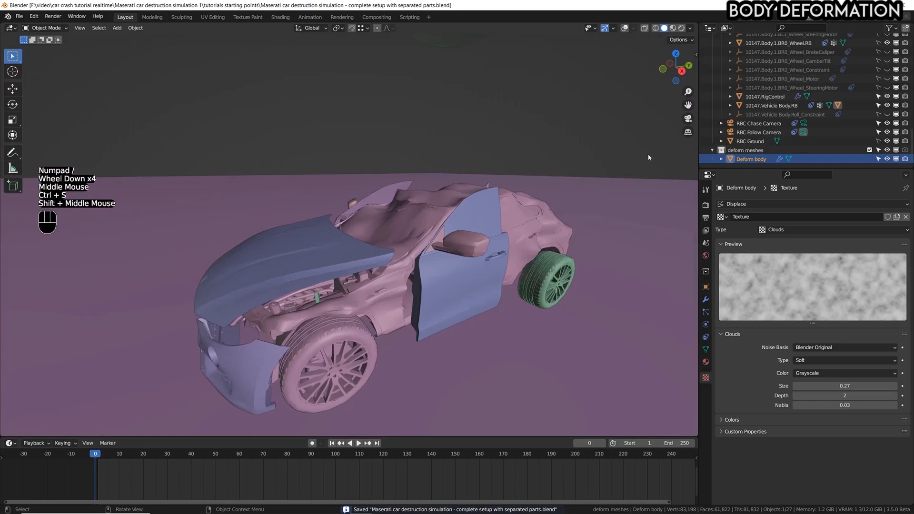
# Hide the PARTS collection in the viewport and view the car from the right side.
pyautogui.scroll(11, 766, 131)
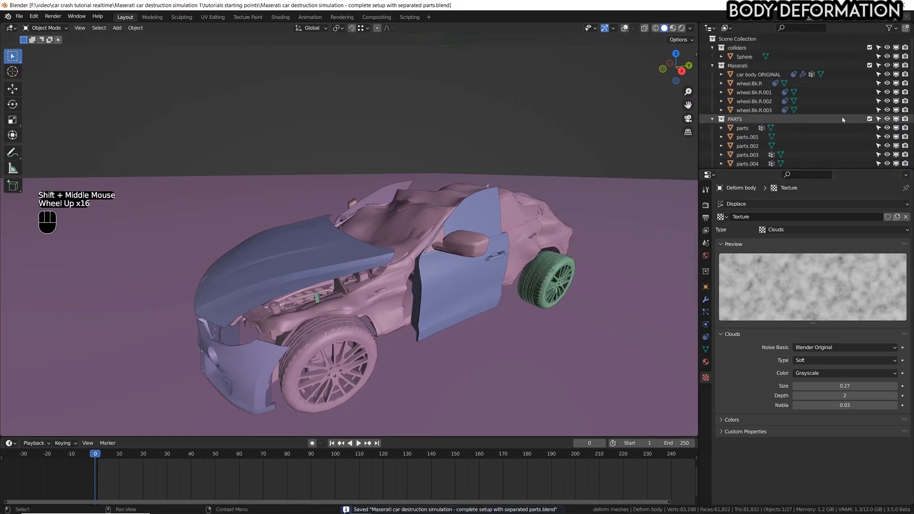
pyautogui.click(887, 119)
pyautogui.scroll(-2, 505, 272)
pyautogui.keyDown('shift'); pyautogui.moveTo(505, 272); pyautogui.dragTo(514, 269, button='middle'); pyautogui.keyUp('shift')
pyautogui.moveTo(514, 270); pyautogui.dragTo(527, 267, button='middle')
# Play the animation in short bursts to watch the sphere and the car, and return to frame 0.
pyautogui.press('space')
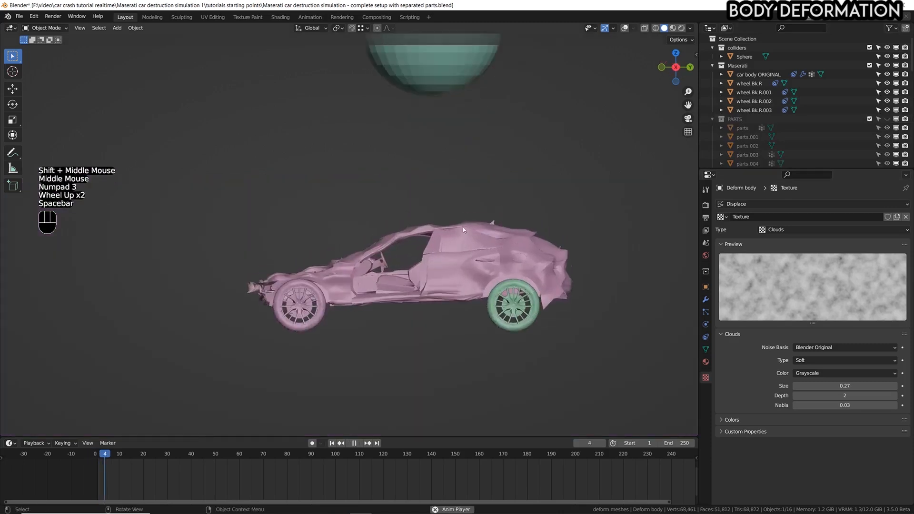
pyautogui.press('space')
pyautogui.scroll(-1, 491, 316)
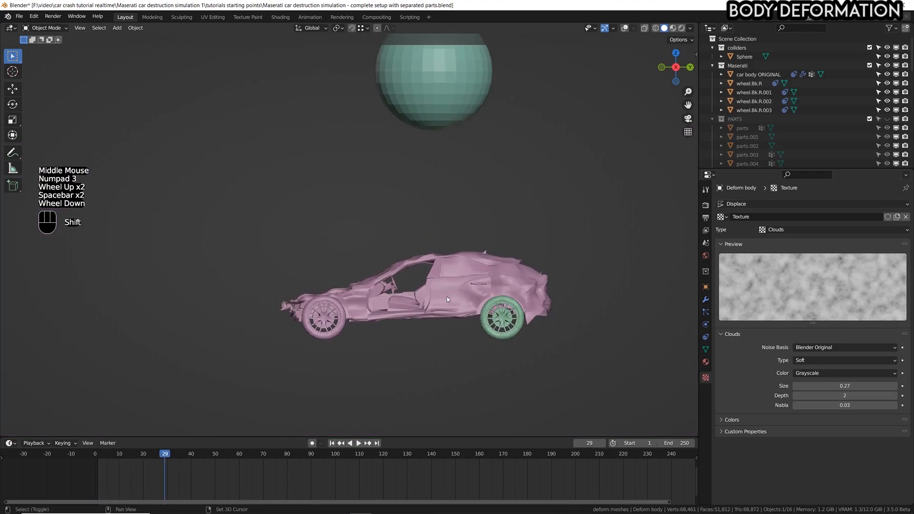
pyautogui.keyDown('shift'); pyautogui.scroll(-1, 446, 296); pyautogui.keyUp('shift')
pyautogui.keyDown('shift'); pyautogui.moveTo(446, 296); pyautogui.dragTo(447, 310, button='middle'); pyautogui.keyUp('shift')
pyautogui.scroll(1, 447, 309)
pyautogui.press('space')
pyautogui.press('space')
pyautogui.click(79, 458)
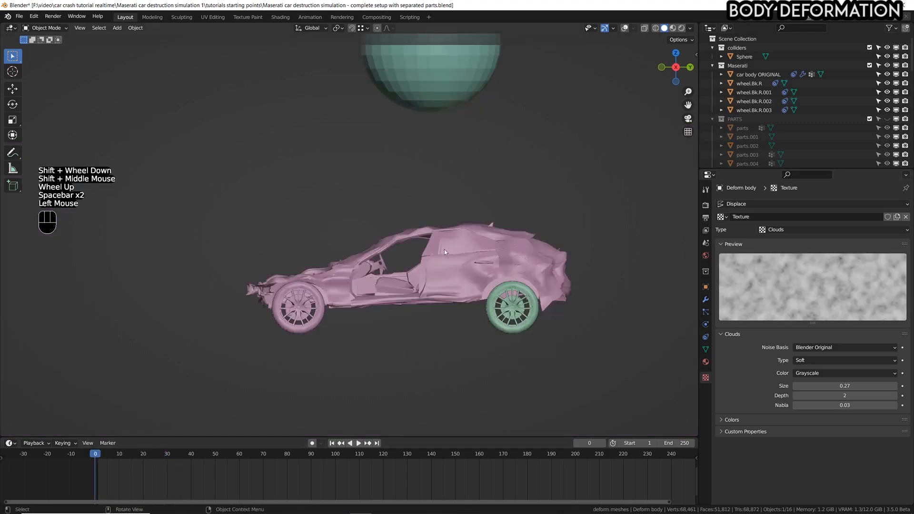
# Show the viewport overlays again, select the Sphere collider above the car and save the file.
pyautogui.hotkey('shift', 'alt', 'z')
pyautogui.hotkey('ctrl', 's')
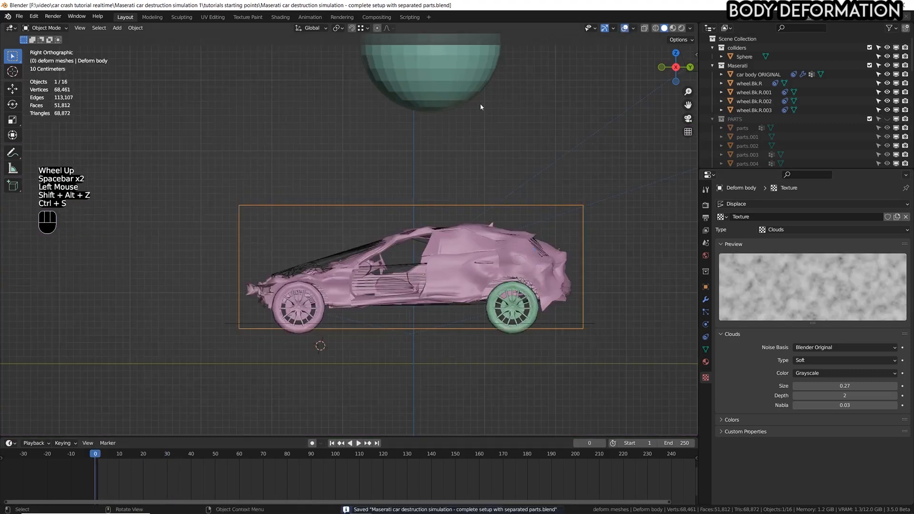
pyautogui.click(475, 96)
pyautogui.press('g')
pyautogui.press('Escape')
pyautogui.keyDown('shift'); pyautogui.moveTo(518, 201); pyautogui.dragTo(465, 253, button='middle'); pyautogui.keyUp('shift')
pyautogui.hotkey('ctrl', 's')
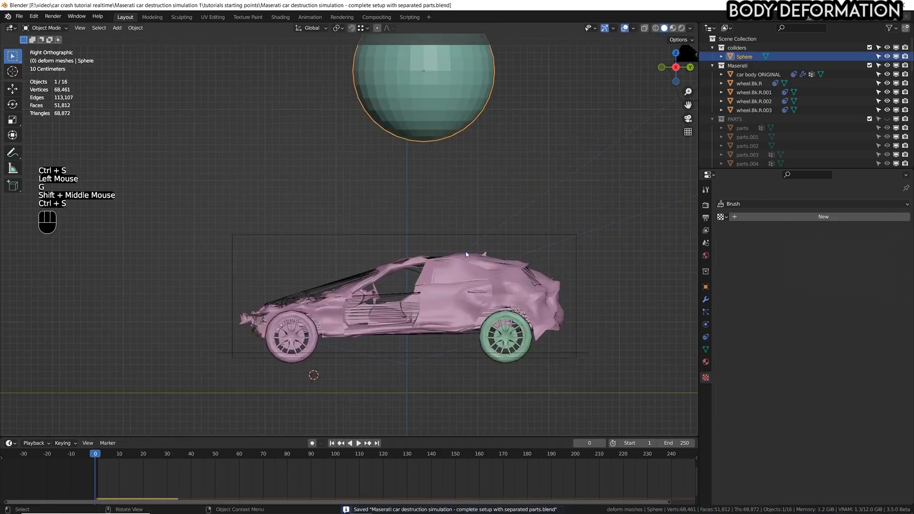
# Add a Dynamic Paint canvas to the Deform body cage with the Weight surface type and anti-aliasing enabled.
pyautogui.click(464, 262)
pyautogui.click(705, 324)
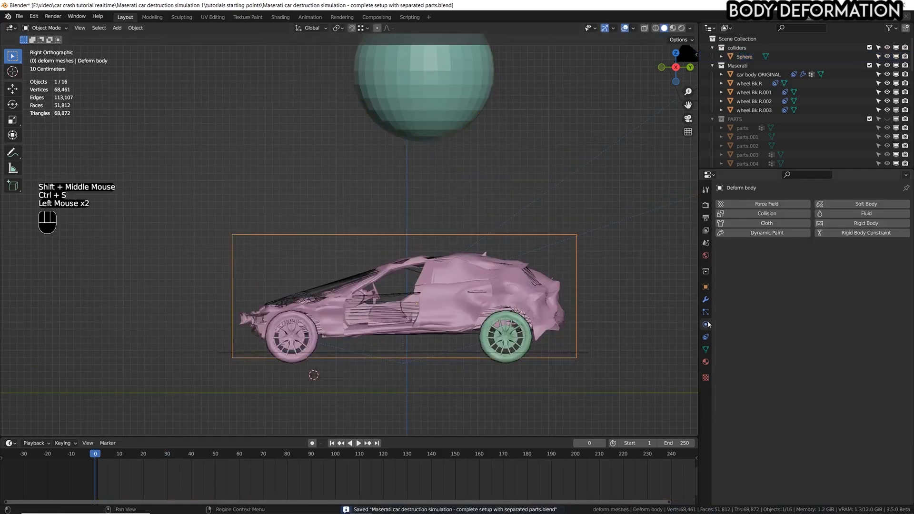
pyautogui.click(764, 233)
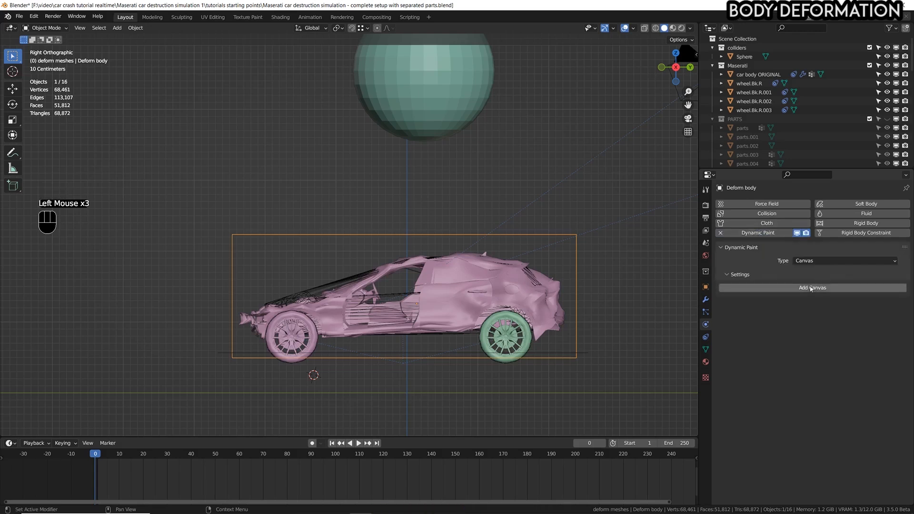
pyautogui.click(825, 288)
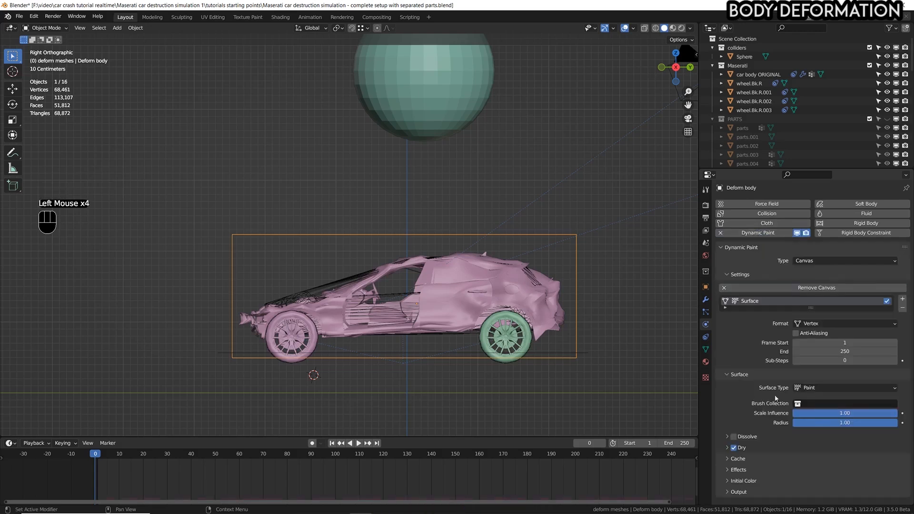
pyautogui.click(810, 387)
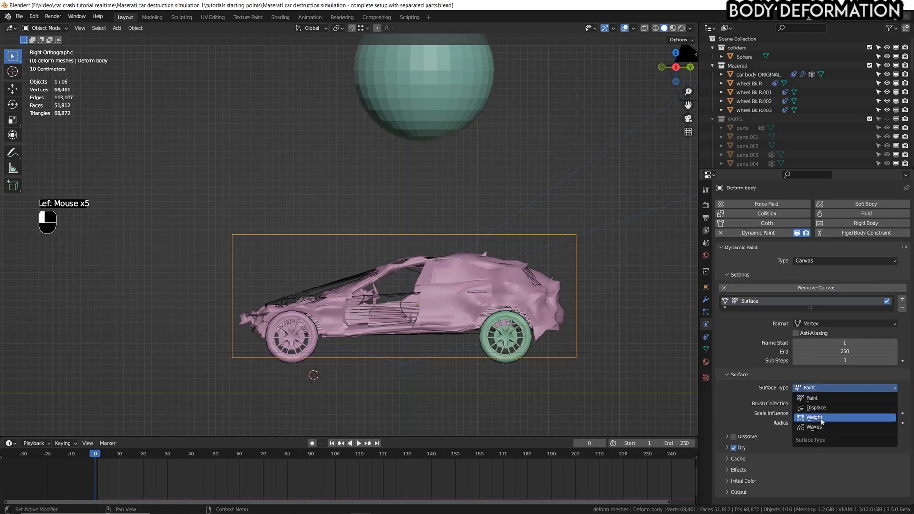
pyautogui.click(821, 420)
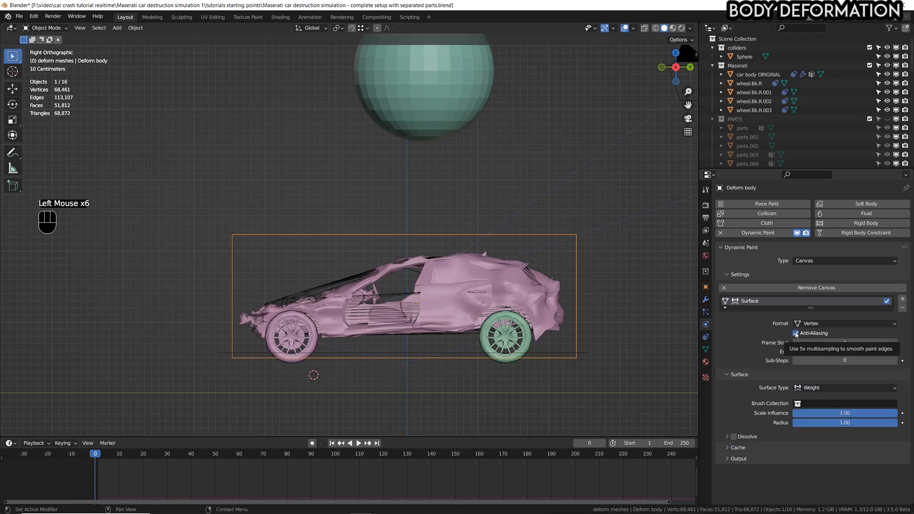
# Create the canvas's dp_weight output vertex group and assign it to the cage's Displace modifier.
pyautogui.click(728, 459)
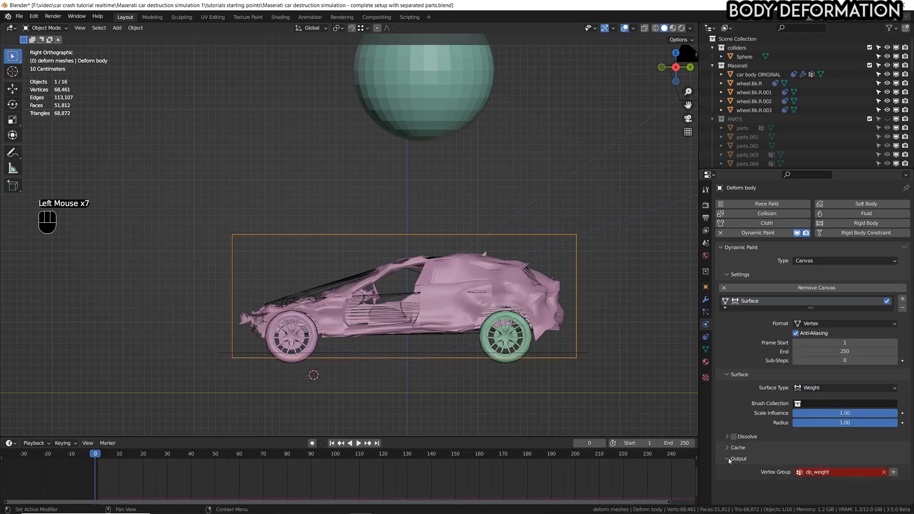
pyautogui.click(894, 472)
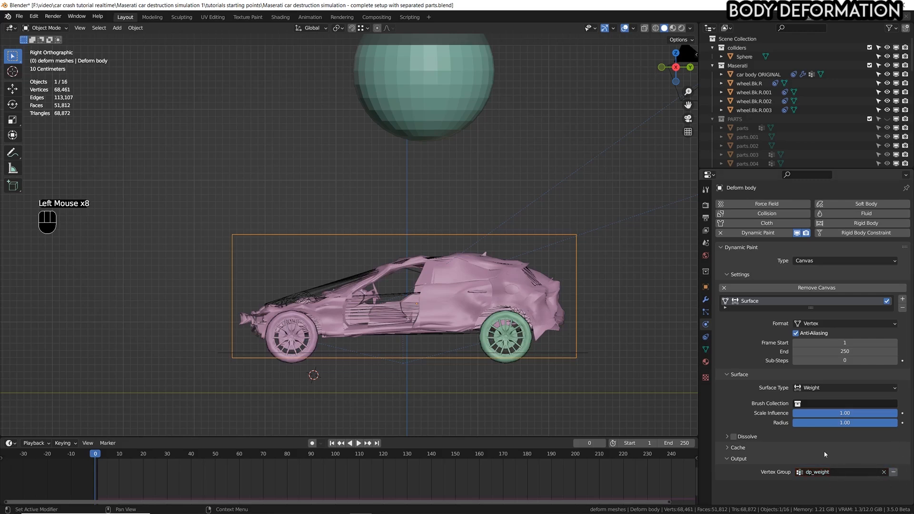
pyautogui.click(705, 299)
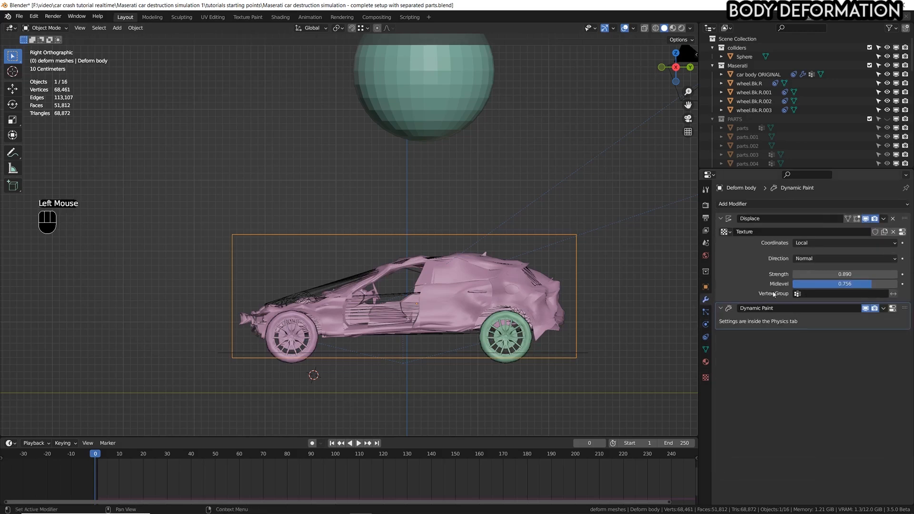
pyautogui.click(813, 292)
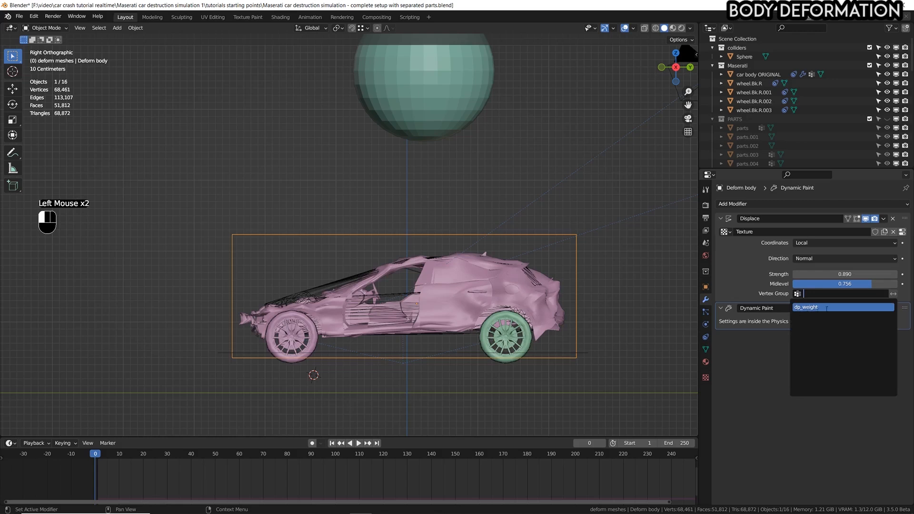
pyautogui.click(826, 308)
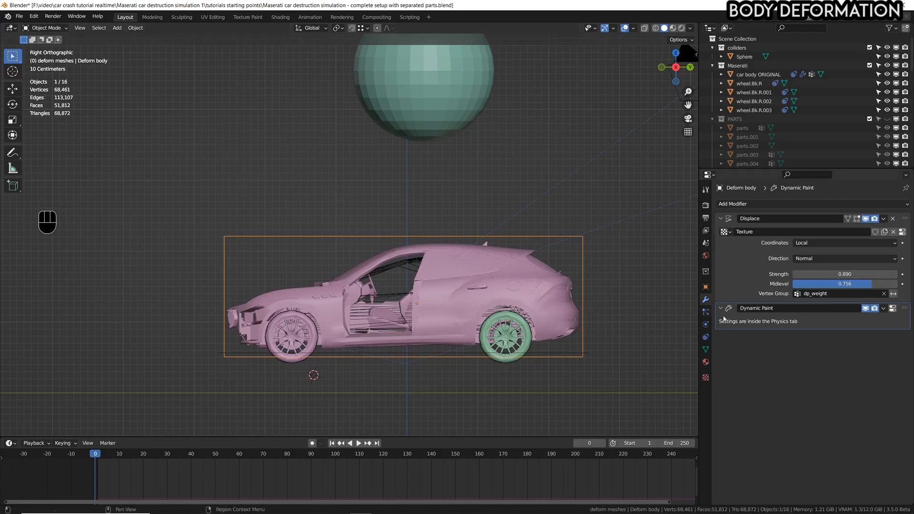
# Add Dynamic Paint to the Sphere collider, set its type to Brush and add the brush.
pyautogui.click(429, 120)
pyautogui.press('g')
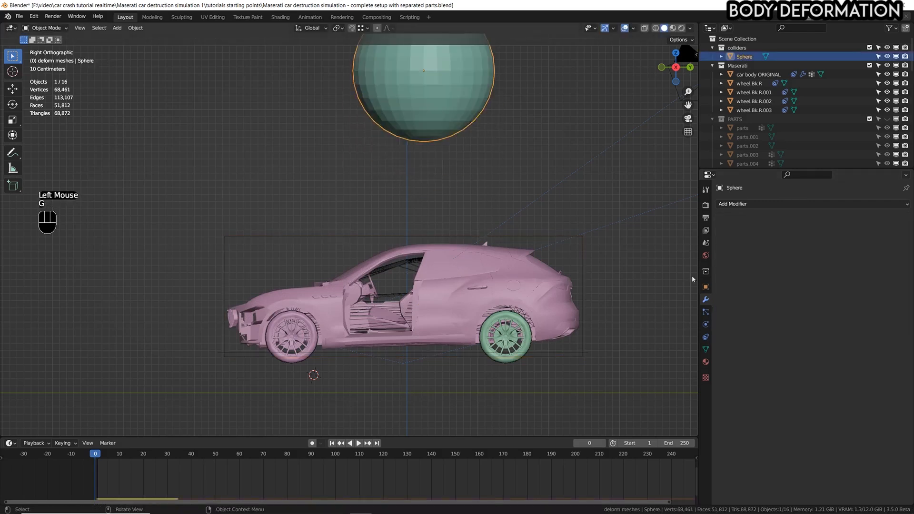
pyautogui.click(705, 326)
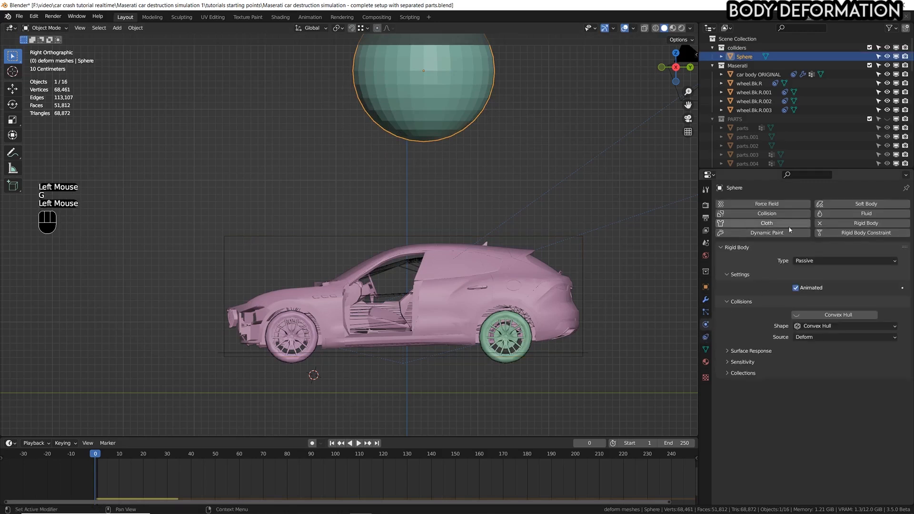
pyautogui.click(762, 232)
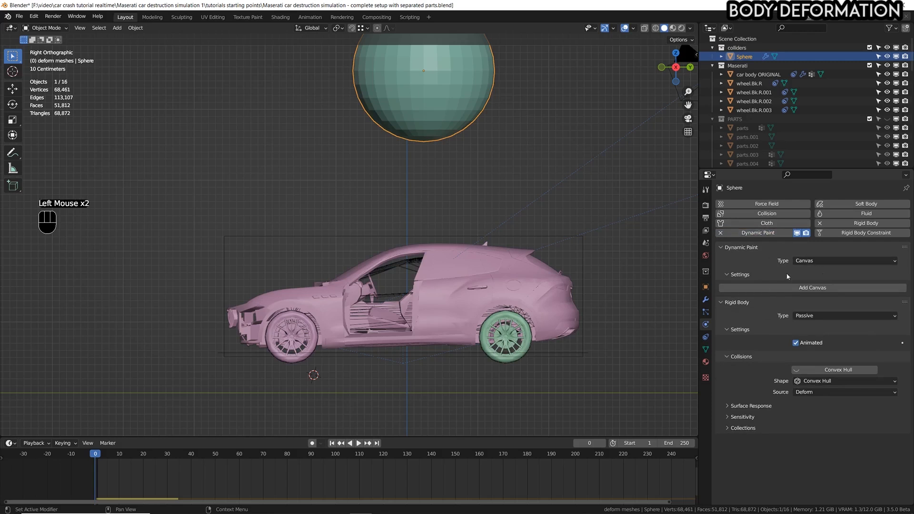
pyautogui.click(822, 261)
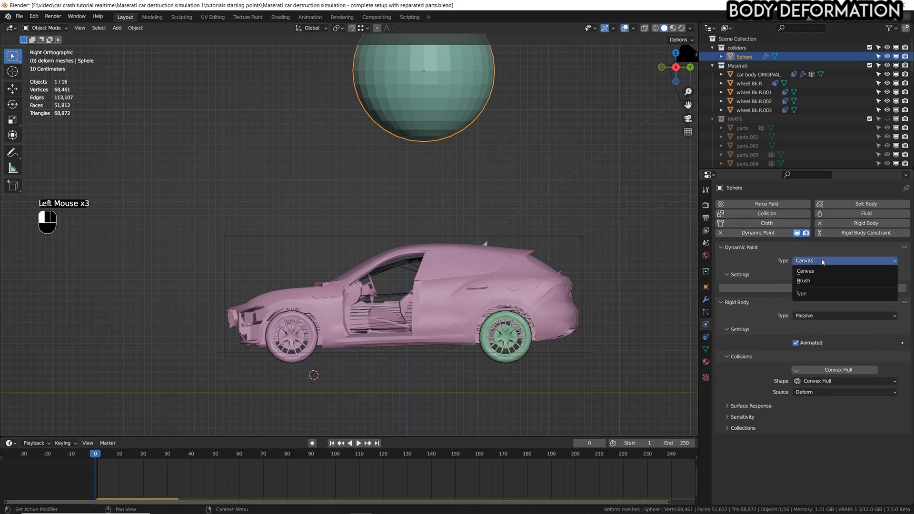
pyautogui.click(808, 281)
pyautogui.click(808, 288)
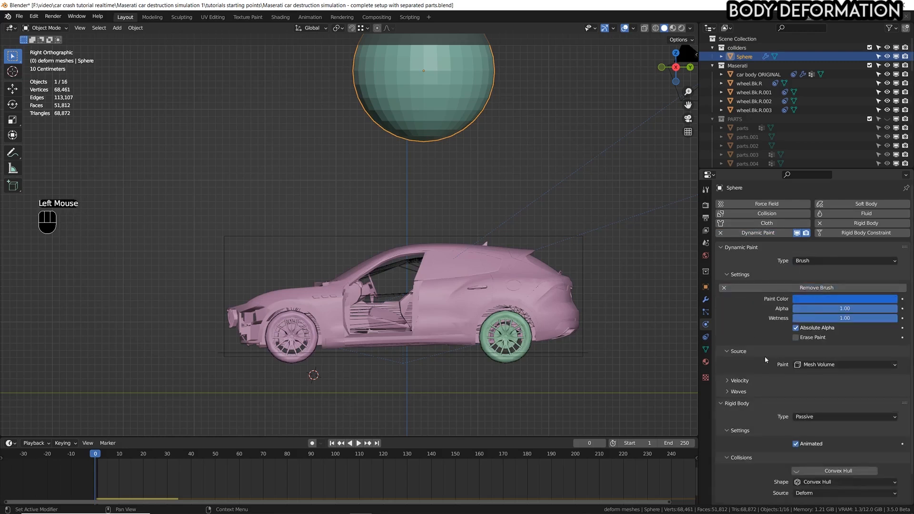
# Set the Sphere brush's paint source to Mesh Volume + Proximity and save the file.
pyautogui.click(807, 367)
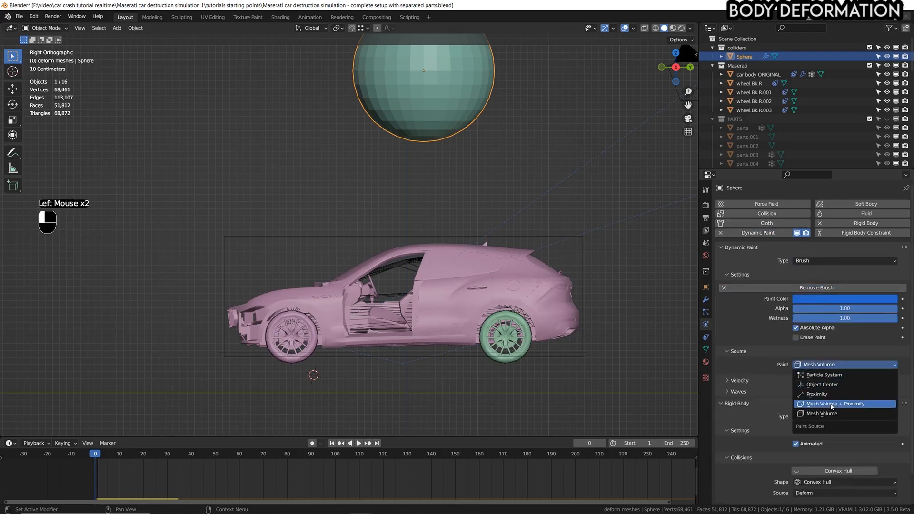
pyautogui.click(851, 406)
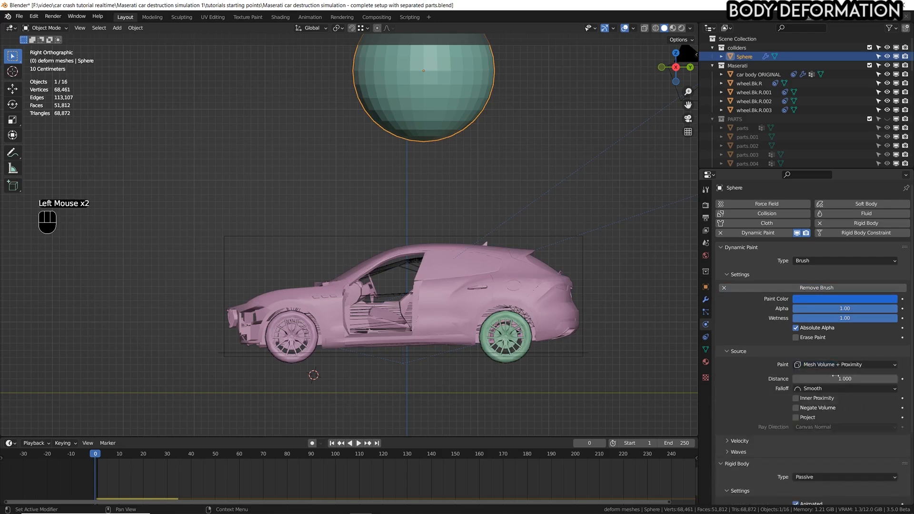
pyautogui.hotkey('ctrl', 'z')
pyautogui.hotkey('ctrl', 's')
# Play the simulation while ramming the Sphere into the car's roof, lift it back above the car, return to frame 0 and save.
pyautogui.scroll(-1, 502, 255)
pyautogui.keyDown('shift'); pyautogui.moveTo(503, 254); pyautogui.dragTo(510, 278, button='middle'); pyautogui.keyUp('shift')
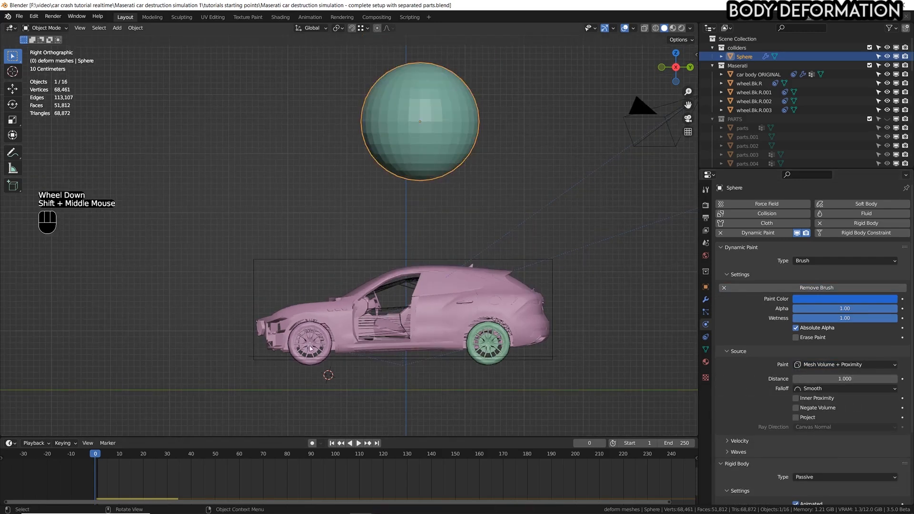
pyautogui.press('space')
pyautogui.click(420, 110)
pyautogui.press('g')
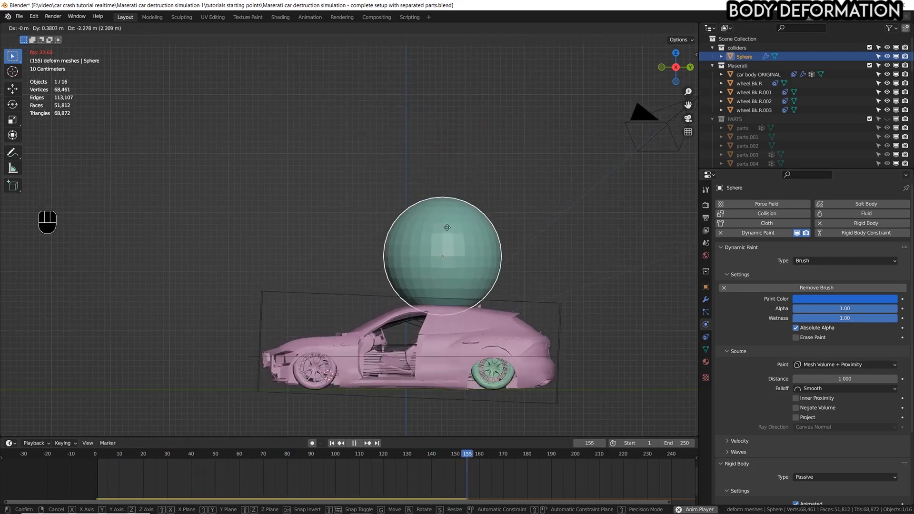
pyautogui.click(444, 151)
pyautogui.press('space')
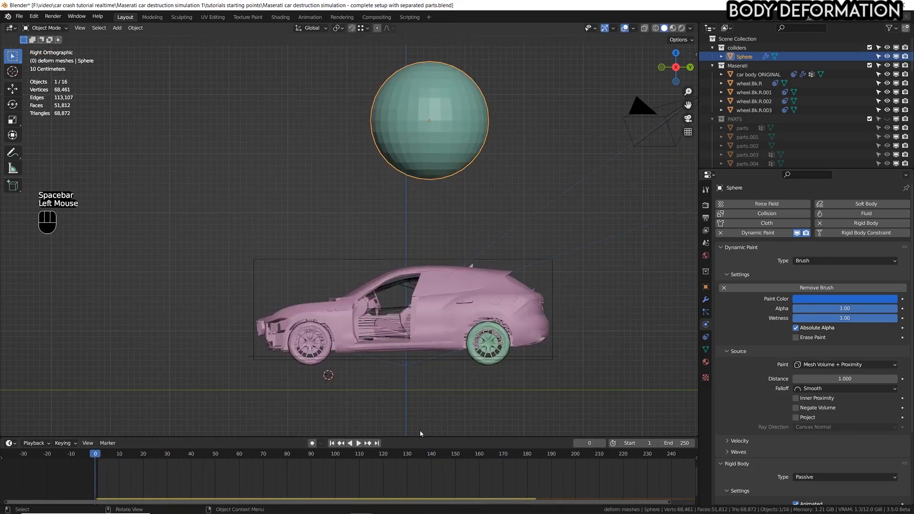
pyautogui.hotkey('ctrl', 's')
# Reorder the Deform body cage's modifiers so that Dynamic Paint sits above Displace.
pyautogui.click(499, 274)
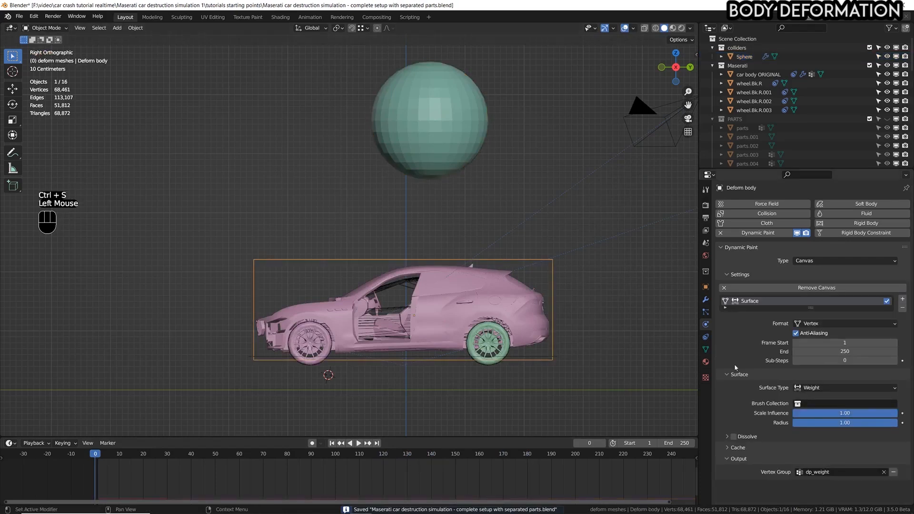
pyautogui.click(705, 299)
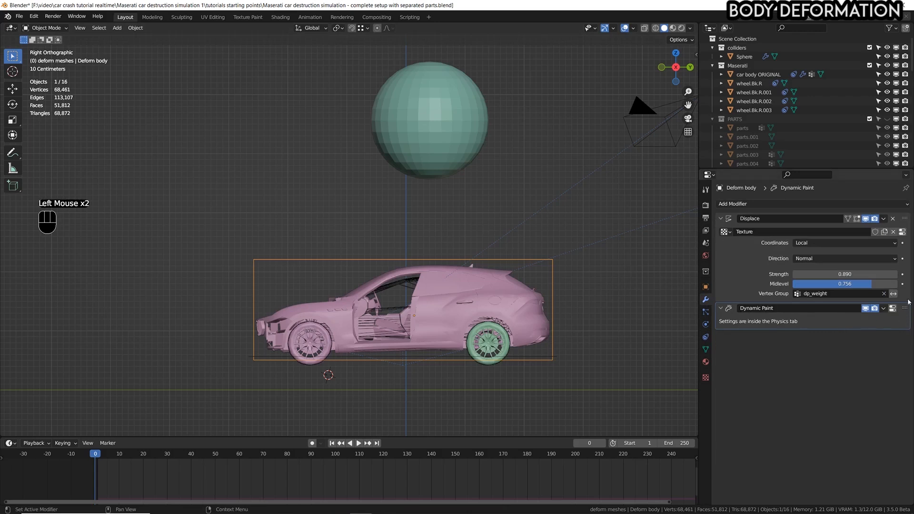
pyautogui.moveTo(907, 307)
pyautogui.mouseDown()
pyautogui.moveTo(907, 375)
pyautogui.moveTo(897, 203)
pyautogui.mouseUp()
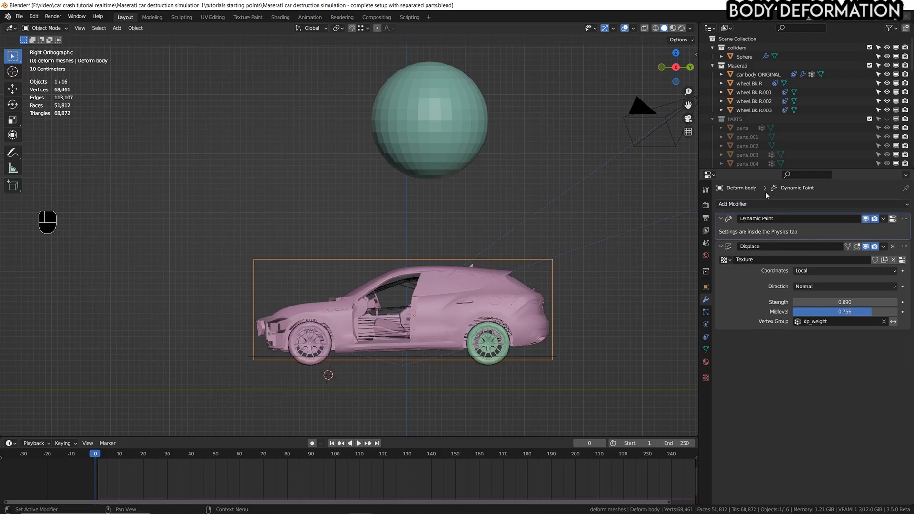
# Replay the simulation while pushing the Sphere against the car's rear, move it back above the car and return to frame 0.
pyautogui.press('space')
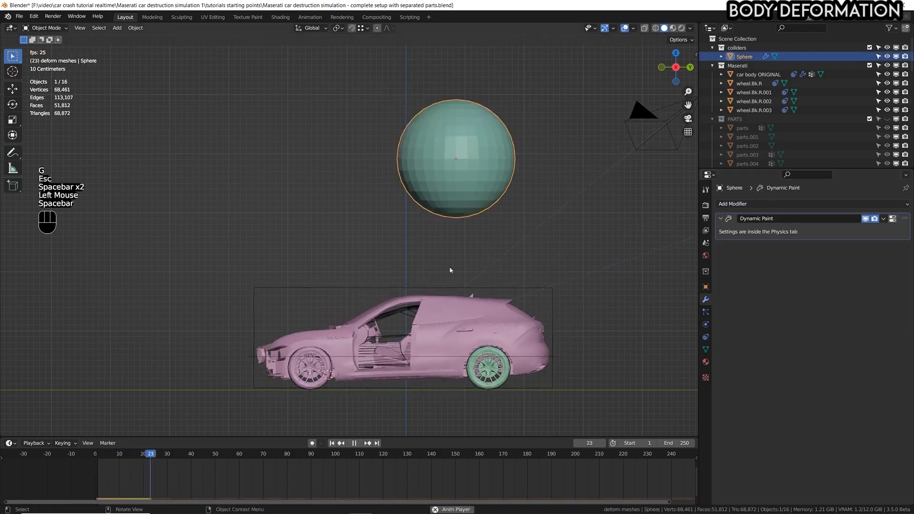
pyautogui.click(447, 161)
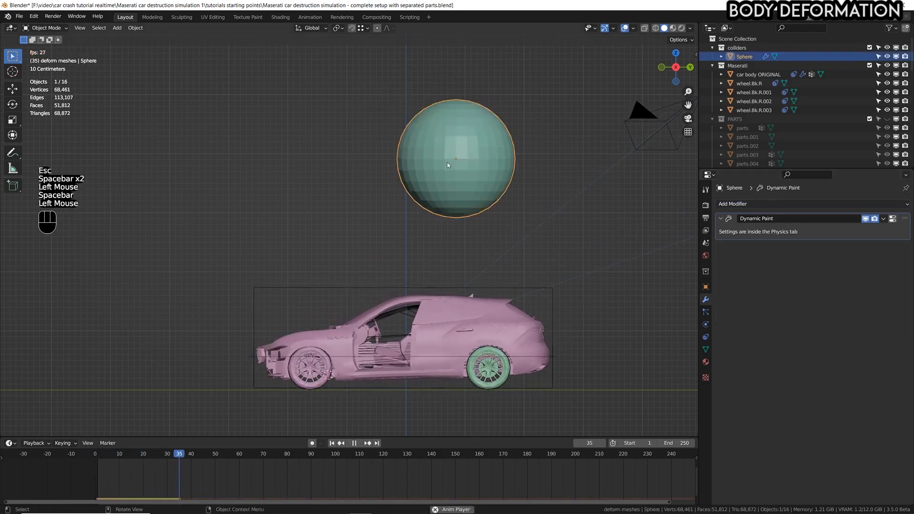
pyautogui.press('g')
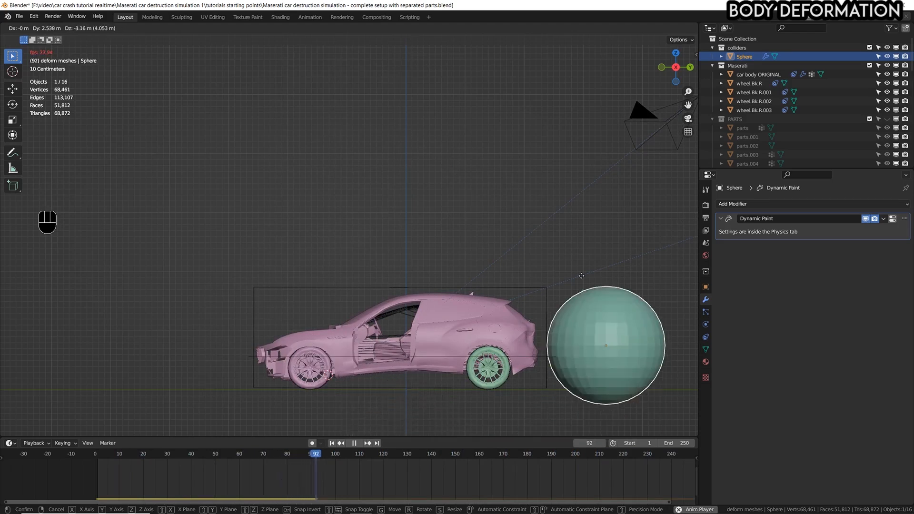
pyautogui.click(402, 162)
pyautogui.press('space')
pyautogui.click(81, 457)
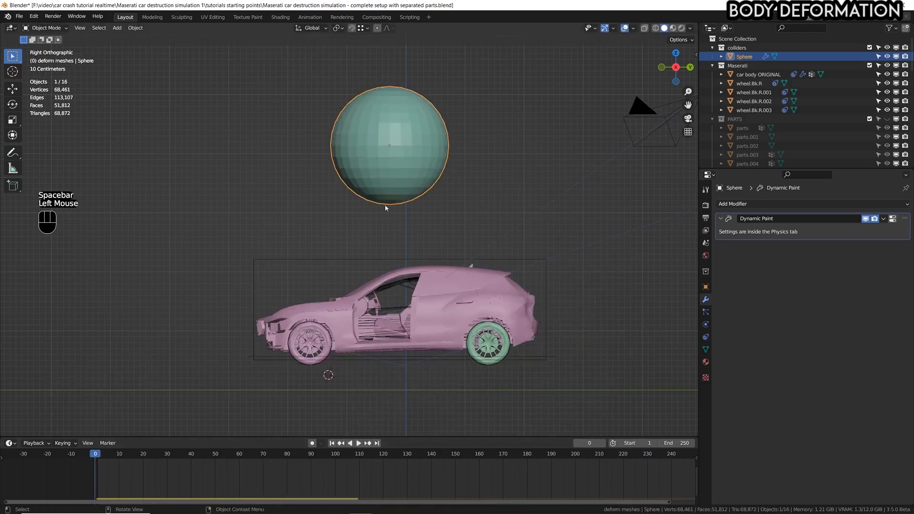
pyautogui.press('g')
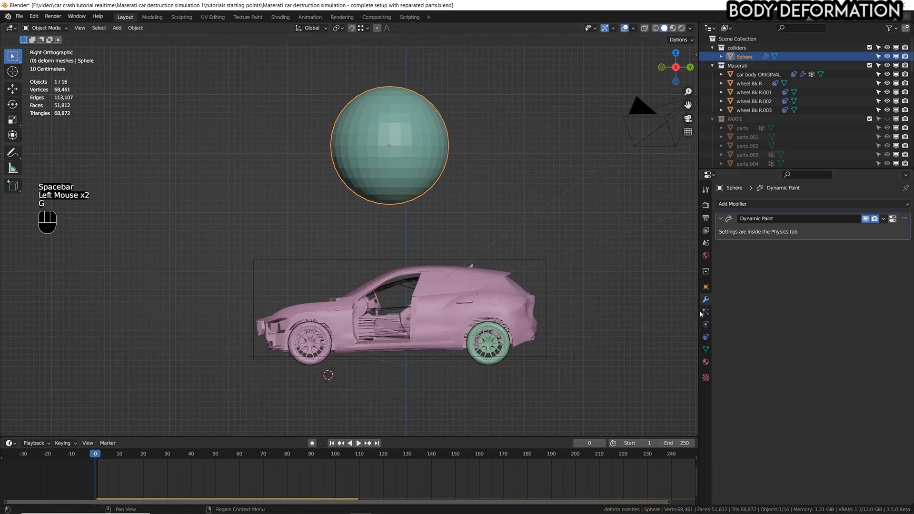
# Set the Sphere brush's proximity distance to 0.02 and save the file.
pyautogui.click(705, 324)
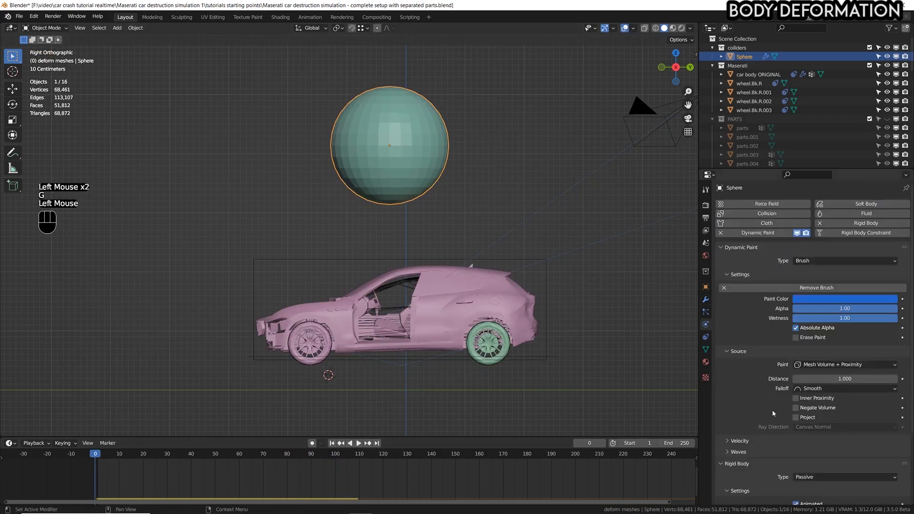
pyautogui.doubleClick(822, 378)
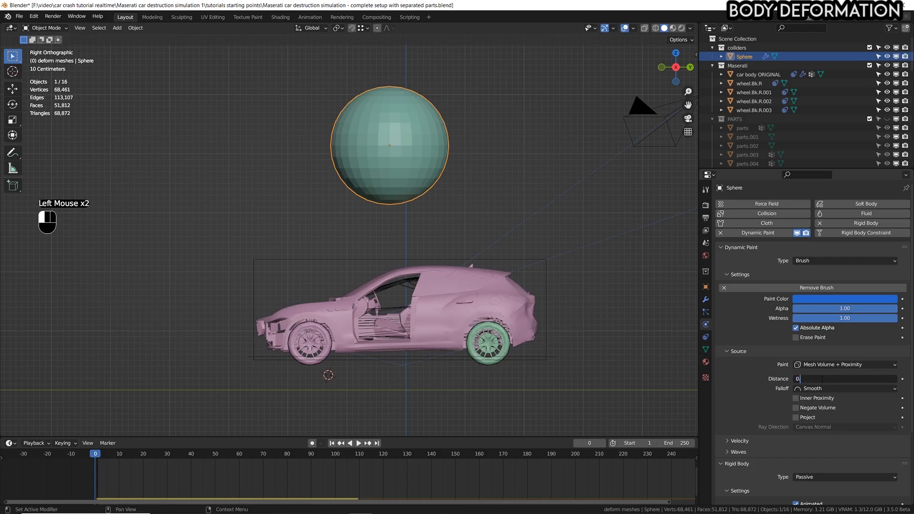
pyautogui.doubleClick(859, 379)
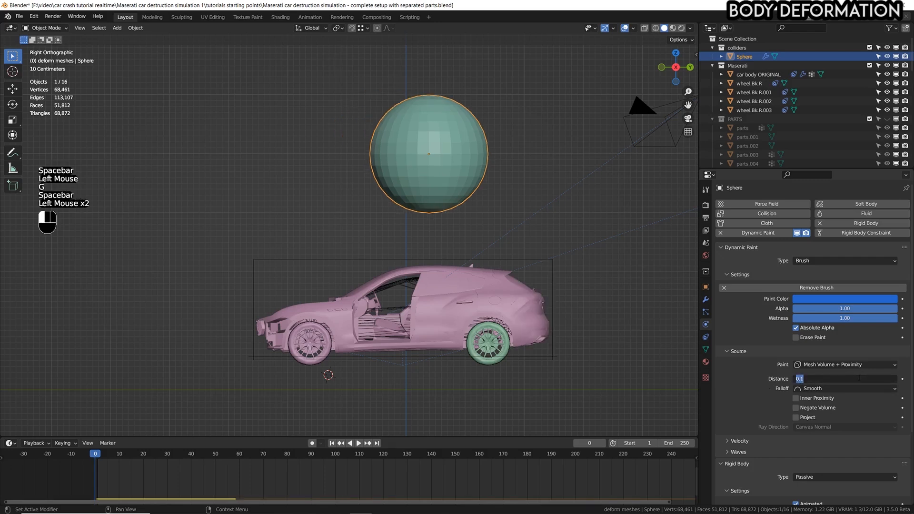
pyautogui.write('0.02')
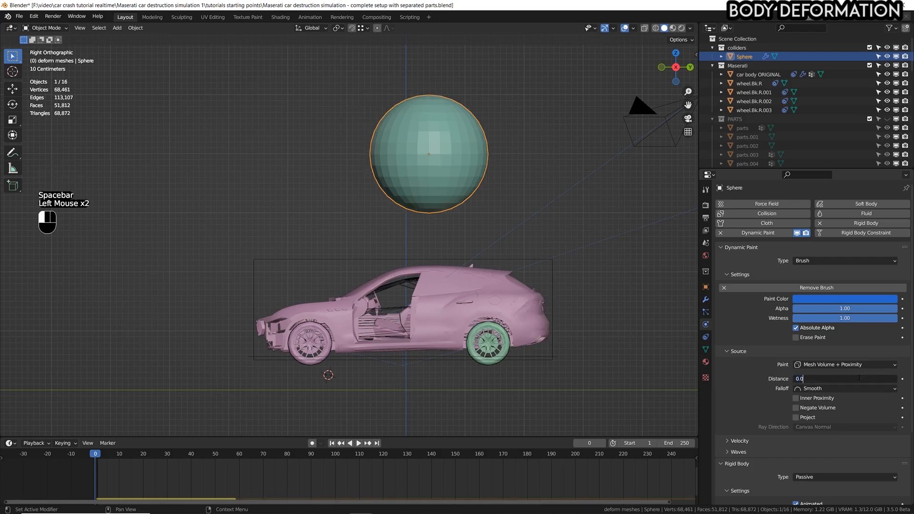
pyautogui.press('Return')
pyautogui.hotkey('ctrl', 's')
# Play the simulation while hitting the car with the Sphere, lift the sphere clear and stop playback.
pyautogui.click(414, 142)
pyautogui.press('space')
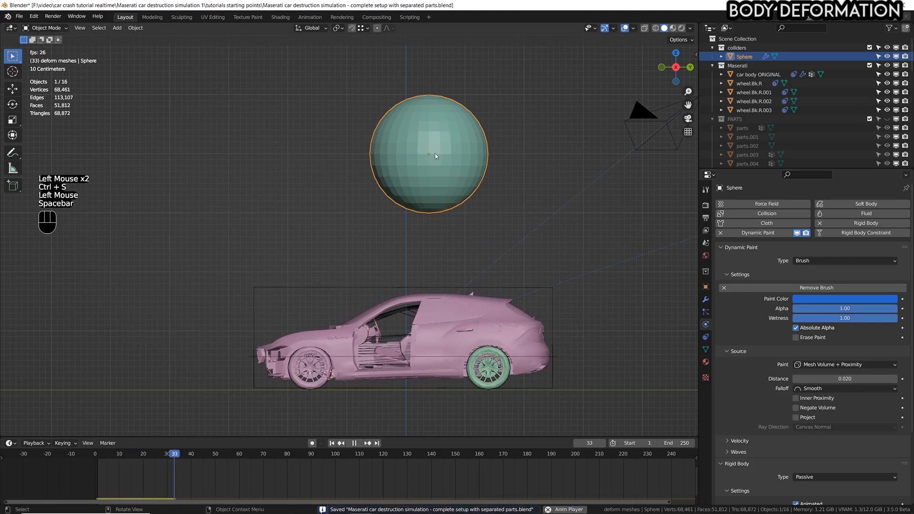
pyautogui.press('g')
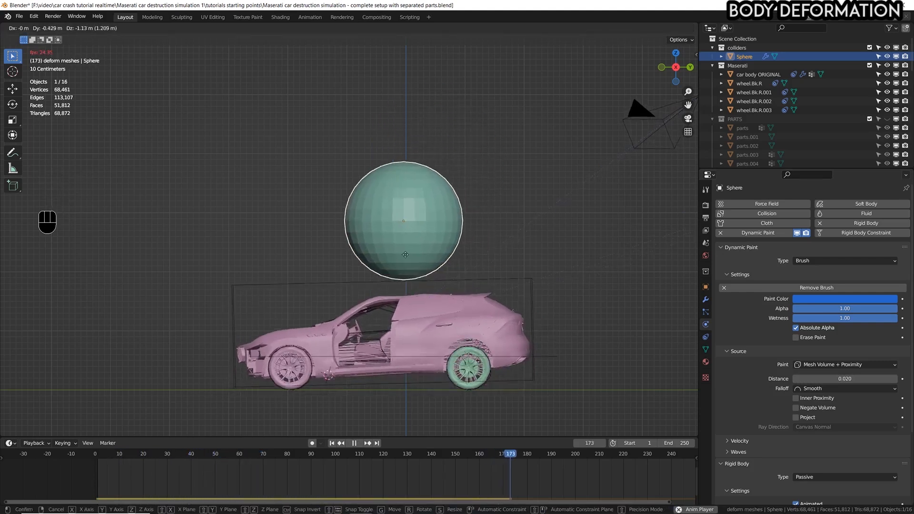
pyautogui.click(345, 101)
pyautogui.press('space')
# Examine the dented hood and roof with the overlays hidden, return to frame 0 and save the file.
pyautogui.moveTo(422, 216); pyautogui.dragTo(446, 250, button='middle')
pyautogui.hotkey('shift', 'alt', 'z')
pyautogui.keyDown('shift'); pyautogui.moveTo(445, 304); pyautogui.dragTo(347, 260, button='middle'); pyautogui.keyUp('shift')
pyautogui.scroll(-3, 362, 233)
pyautogui.scroll(-1, 347, 260)
pyautogui.scroll(2, 347, 261)
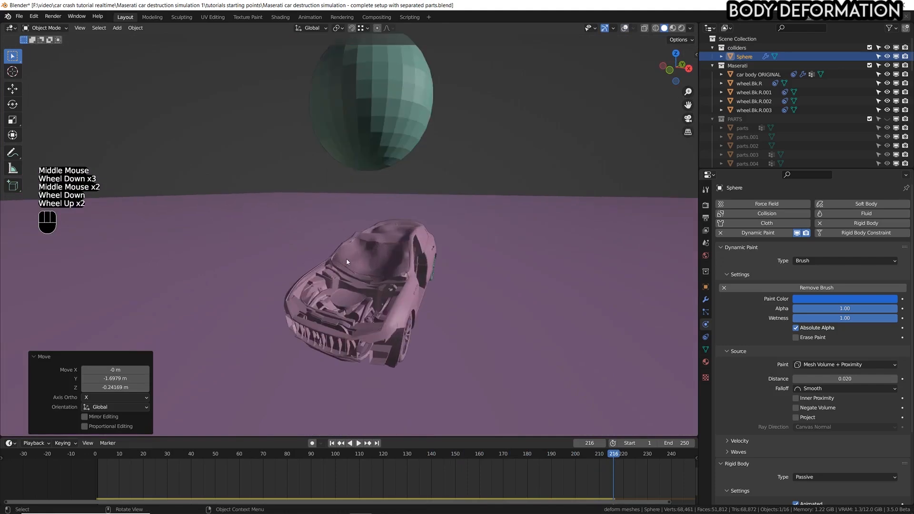
pyautogui.click(79, 455)
pyautogui.click(79, 456)
pyautogui.hotkey('ctrl', 's')
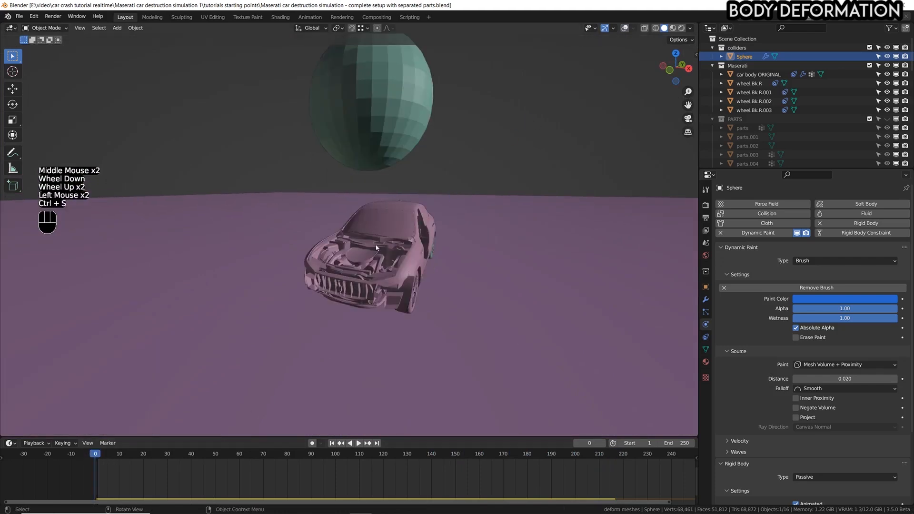
# Return to the right orthographic view with overlays shown, save the file and jump to the first frame.
pyautogui.press('KP_3')
pyautogui.scroll(-1, 371, 244)
pyautogui.hotkey('shift', 'alt', 'z')
pyautogui.keyDown('shift'); pyautogui.moveTo(428, 204); pyautogui.dragTo(408, 260, button='middle'); pyautogui.keyUp('shift')
pyautogui.hotkey('ctrl', 's')
pyautogui.scroll(1, 415, 258)
pyautogui.press('space')
pyautogui.hotkey('shift', 'Left')
# Play the simulation while driving the Sphere into the car, pull it away in front of the car and stop playback.
pyautogui.click(342, 198)
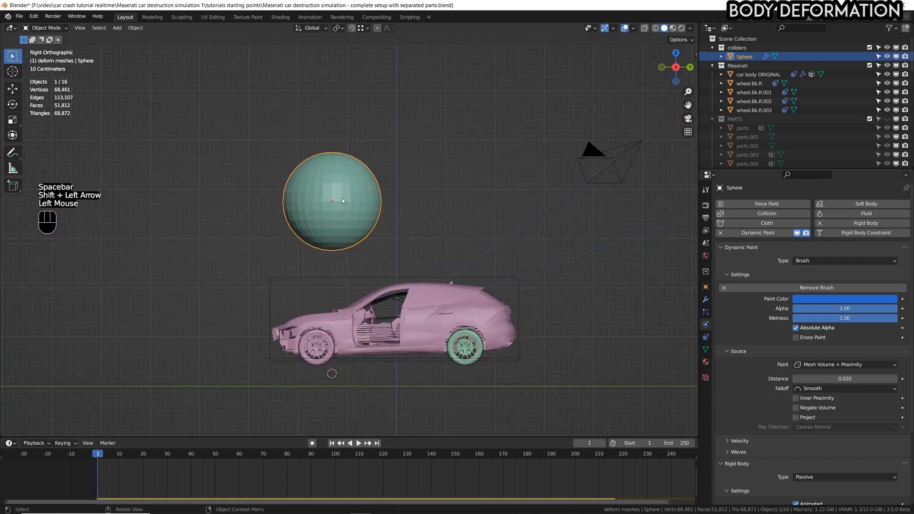
pyautogui.press('space')
pyautogui.press('g')
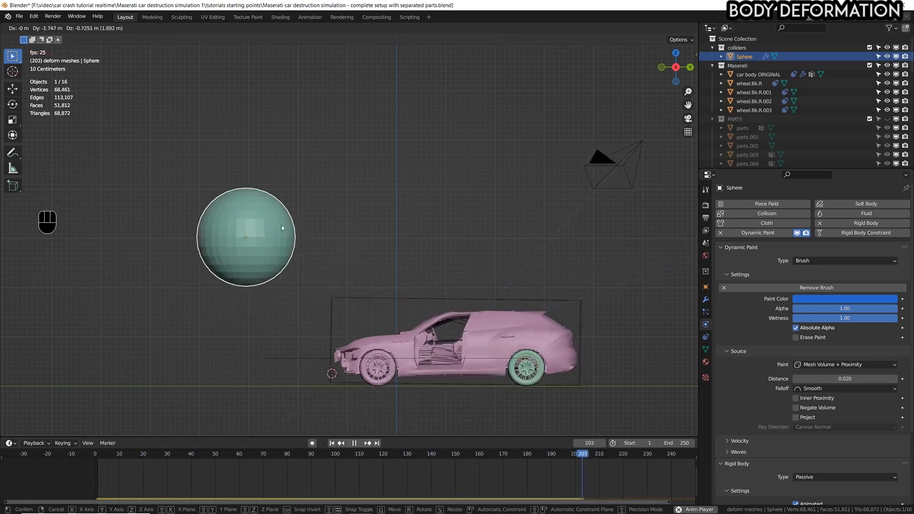
pyautogui.click(292, 225)
pyautogui.press('space')
# Examine the damage to the car body's hood, windshield and roof, comparing it with the overlays on and off.
pyautogui.moveTo(489, 241); pyautogui.dragTo(485, 316, button='middle')
pyautogui.hotkey('shift', 'alt', 'z')
pyautogui.scroll(6, 484, 312)
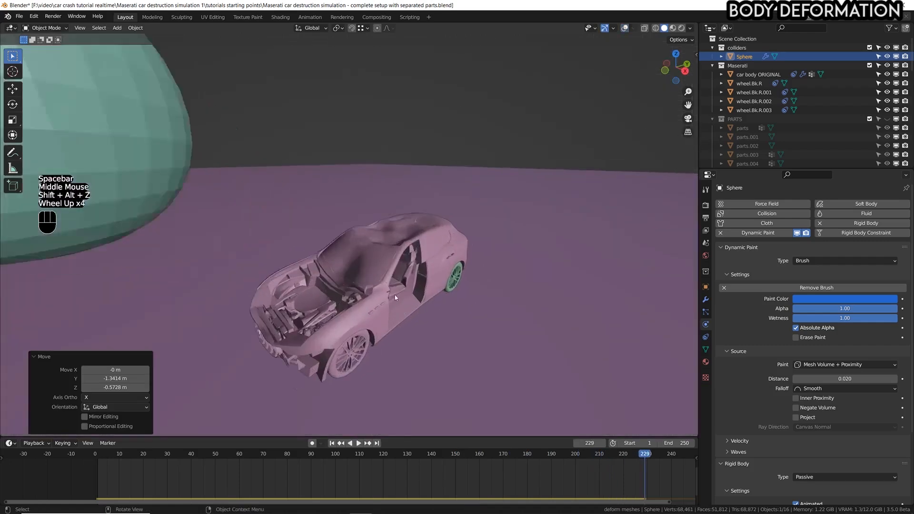
pyautogui.hotkey('shift', 'alt', 'z')
pyautogui.click(388, 231)
pyautogui.moveTo(388, 232); pyautogui.dragTo(421, 236, button='middle')
pyautogui.hotkey('shift', 'alt', 'z')
pyautogui.hotkey('shift', 'alt', 'z')
pyautogui.hotkey('shift', 'alt', 'z')
pyautogui.hotkey('shift', 'alt', 'z')
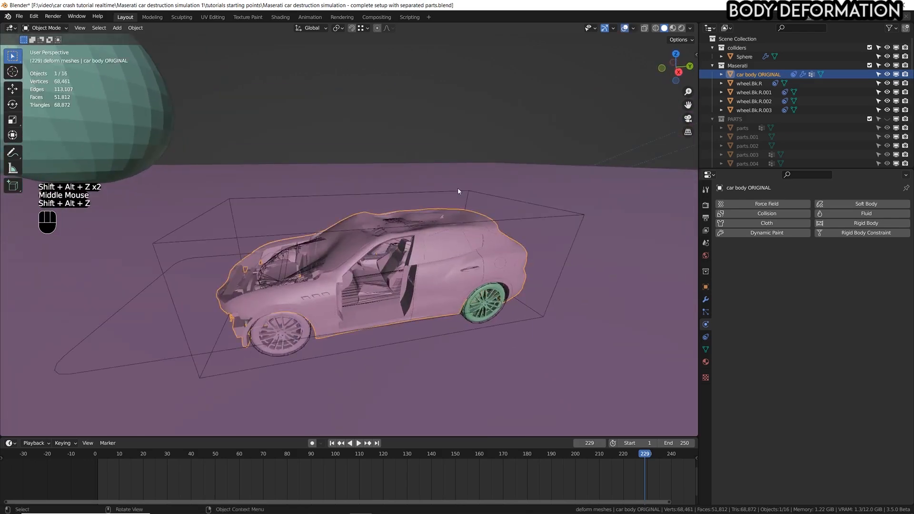
# Raise the strength of the Deform body cage's Displace modifier to 1.480.
pyautogui.click(459, 190)
pyautogui.moveTo(459, 192); pyautogui.dragTo(429, 302, button='middle')
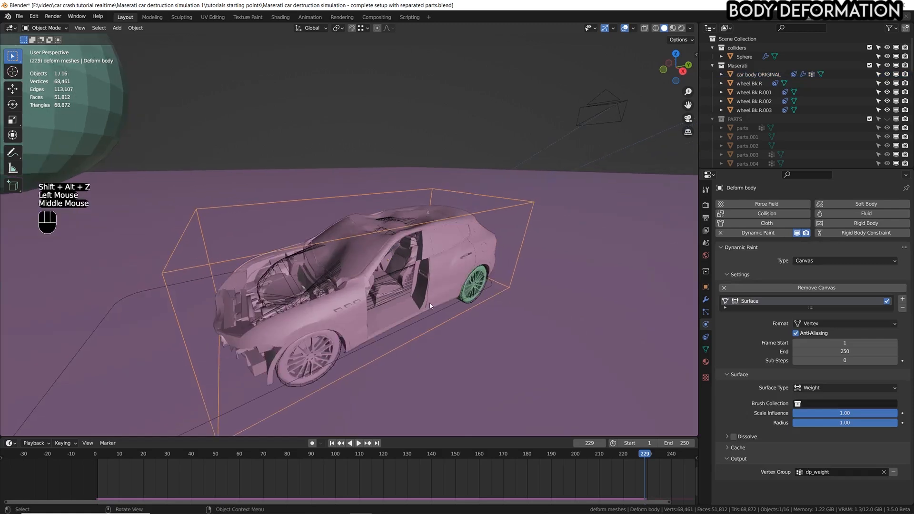
pyautogui.hotkey('shift', 'alt', 'z')
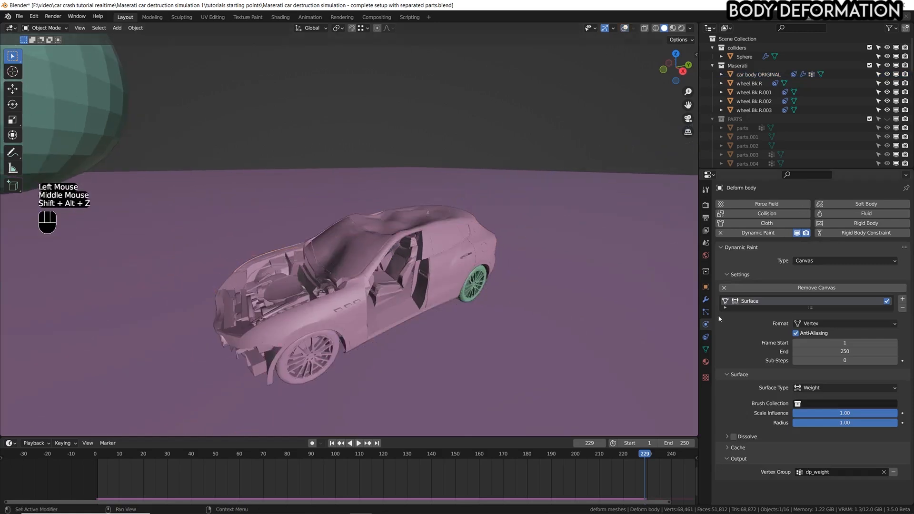
pyautogui.click(705, 300)
pyautogui.keyDown('shift'); pyautogui.moveTo(840, 301); pyautogui.dragTo(876, 302); pyautogui.keyUp('shift')
pyautogui.moveTo(458, 263); pyautogui.dragTo(708, 301, button='middle')
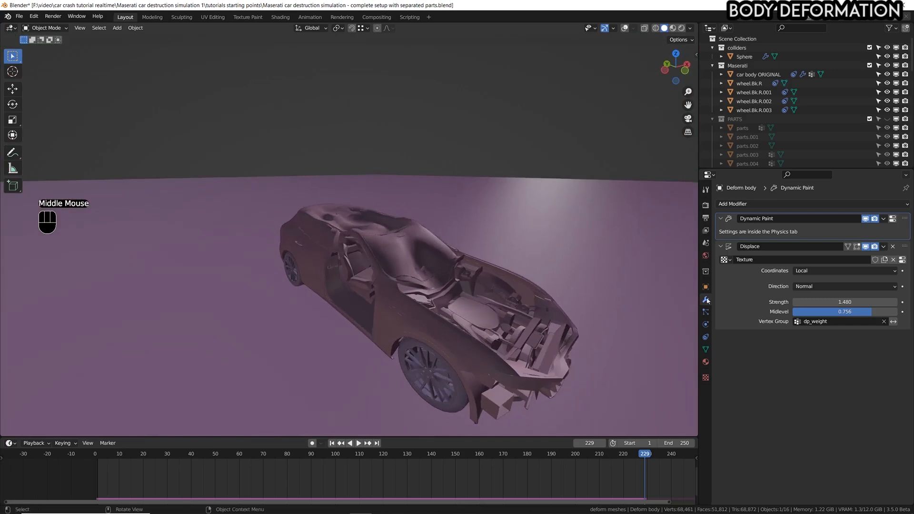
# Set the size of the Displace modifier's Clouds texture to 0.27, check the dents on the car's roof and rear, and save the file.
pyautogui.click(706, 377)
pyautogui.keyDown('shift'); pyautogui.moveTo(844, 386); pyautogui.dragTo(841, 386); pyautogui.keyUp('shift')
pyautogui.scroll(-2, 465, 250)
pyautogui.moveTo(499, 253); pyautogui.dragTo(425, 251, button='middle')
pyautogui.moveTo(477, 234); pyautogui.dragTo(467, 230, button='middle')
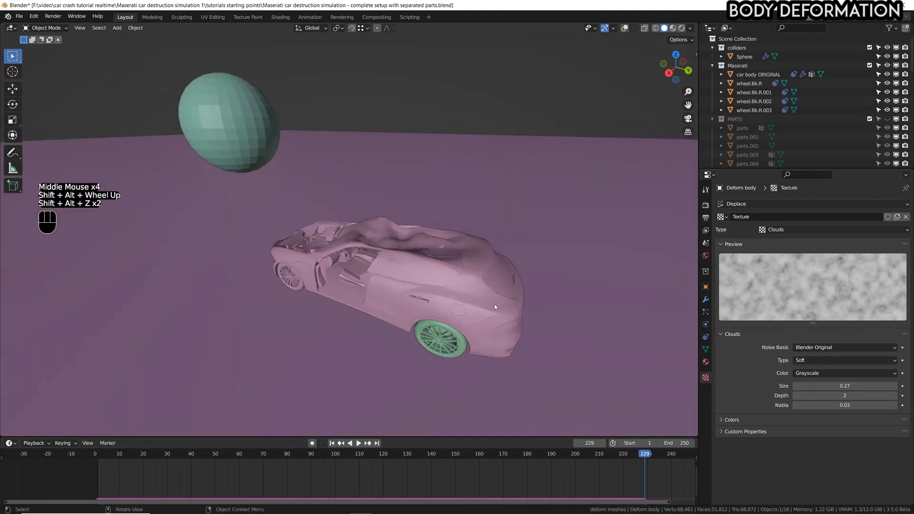
pyautogui.moveTo(494, 303); pyautogui.dragTo(441, 277, button='middle')
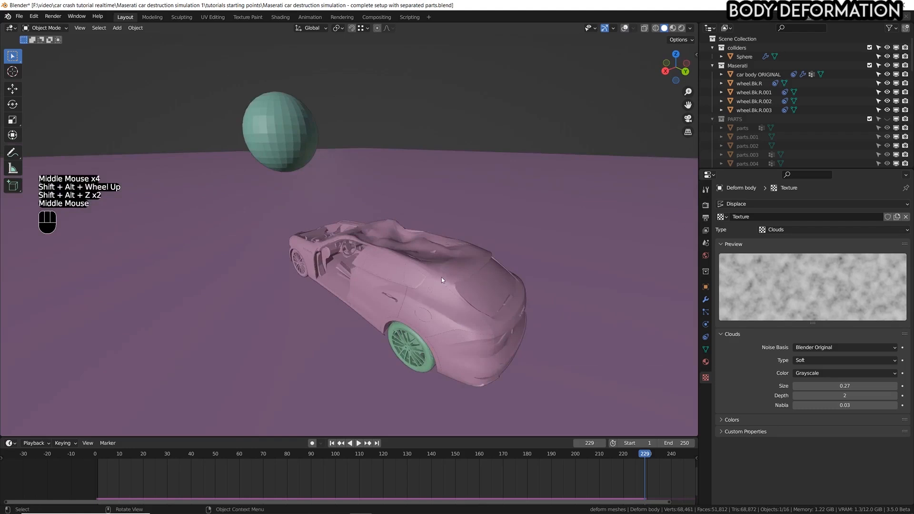
pyautogui.scroll(-2, 434, 274)
pyautogui.keyDown('shift'); pyautogui.moveTo(434, 275); pyautogui.dragTo(429, 246, button='middle'); pyautogui.keyUp('shift')
pyautogui.hotkey('shift', 'alt', 'z')
pyautogui.hotkey('shift', 'alt', 'z')
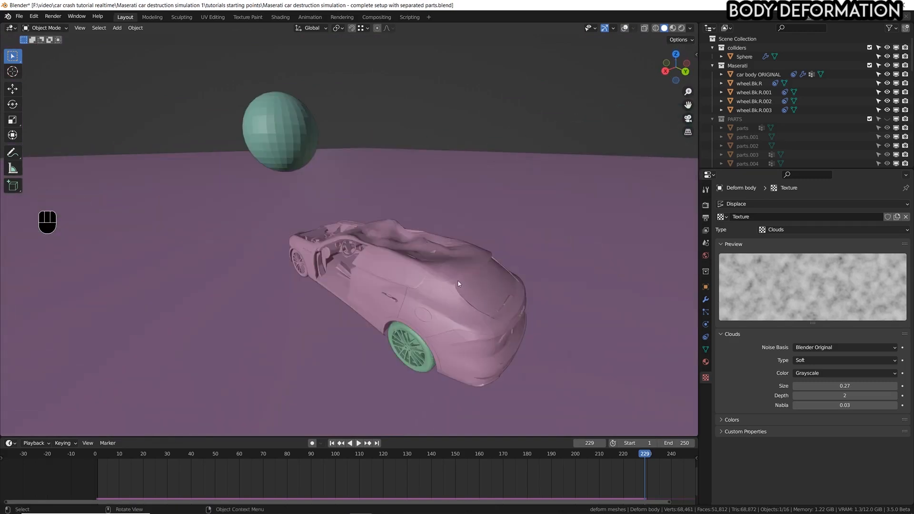
pyautogui.moveTo(414, 296); pyautogui.dragTo(399, 248, button='middle')
pyautogui.scroll(-1, 417, 294)
pyautogui.hotkey('ctrl', 's')
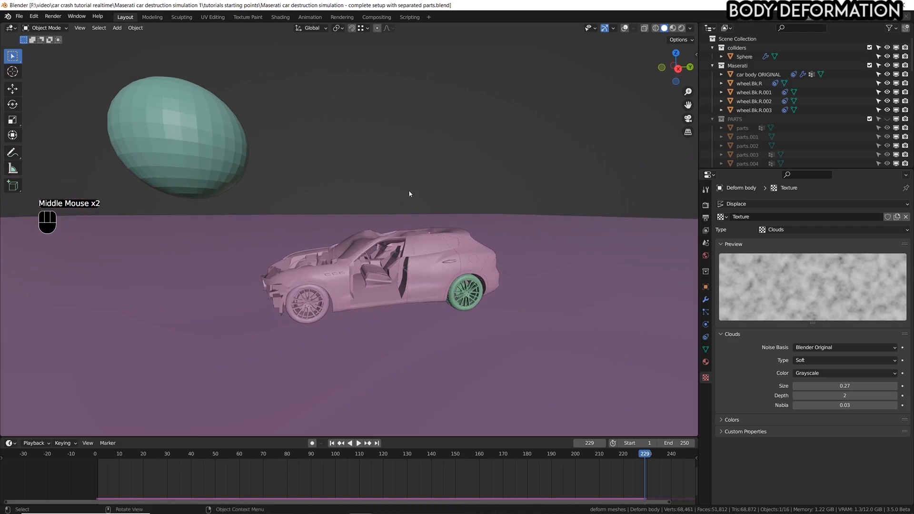
# Examine the dented car from the side and above with the overlays toggled.
pyautogui.hotkey('shift', 'alt', 'z')
pyautogui.moveTo(409, 194); pyautogui.dragTo(369, 262, button='middle')
pyautogui.hotkey('shift', 'alt', 'z')
pyautogui.scroll(-2, 369, 246)
pyautogui.moveTo(369, 262); pyautogui.dragTo(370, 277, button='middle')
pyautogui.moveTo(386, 277); pyautogui.dragTo(410, 267, button='middle')
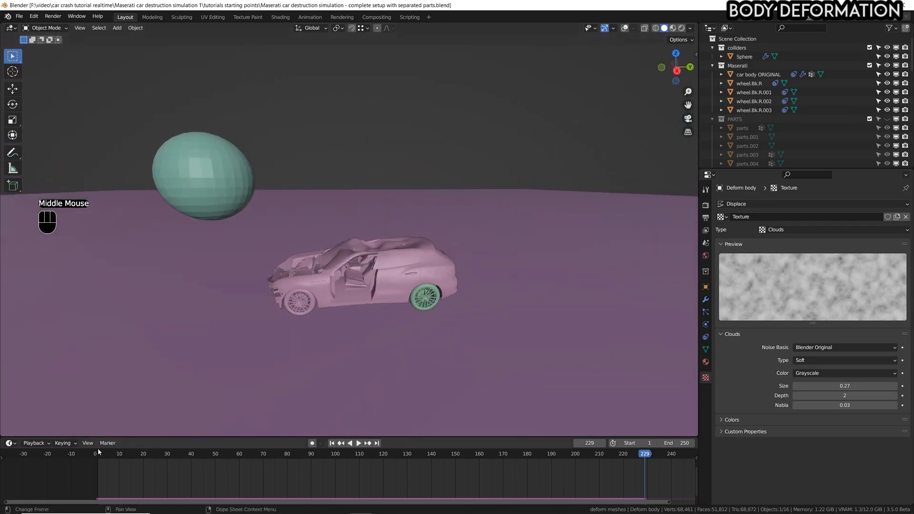